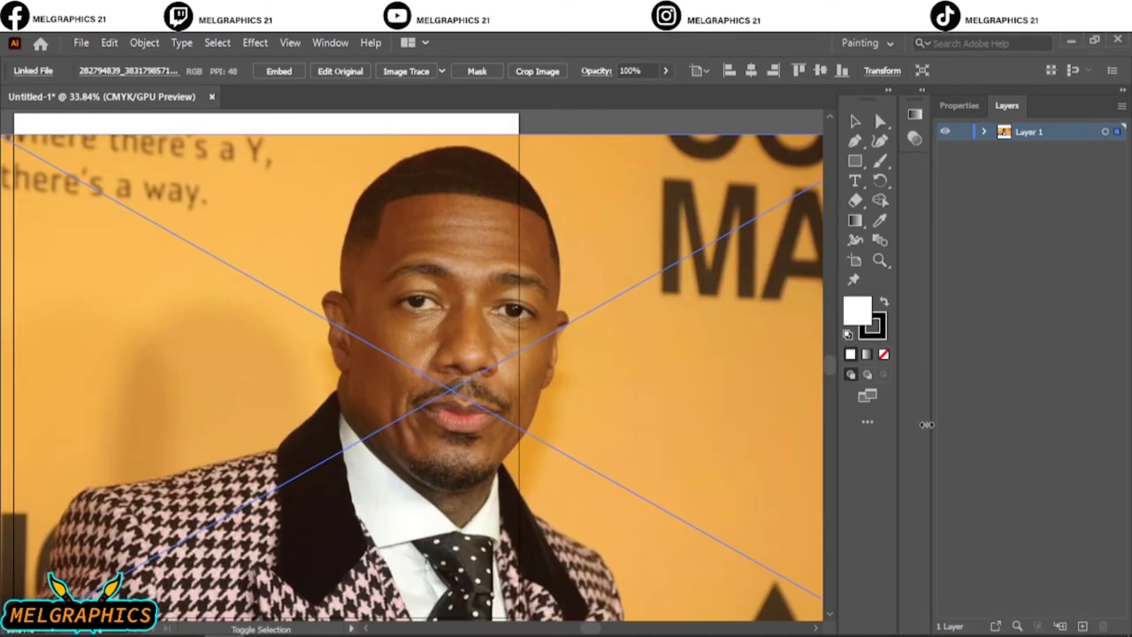
# Enlarge the photo over the artboard, fade it to 78% opacity, add Layer 2 and lock Layer 1
pyautogui.moveTo(367, 305); pyautogui.dragTo(409, 298)
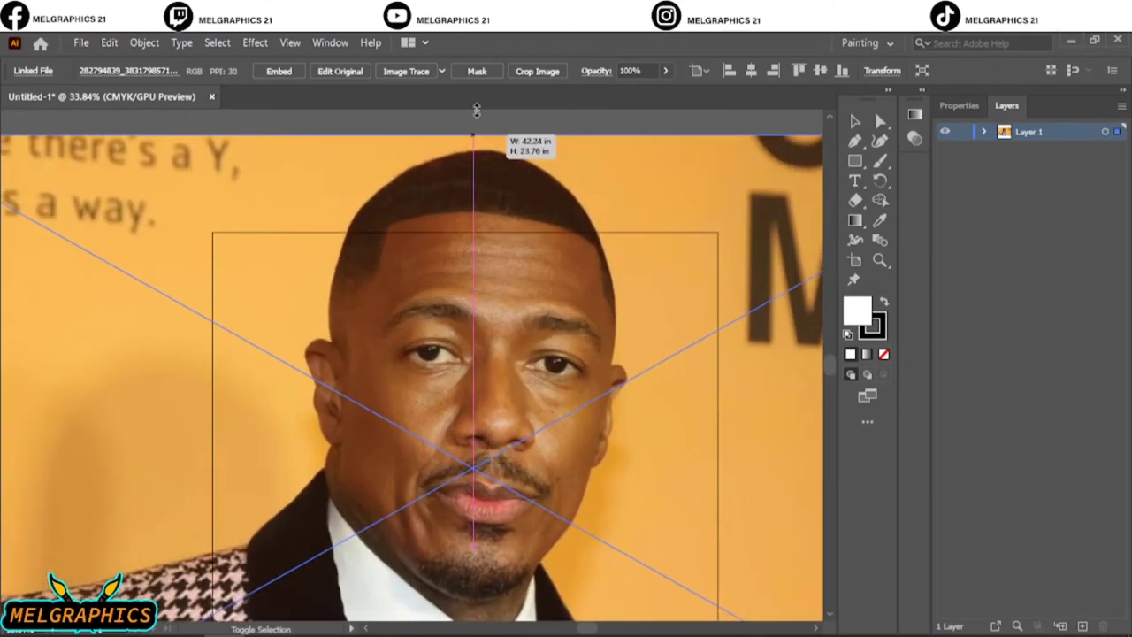
pyautogui.hotkey('ctrl', '-')
pyautogui.hotkey('ctrl', '-')
pyautogui.hotkey('ctrl', '-')
pyautogui.moveTo(631, 411); pyautogui.dragTo(672, 429)
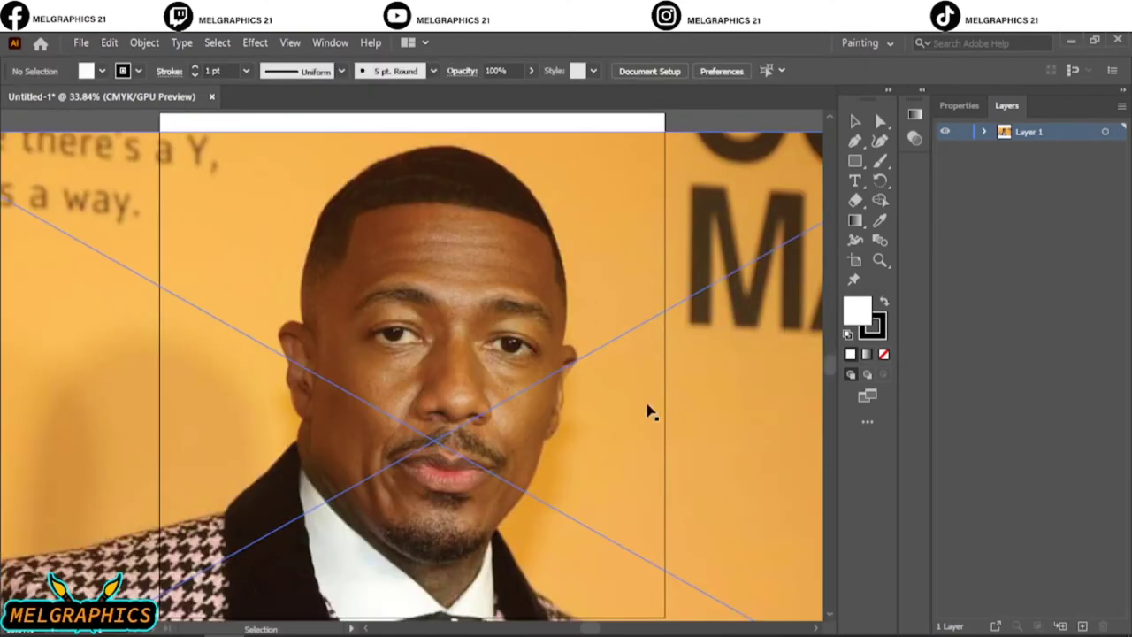
pyautogui.click(647, 410)
pyautogui.click(665, 71)
pyautogui.moveTo(654, 93); pyautogui.dragTo(648, 93)
pyautogui.hotkey('ctrl', 'shift', 'a')
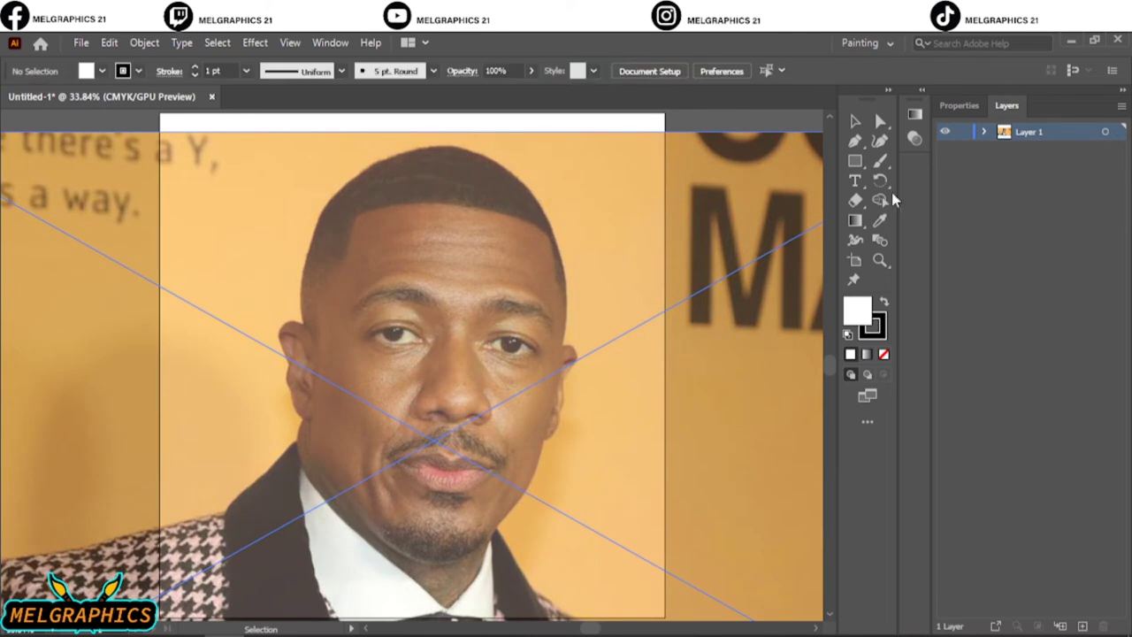
pyautogui.click(1061, 626)
pyautogui.click(963, 149)
# Choose a tapered outline brush from the saved brush library
pyautogui.click(433, 71)
pyautogui.click(281, 200)
pyautogui.click(354, 391)
pyautogui.click(558, 371)
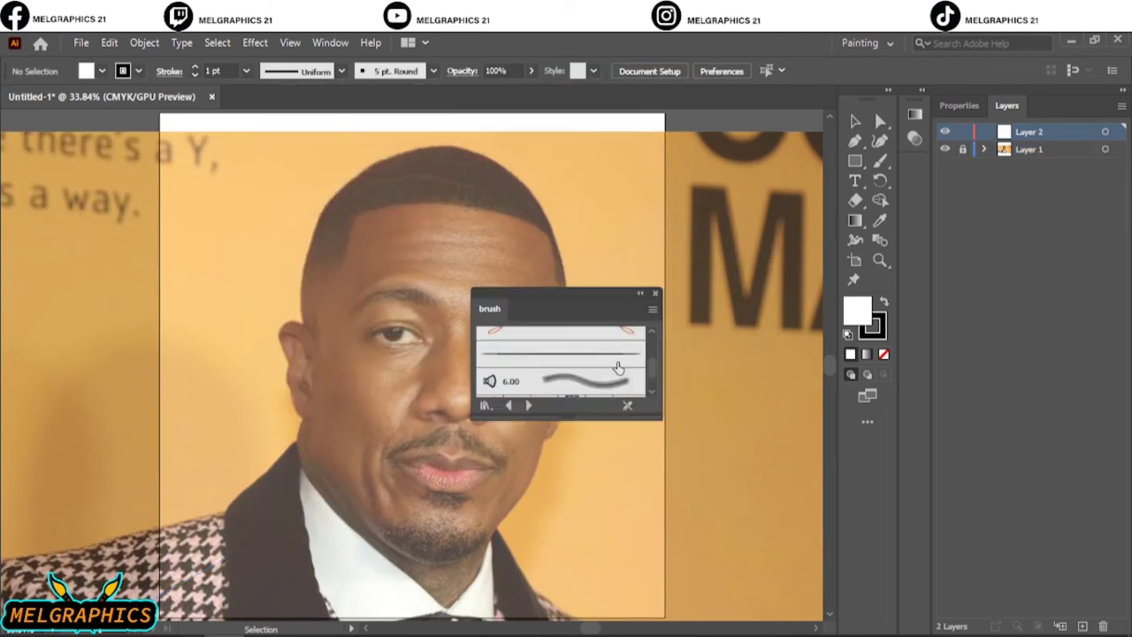
# Switch to the Paintbrush (B) and trace the left side of the nose
pyautogui.click(654, 293)
pyautogui.press('b')
pyautogui.scroll(4, 433, 416)
pyautogui.scroll(5, 436, 414)
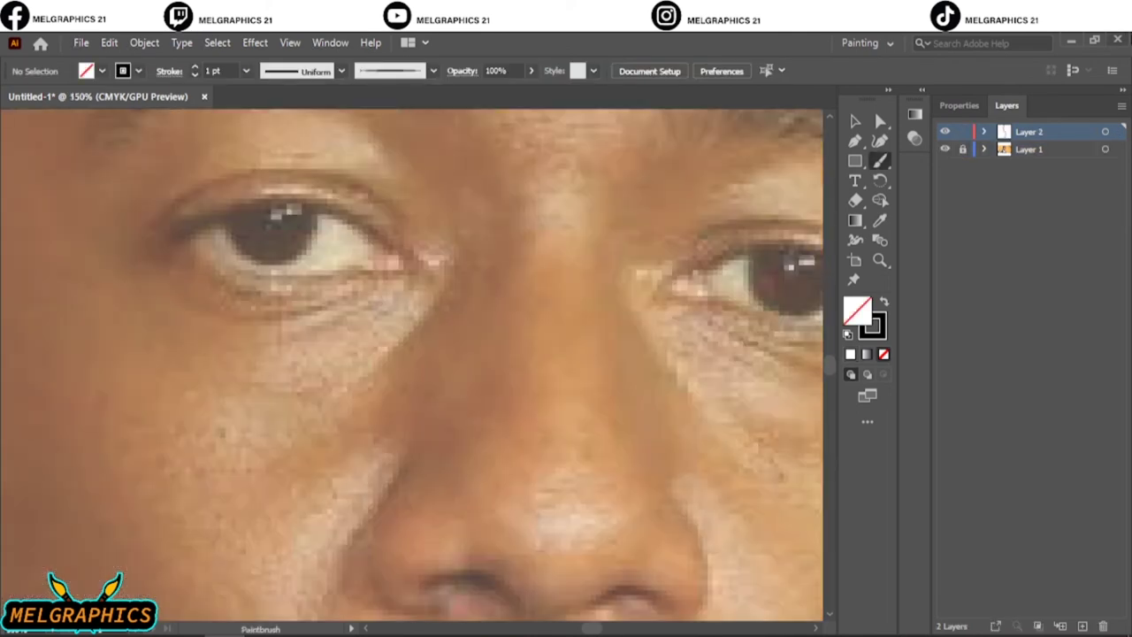
pyautogui.scroll(-2, 526, 329)
pyautogui.moveTo(375, 361); pyautogui.dragTo(403, 513)
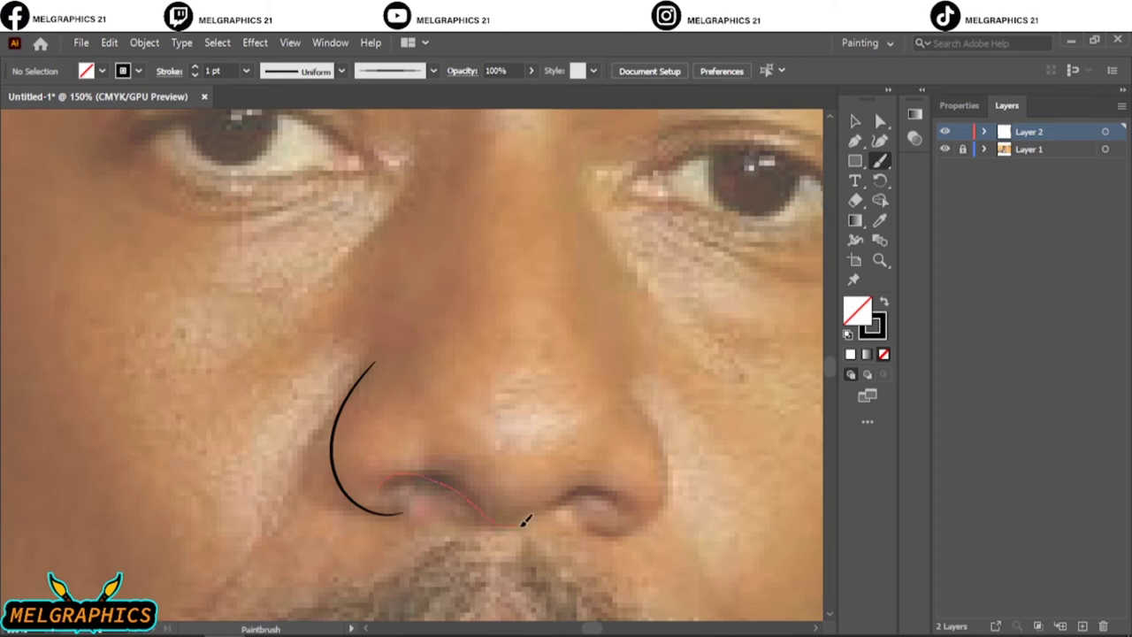
# Draw the nostril curves and the right side of the nose, redrawing it once
pyautogui.scroll(3, 634, 557)
pyautogui.moveTo(154, 410)
pyautogui.mouseDown()
pyautogui.moveTo(340, 455)
pyautogui.moveTo(616, 450)
pyautogui.mouseUp()
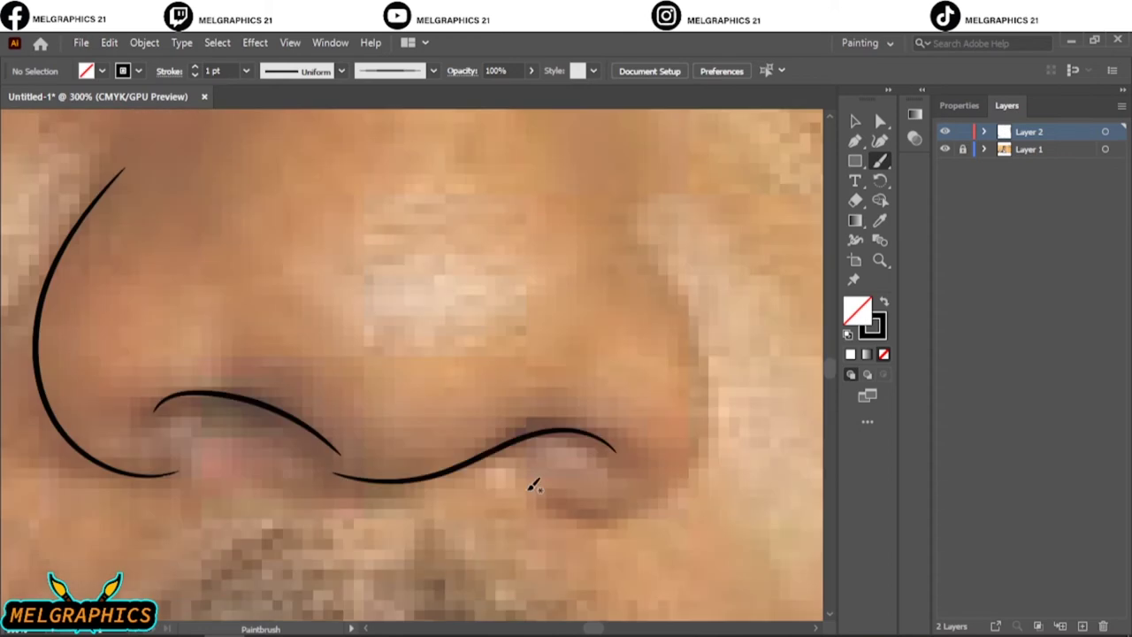
pyautogui.moveTo(528, 488); pyautogui.dragTo(649, 220)
pyautogui.hotkey('ctrl', 'z')
pyautogui.moveTo(531, 491); pyautogui.dragTo(644, 229)
pyautogui.scroll(-4, 643, 280)
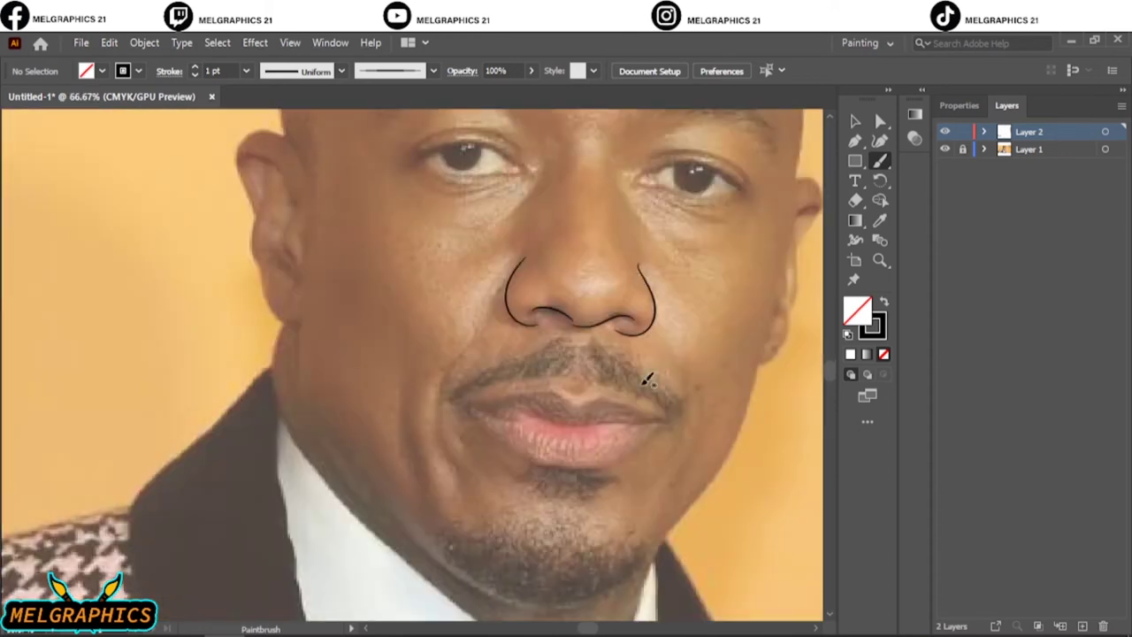
pyautogui.scroll(2, 645, 374)
# Trace the lower lip outline out to the right corner, redoing misdrawn strokes
pyautogui.moveTo(433, 540); pyautogui.dragTo(438, 541)
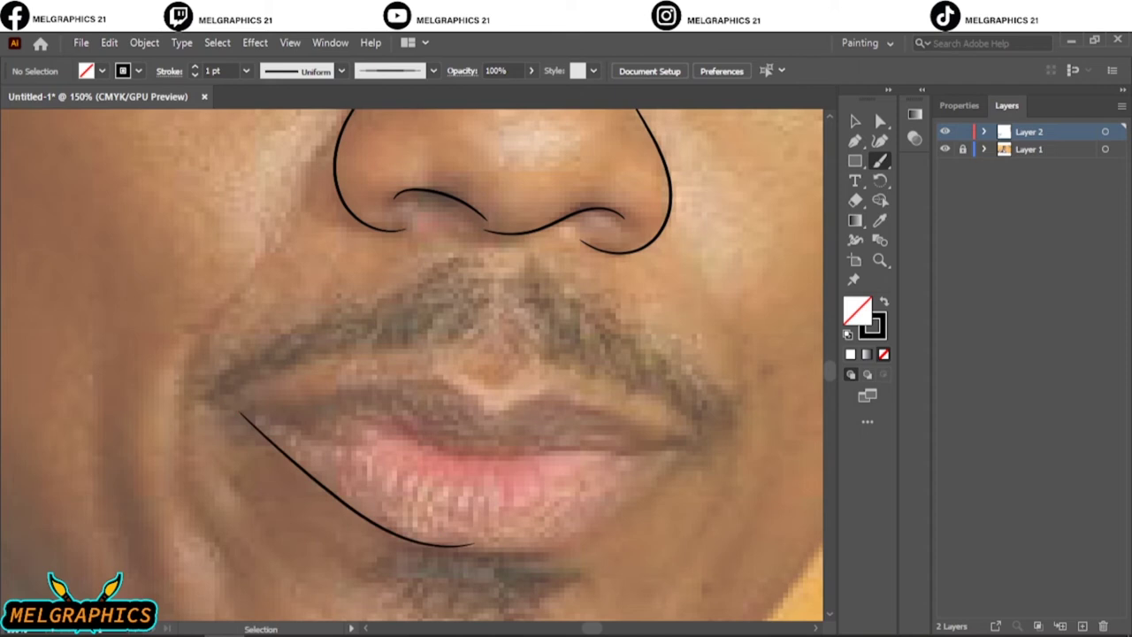
pyautogui.hotkey('ctrl', 'z')
pyautogui.scroll(1, 172, 366)
pyautogui.moveTo(635, 528); pyautogui.dragTo(731, 435)
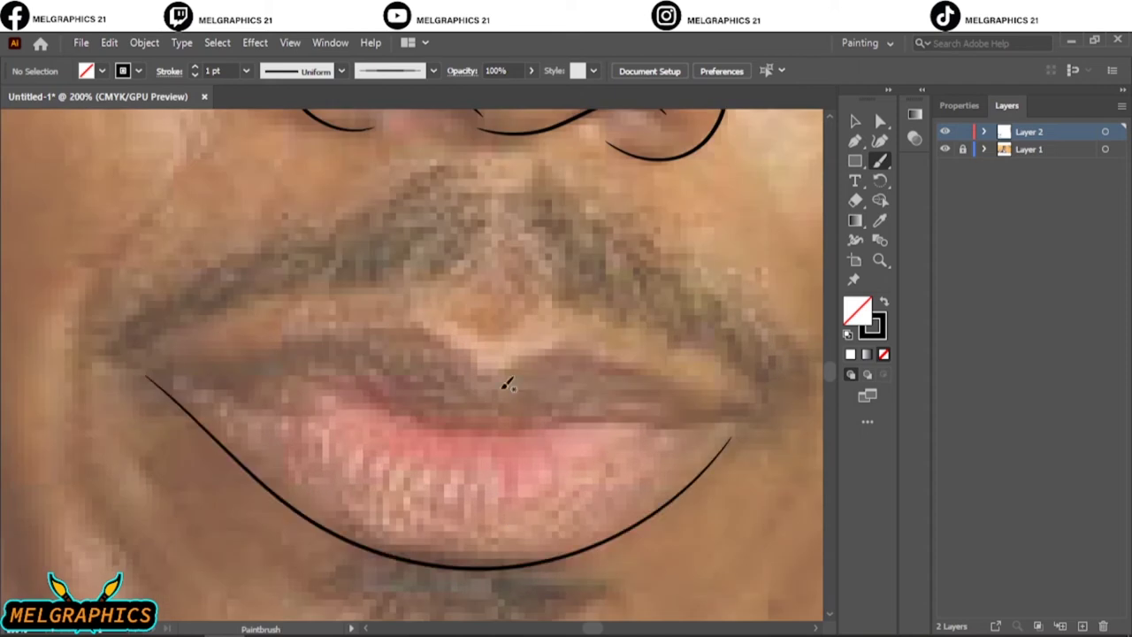
pyautogui.hotkey('ctrl', 'z')
pyautogui.moveTo(155, 384); pyautogui.dragTo(375, 540)
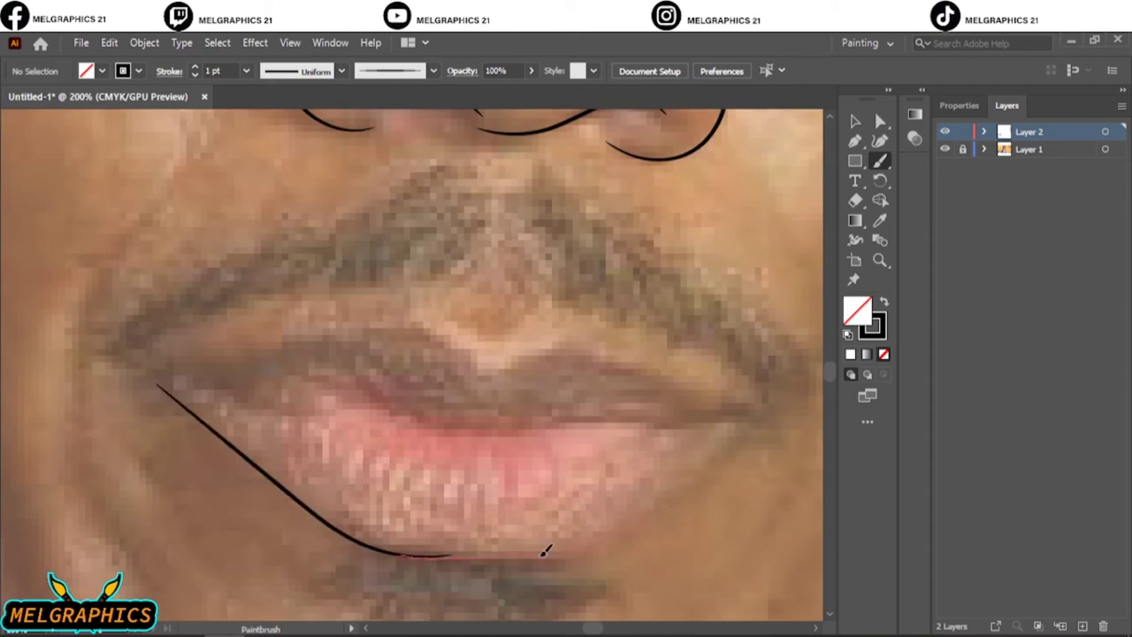
pyautogui.moveTo(735, 423); pyautogui.dragTo(738, 414)
# Trace both halves of the upper lip and the line between the lips
pyautogui.moveTo(159, 365); pyautogui.dragTo(484, 341)
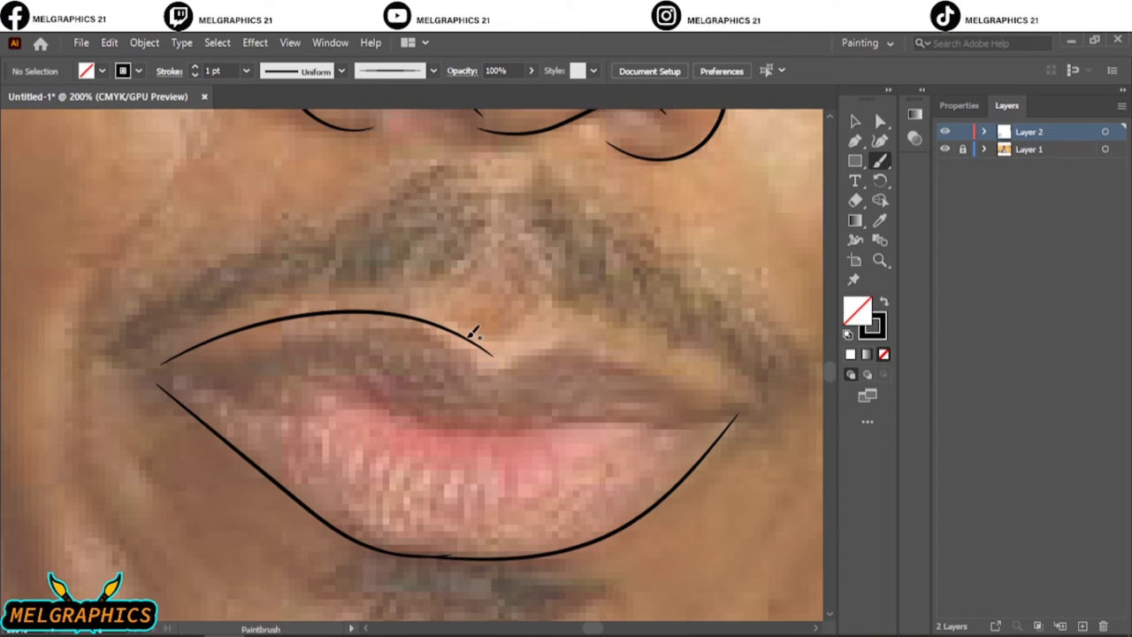
pyautogui.moveTo(678, 370); pyautogui.dragTo(717, 398)
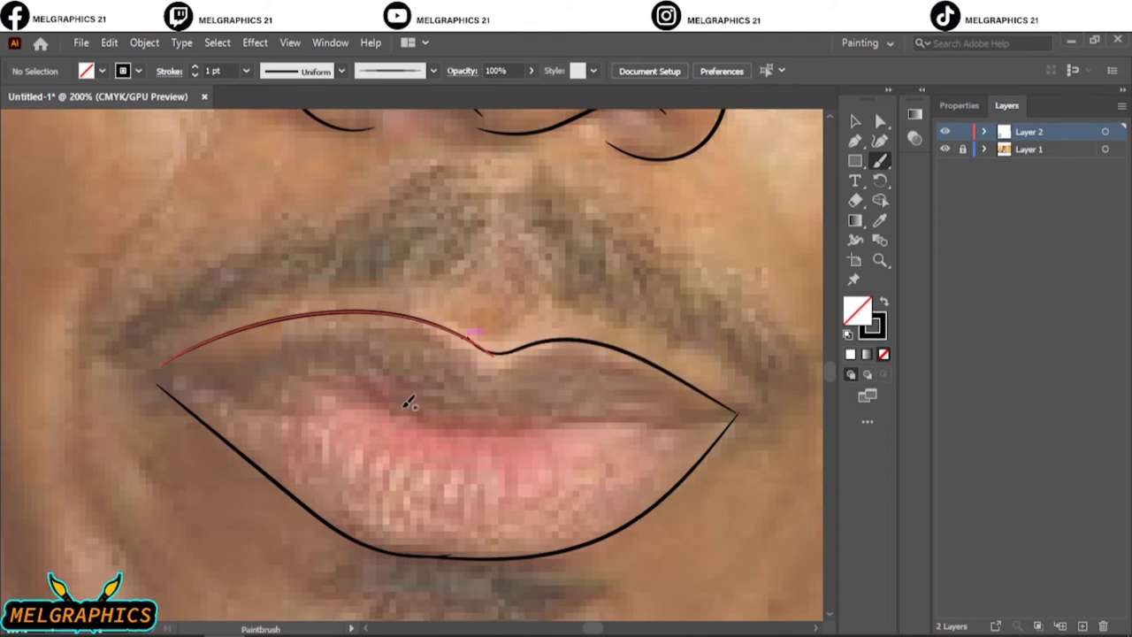
pyautogui.moveTo(446, 425); pyautogui.dragTo(741, 402)
pyautogui.scroll(1, 306, 345)
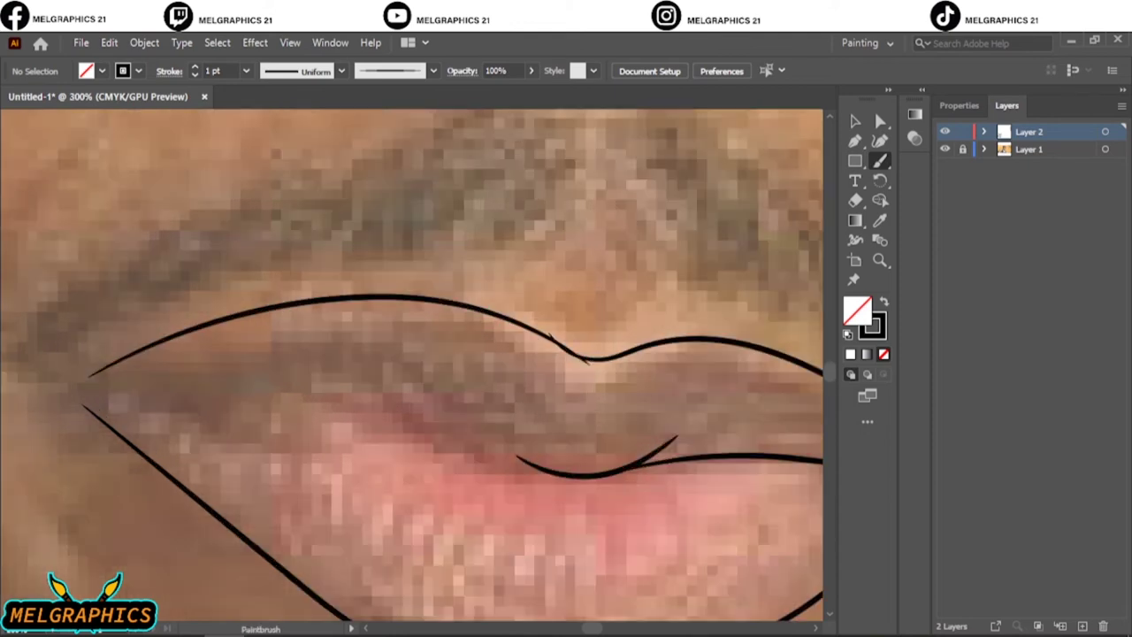
pyautogui.moveTo(133, 385); pyautogui.dragTo(557, 422)
# Extend the lower-left lip stroke to the corner and hide Layer 2 to check
pyautogui.scroll(2, 411, 432)
pyautogui.scroll(-1, 410, 431)
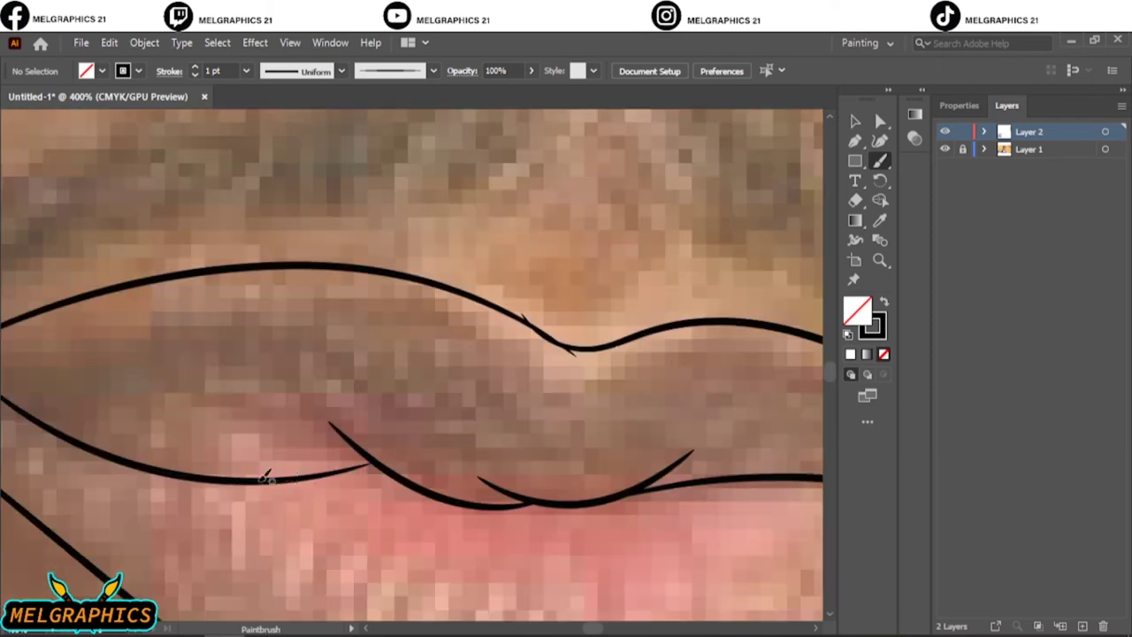
pyautogui.hscroll(-3, 230, 437)
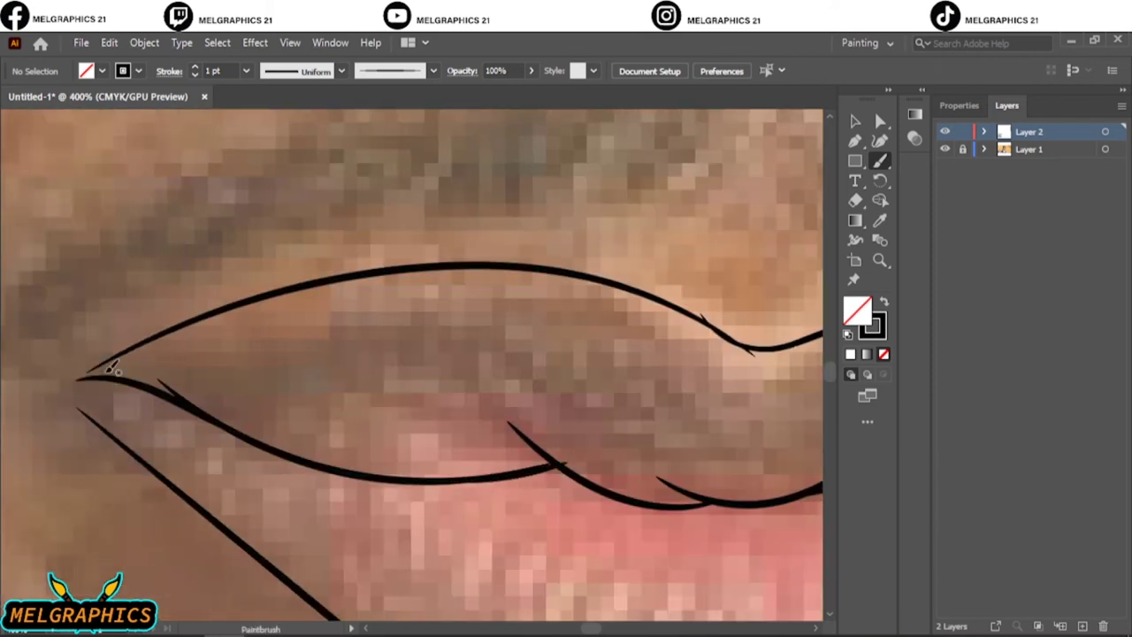
pyautogui.moveTo(183, 470); pyautogui.dragTo(53, 377)
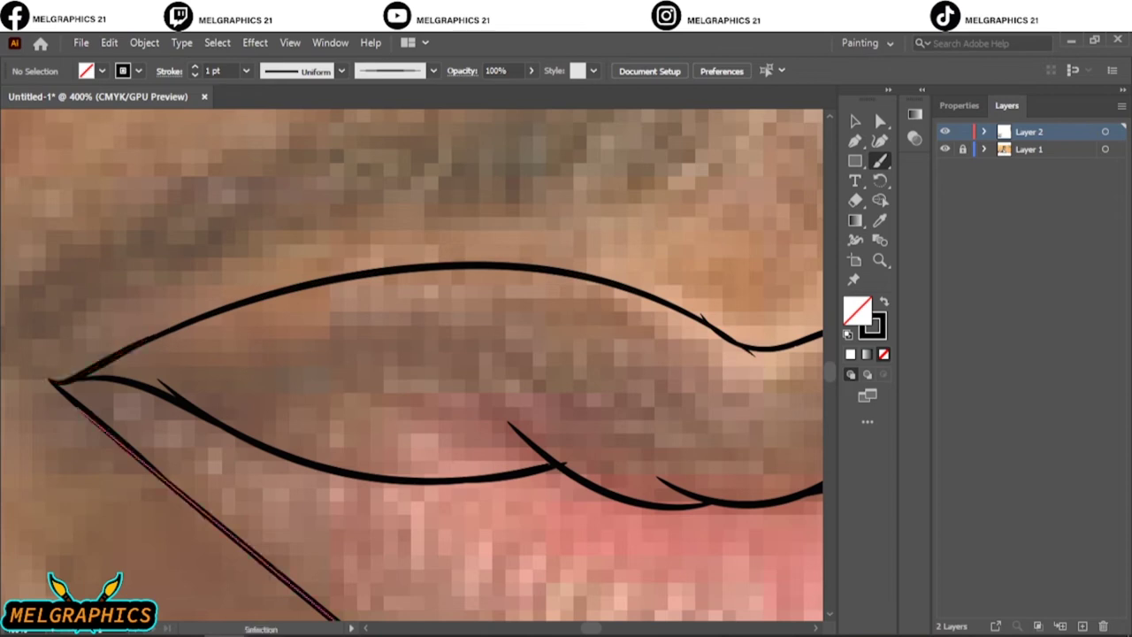
pyautogui.hotkey('ctrl', '0')
pyautogui.click(945, 131)
# Show the tracing layer again, switch to the Eraser (Shift+E) and zoom into the lips
pyautogui.click(945, 130)
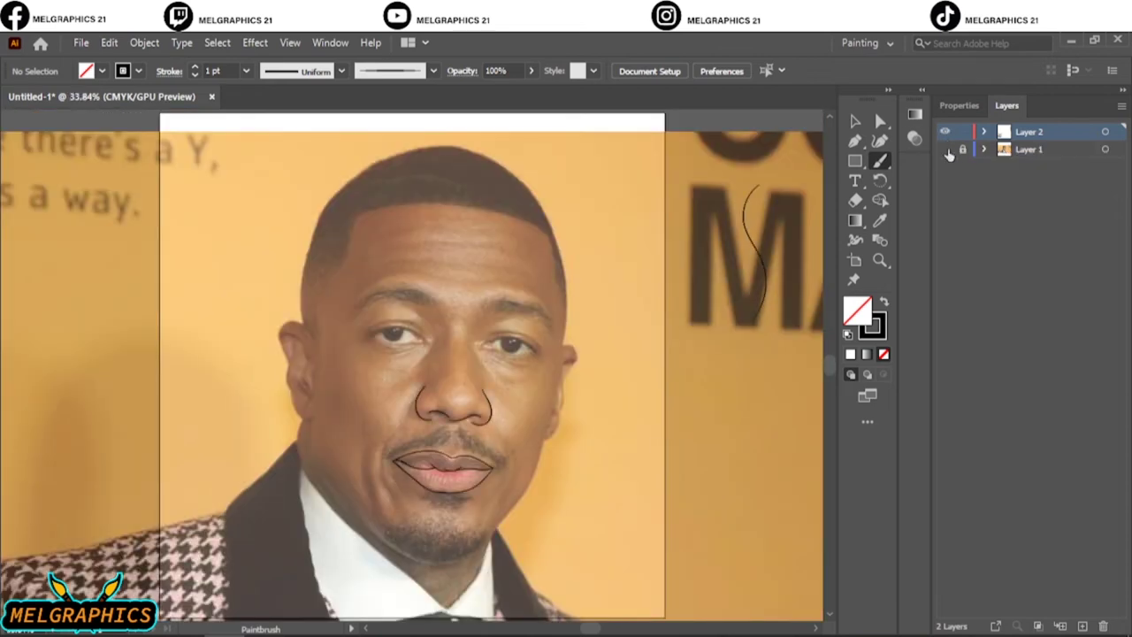
pyautogui.hotkey('ctrl', '1')
pyautogui.hotkey('ctrl', '+')
pyautogui.hotkey('shift', 'e')
pyautogui.hotkey('ctrl', '0')
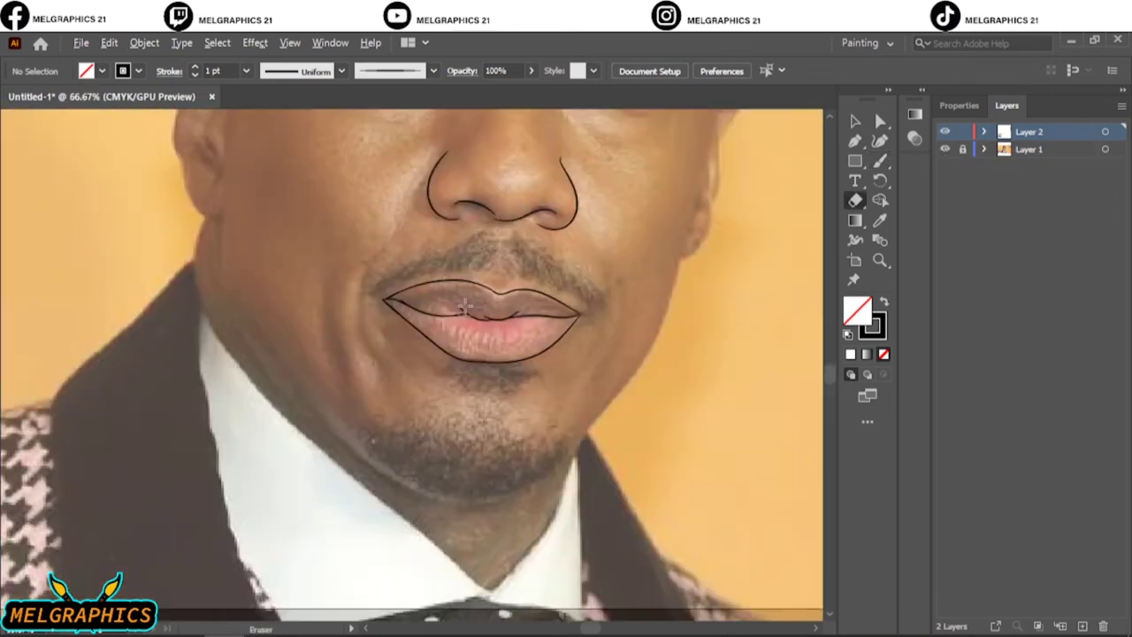
pyautogui.hotkey('ctrl', '+')
pyautogui.hotkey('ctrl', '+')
pyautogui.hotkey('ctrl', '+')
pyautogui.hotkey('ctrl', '+')
pyautogui.hotkey('ctrl', '+')
pyautogui.hotkey('ctrl', '+')
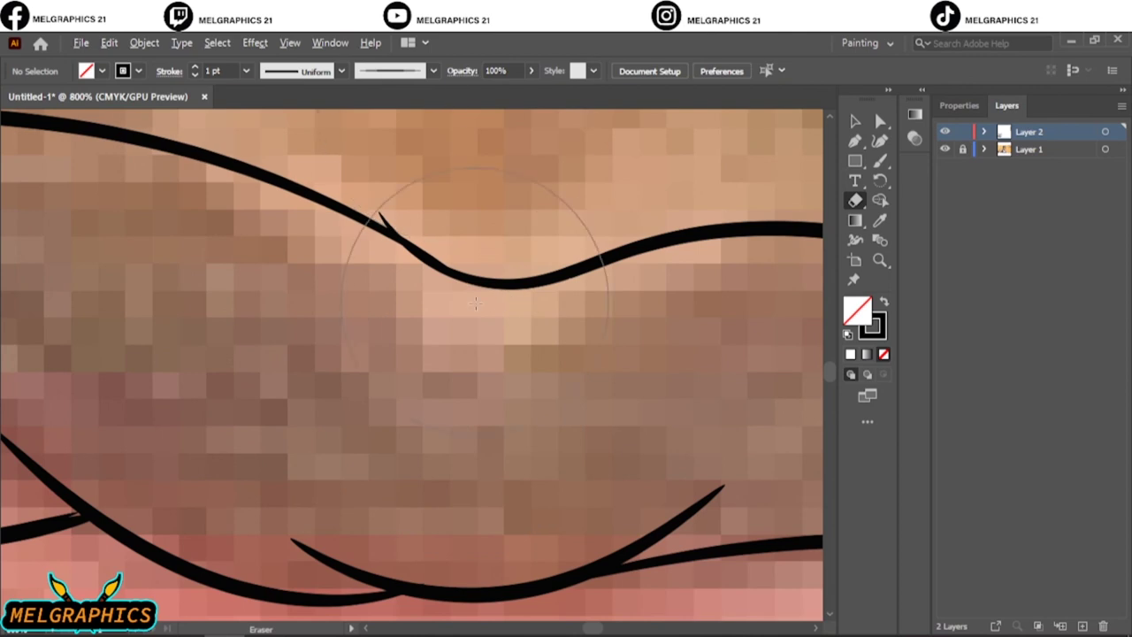
# Clean overlaps at the upper-lip dip and left mouth corner, rejoining the corner with the Paintbrush
pyautogui.hotkey('ctrl', '+')
pyautogui.hotkey('ctrl', '+')
pyautogui.hotkey('ctrl', '+')
pyautogui.hotkey('ctrl', '1')
pyautogui.hotkey('ctrl', '+')
pyautogui.hotkey('ctrl', '+')
pyautogui.hotkey('ctrl', '+')
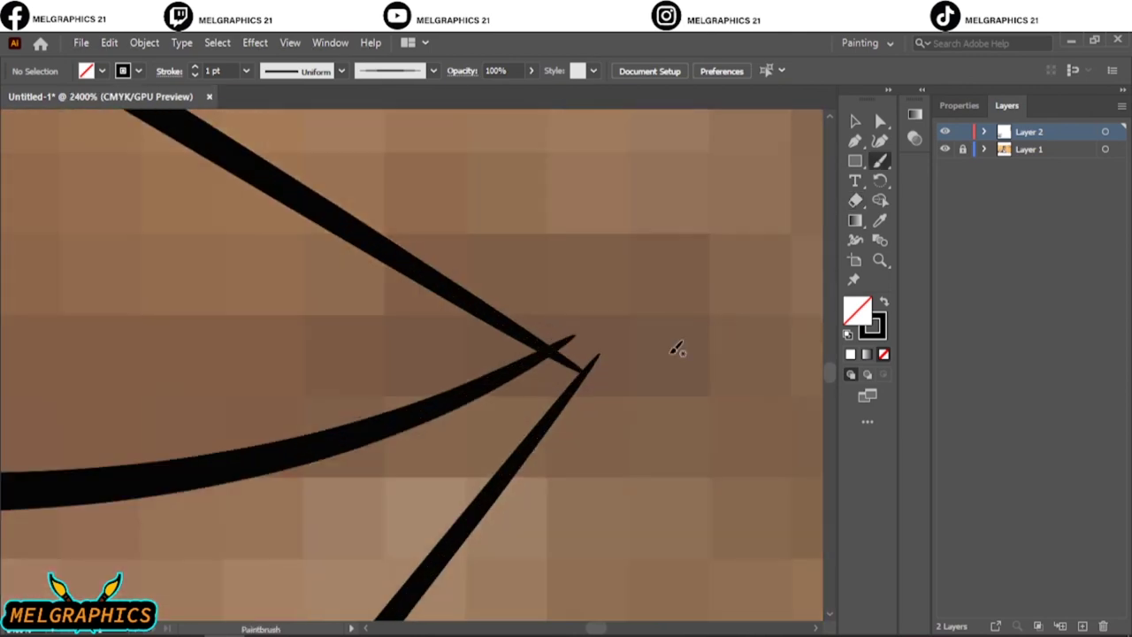
pyautogui.hotkey('ctrl', '+')
pyautogui.hotkey('ctrl', '+')
pyautogui.hotkey('ctrl', '+')
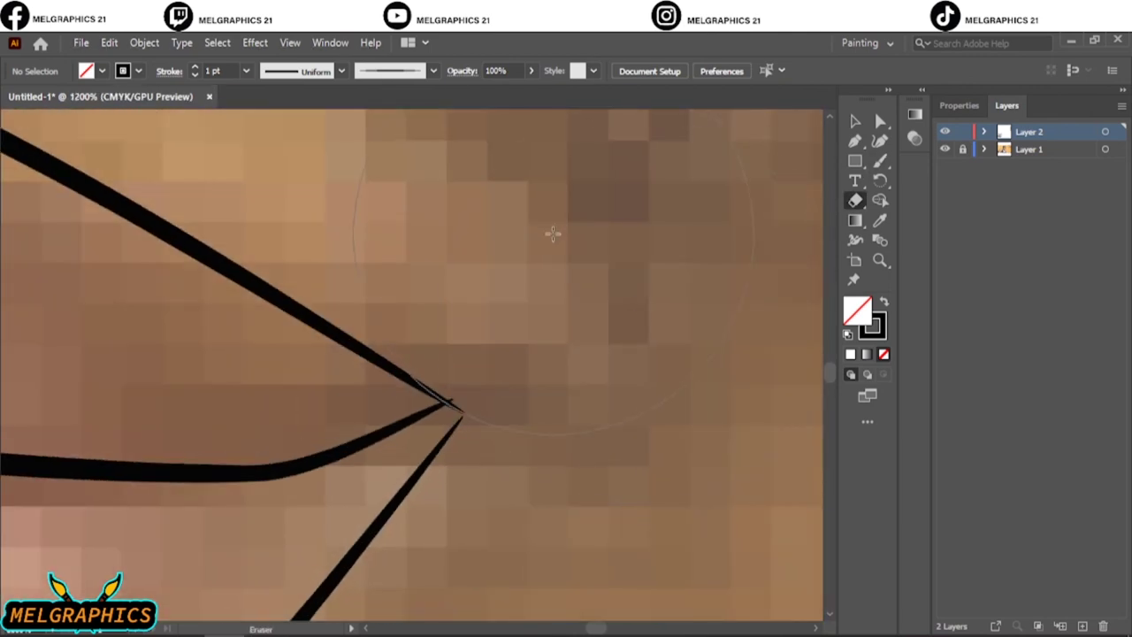
pyautogui.hotkey('ctrl', '+')
pyautogui.hotkey('ctrl', '+')
pyautogui.press('b')
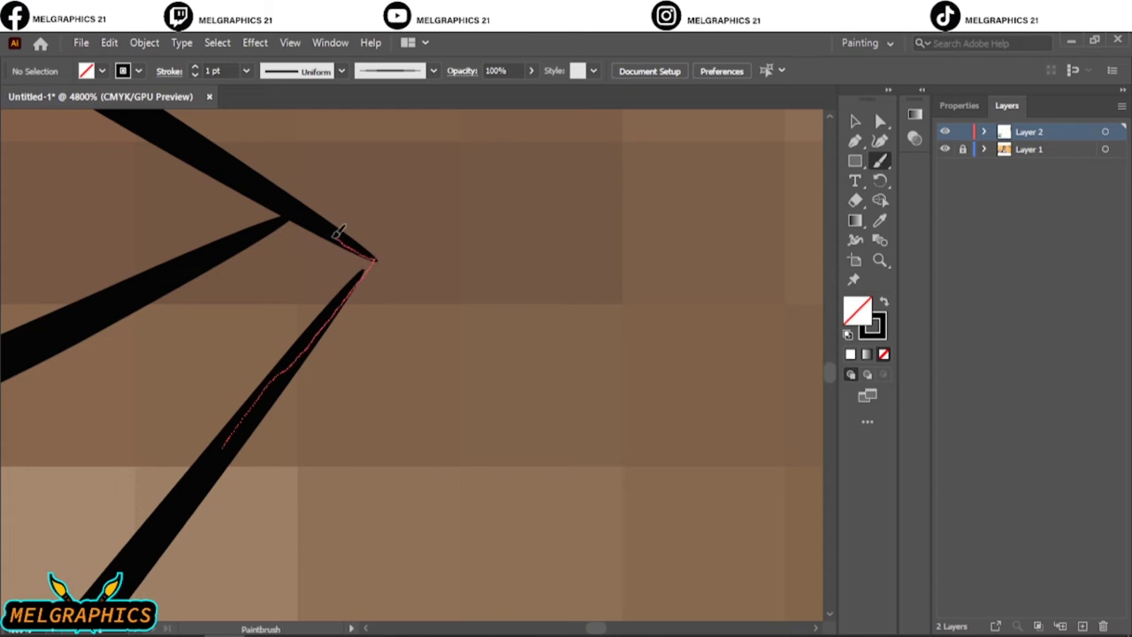
pyautogui.hotkey('ctrl', '-')
pyautogui.hotkey('ctrl', '0')
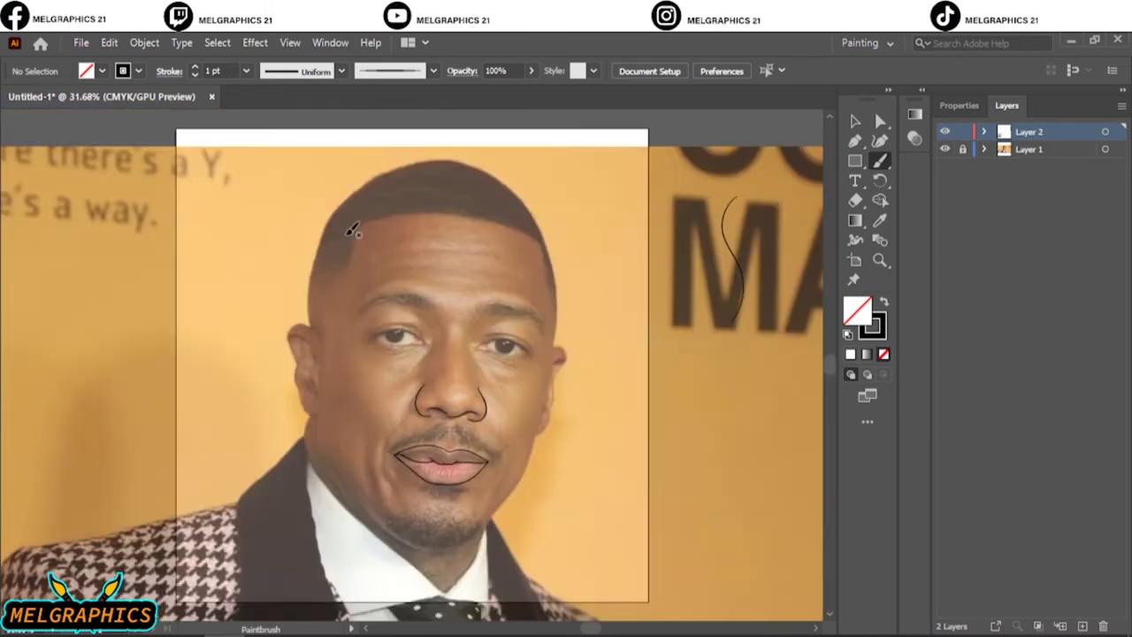
# Draw the nose bridge line, then the first eye's inner corner and upper eyelid
pyautogui.hotkey('ctrl', '1')
pyautogui.moveTo(542, 405); pyautogui.dragTo(529, 305)
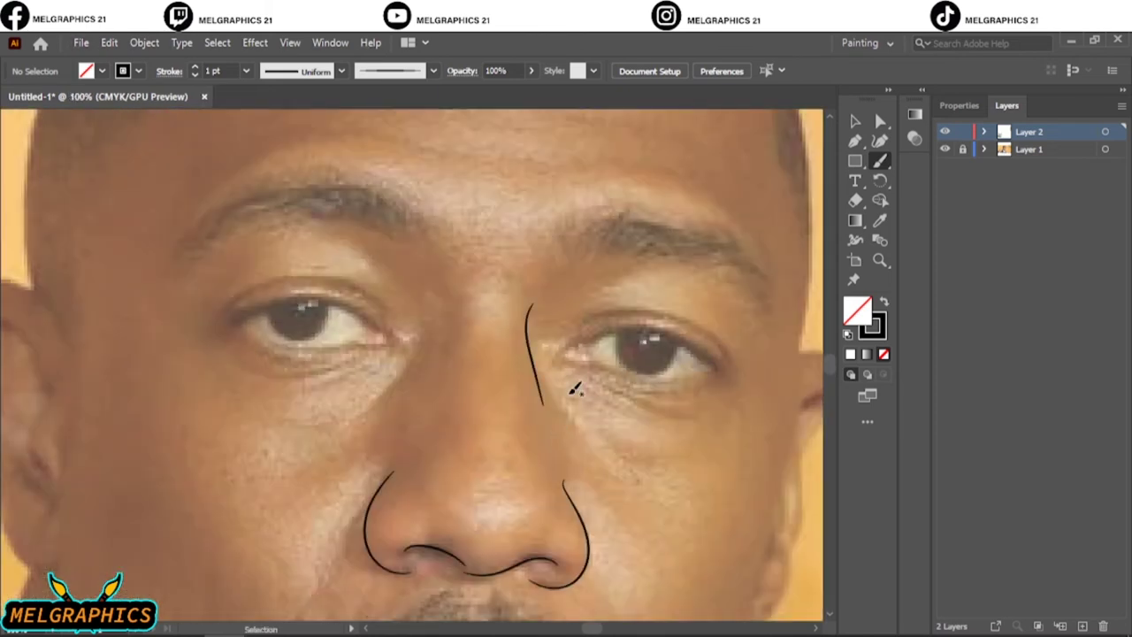
pyautogui.scroll(2, 769, 330)
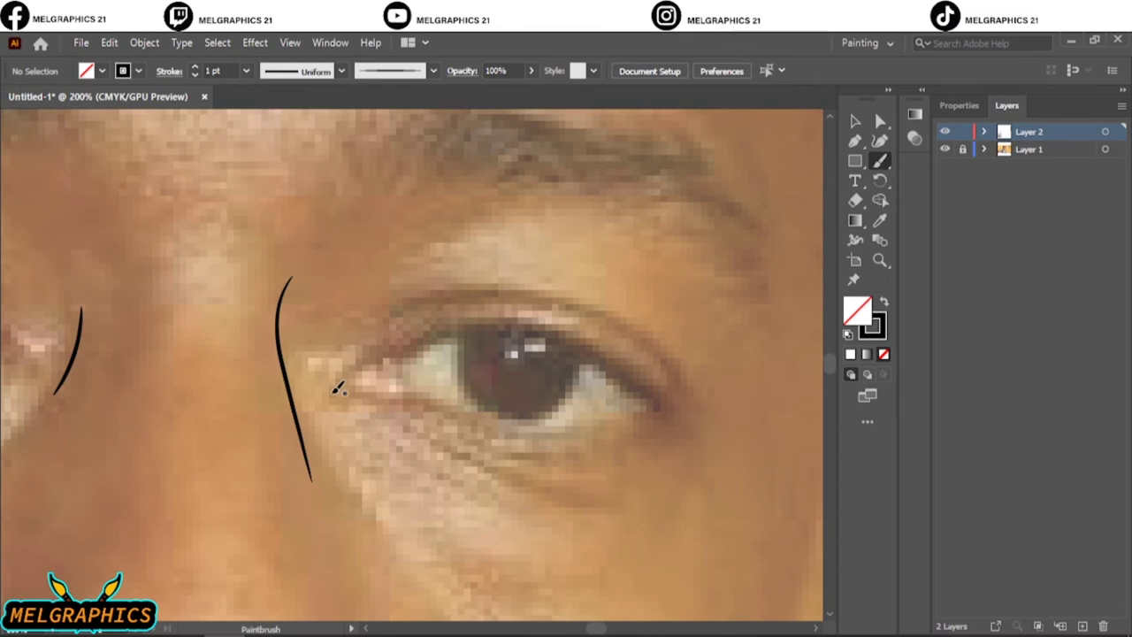
pyautogui.moveTo(518, 320)
pyautogui.mouseDown()
pyautogui.moveTo(668, 414)
pyautogui.moveTo(387, 358)
pyautogui.mouseUp()
pyautogui.hotkey('ctrl', 'z')
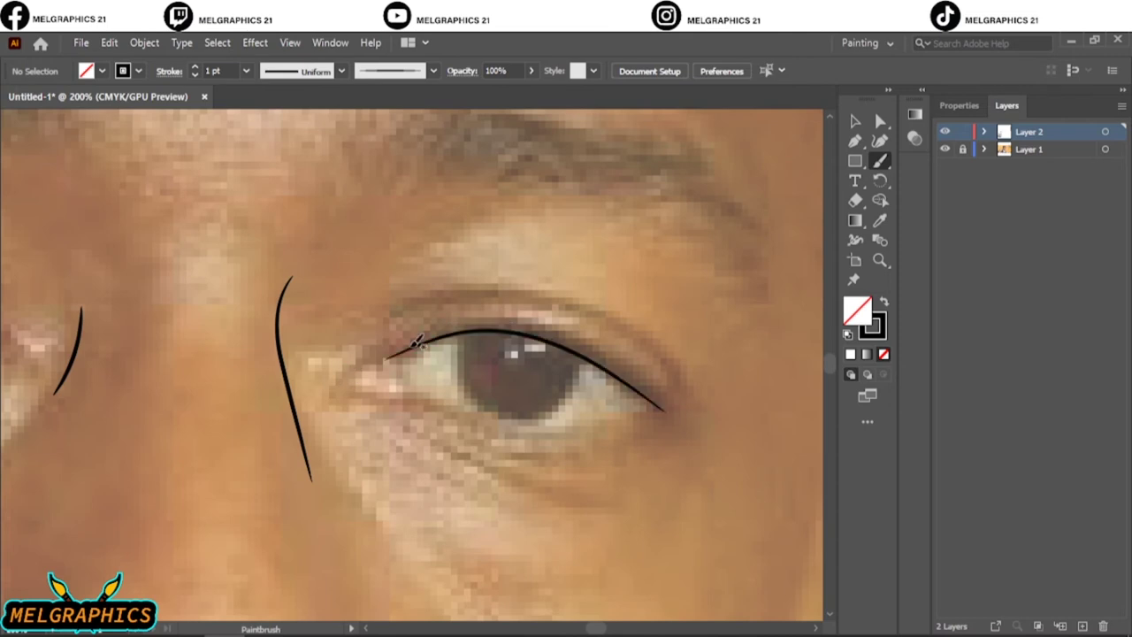
pyautogui.hotkey('ctrl', 'z')
pyautogui.moveTo(331, 398); pyautogui.dragTo(414, 354)
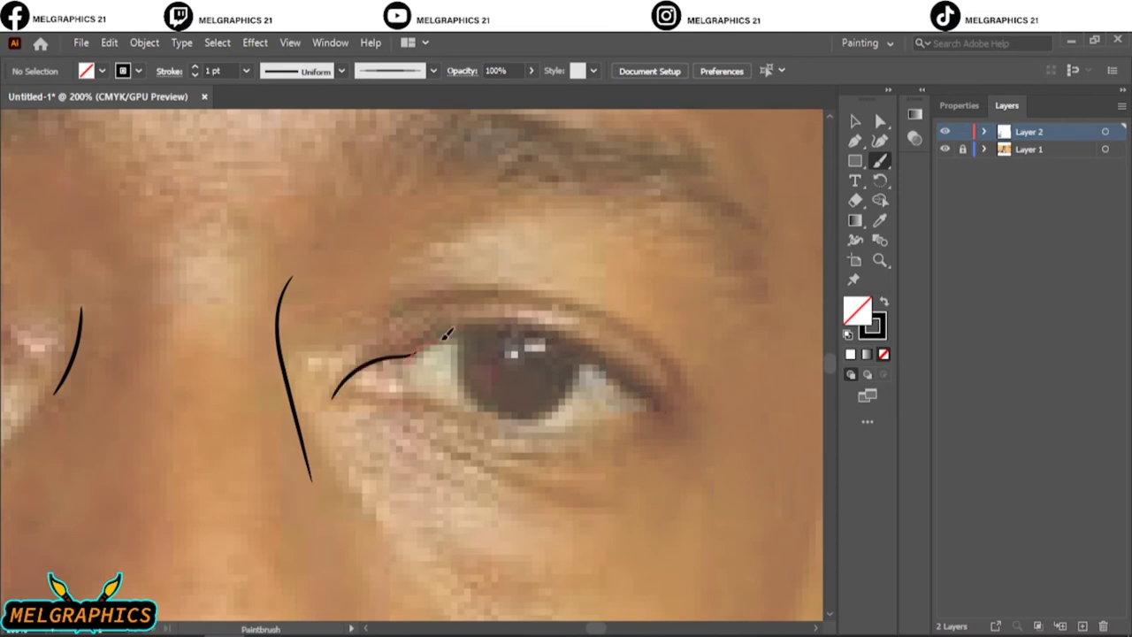
pyautogui.moveTo(643, 386)
pyautogui.mouseDown()
pyautogui.moveTo(678, 418)
pyautogui.moveTo(338, 398)
pyautogui.mouseUp()
# Add the inner-corner stroke and outline both sides of the first iris
pyautogui.scroll(3, 354, 350)
pyautogui.moveTo(500, 378); pyautogui.dragTo(495, 382)
pyautogui.hscroll(5, 531, 354)
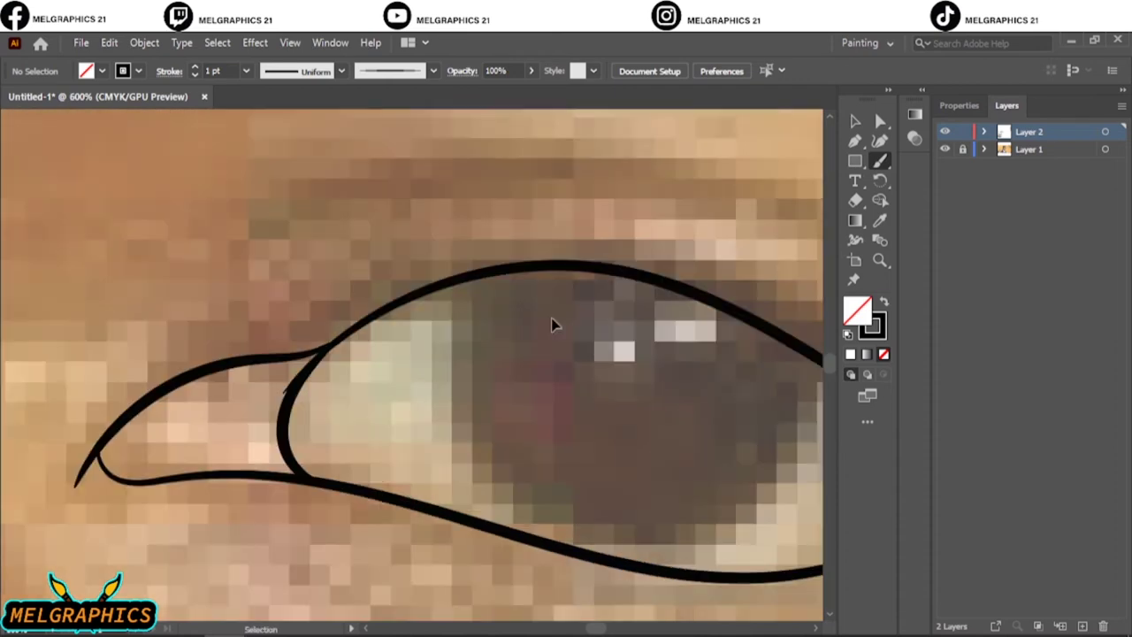
pyautogui.moveTo(353, 462); pyautogui.dragTo(425, 539)
pyautogui.moveTo(534, 564); pyautogui.dragTo(737, 363)
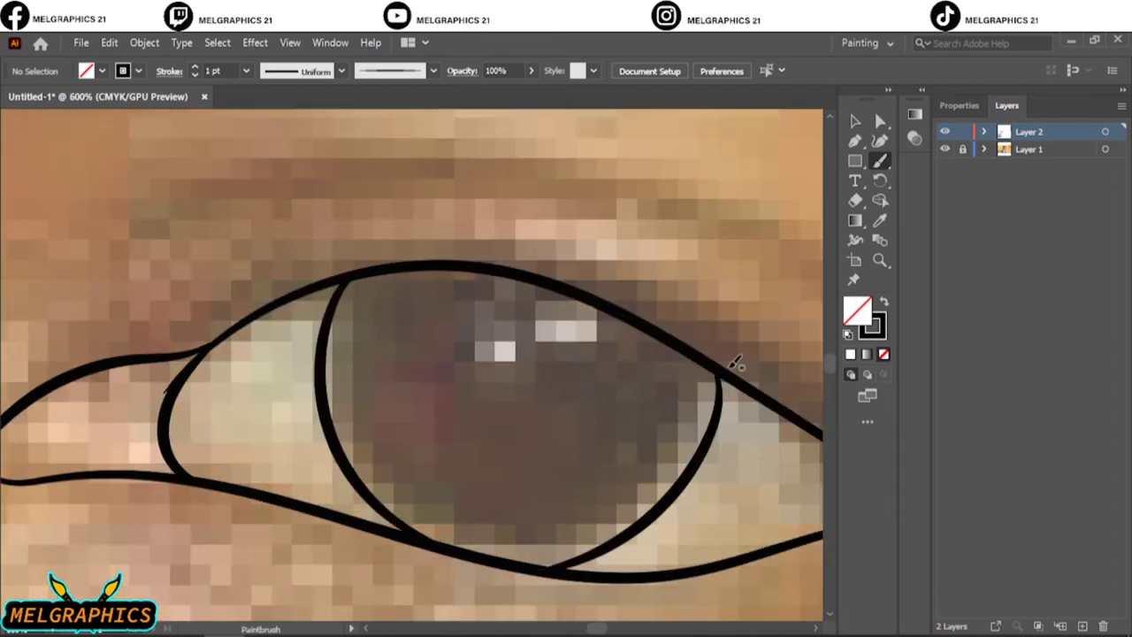
pyautogui.hotkey('ctrl', '0')
# Trace the second eye's upper and lower eyelids and its inner corner
pyautogui.scroll(3, 511, 302)
pyautogui.scroll(2, 496, 309)
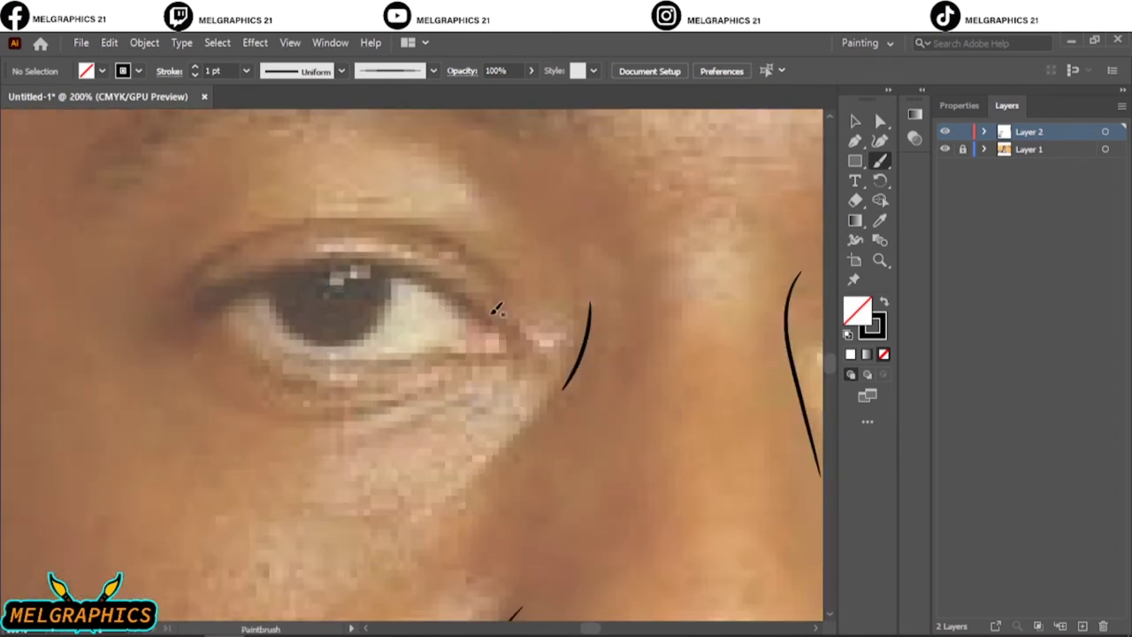
pyautogui.moveTo(379, 263); pyautogui.dragTo(493, 322)
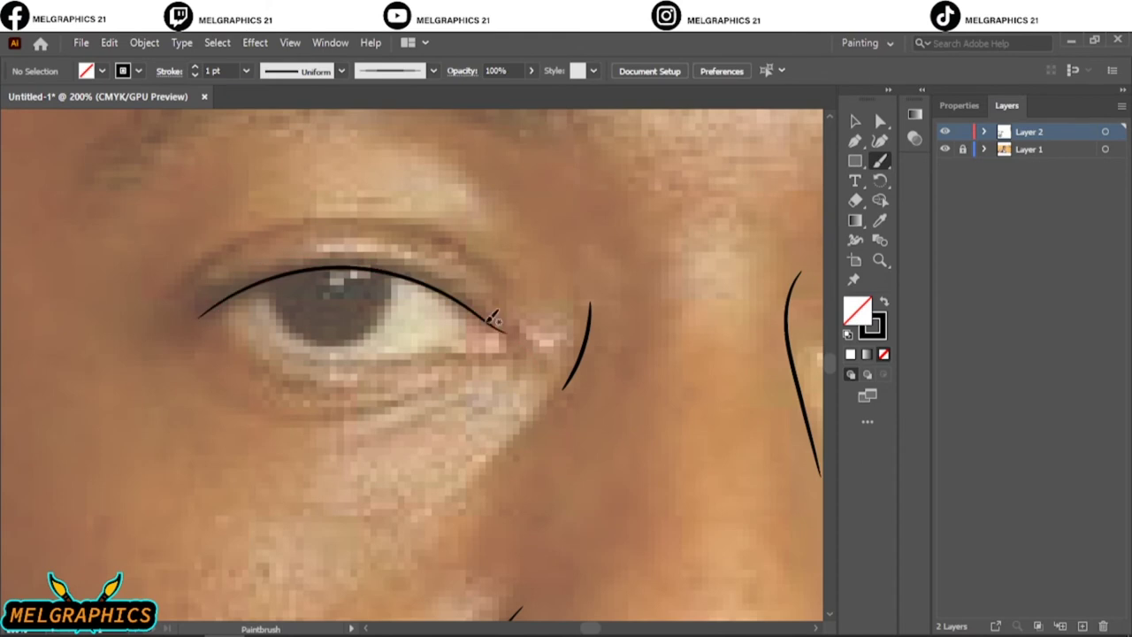
pyautogui.scroll(1, 354, 303)
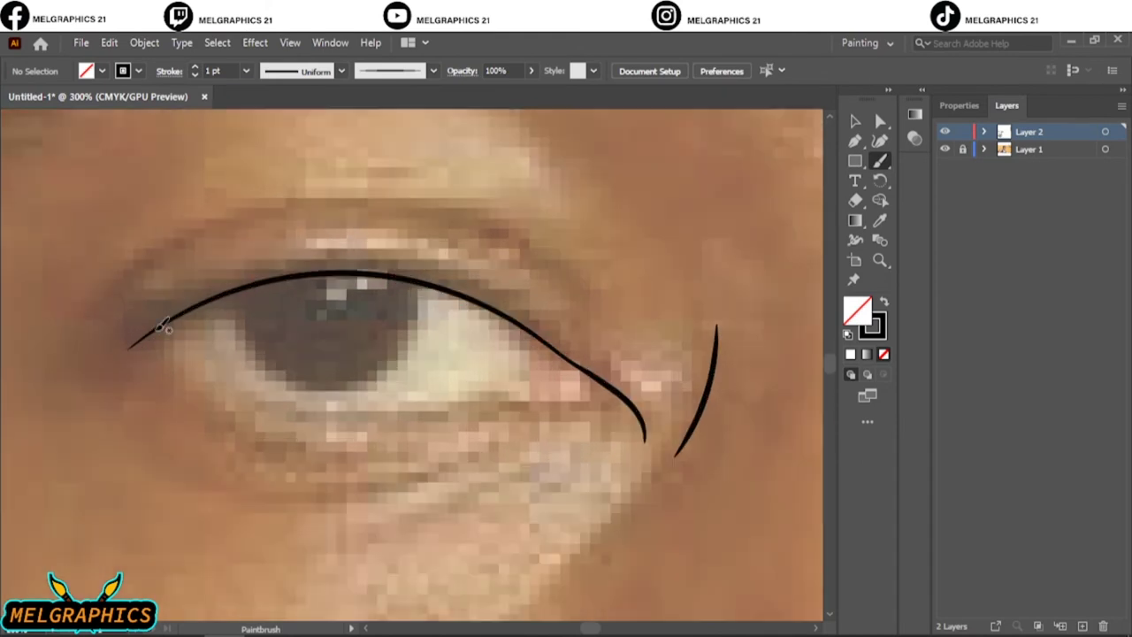
pyautogui.moveTo(538, 399); pyautogui.dragTo(543, 402)
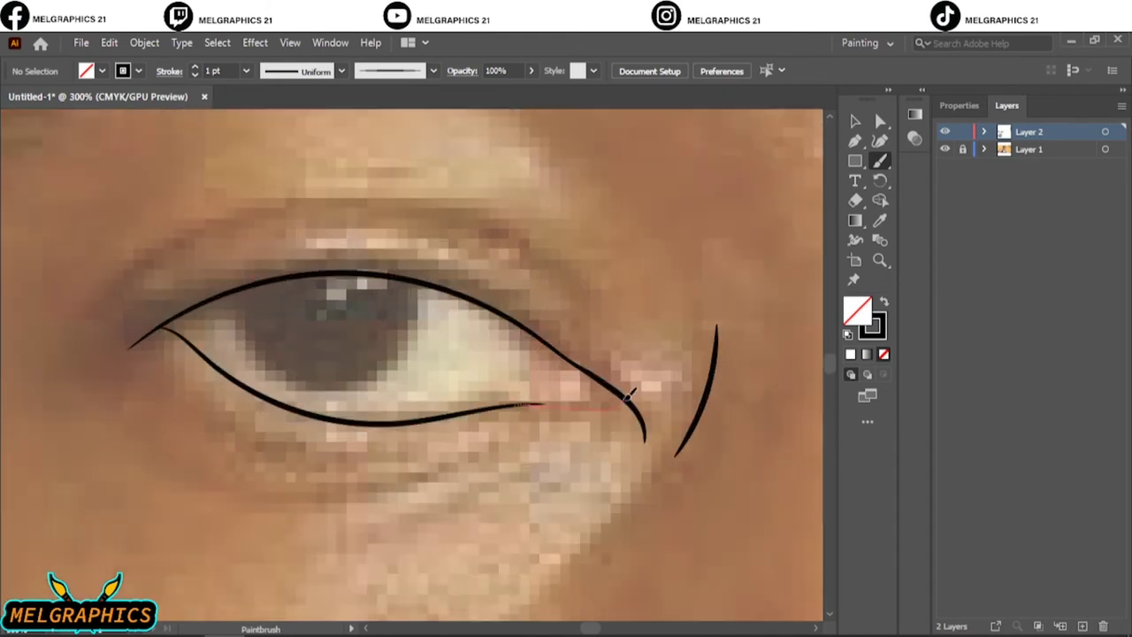
pyautogui.moveTo(628, 396); pyautogui.dragTo(621, 405)
pyautogui.moveTo(520, 402); pyautogui.dragTo(522, 404)
pyautogui.scroll(2, 242, 274)
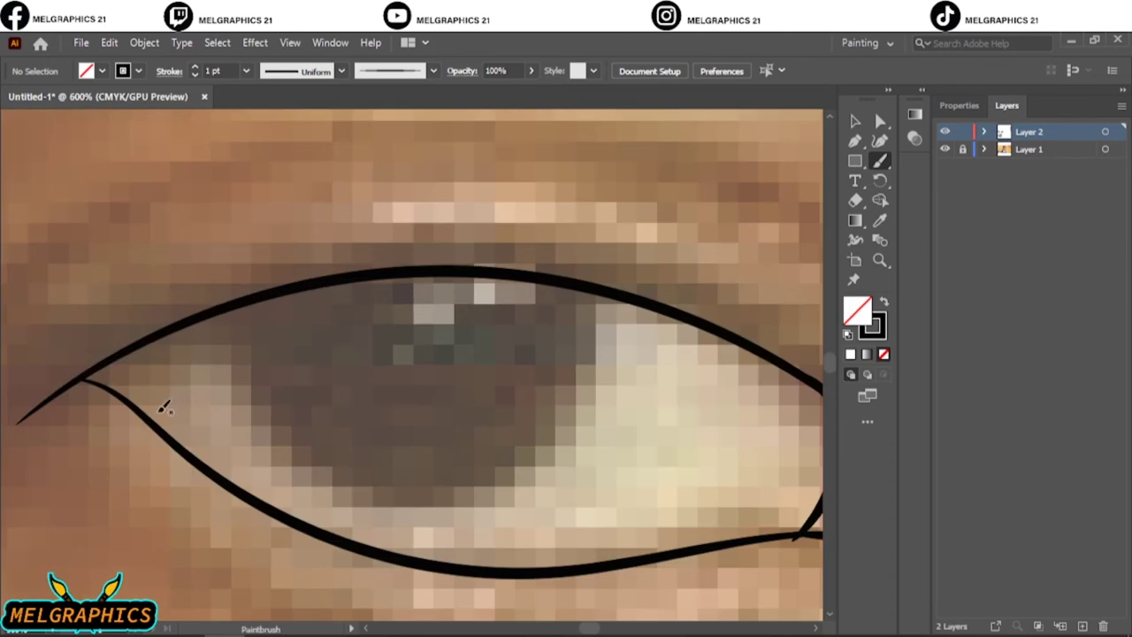
# Draw the second eye's round iris outline, redoing the misdrawn stroke
pyautogui.moveTo(601, 376); pyautogui.dragTo(596, 309)
pyautogui.hotkey('ctrl', 'z')
pyautogui.moveTo(212, 310); pyautogui.dragTo(235, 392)
pyautogui.moveTo(533, 453); pyautogui.dragTo(607, 303)
pyautogui.hotkey('ctrl', '0')
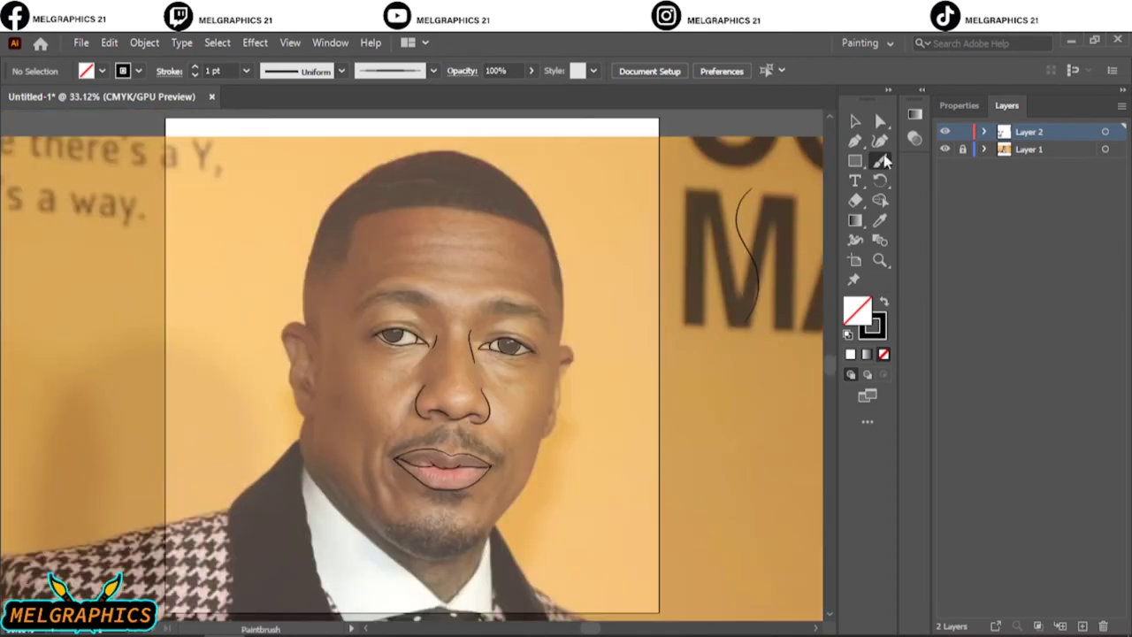
# Brush crease lines above both eyes and wrinkle lines under each eye
pyautogui.scroll(4, 477, 299)
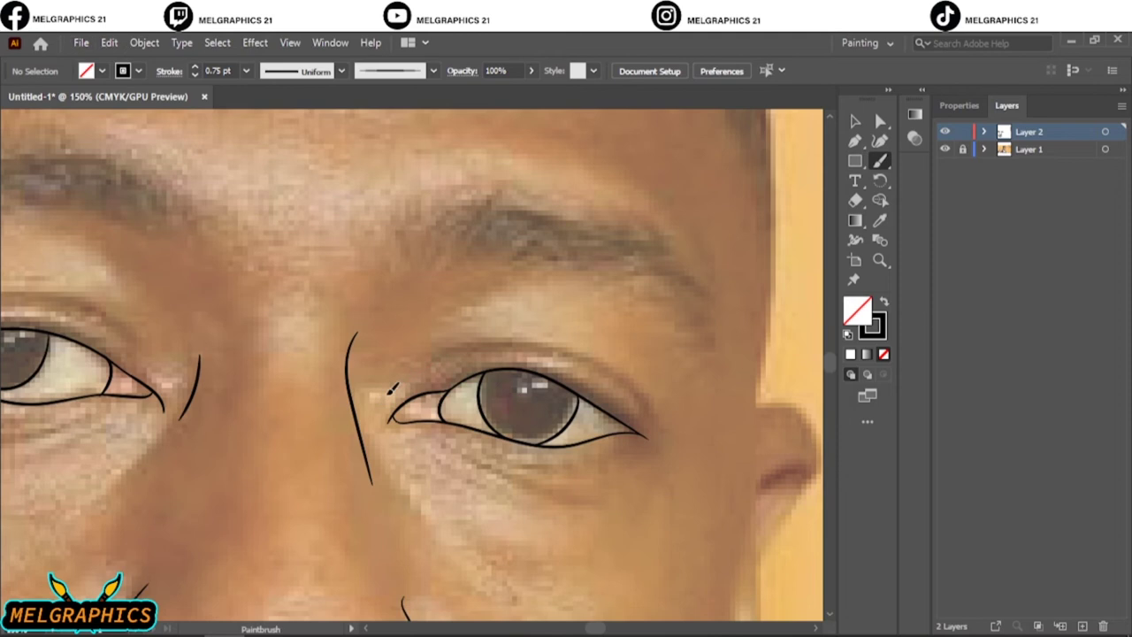
pyautogui.moveTo(648, 415); pyautogui.dragTo(382, 395)
pyautogui.hscroll(-3, 102, 367)
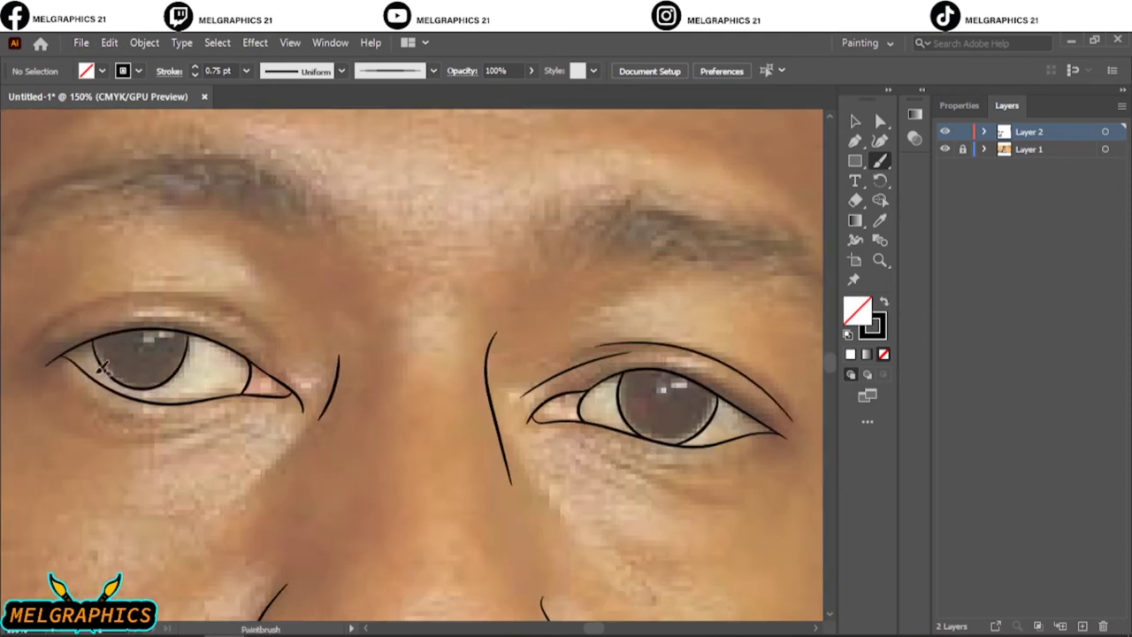
pyautogui.moveTo(199, 299); pyautogui.dragTo(244, 317)
pyautogui.moveTo(217, 312); pyautogui.dragTo(309, 383)
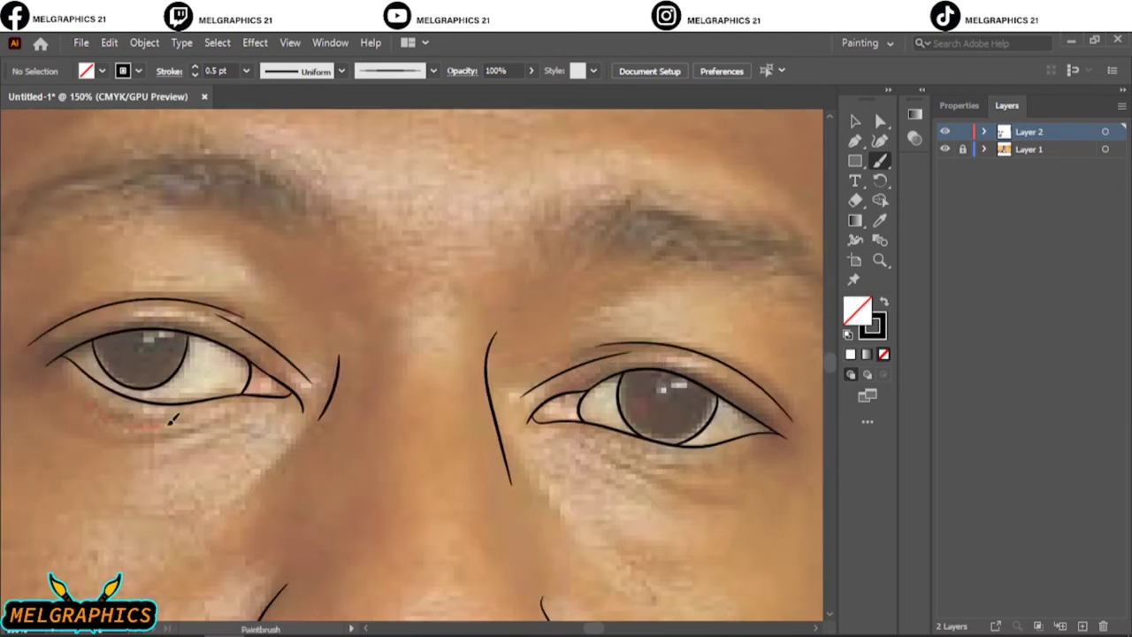
pyautogui.moveTo(72, 430); pyautogui.dragTo(225, 416)
pyautogui.moveTo(611, 449); pyautogui.dragTo(747, 467)
pyautogui.hotkey('ctrl', '0')
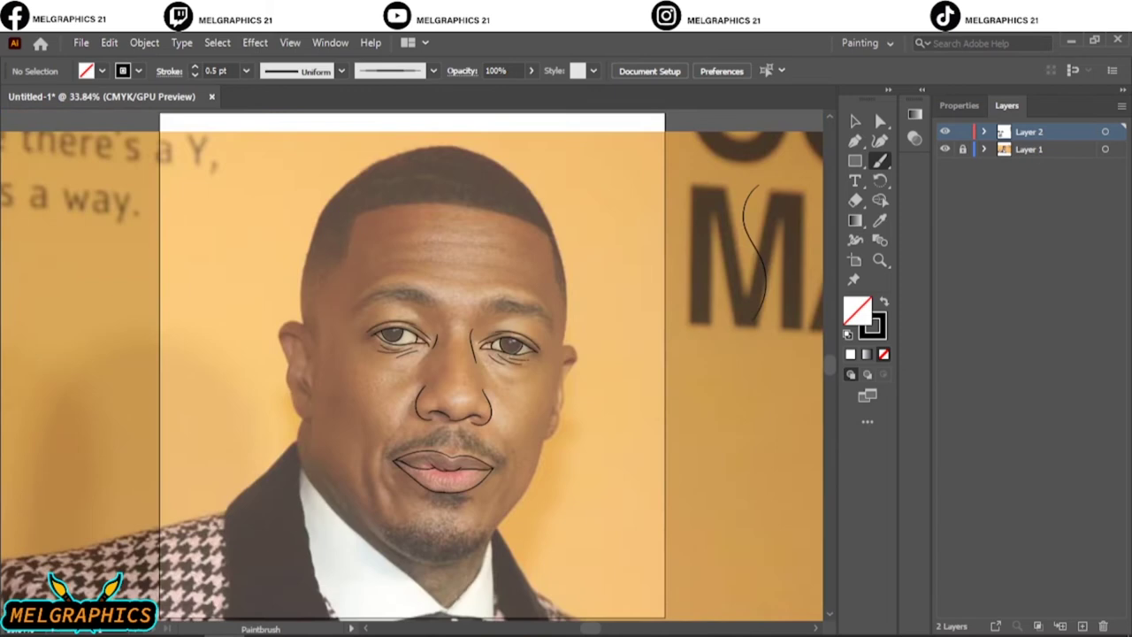
# Draw curved smile lines on both cheeks beside the mouth
pyautogui.scroll(2, 435, 449)
pyautogui.moveTo(394, 285); pyautogui.dragTo(367, 329)
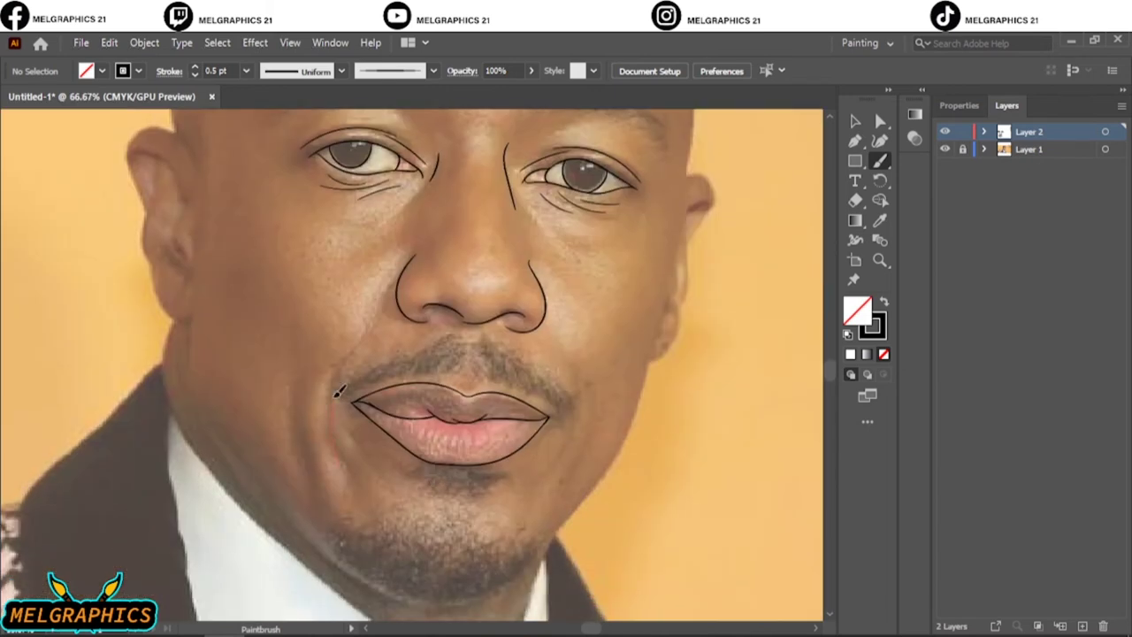
pyautogui.moveTo(343, 370); pyautogui.dragTo(339, 468)
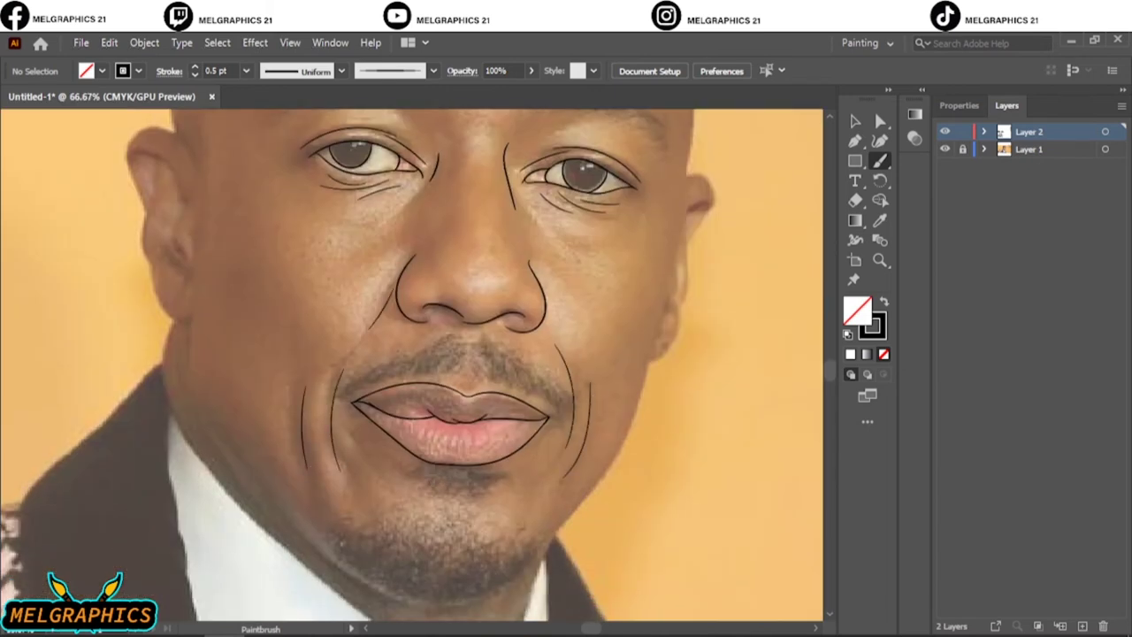
pyautogui.hotkey('ctrl', '0')
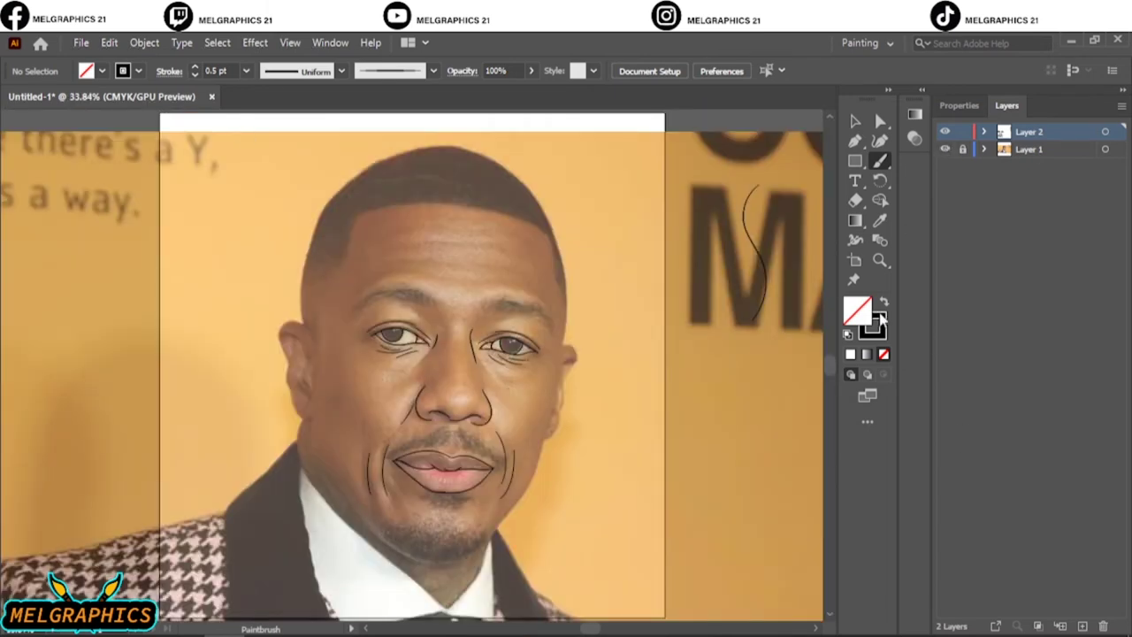
# Trace the side edge of the face and the jaw line downward
pyautogui.scroll(2, 588, 371)
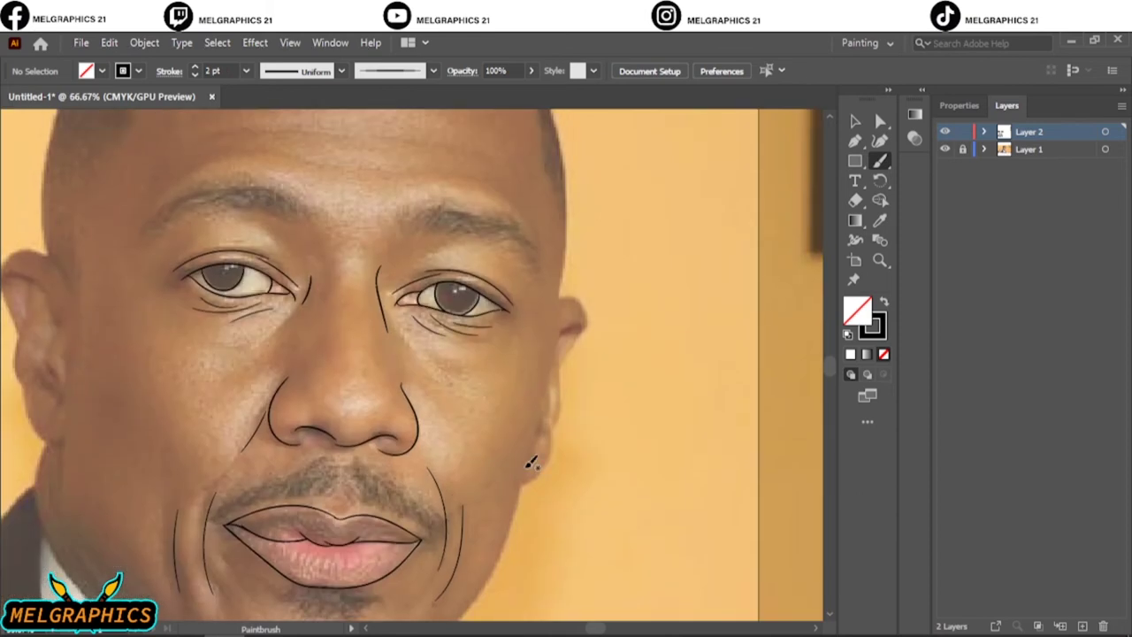
pyautogui.moveTo(567, 271); pyautogui.dragTo(570, 257)
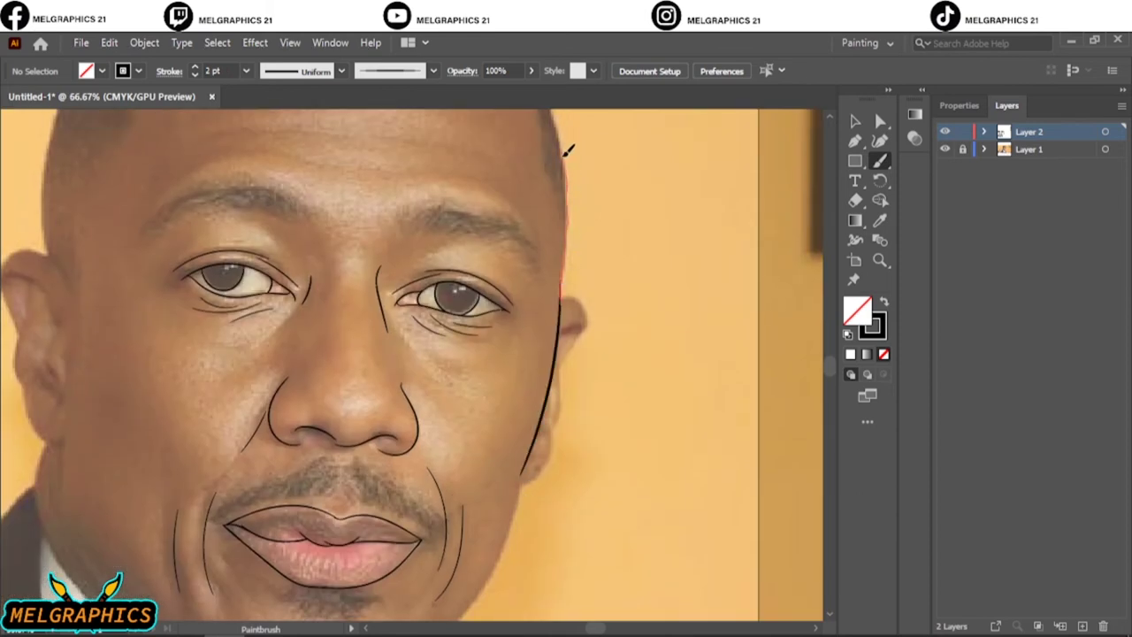
pyautogui.moveTo(567, 151); pyautogui.dragTo(555, 111)
pyautogui.scroll(-4, 500, 412)
pyautogui.scroll(1, 500, 412)
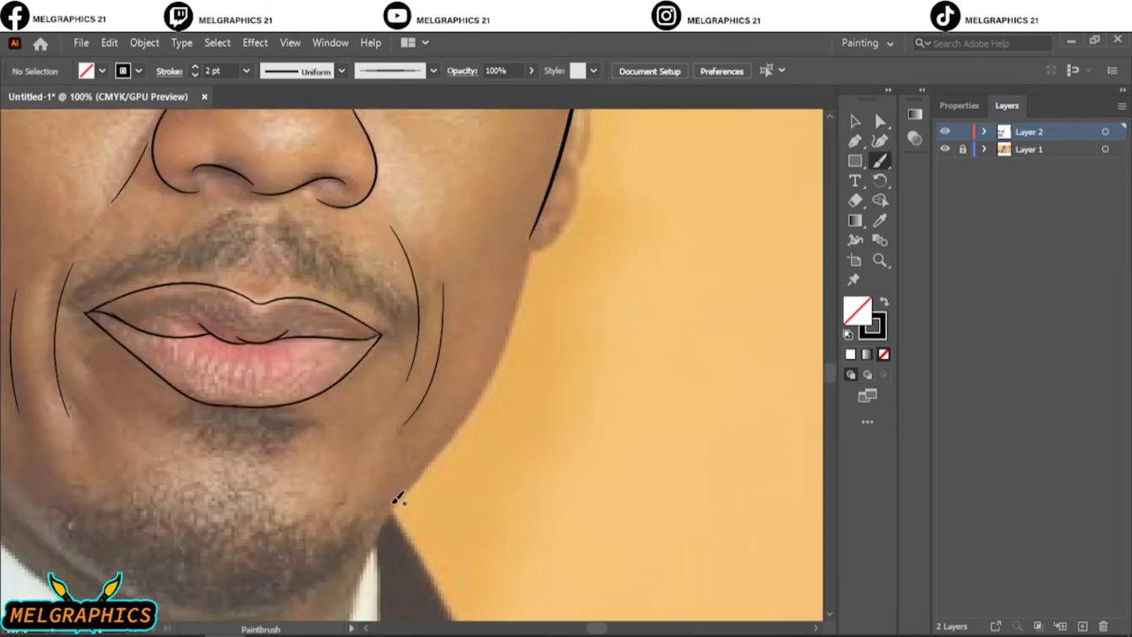
pyautogui.moveTo(534, 226); pyautogui.dragTo(534, 228)
pyautogui.scroll(1, 543, 245)
pyautogui.scroll(4, 498, 315)
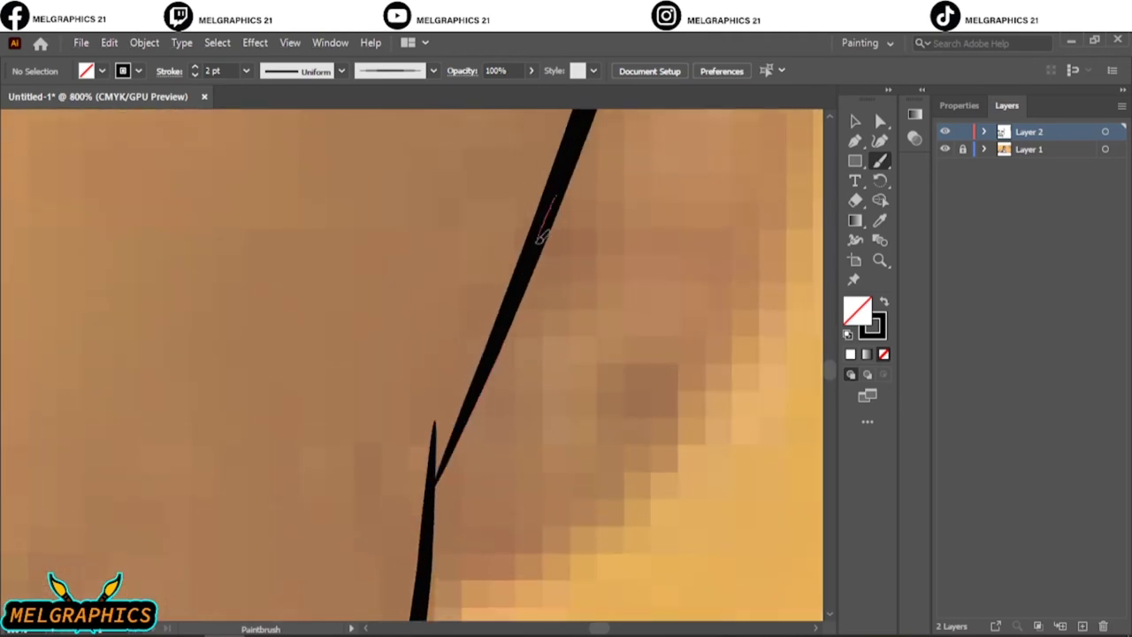
pyautogui.moveTo(542, 225); pyautogui.dragTo(430, 513)
pyautogui.hotkey('ctrl', '0')
# Trace the chin curve and the left-side jawline
pyautogui.scroll(3, 356, 526)
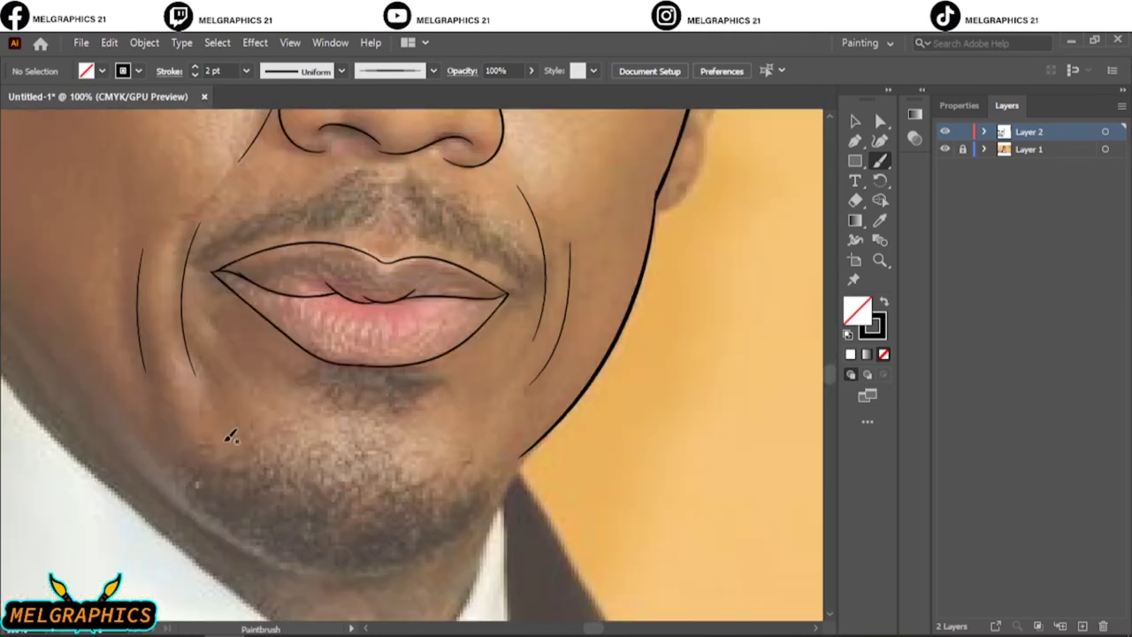
pyautogui.moveTo(543, 437); pyautogui.dragTo(543, 438)
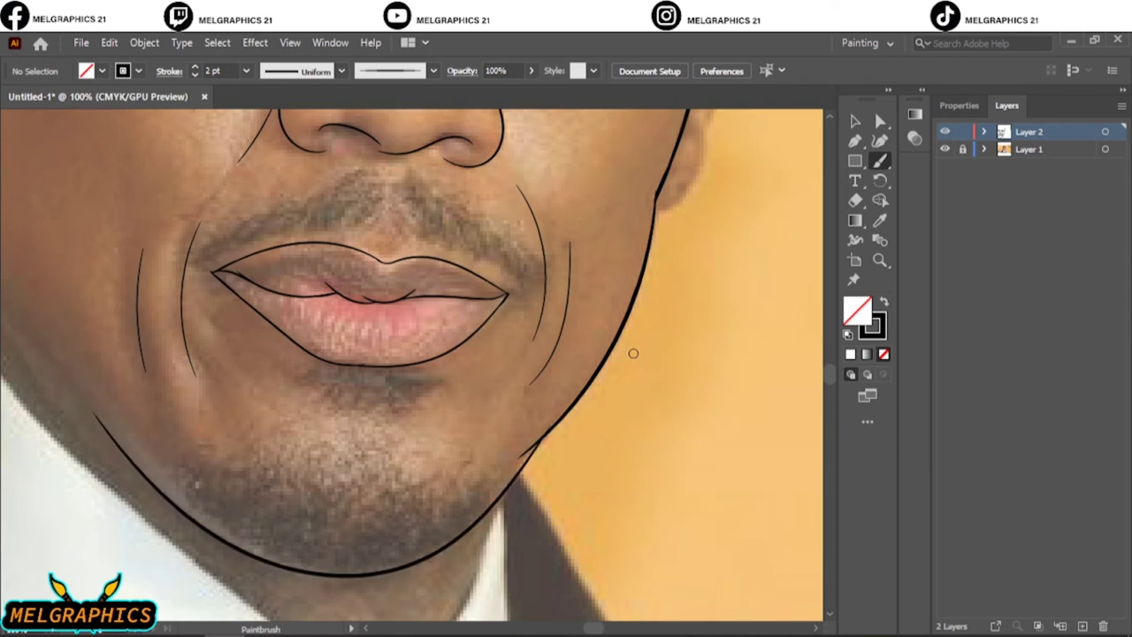
pyautogui.hotkey('ctrl', '0')
pyautogui.scroll(3, 493, 459)
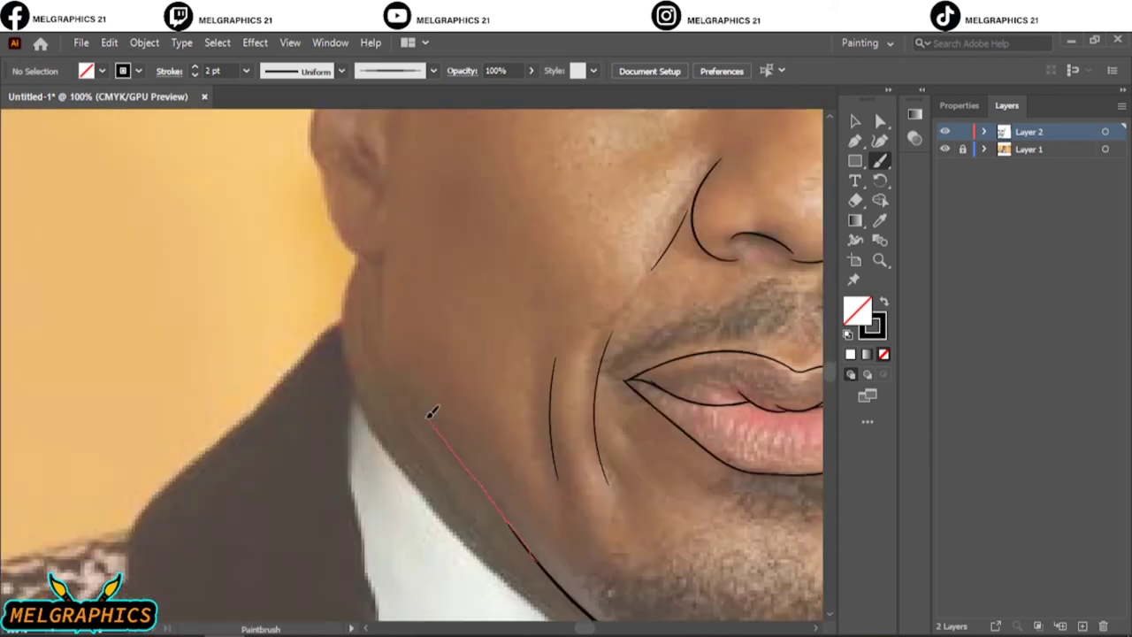
pyautogui.moveTo(387, 246); pyautogui.dragTo(388, 248)
pyautogui.hotkey('ctrl', '0')
pyautogui.scroll(3, 278, 354)
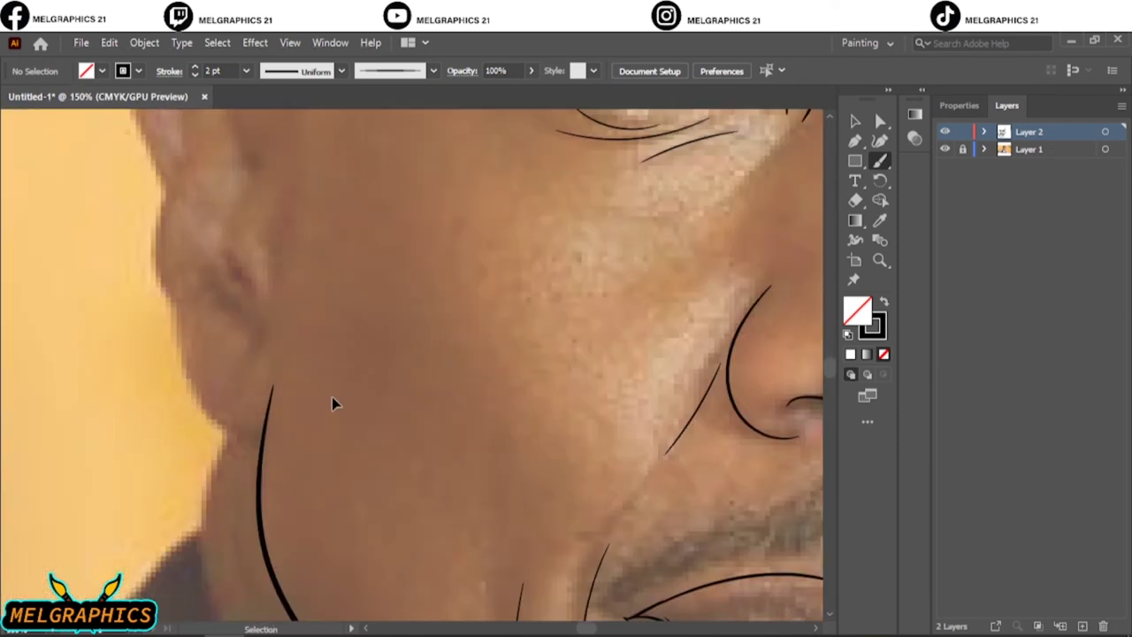
pyautogui.scroll(2, 332, 397)
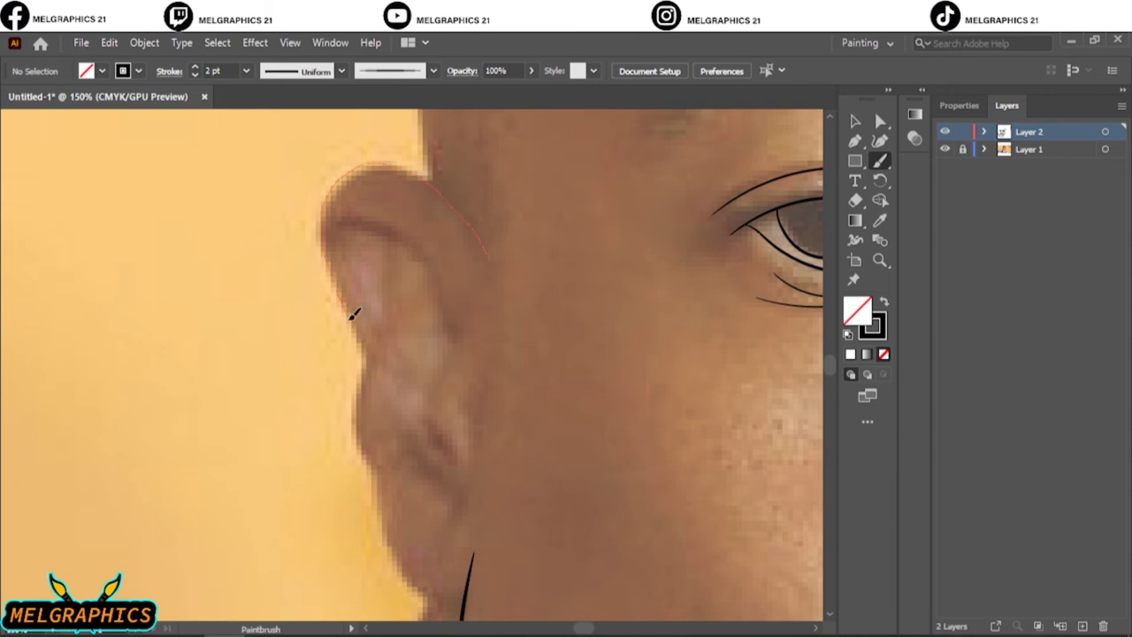
# Outline the first ear with its earlobe and the head edge over the top
pyautogui.moveTo(354, 314)
pyautogui.mouseDown()
pyautogui.moveTo(383, 482)
pyautogui.moveTo(442, 599)
pyautogui.mouseUp()
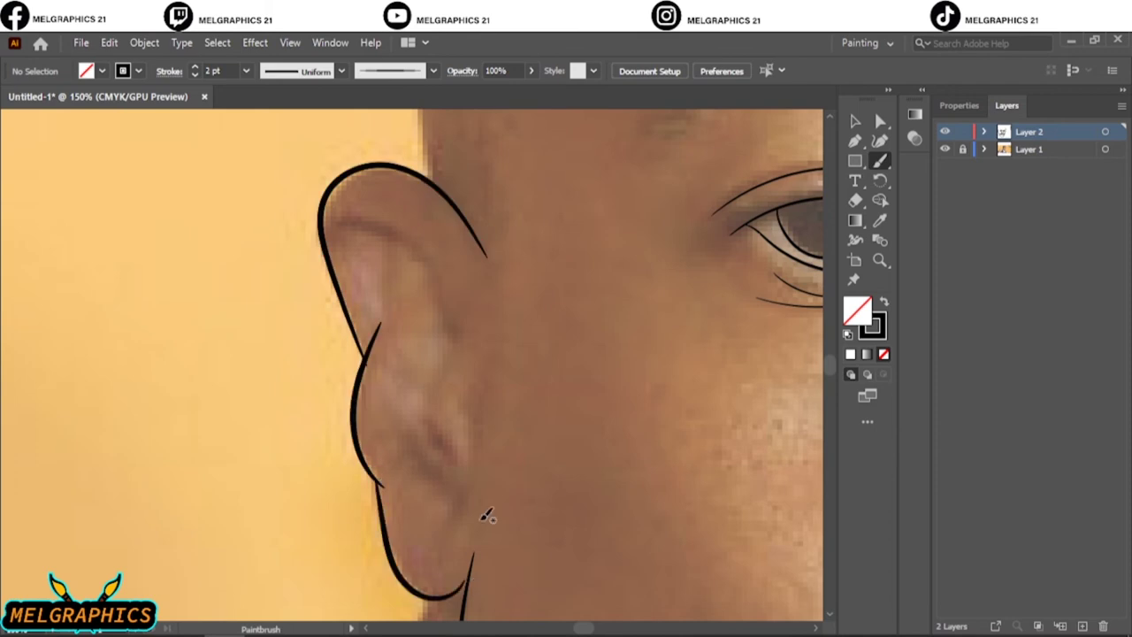
pyautogui.scroll(-2, 486, 516)
pyautogui.scroll(2, 492, 372)
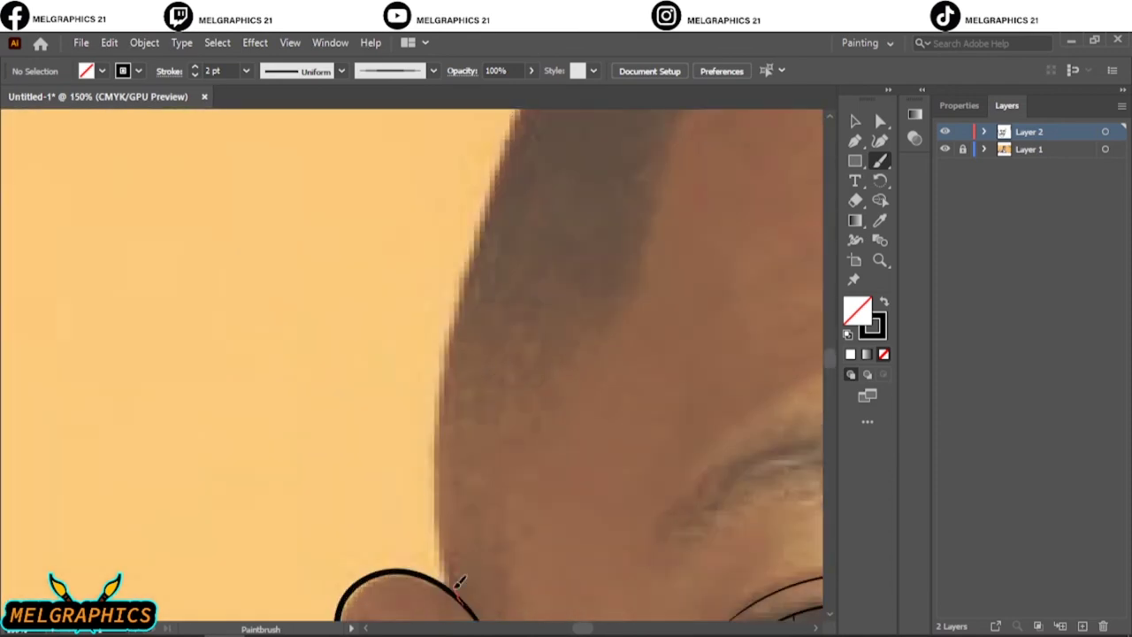
pyautogui.moveTo(459, 326); pyautogui.dragTo(509, 124)
pyautogui.hotkey('ctrl', '0')
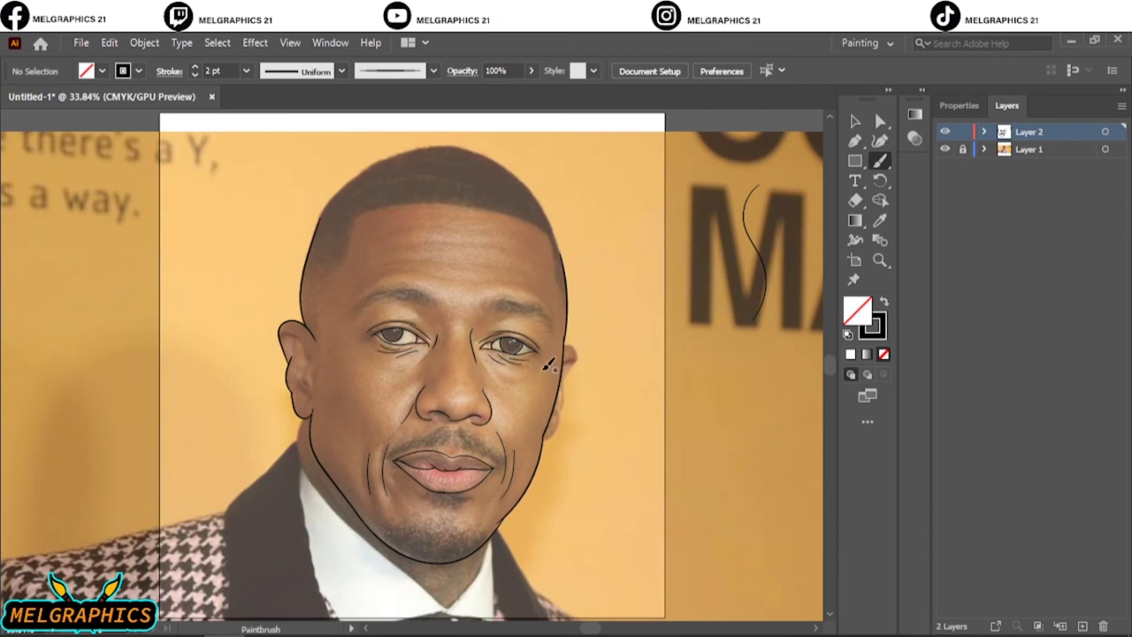
pyautogui.scroll(3, 547, 365)
pyautogui.scroll(1, 619, 437)
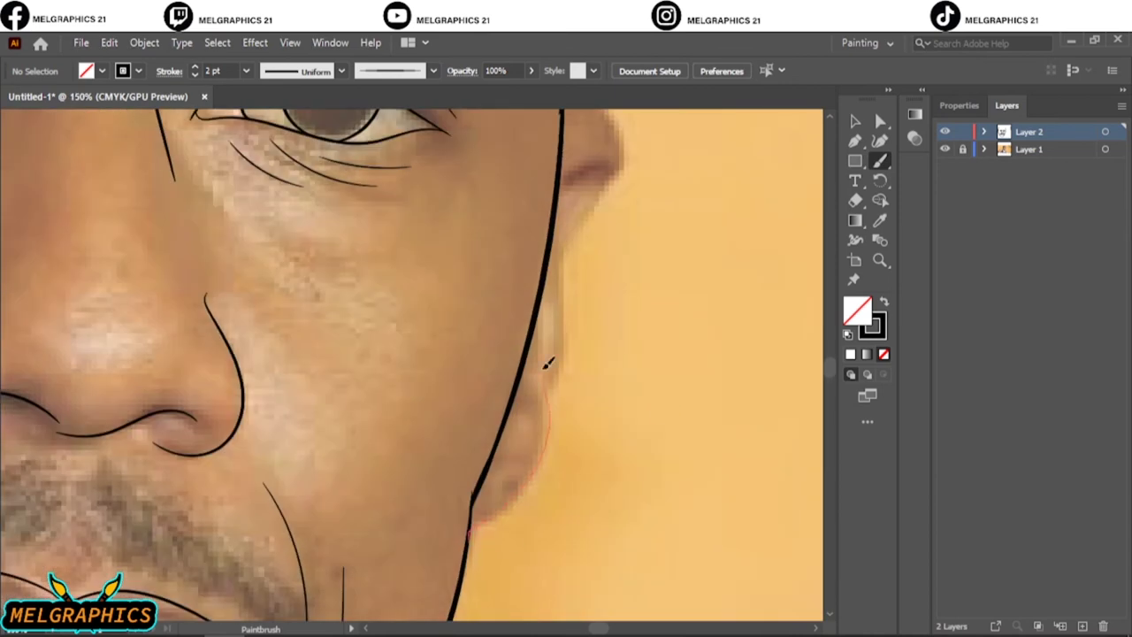
# Trace the cheek edge beside the ear, outline the other ear, and hide the photo layer
pyautogui.moveTo(548, 363); pyautogui.dragTo(569, 227)
pyautogui.scroll(1, 568, 227)
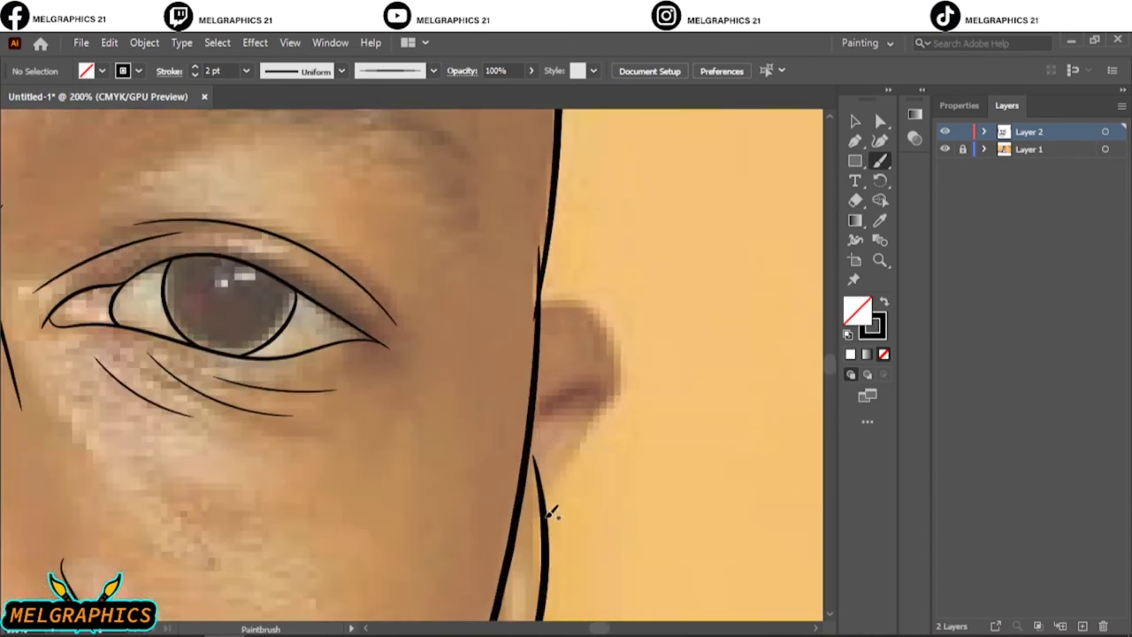
pyautogui.moveTo(619, 339); pyautogui.dragTo(541, 520)
pyautogui.hotkey('ctrl', '0')
pyautogui.click(944, 149)
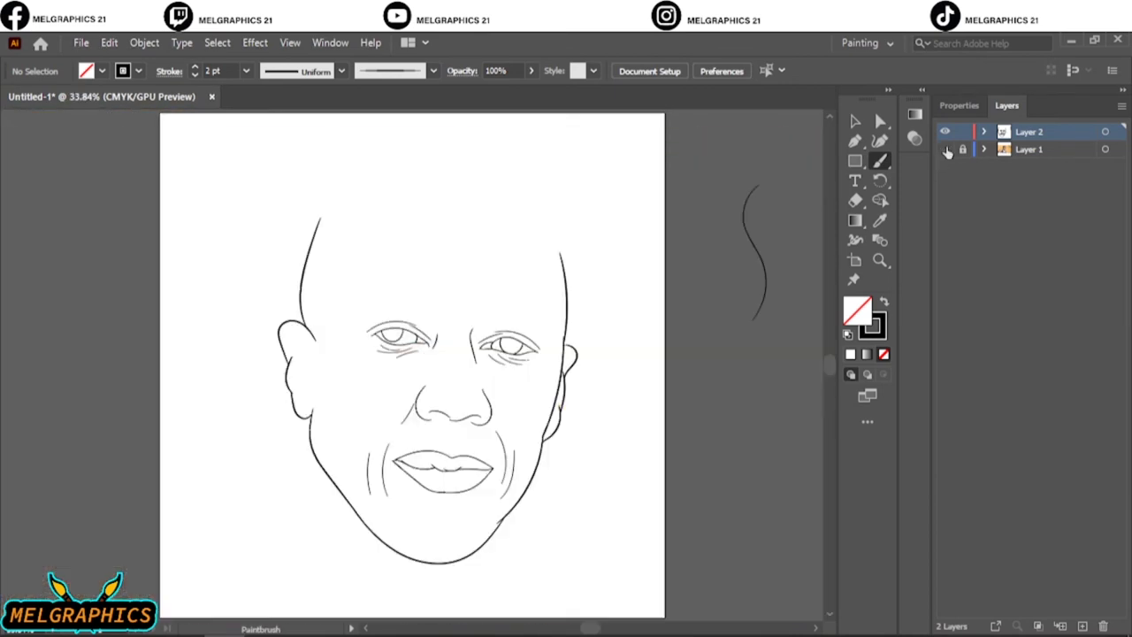
# Add inner-ear and earlobe detail lines on both ears, then set black fill with no outline
pyautogui.scroll(4, 324, 247)
pyautogui.scroll(-1, 450, 480)
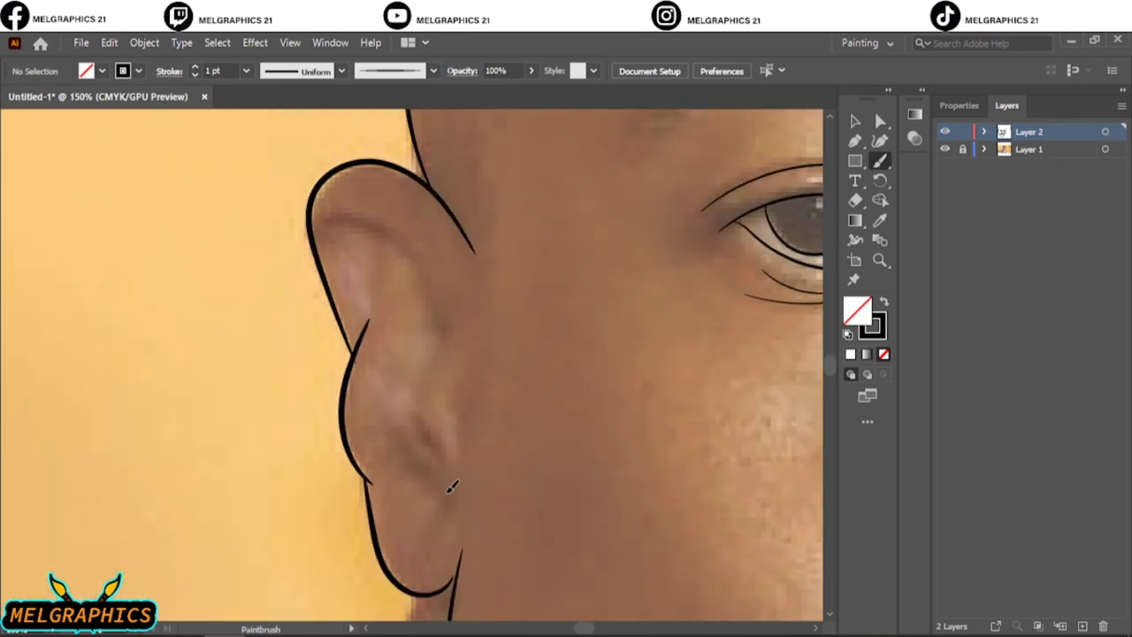
pyautogui.moveTo(451, 480)
pyautogui.mouseDown()
pyautogui.moveTo(458, 302)
pyautogui.moveTo(323, 226)
pyautogui.moveTo(358, 323)
pyautogui.mouseUp()
pyautogui.moveTo(382, 246); pyautogui.dragTo(367, 341)
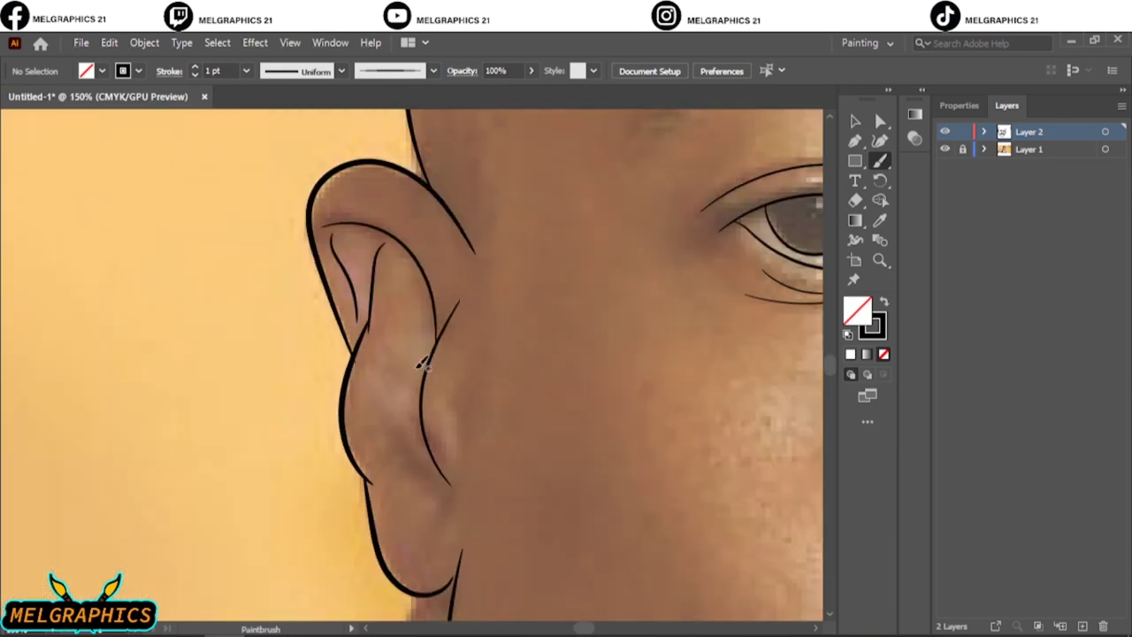
pyautogui.moveTo(402, 429); pyautogui.dragTo(394, 522)
pyautogui.hotkey('ctrl', '0')
pyautogui.scroll(5, 573, 430)
pyautogui.moveTo(558, 258); pyautogui.dragTo(509, 283)
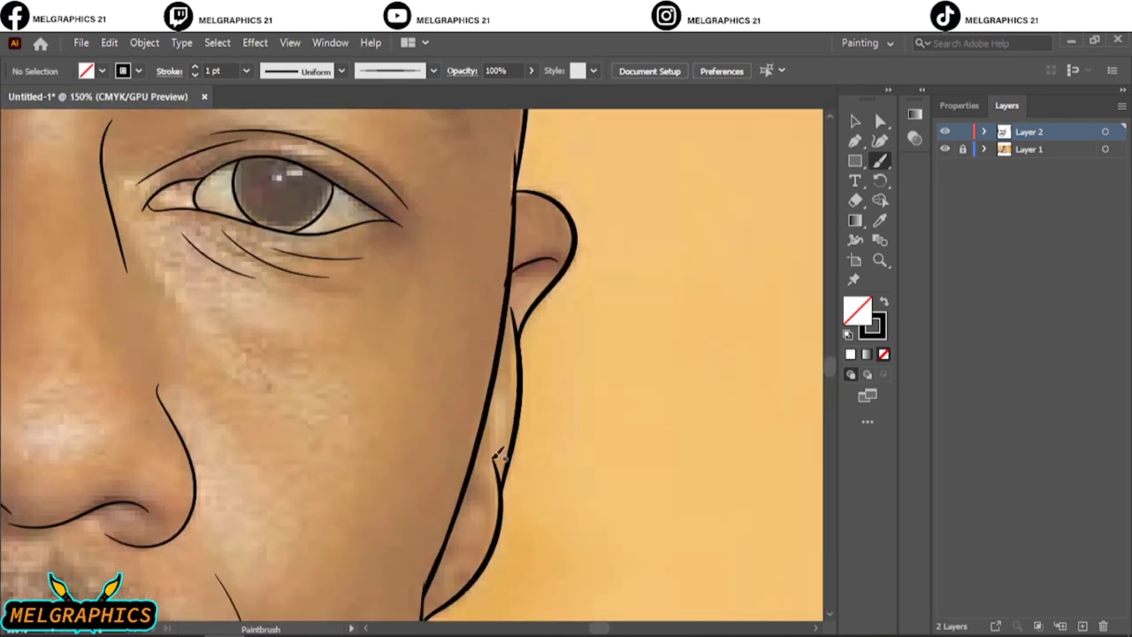
pyautogui.hotkey('ctrl', '0')
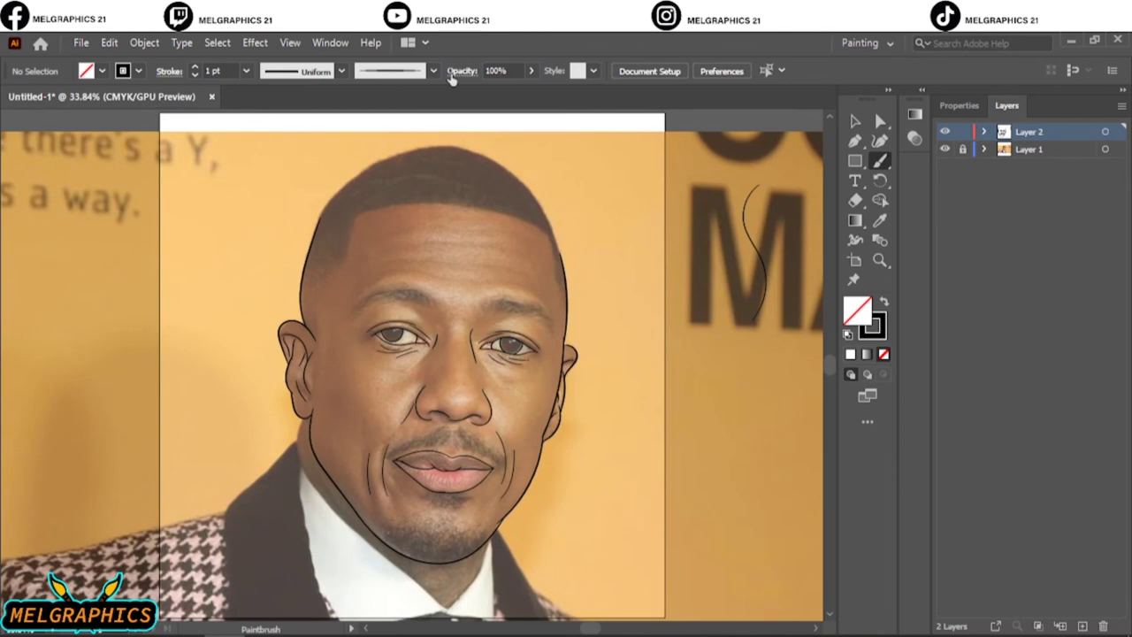
pyautogui.click(883, 303)
# Draw a closed black-filled Pencil shape over the upper eyelid crease
pyautogui.doubleClick(856, 309)
pyautogui.press('Escape')
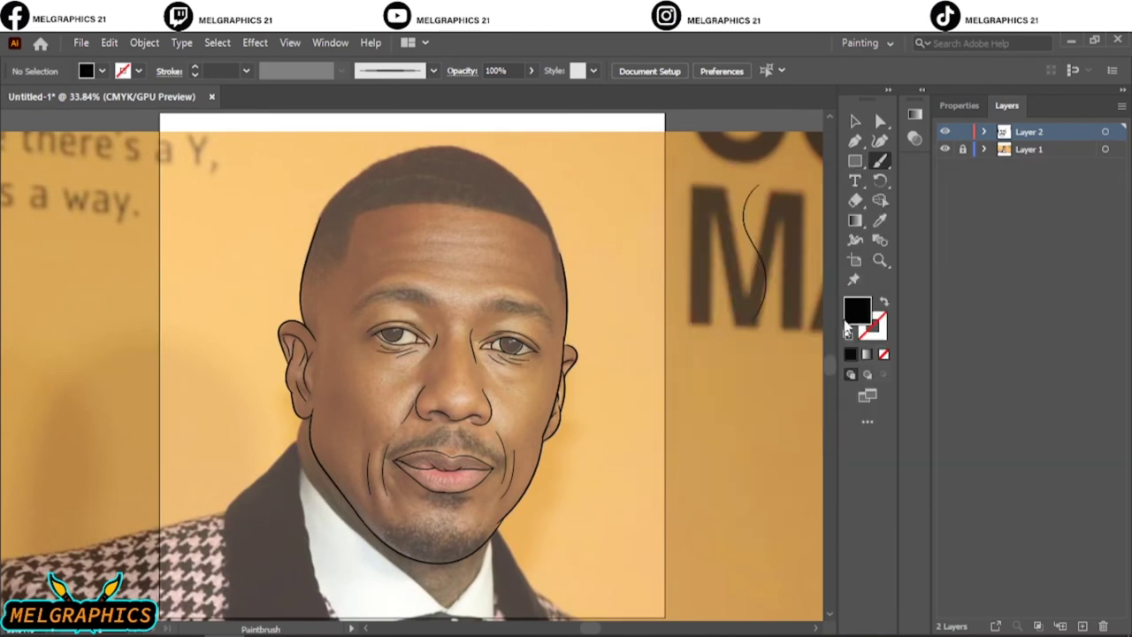
pyautogui.scroll(8, 344, 256)
pyautogui.press('n')
pyautogui.moveTo(399, 313)
pyautogui.mouseDown()
pyautogui.moveTo(520, 356)
pyautogui.moveTo(396, 313)
pyautogui.mouseUp()
pyautogui.hscroll(5, 474, 327)
pyautogui.moveTo(445, 396); pyautogui.dragTo(622, 385)
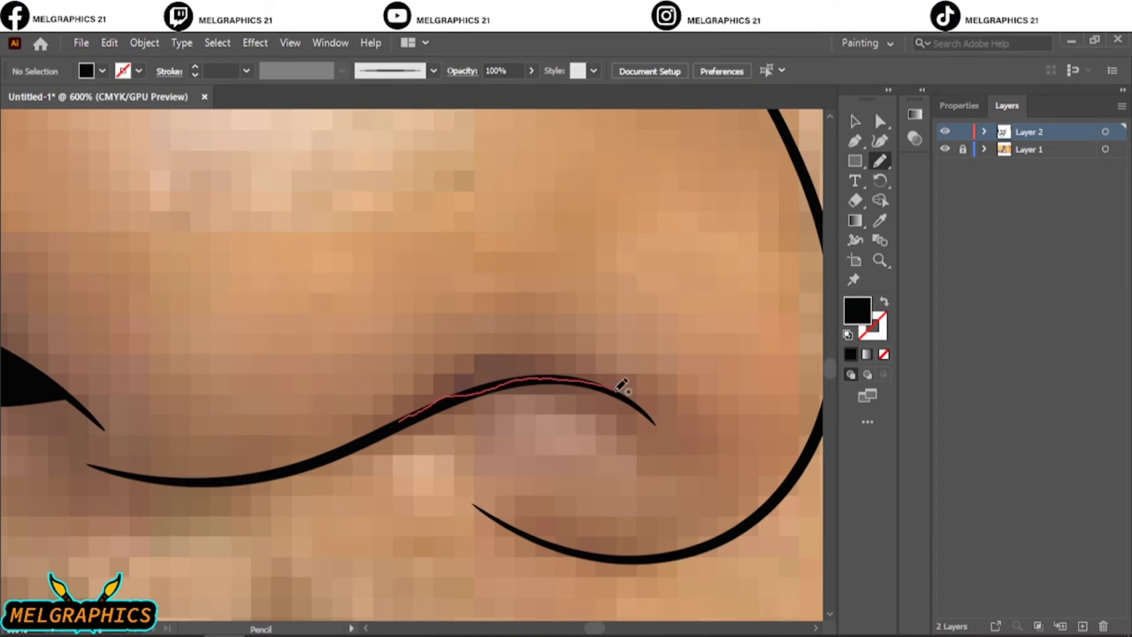
pyautogui.moveTo(518, 439); pyautogui.dragTo(475, 425)
# Trace a black shape over the dark upper part of the right iris
pyautogui.hotkey('ctrl', '0')
pyautogui.hotkey('ctrl', 'y')
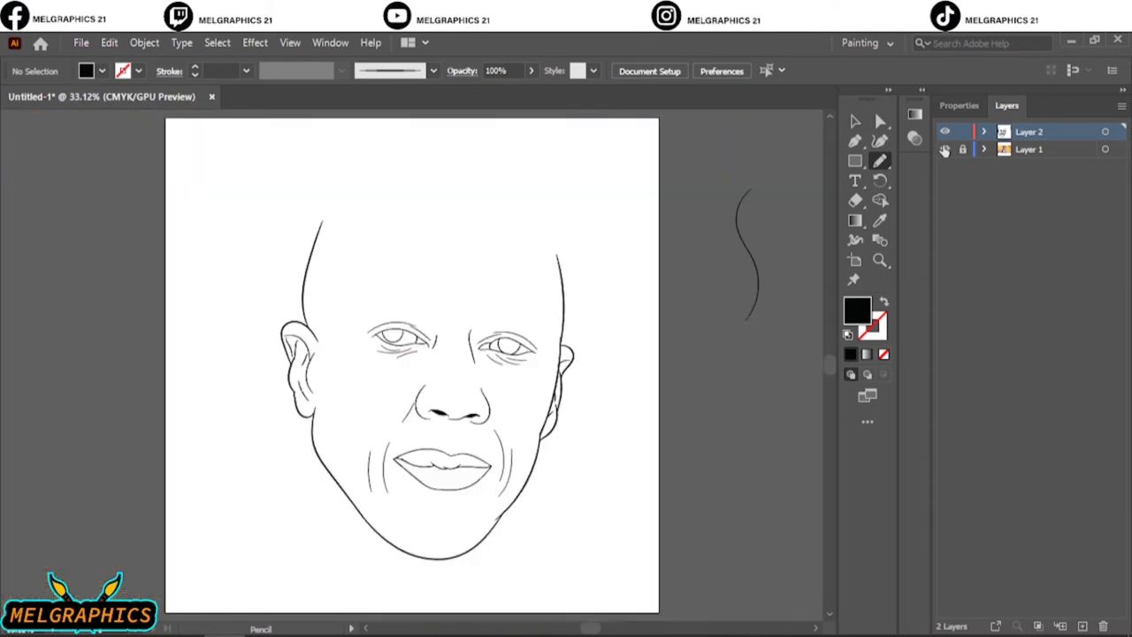
pyautogui.hotkey('ctrl', 'y')
pyautogui.scroll(3, 487, 340)
pyautogui.scroll(10, 486, 339)
pyautogui.moveTo(364, 492)
pyautogui.mouseDown()
pyautogui.moveTo(657, 216)
pyautogui.moveTo(362, 493)
pyautogui.mouseUp()
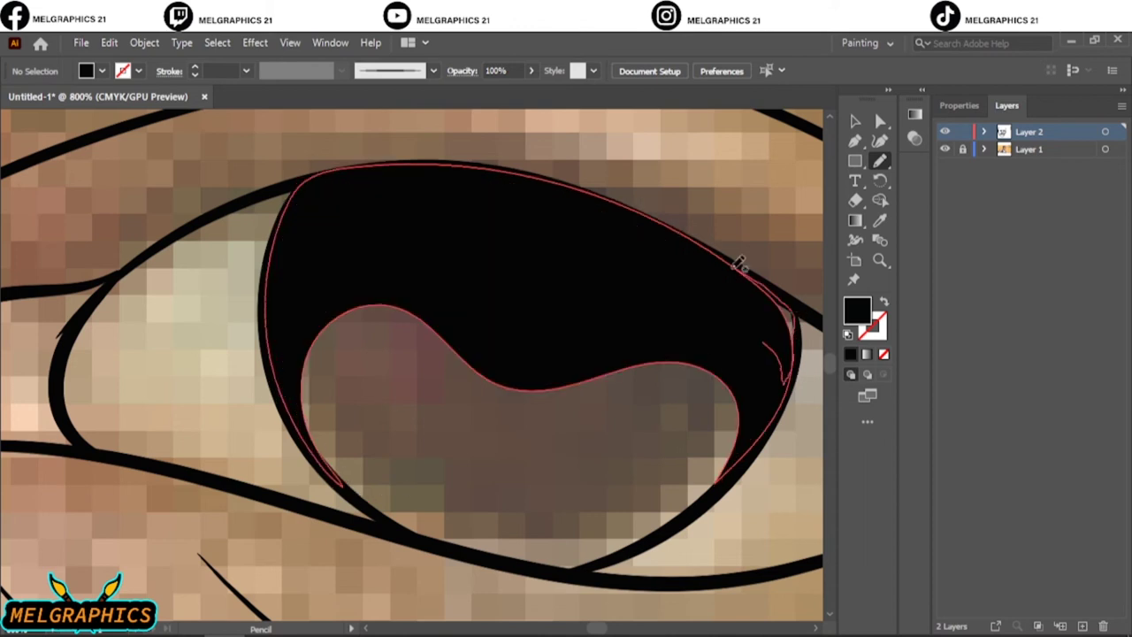
pyautogui.moveTo(784, 372); pyautogui.dragTo(791, 301)
# Trace a black shape over the dark upper part of the left iris
pyautogui.scroll(-7, 356, 309)
pyautogui.scroll(7, 356, 310)
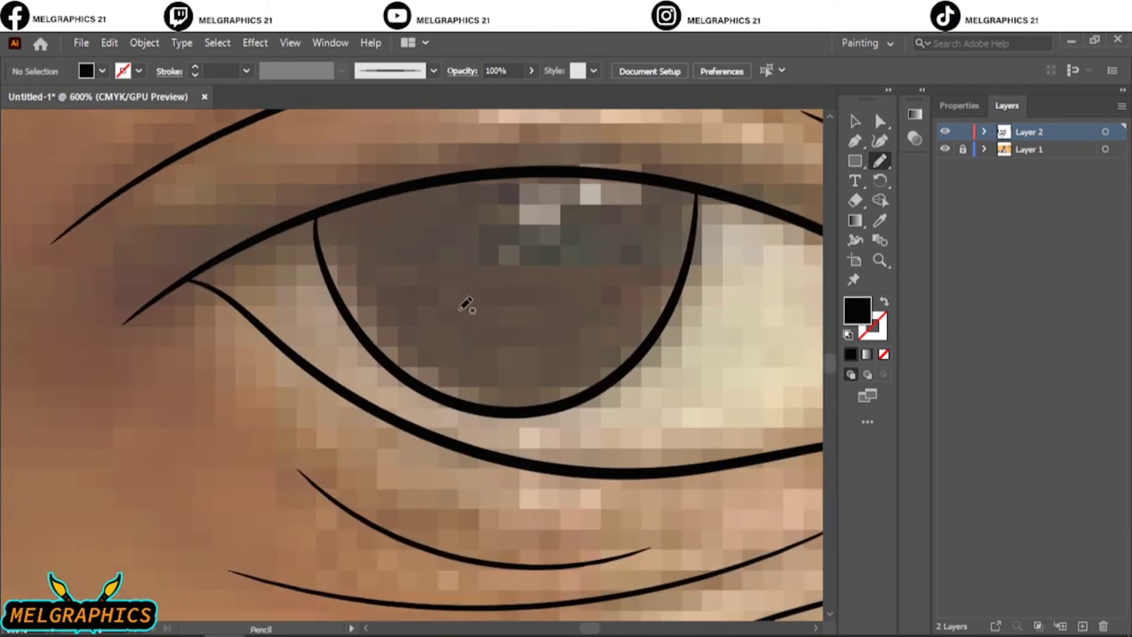
pyautogui.moveTo(317, 461)
pyautogui.mouseDown()
pyautogui.moveTo(716, 414)
pyautogui.moveTo(305, 442)
pyautogui.mouseUp()
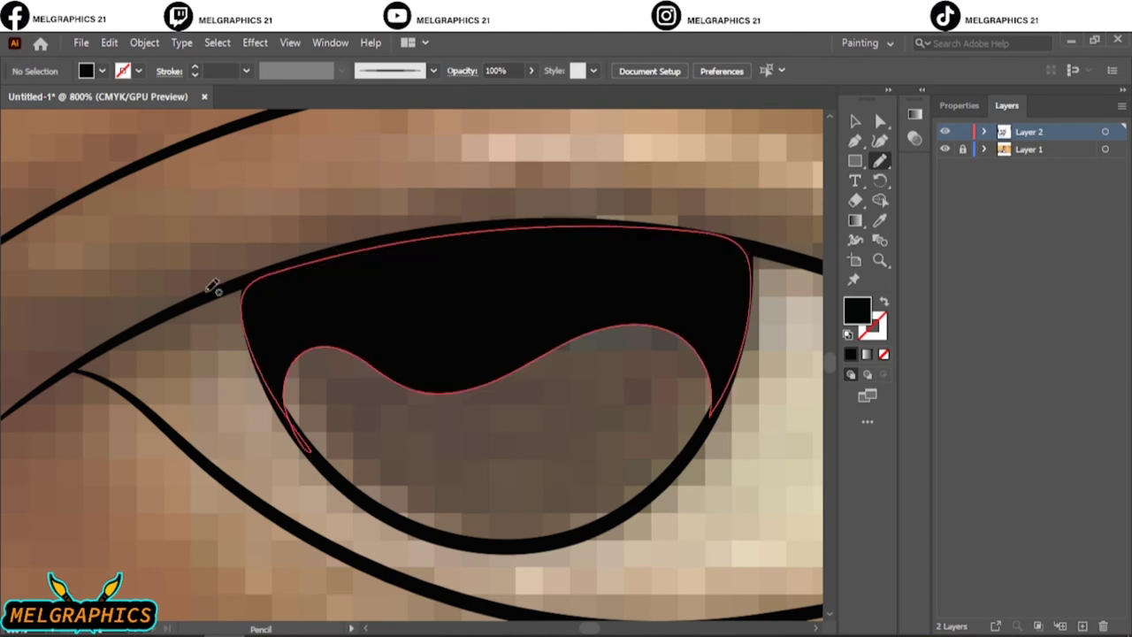
pyautogui.hotkey('ctrl', '0')
pyautogui.scroll(2, 386, 308)
pyautogui.scroll(2, 386, 308)
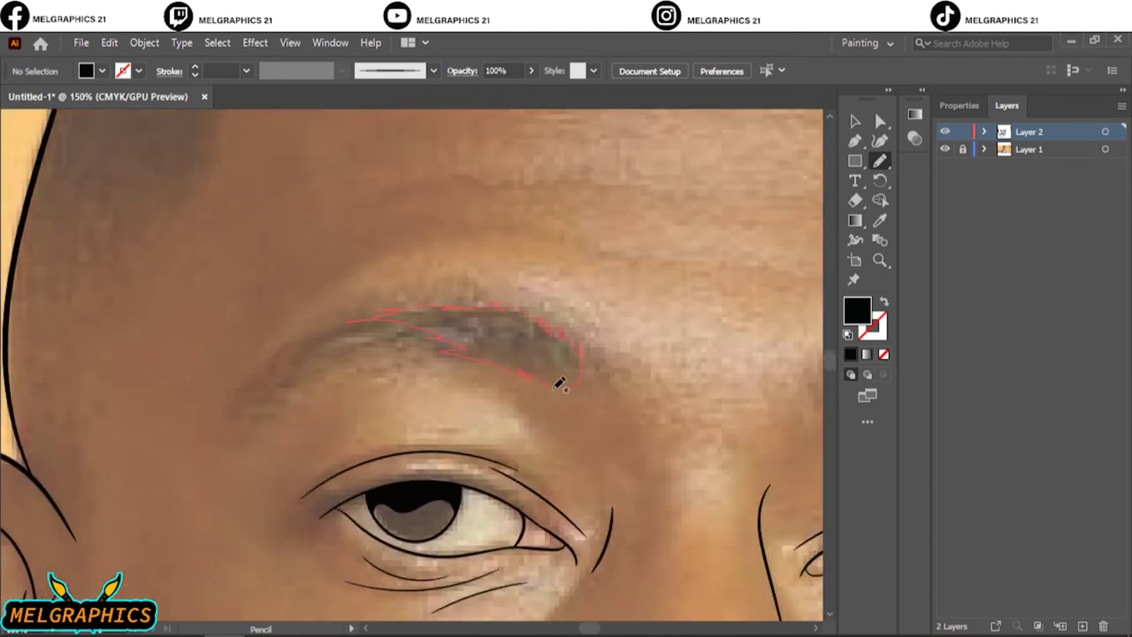
# Fill the left and right eyebrows with solid black Pencil shapes
pyautogui.moveTo(561, 382); pyautogui.dragTo(571, 389)
pyautogui.hscroll(5, 523, 336)
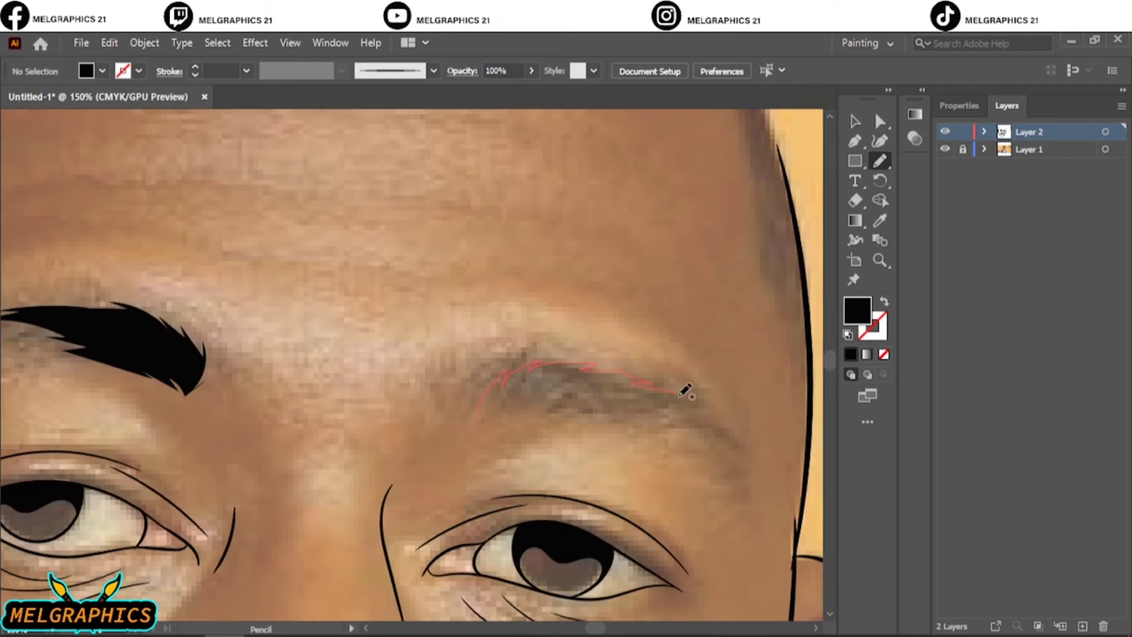
pyautogui.moveTo(501, 400); pyautogui.dragTo(495, 405)
pyautogui.hotkey('ctrl', '0')
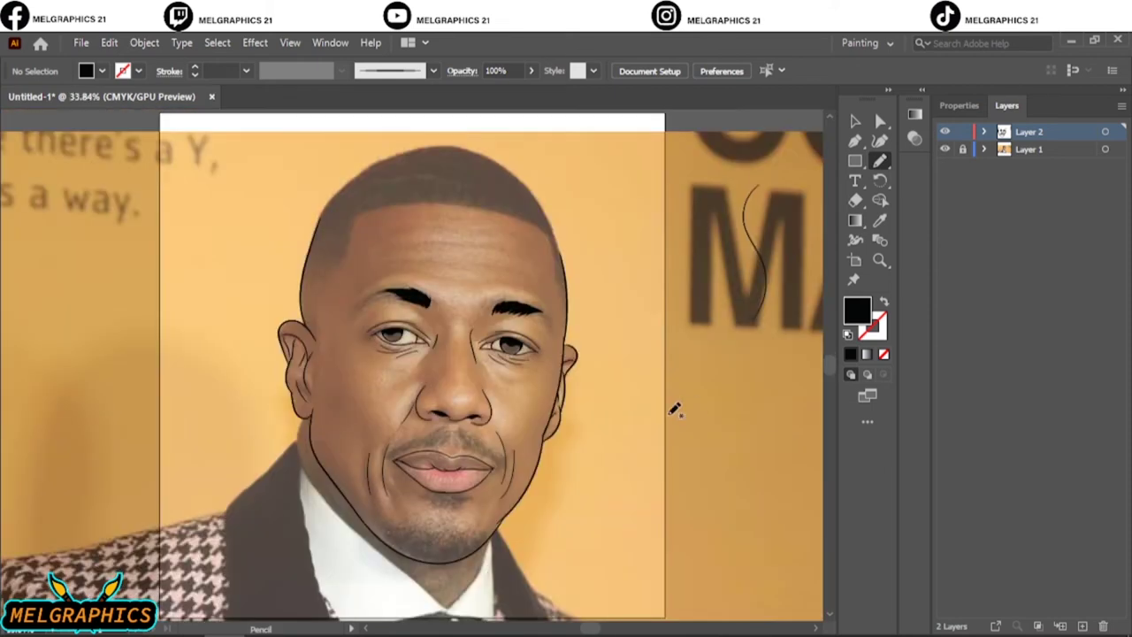
pyautogui.scroll(4, 521, 466)
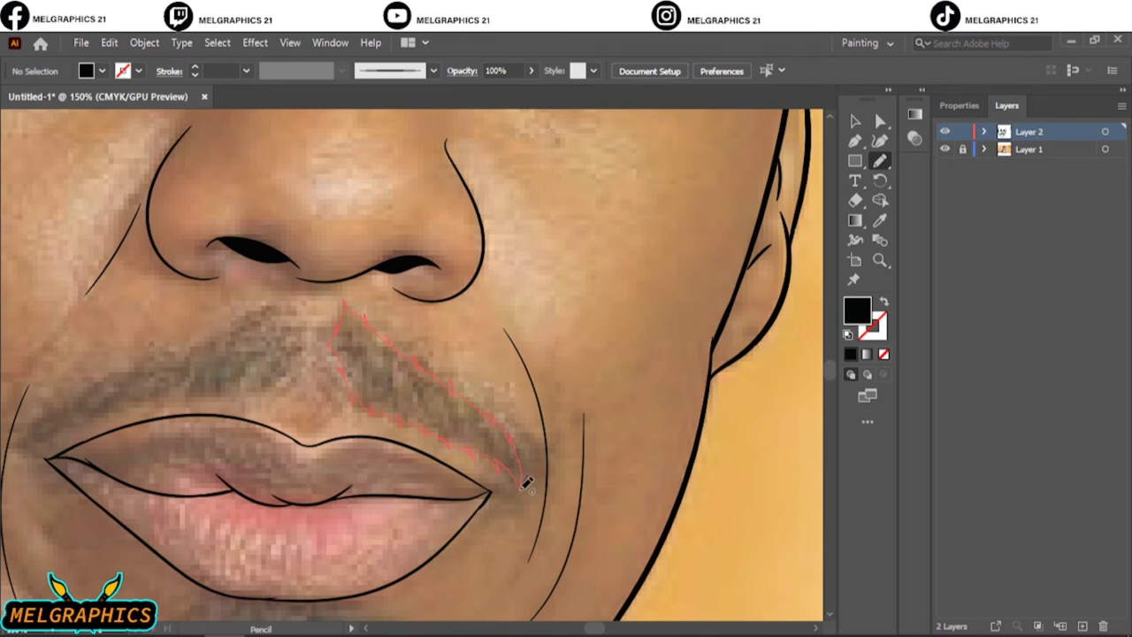
# Trace both halves of the moustache as black shapes
pyautogui.moveTo(526, 482); pyautogui.dragTo(524, 485)
pyautogui.hscroll(-5, 454, 426)
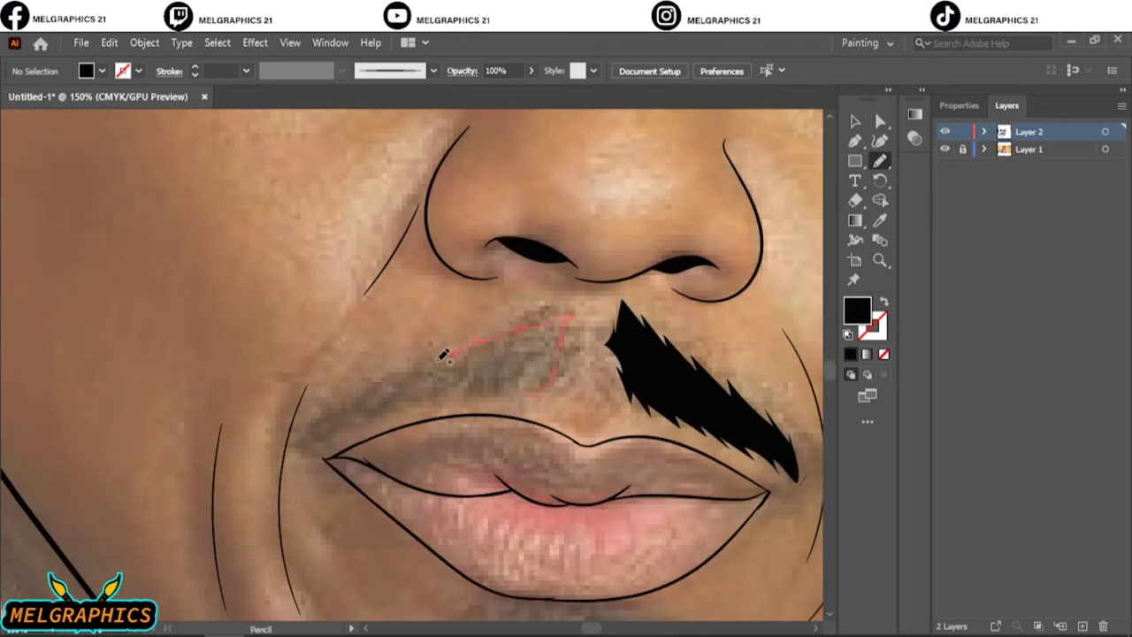
pyautogui.moveTo(508, 383); pyautogui.dragTo(522, 390)
pyautogui.hotkey('ctrl', '0')
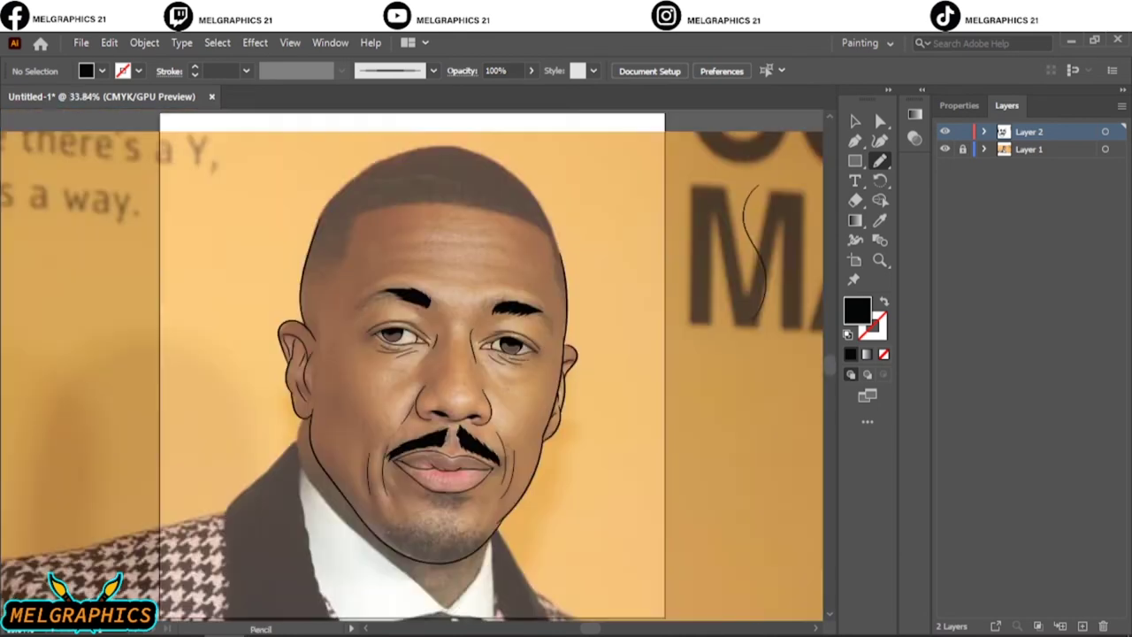
pyautogui.scroll(4, 462, 513)
pyautogui.scroll(1, 505, 435)
pyautogui.scroll(-2, 393, 461)
pyautogui.scroll(-2, 394, 461)
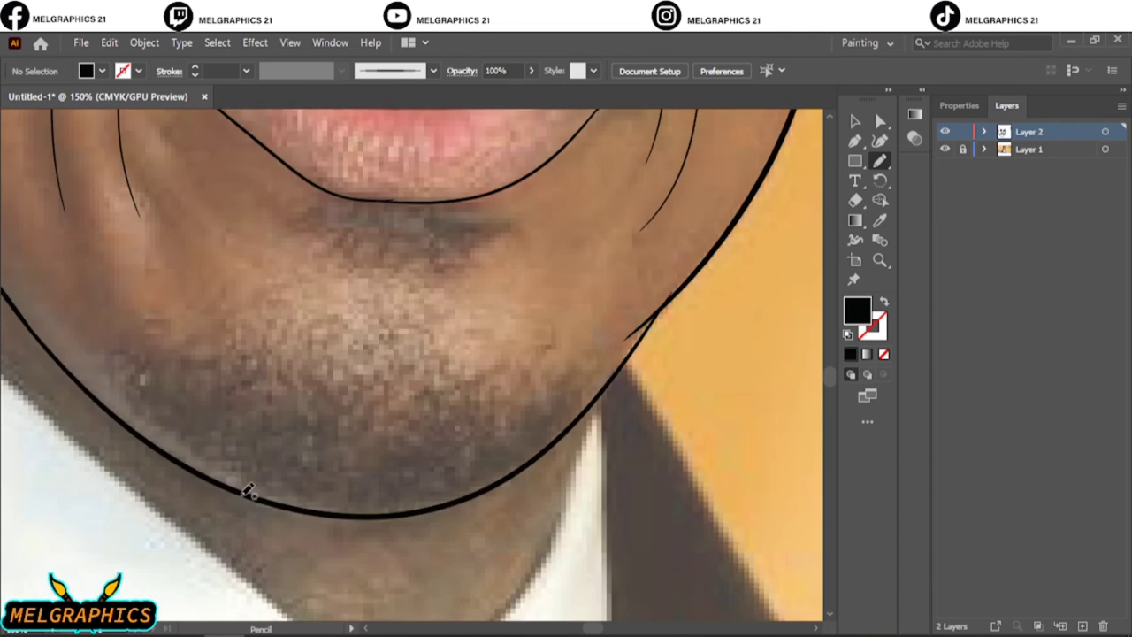
# Fill the chin beard along the jaw with black
pyautogui.moveTo(243, 492)
pyautogui.mouseDown()
pyautogui.moveTo(383, 411)
pyautogui.moveTo(503, 413)
pyautogui.mouseUp()
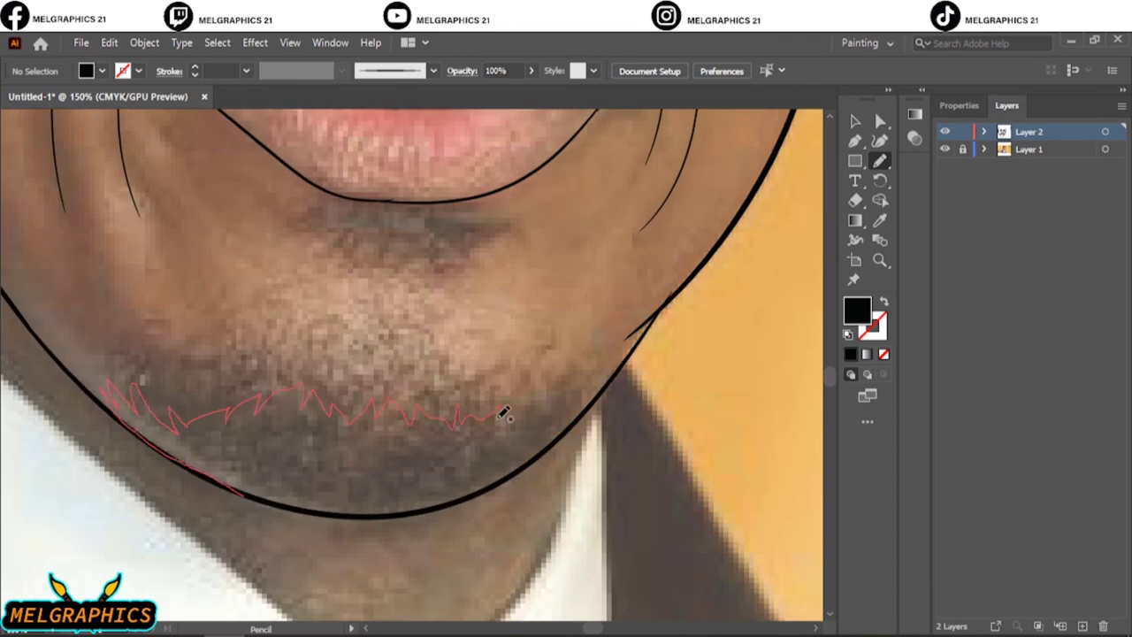
pyautogui.moveTo(604, 381); pyautogui.dragTo(243, 492)
pyautogui.hotkey('ctrl', '0')
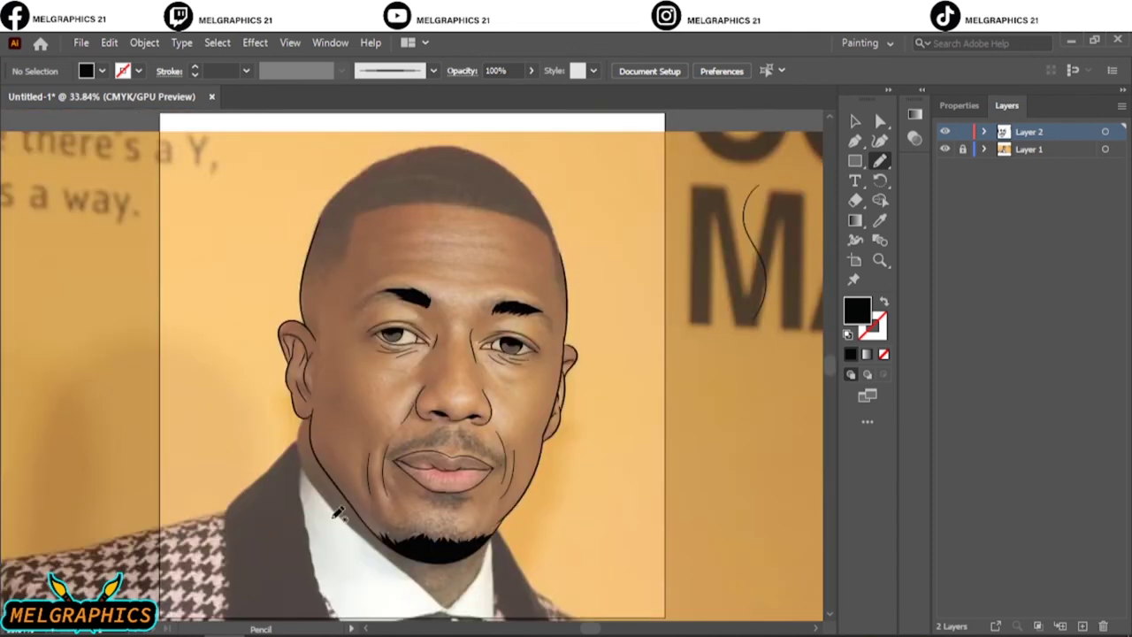
pyautogui.scroll(5, 391, 226)
# Trace the first black hair section from the temple upward, redoing a misdrawn attempt
pyautogui.scroll(3, 391, 226)
pyautogui.moveTo(251, 432); pyautogui.dragTo(383, 500)
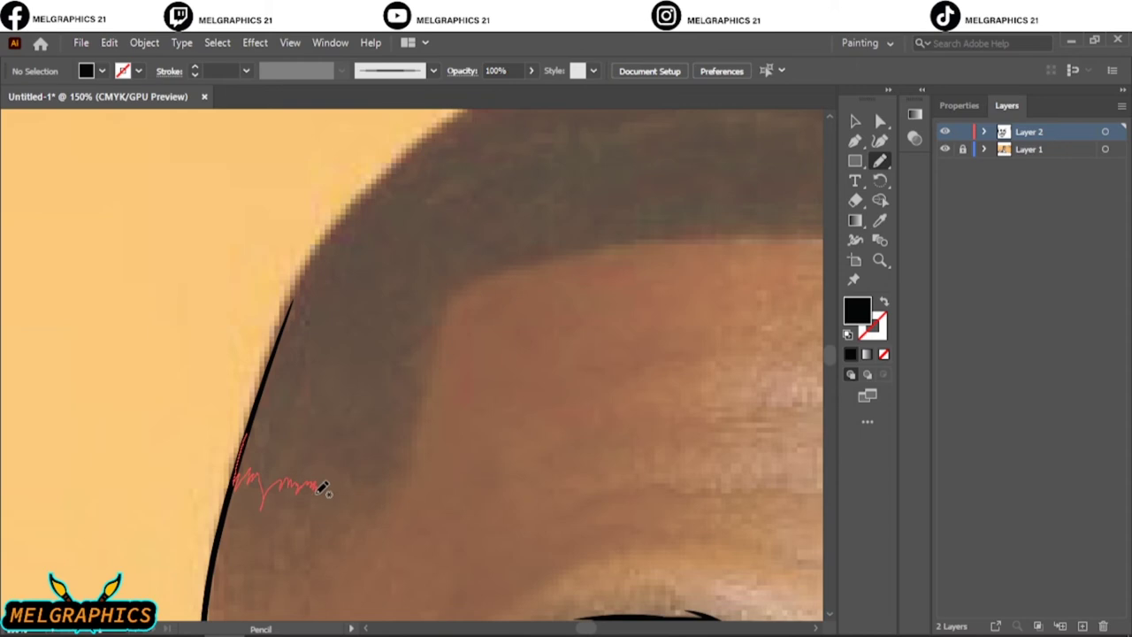
pyautogui.moveTo(449, 332)
pyautogui.mouseDown()
pyautogui.moveTo(339, 278)
pyautogui.moveTo(253, 416)
pyautogui.moveTo(234, 482)
pyautogui.mouseUp()
pyautogui.hotkey('ctrl', 'z')
pyautogui.moveTo(413, 451)
pyautogui.mouseDown()
pyautogui.moveTo(454, 294)
pyautogui.moveTo(271, 366)
pyautogui.moveTo(256, 472)
pyautogui.moveTo(412, 460)
pyautogui.mouseUp()
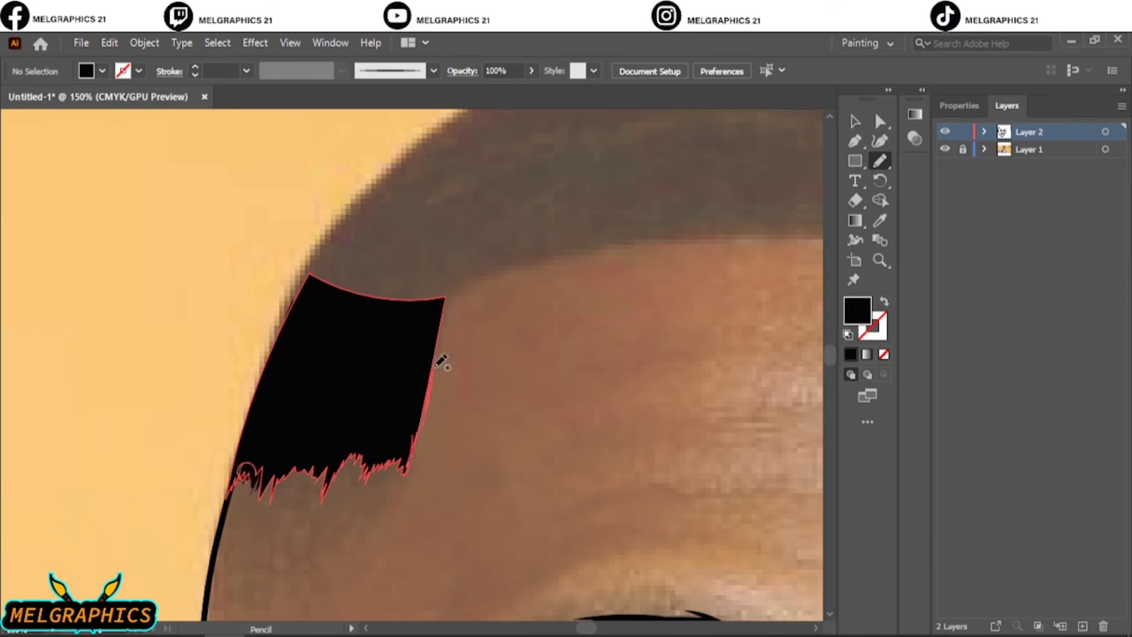
pyautogui.moveTo(440, 361)
pyautogui.mouseDown()
pyautogui.moveTo(434, 318)
pyautogui.moveTo(428, 478)
pyautogui.mouseUp()
pyautogui.moveTo(429, 424)
pyautogui.mouseDown()
pyautogui.moveTo(439, 349)
pyautogui.moveTo(434, 386)
pyautogui.mouseUp()
pyautogui.scroll(-5, 434, 387)
pyautogui.scroll(5, 423, 323)
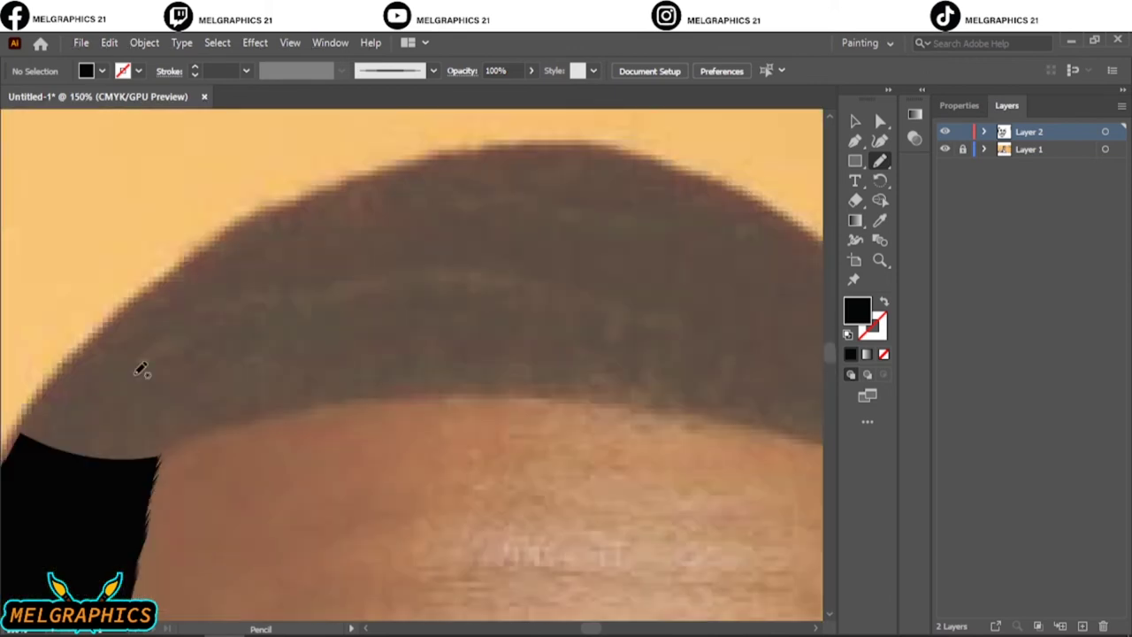
pyautogui.hscroll(-3, 141, 443)
# Extend the black hair across the crown and hairline, adding jagged strands
pyautogui.moveTo(141, 523); pyautogui.dragTo(216, 378)
pyautogui.moveTo(441, 208)
pyautogui.mouseDown()
pyautogui.moveTo(703, 144)
pyautogui.moveTo(641, 393)
pyautogui.moveTo(450, 404)
pyautogui.moveTo(320, 453)
pyautogui.moveTo(519, 392)
pyautogui.moveTo(650, 232)
pyautogui.moveTo(328, 273)
pyautogui.moveTo(216, 469)
pyautogui.mouseUp()
pyautogui.hotkey('ctrl', 'z')
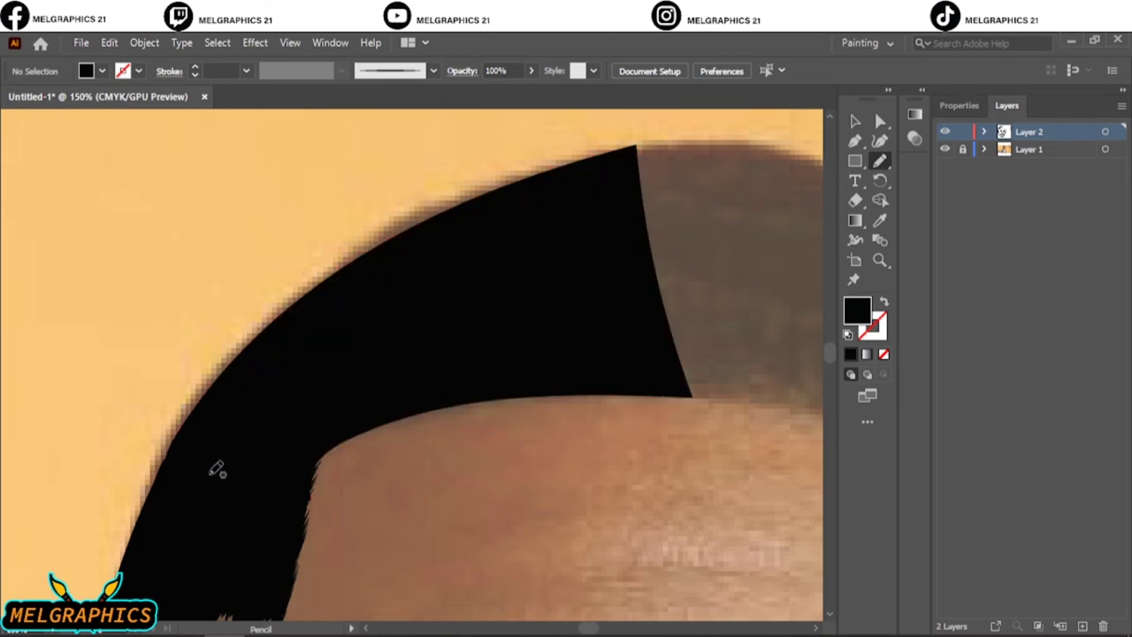
pyautogui.moveTo(457, 197)
pyautogui.mouseDown()
pyautogui.moveTo(652, 202)
pyautogui.moveTo(159, 532)
pyautogui.mouseUp()
pyautogui.moveTo(310, 460)
pyautogui.mouseDown()
pyautogui.moveTo(424, 408)
pyautogui.moveTo(496, 395)
pyautogui.moveTo(672, 396)
pyautogui.mouseUp()
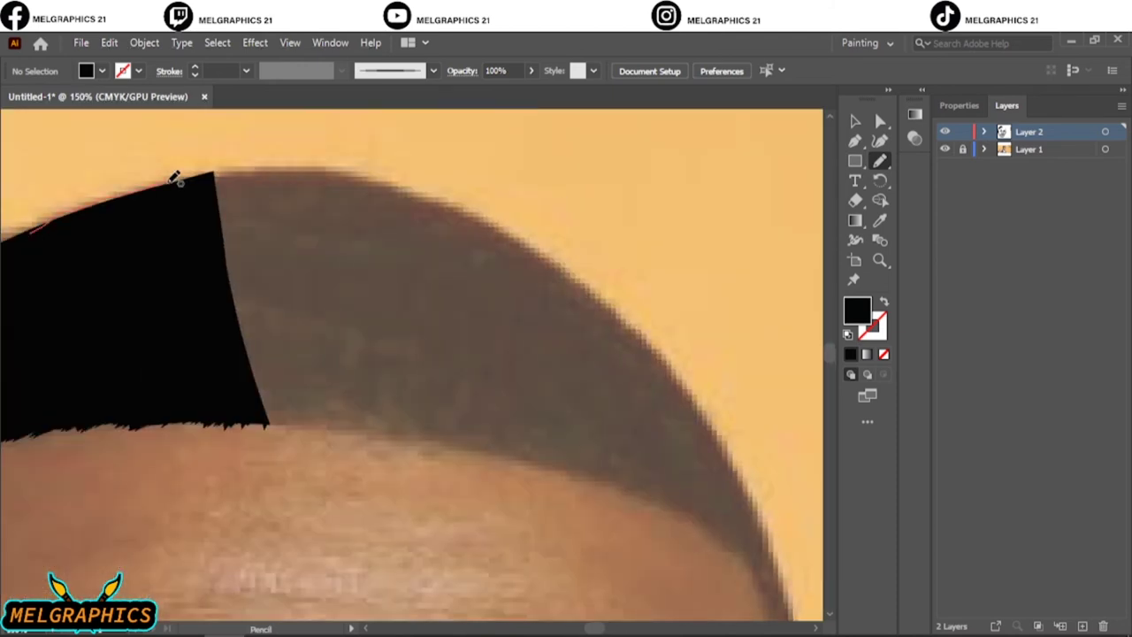
pyautogui.moveTo(174, 177); pyautogui.dragTo(45, 278)
pyautogui.moveTo(40, 226)
pyautogui.mouseDown()
pyautogui.moveTo(146, 188)
pyautogui.moveTo(460, 365)
pyautogui.mouseUp()
pyautogui.moveTo(132, 199); pyautogui.dragTo(196, 173)
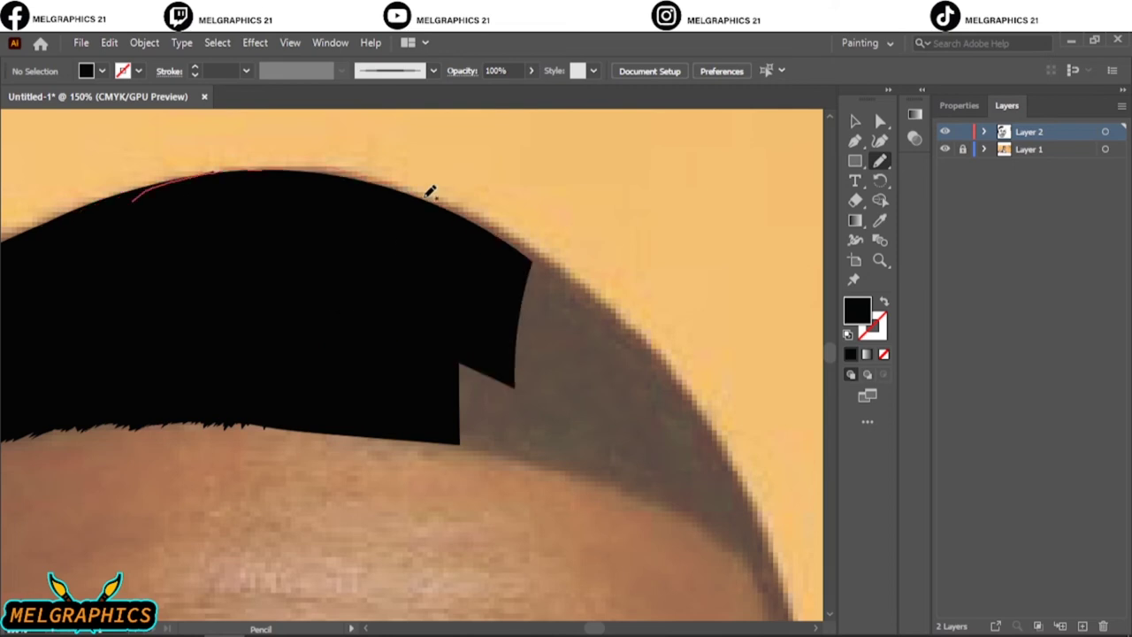
pyautogui.moveTo(428, 195); pyautogui.dragTo(670, 350)
pyautogui.moveTo(688, 477); pyautogui.dragTo(432, 435)
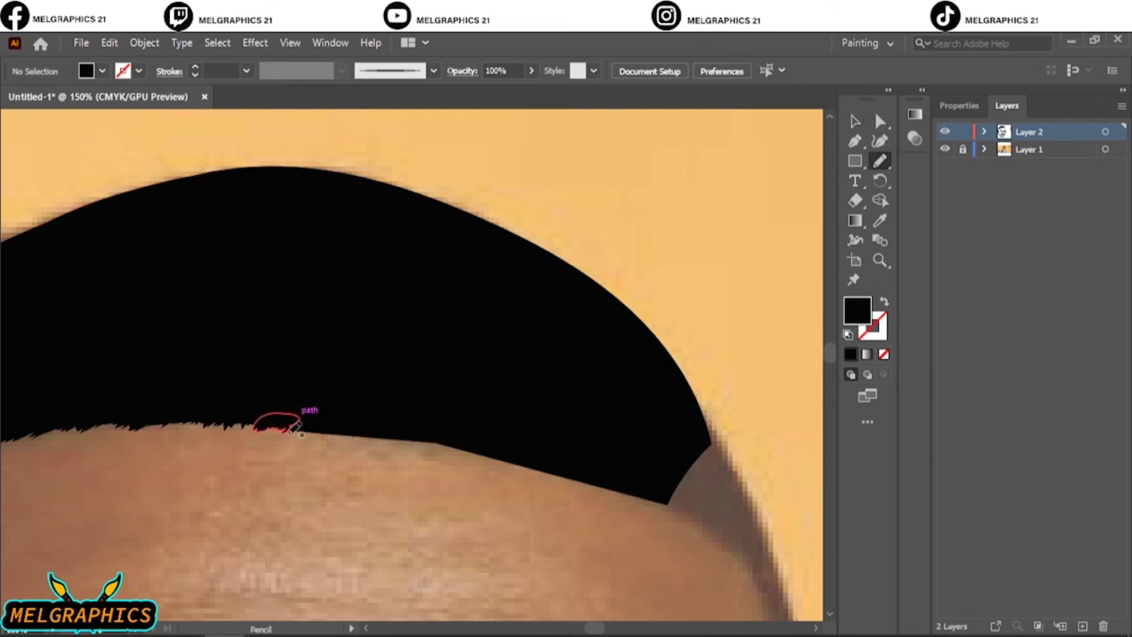
pyautogui.moveTo(332, 429)
pyautogui.mouseDown()
pyautogui.moveTo(374, 418)
pyautogui.moveTo(671, 492)
pyautogui.mouseUp()
# Fill the hair along the head's right edge in black
pyautogui.scroll(-5, 660, 495)
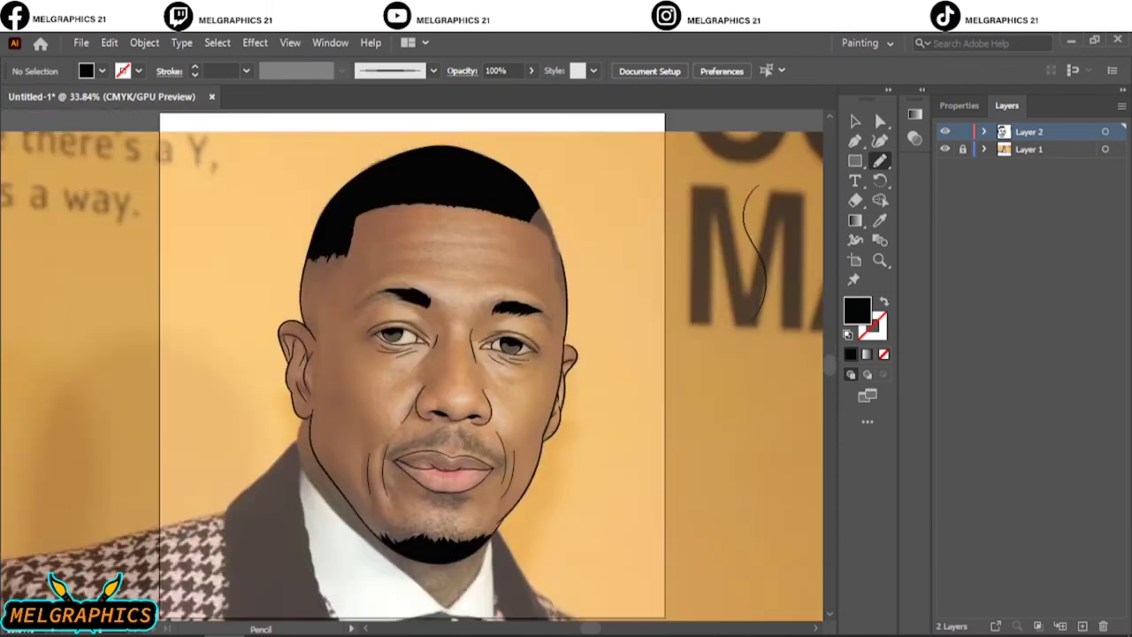
pyautogui.scroll(5, 399, 404)
pyautogui.moveTo(218, 309)
pyautogui.mouseDown()
pyautogui.moveTo(322, 366)
pyautogui.moveTo(289, 295)
pyautogui.moveTo(288, 371)
pyautogui.mouseUp()
pyautogui.moveTo(303, 314); pyautogui.dragTo(336, 392)
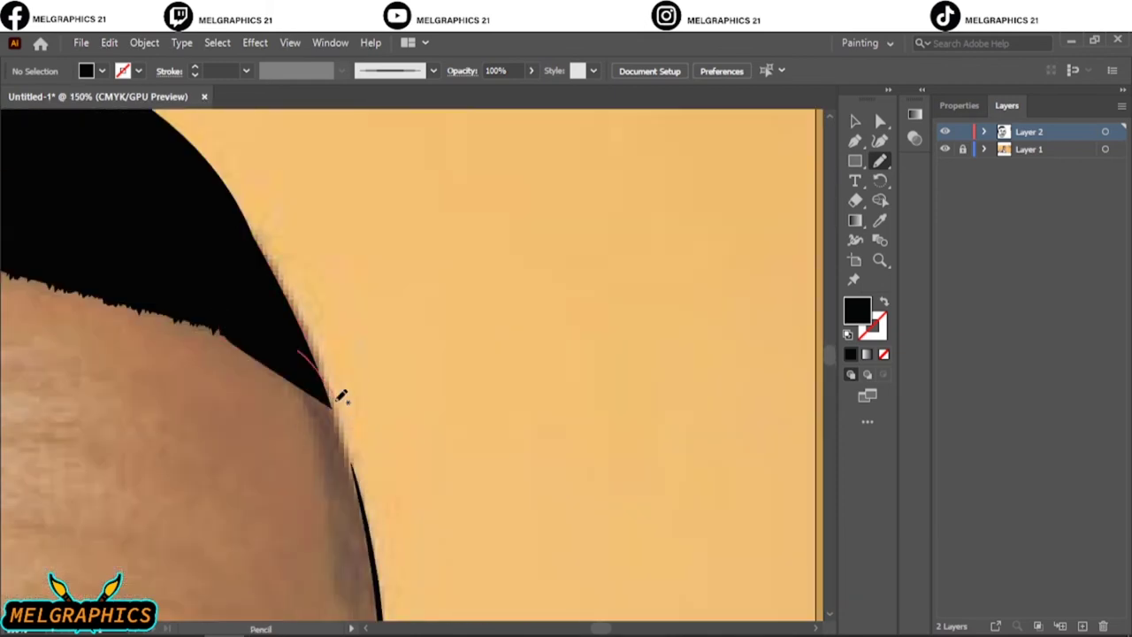
pyautogui.moveTo(212, 212); pyautogui.dragTo(335, 402)
pyautogui.moveTo(274, 255); pyautogui.dragTo(249, 218)
# Add a black hair shape down the right temple and extend its inner edge
pyautogui.scroll(-2, 372, 296)
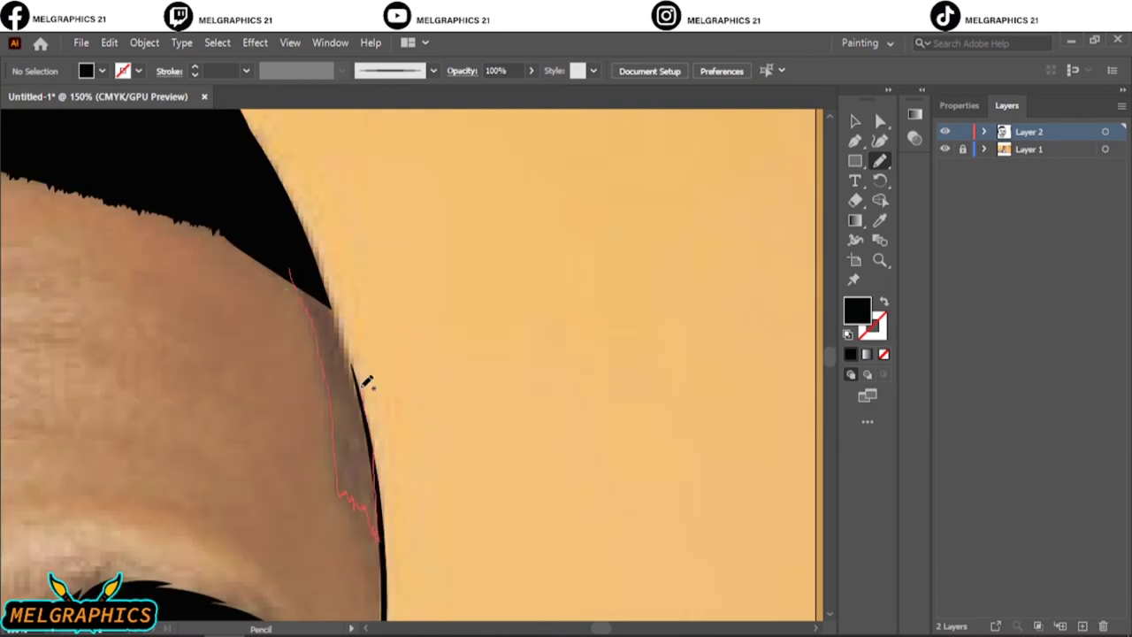
pyautogui.moveTo(362, 380)
pyautogui.mouseDown()
pyautogui.moveTo(291, 274)
pyautogui.moveTo(329, 400)
pyautogui.mouseUp()
pyautogui.hotkey('ctrl', 'z')
pyautogui.moveTo(378, 507); pyautogui.dragTo(295, 248)
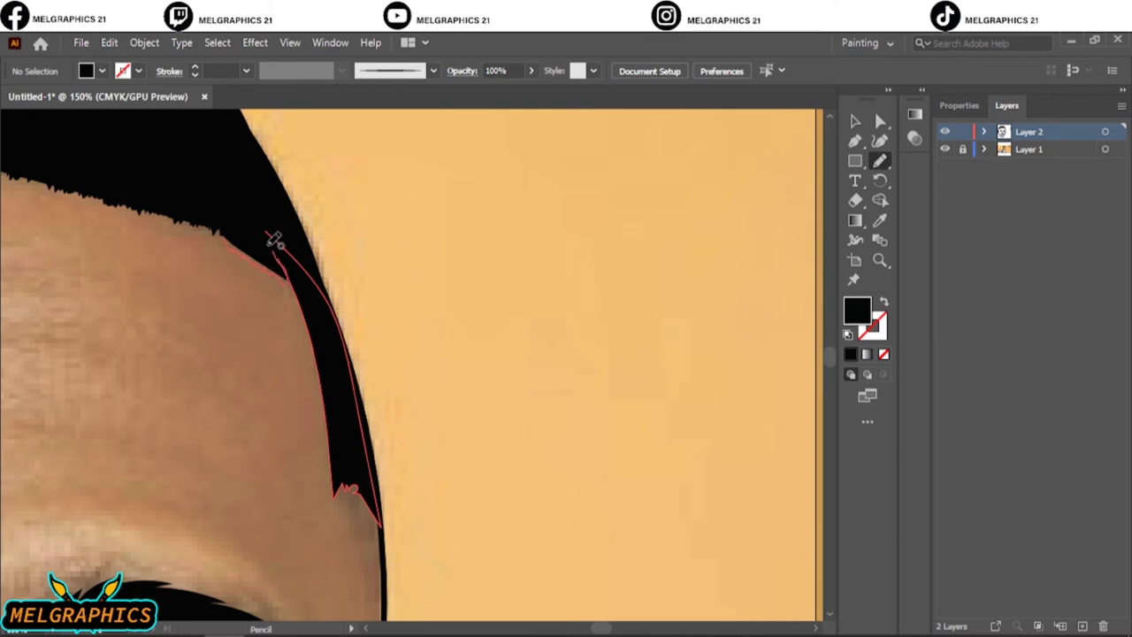
pyautogui.hotkey('ctrl', 'shift', 'a')
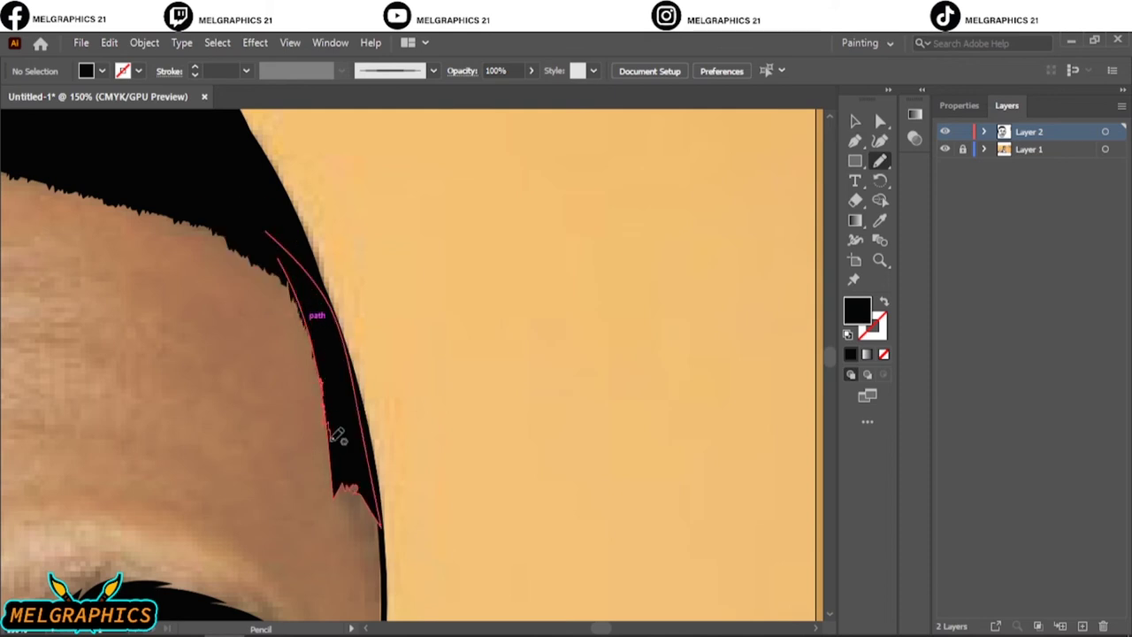
pyautogui.moveTo(336, 435); pyautogui.dragTo(351, 488)
pyautogui.hotkey('ctrl', '0')
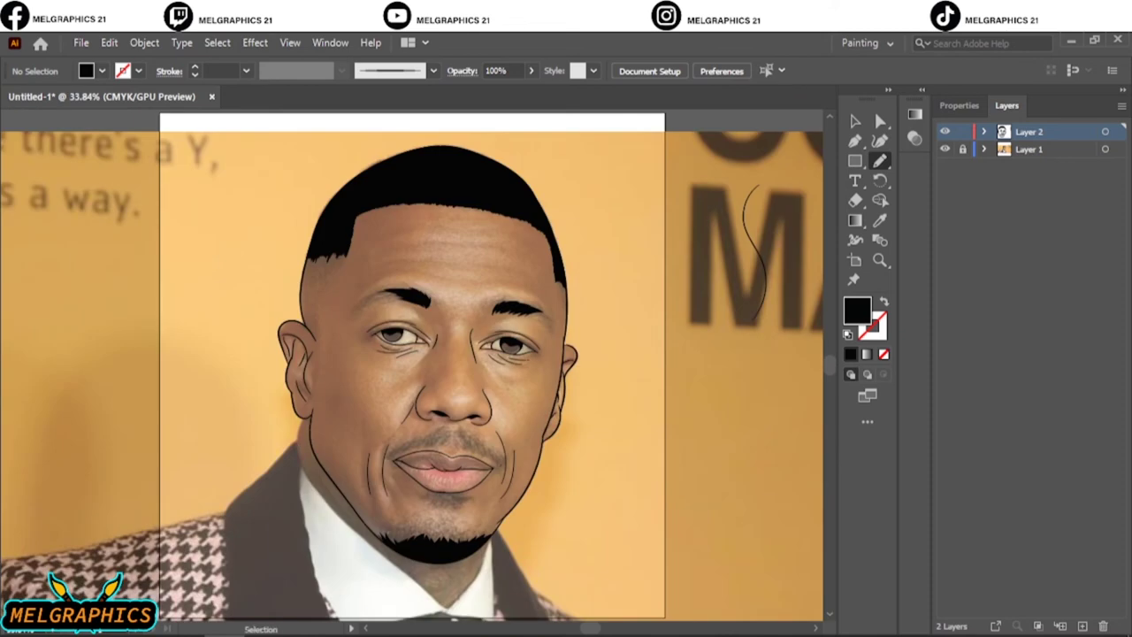
# Set a 0.75 pt black Paintbrush stroke and paint fine strands along the hairline
pyautogui.click(945, 148)
pyautogui.hotkey('shift', 'x')
pyautogui.press('b')
pyautogui.click(194, 75)
pyautogui.scroll(4, 326, 252)
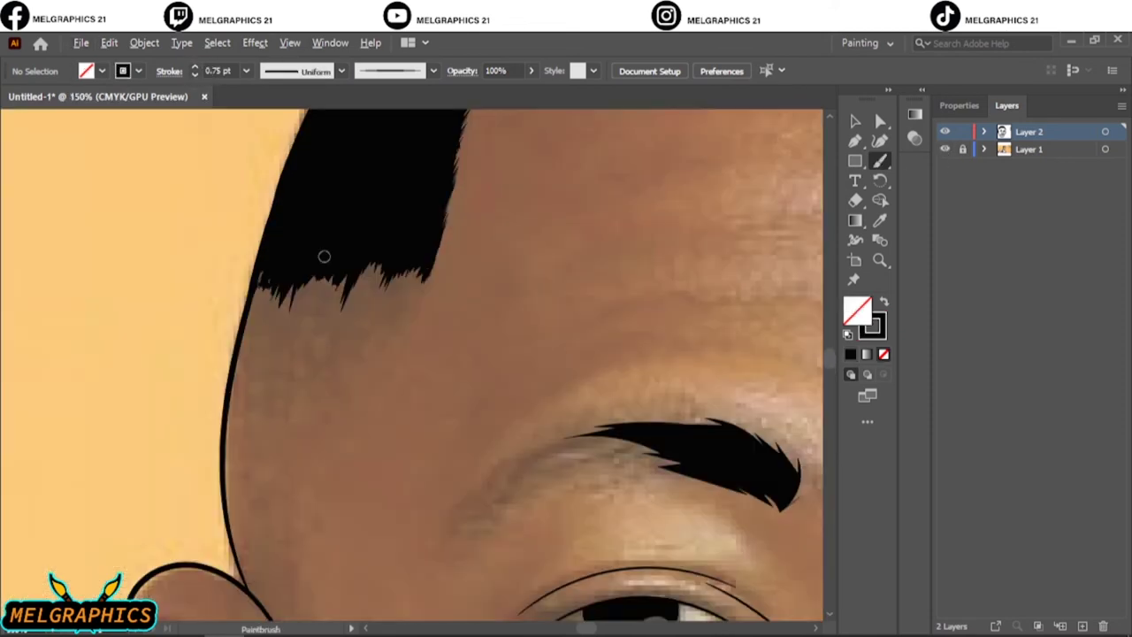
pyautogui.moveTo(311, 270)
pyautogui.mouseDown()
pyautogui.moveTo(297, 310)
pyautogui.moveTo(328, 311)
pyautogui.mouseUp()
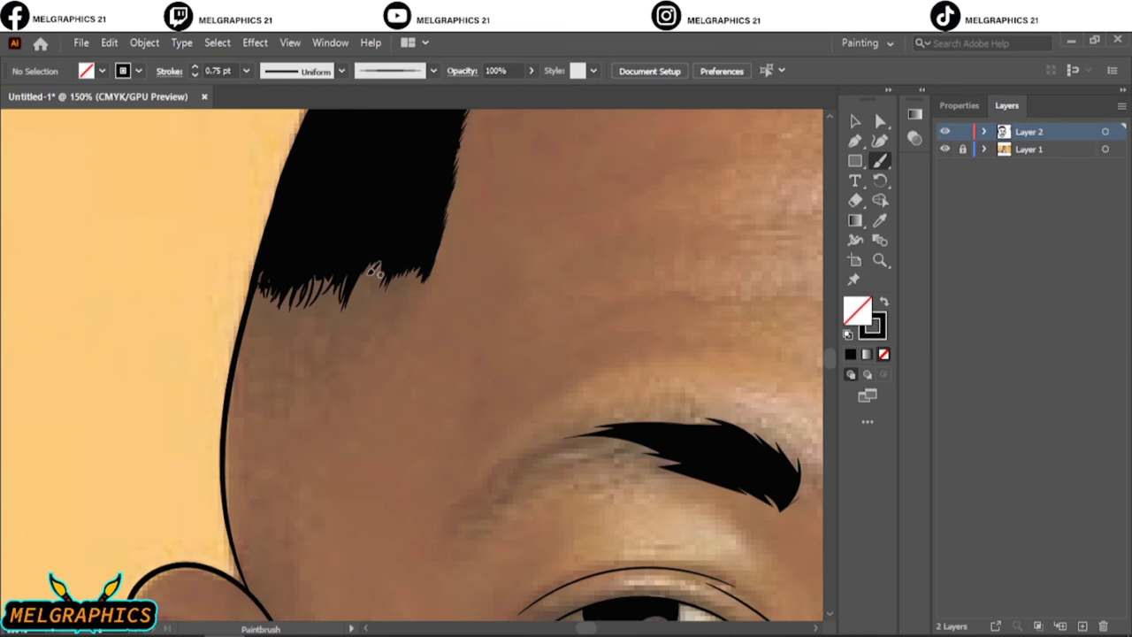
pyautogui.moveTo(378, 263); pyautogui.dragTo(366, 301)
pyautogui.moveTo(417, 269)
pyautogui.mouseDown()
pyautogui.moveTo(408, 293)
pyautogui.moveTo(375, 287)
pyautogui.mouseUp()
pyautogui.moveTo(338, 276); pyautogui.dragTo(315, 319)
# Paint thin strands and short hair ticks below the hairline and at its left end
pyautogui.moveTo(388, 285)
pyautogui.mouseDown()
pyautogui.moveTo(383, 311)
pyautogui.moveTo(340, 327)
pyautogui.mouseUp()
pyautogui.moveTo(309, 299)
pyautogui.mouseDown()
pyautogui.moveTo(297, 323)
pyautogui.moveTo(270, 326)
pyautogui.moveTo(265, 341)
pyautogui.mouseUp()
pyautogui.moveTo(280, 347); pyautogui.dragTo(282, 340)
pyautogui.moveTo(294, 347); pyautogui.dragTo(295, 340)
pyautogui.moveTo(310, 348); pyautogui.dragTo(312, 342)
pyautogui.moveTo(324, 347); pyautogui.dragTo(316, 325)
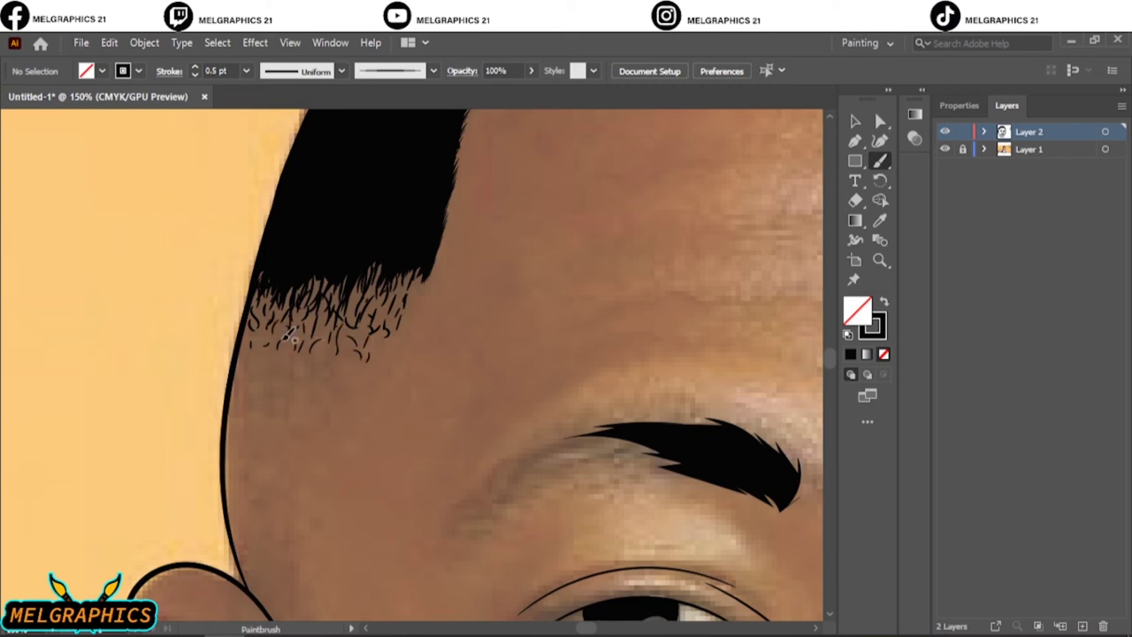
pyautogui.moveTo(255, 350); pyautogui.dragTo(251, 329)
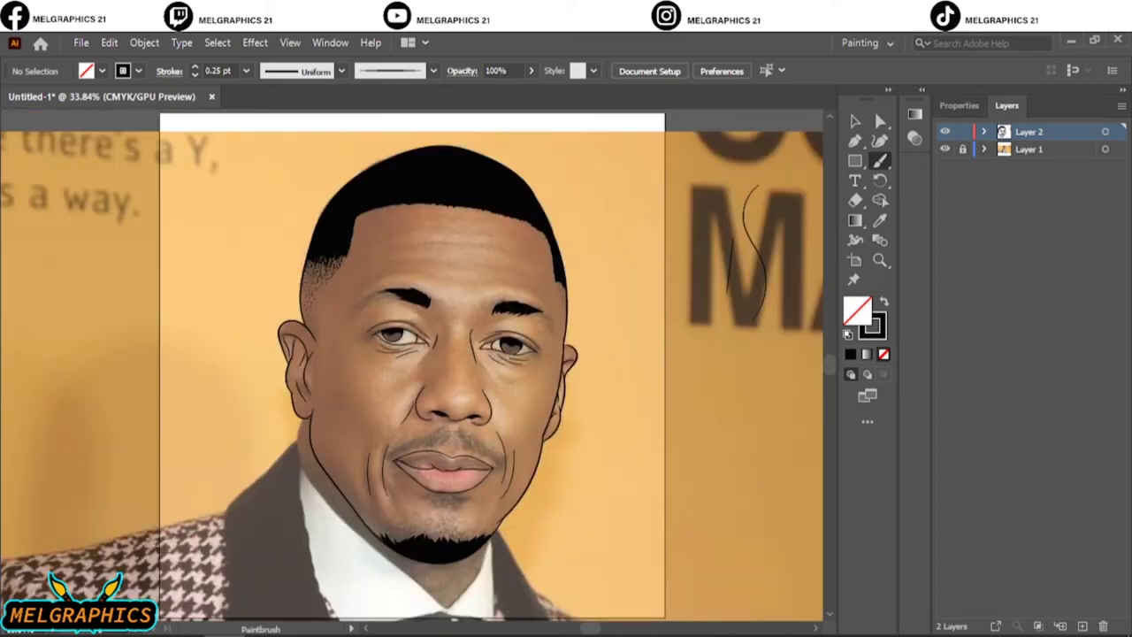
# Switch to a 0.25 pt black stroke and paint curly strands at the right hairline
pyautogui.scroll(5, 579, 291)
pyautogui.press('/')
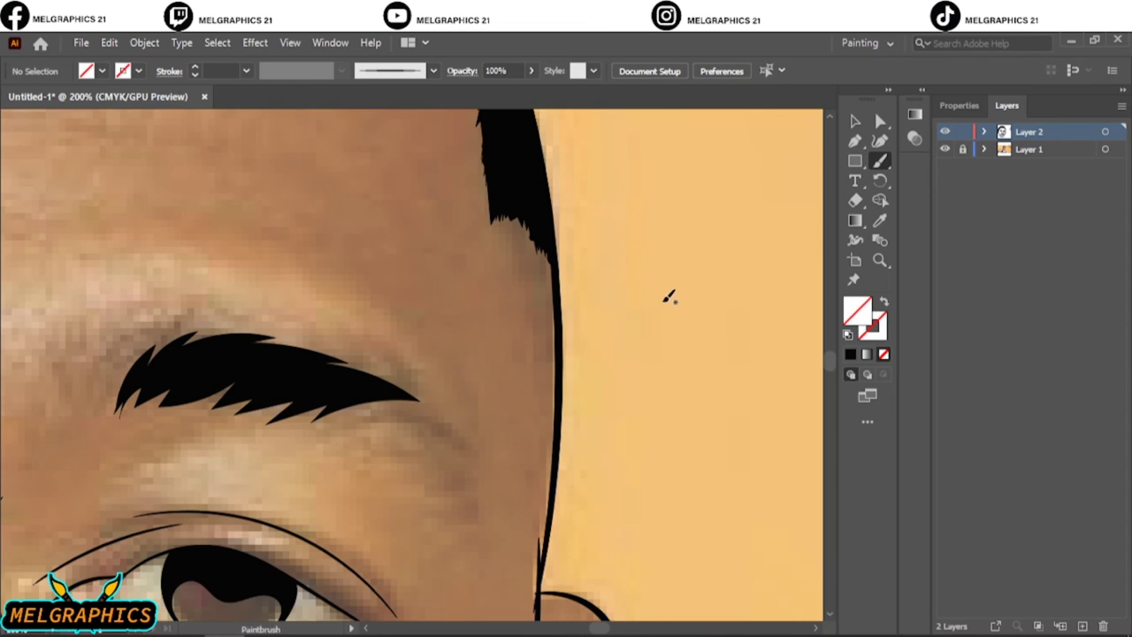
pyautogui.click(194, 67)
pyautogui.moveTo(511, 228)
pyautogui.mouseDown()
pyautogui.moveTo(541, 232)
pyautogui.moveTo(531, 252)
pyautogui.moveTo(542, 290)
pyautogui.mouseUp()
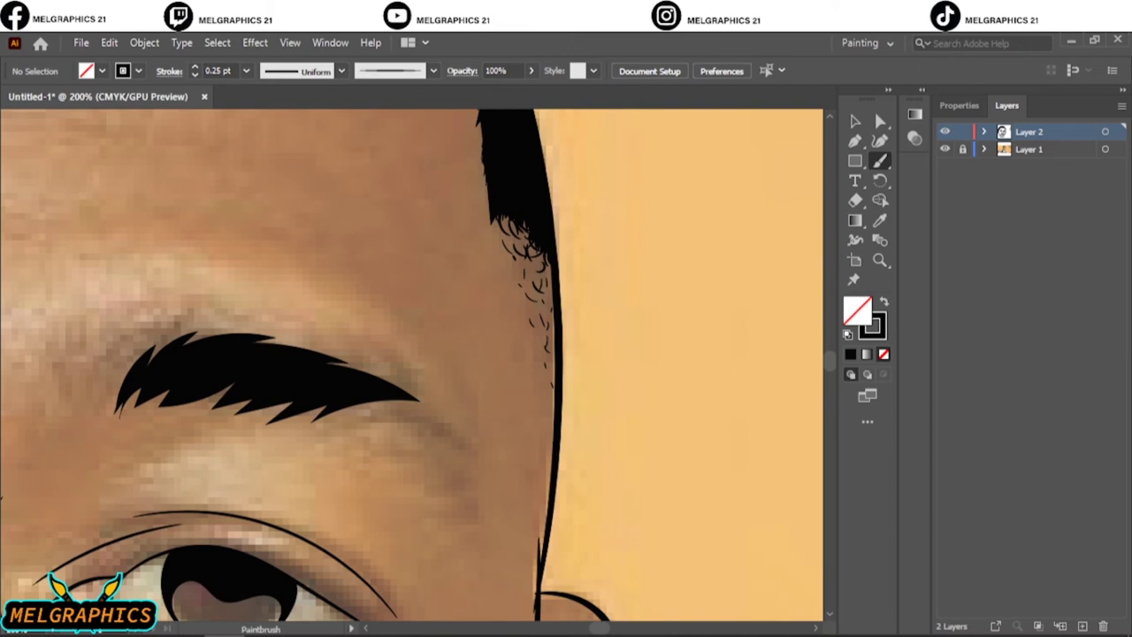
# Raise the stroke to 0.5 pt and paint curly strands up the temple hairline
pyautogui.scroll(5, 386, 189)
pyautogui.click(194, 67)
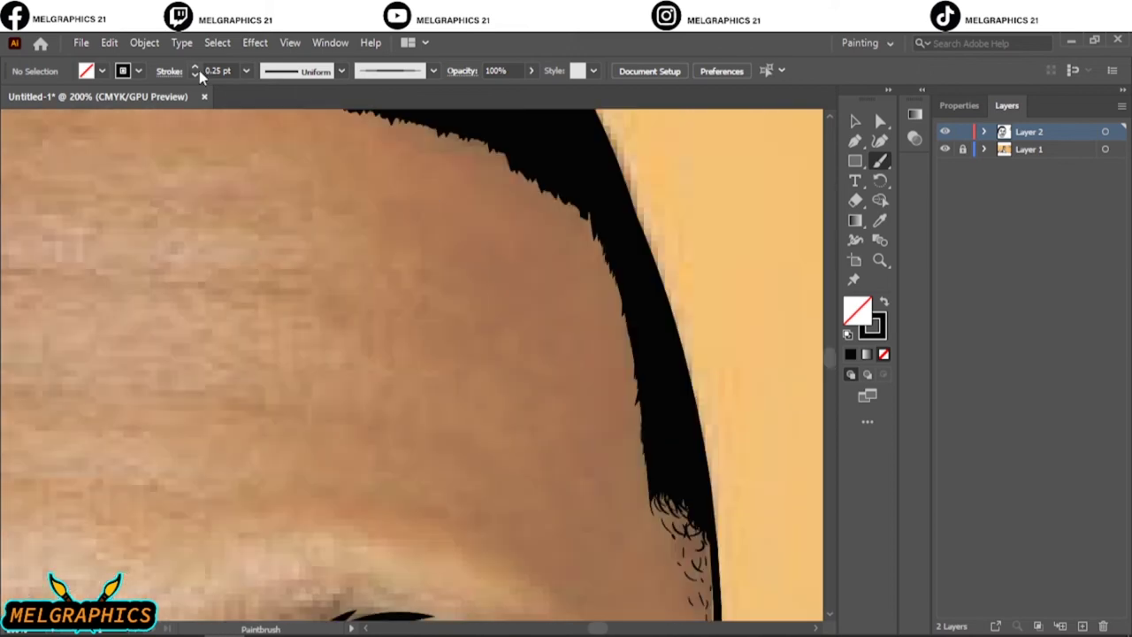
pyautogui.moveTo(644, 462); pyautogui.dragTo(639, 414)
pyautogui.moveTo(629, 336); pyautogui.dragTo(638, 381)
pyautogui.moveTo(630, 288)
pyautogui.mouseDown()
pyautogui.moveTo(571, 184)
pyautogui.moveTo(541, 177)
pyautogui.mouseUp()
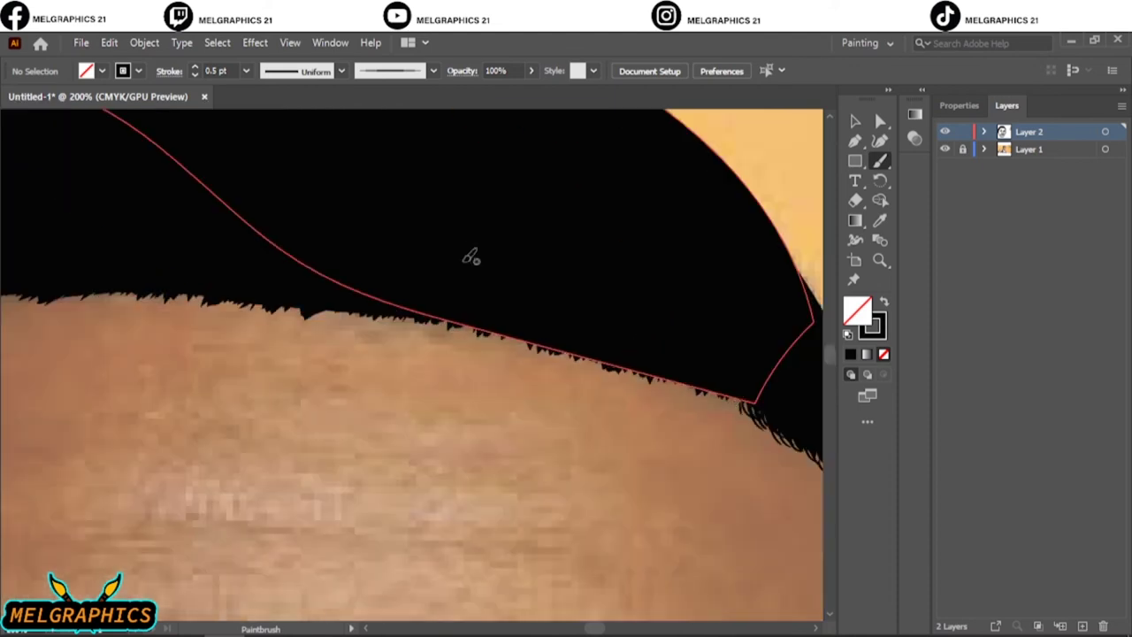
# Paint curly strands along the forehead and top hairline
pyautogui.keyDown('ctrl'); pyautogui.click(775, 357); pyautogui.keyUp('ctrl')
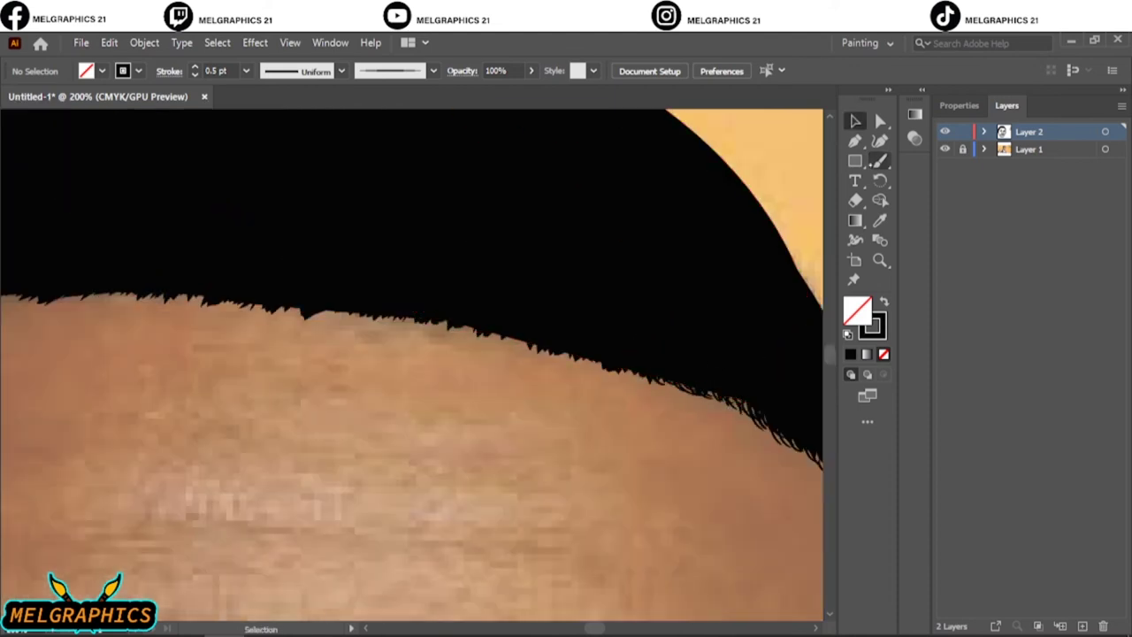
pyautogui.moveTo(644, 374)
pyautogui.mouseDown()
pyautogui.moveTo(674, 382)
pyautogui.moveTo(478, 324)
pyautogui.moveTo(424, 332)
pyautogui.moveTo(307, 306)
pyautogui.mouseUp()
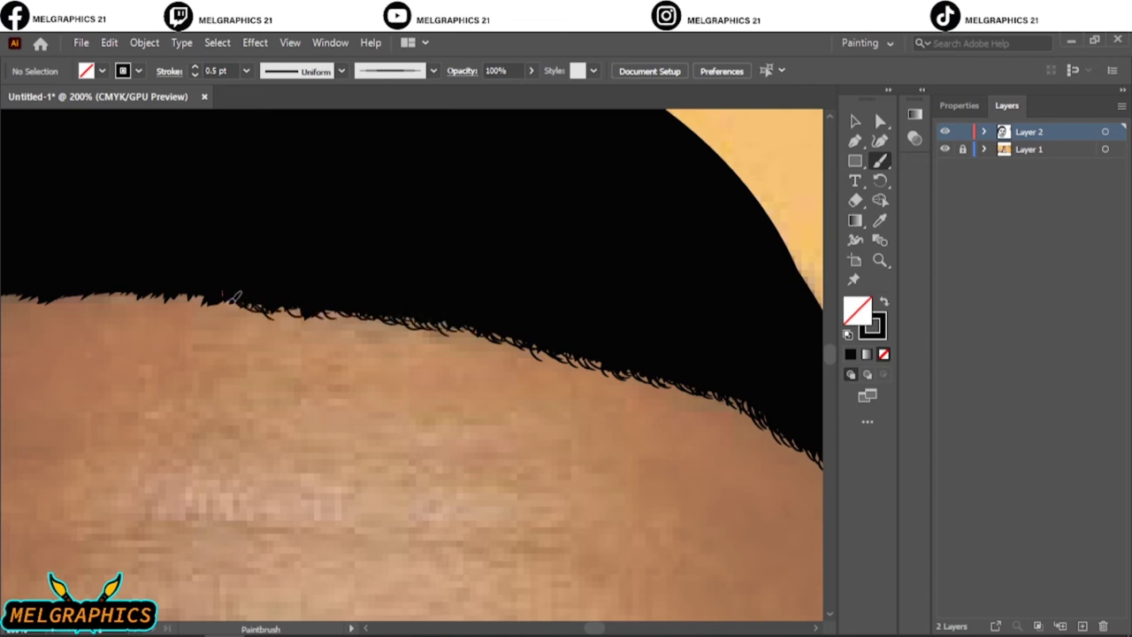
pyautogui.moveTo(233, 295); pyautogui.dragTo(128, 299)
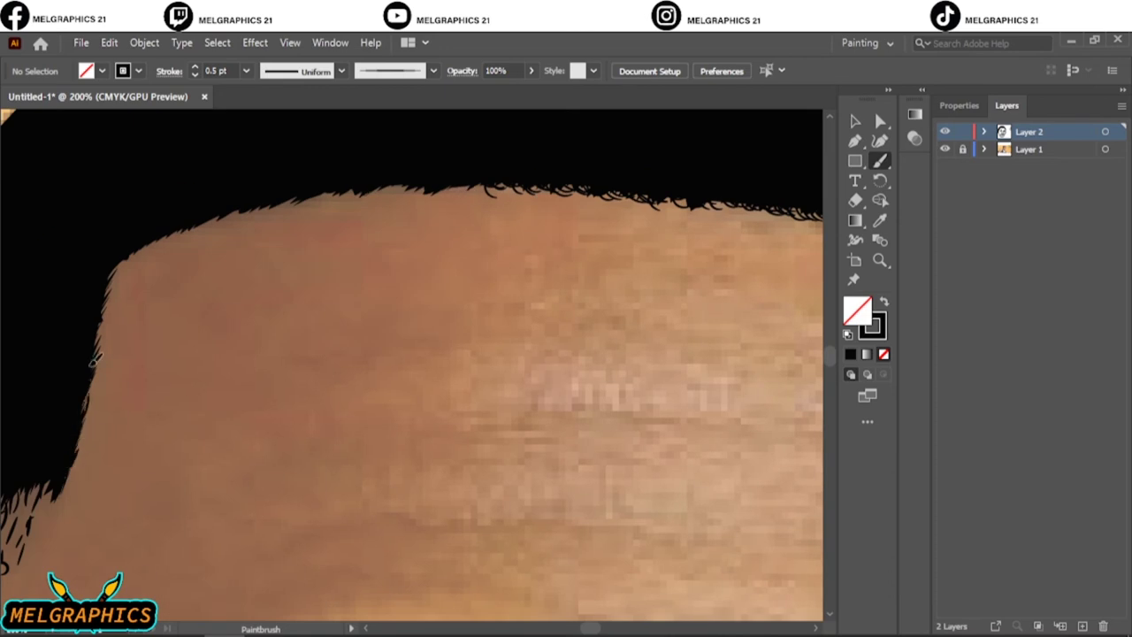
pyautogui.moveTo(186, 217); pyautogui.dragTo(307, 186)
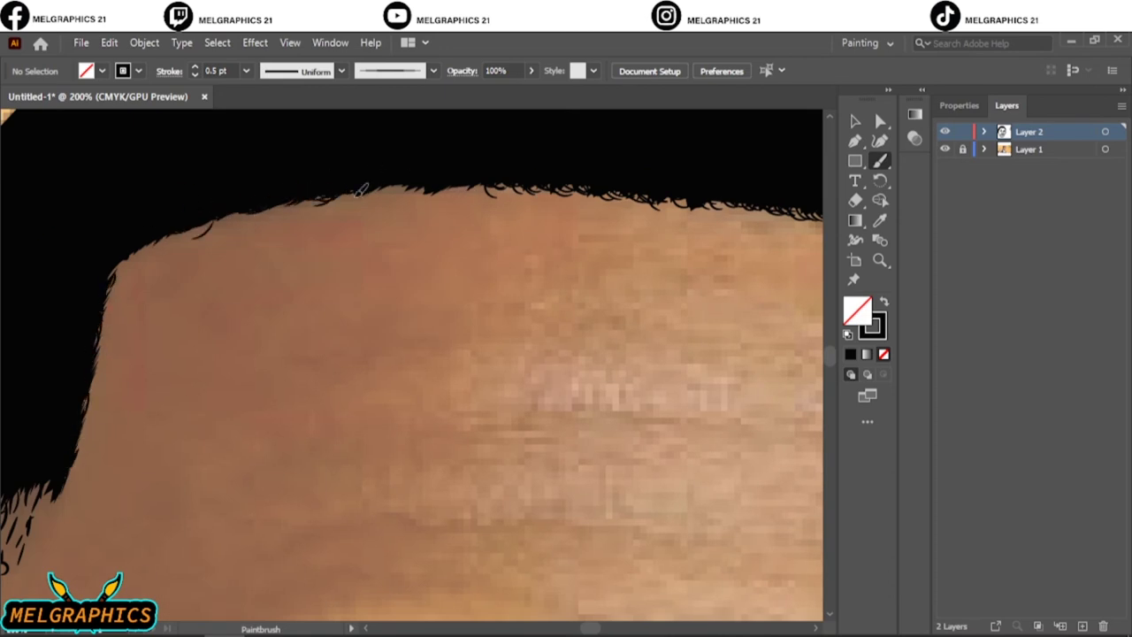
pyautogui.moveTo(395, 188); pyautogui.dragTo(418, 186)
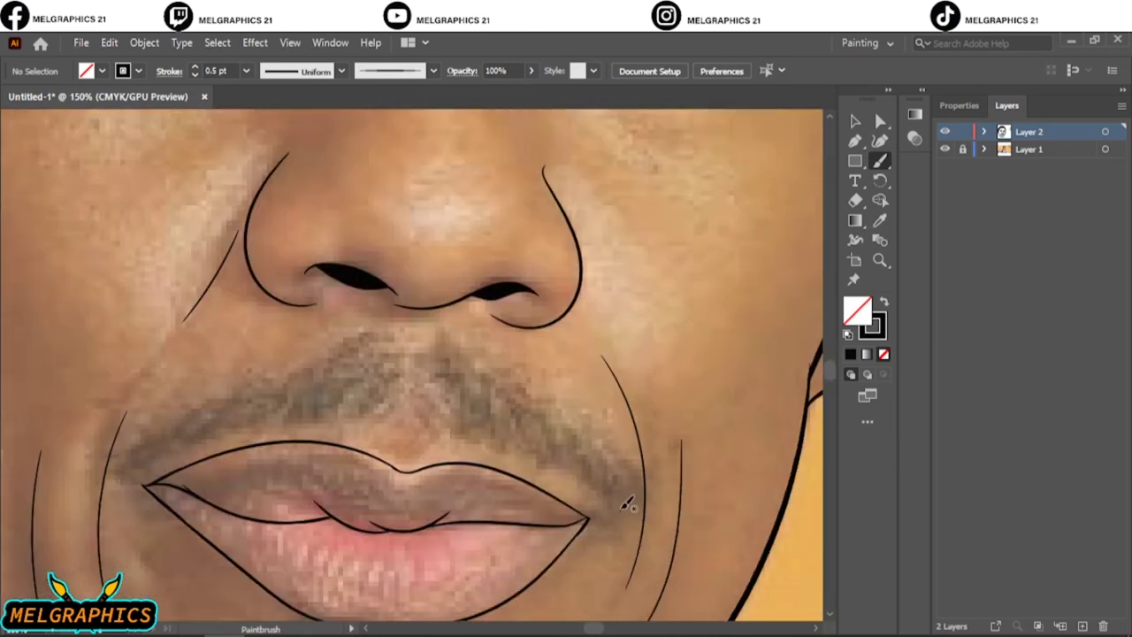
# Brush fine hairs over both moustache halves, then add thicker, darker hairs on the left
pyautogui.moveTo(624, 502)
pyautogui.mouseDown()
pyautogui.moveTo(596, 468)
pyautogui.moveTo(449, 390)
pyautogui.moveTo(489, 378)
pyautogui.moveTo(622, 471)
pyautogui.mouseUp()
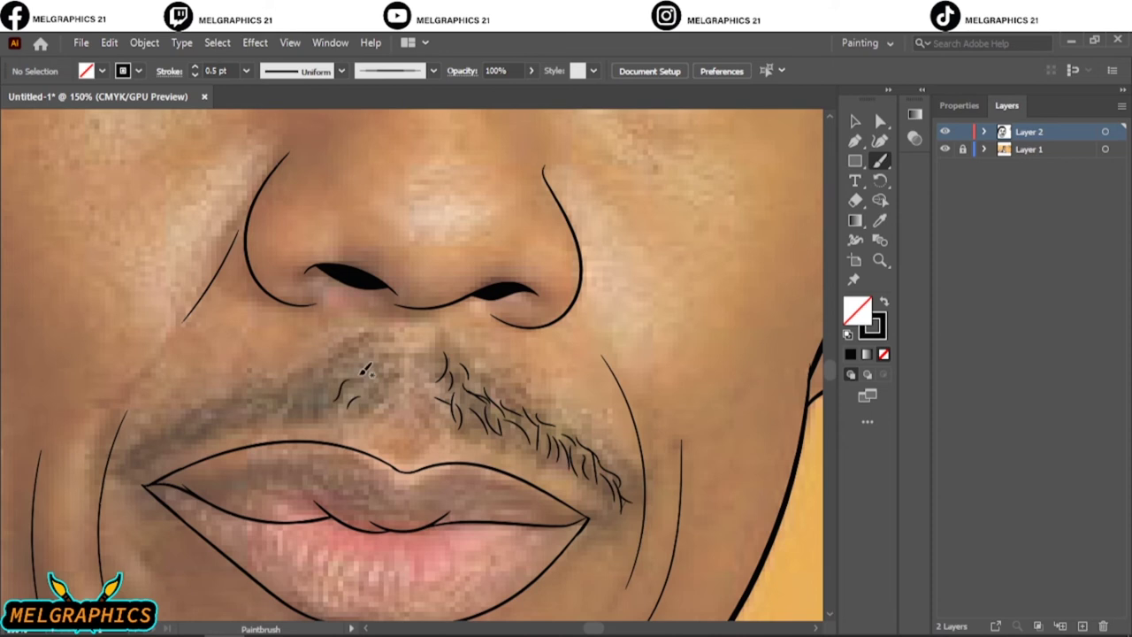
pyautogui.moveTo(285, 382)
pyautogui.mouseDown()
pyautogui.moveTo(159, 446)
pyautogui.moveTo(251, 406)
pyautogui.moveTo(363, 393)
pyautogui.moveTo(359, 354)
pyautogui.mouseUp()
pyautogui.moveTo(362, 409)
pyautogui.mouseDown()
pyautogui.moveTo(367, 359)
pyautogui.moveTo(217, 407)
pyautogui.mouseUp()
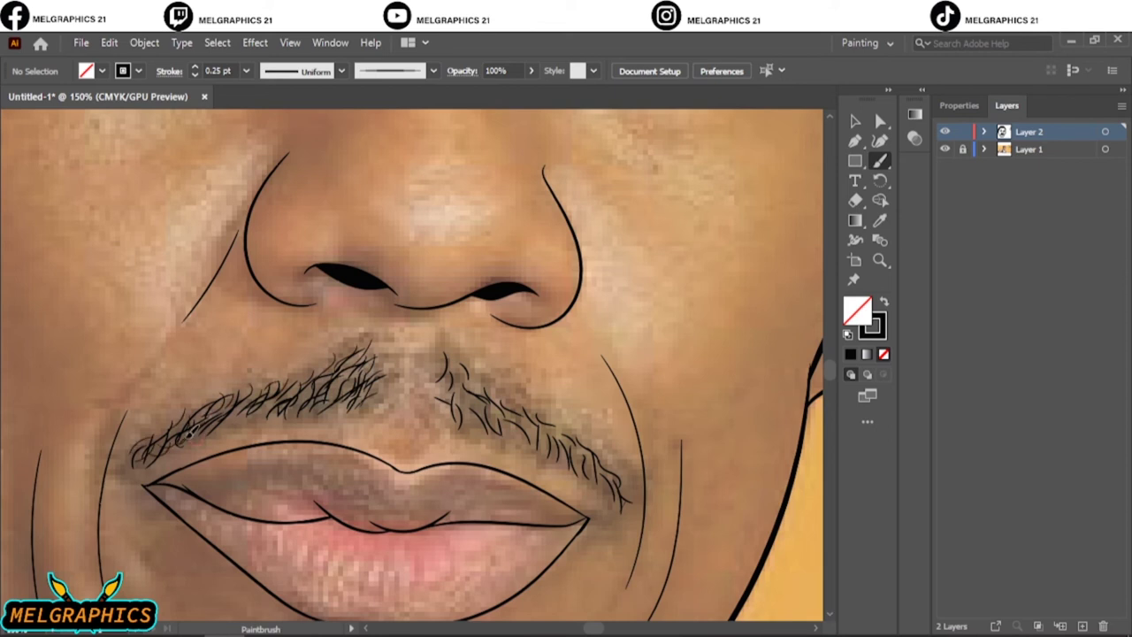
pyautogui.moveTo(354, 389); pyautogui.dragTo(390, 402)
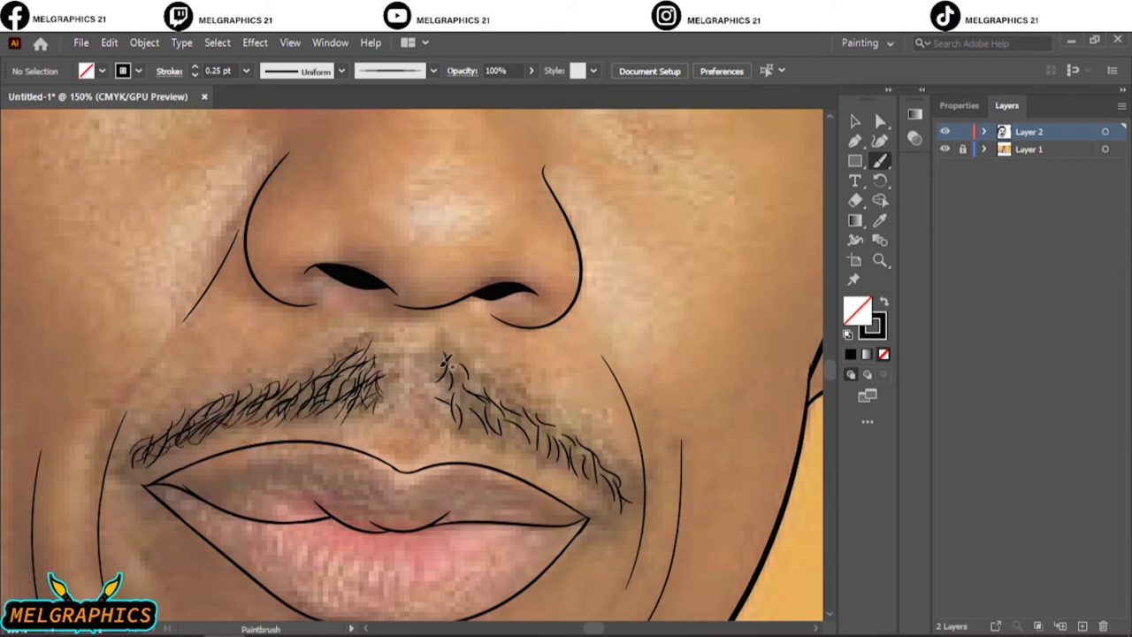
pyautogui.moveTo(447, 361)
pyautogui.mouseDown()
pyautogui.moveTo(496, 398)
pyautogui.moveTo(579, 429)
pyautogui.moveTo(468, 407)
pyautogui.moveTo(574, 421)
pyautogui.moveTo(562, 455)
pyautogui.moveTo(601, 479)
pyautogui.moveTo(504, 416)
pyautogui.moveTo(631, 479)
pyautogui.mouseUp()
pyautogui.click(194, 66)
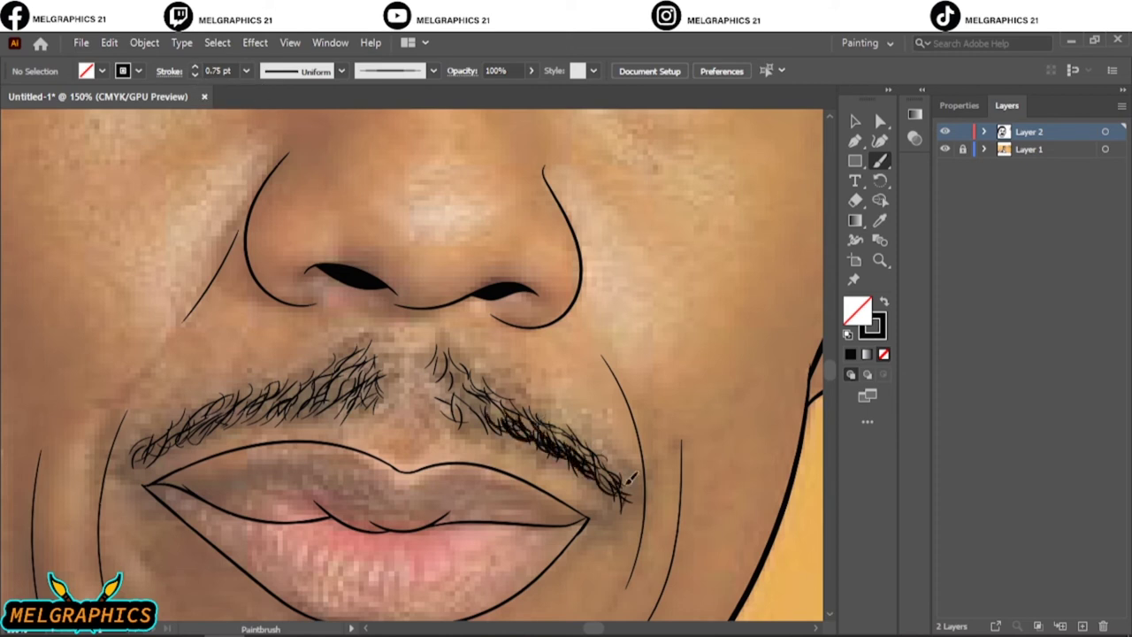
pyautogui.moveTo(285, 392)
pyautogui.mouseDown()
pyautogui.moveTo(243, 426)
pyautogui.moveTo(168, 445)
pyautogui.moveTo(246, 398)
pyautogui.moveTo(292, 399)
pyautogui.moveTo(328, 379)
pyautogui.mouseUp()
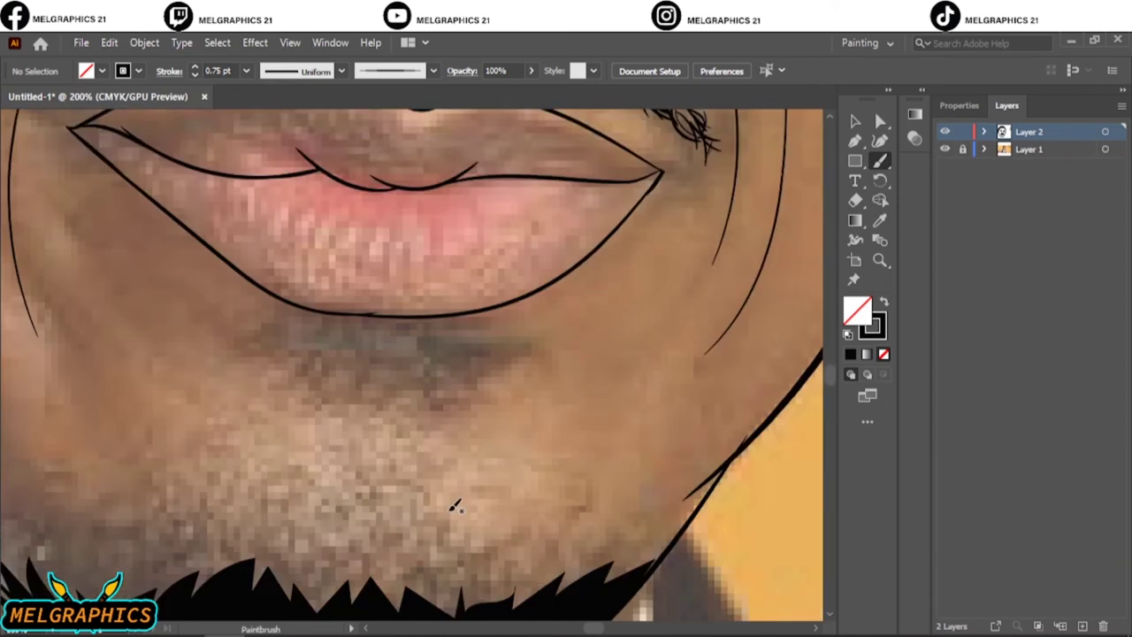
# Paint short hair strokes across the chin beard's top edge from left to right
pyautogui.moveTo(129, 494); pyautogui.dragTo(124, 452)
pyautogui.moveTo(182, 517)
pyautogui.mouseDown()
pyautogui.moveTo(155, 452)
pyautogui.moveTo(217, 482)
pyautogui.mouseUp()
pyautogui.moveTo(226, 502); pyautogui.dragTo(283, 462)
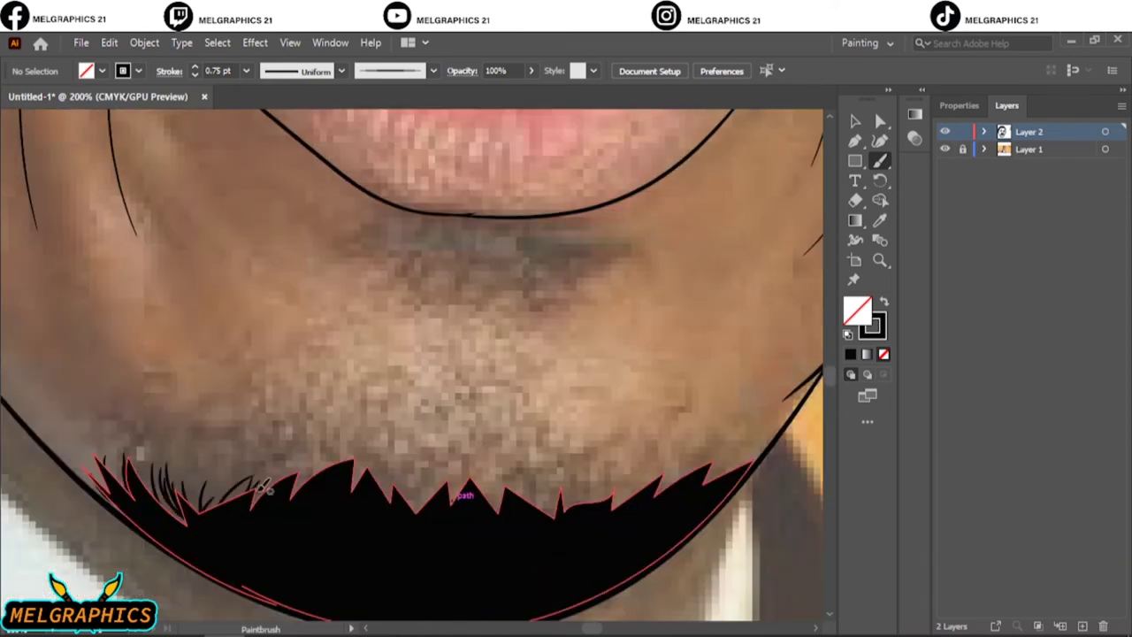
pyautogui.moveTo(372, 495); pyautogui.dragTo(353, 446)
pyautogui.moveTo(416, 504); pyautogui.dragTo(394, 464)
pyautogui.moveTo(469, 495); pyautogui.dragTo(464, 462)
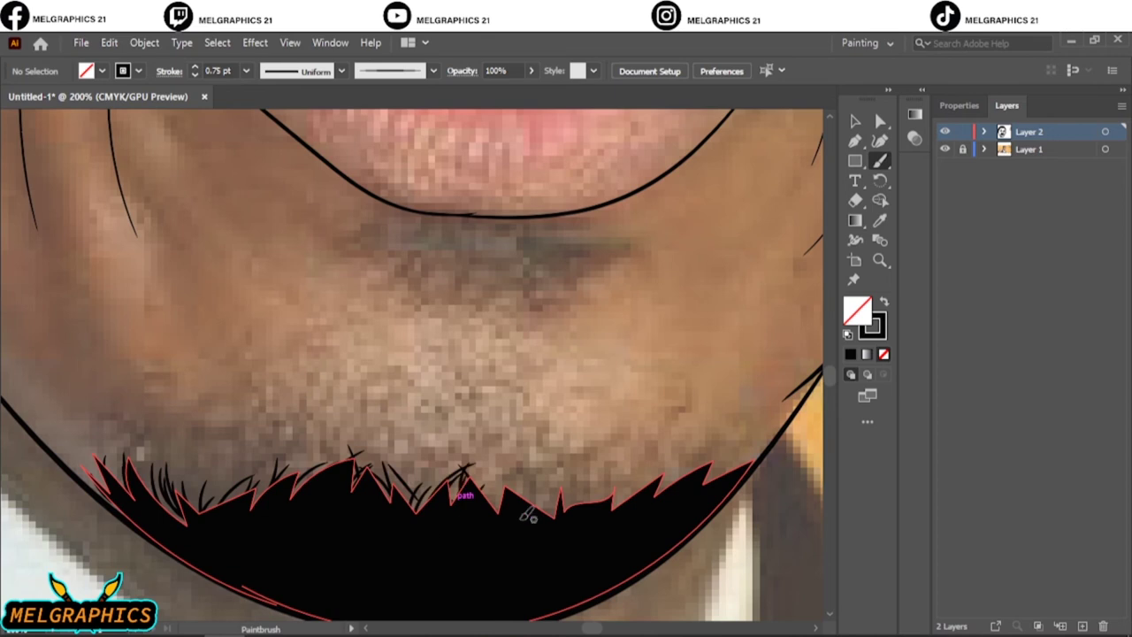
pyautogui.moveTo(513, 509)
pyautogui.mouseDown()
pyautogui.moveTo(491, 467)
pyautogui.moveTo(526, 465)
pyautogui.mouseUp()
pyautogui.moveTo(620, 506); pyautogui.dragTo(597, 470)
pyautogui.moveTo(658, 492)
pyautogui.mouseDown()
pyautogui.moveTo(687, 462)
pyautogui.moveTo(734, 456)
pyautogui.mouseUp()
pyautogui.moveTo(743, 470)
pyautogui.mouseDown()
pyautogui.moveTo(769, 429)
pyautogui.moveTo(708, 435)
pyautogui.mouseUp()
pyautogui.moveTo(566, 509); pyautogui.dragTo(548, 467)
pyautogui.moveTo(456, 482); pyautogui.dragTo(411, 462)
pyautogui.moveTo(438, 508); pyautogui.dragTo(420, 460)
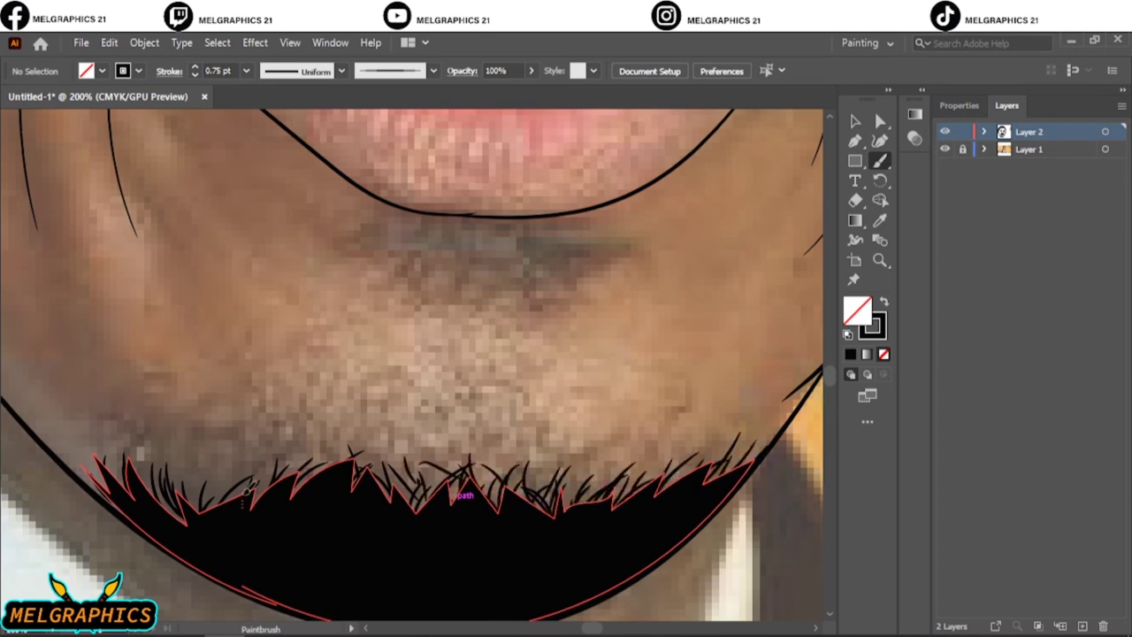
# Add a second pass of strands along the beard's upper-left and top edges
pyautogui.moveTo(261, 495); pyautogui.dragTo(250, 469)
pyautogui.moveTo(217, 500); pyautogui.dragTo(203, 462)
pyautogui.moveTo(186, 504); pyautogui.dragTo(166, 460)
pyautogui.moveTo(153, 478)
pyautogui.mouseDown()
pyautogui.moveTo(135, 446)
pyautogui.moveTo(66, 432)
pyautogui.moveTo(120, 426)
pyautogui.mouseUp()
pyautogui.moveTo(221, 493)
pyautogui.mouseDown()
pyautogui.moveTo(248, 453)
pyautogui.moveTo(191, 428)
pyautogui.mouseUp()
pyautogui.moveTo(265, 468); pyautogui.dragTo(336, 428)
pyautogui.moveTo(389, 469); pyautogui.dragTo(375, 436)
pyautogui.moveTo(426, 467); pyautogui.dragTo(414, 442)
pyautogui.moveTo(469, 474); pyautogui.dragTo(448, 436)
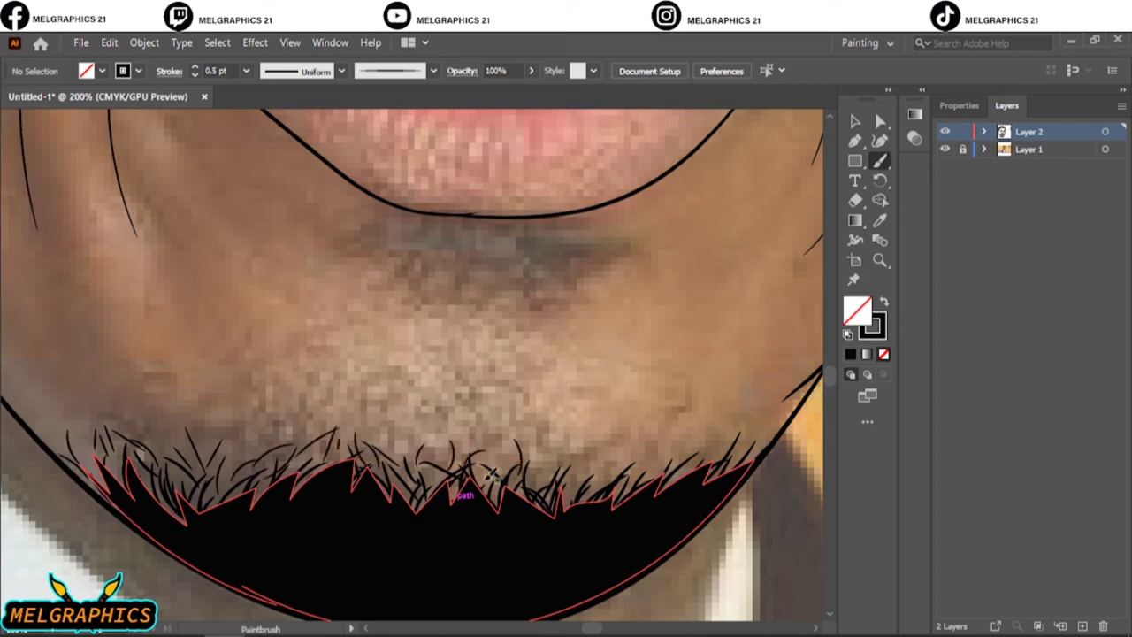
pyautogui.moveTo(557, 495); pyautogui.dragTo(536, 457)
pyautogui.moveTo(654, 484); pyautogui.dragTo(628, 444)
pyautogui.moveTo(695, 472); pyautogui.dragTo(672, 447)
pyautogui.moveTo(573, 478); pyautogui.dragTo(566, 447)
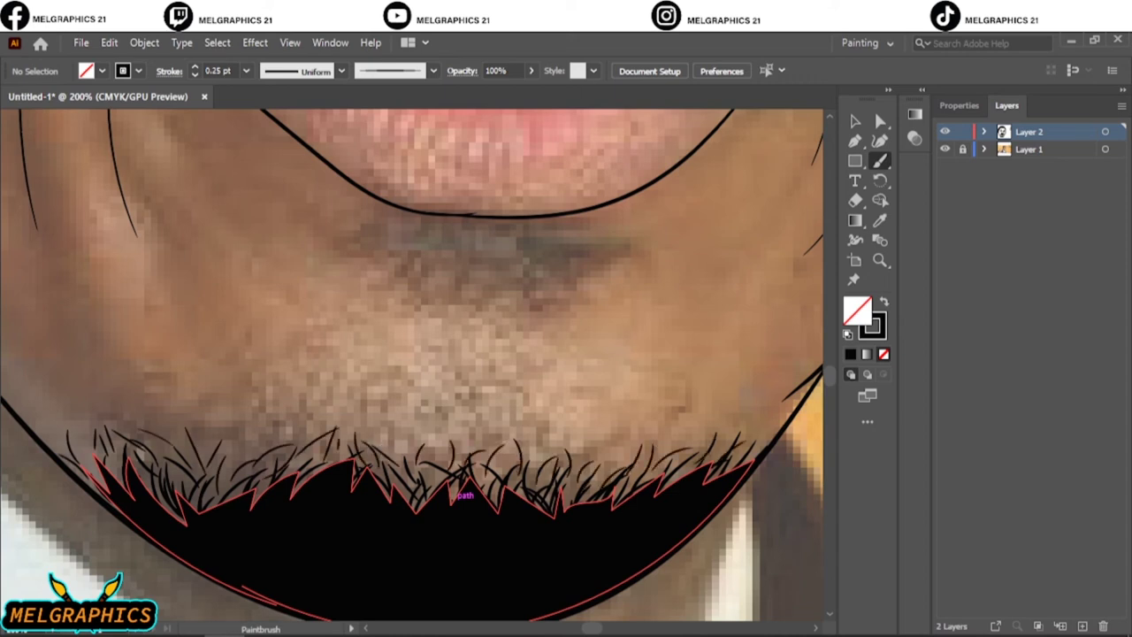
# Paint stray hairs just above the beard to blend it into the skin
pyautogui.moveTo(309, 438)
pyautogui.mouseDown()
pyautogui.moveTo(378, 393)
pyautogui.moveTo(269, 415)
pyautogui.mouseUp()
pyautogui.moveTo(320, 430); pyautogui.dragTo(305, 391)
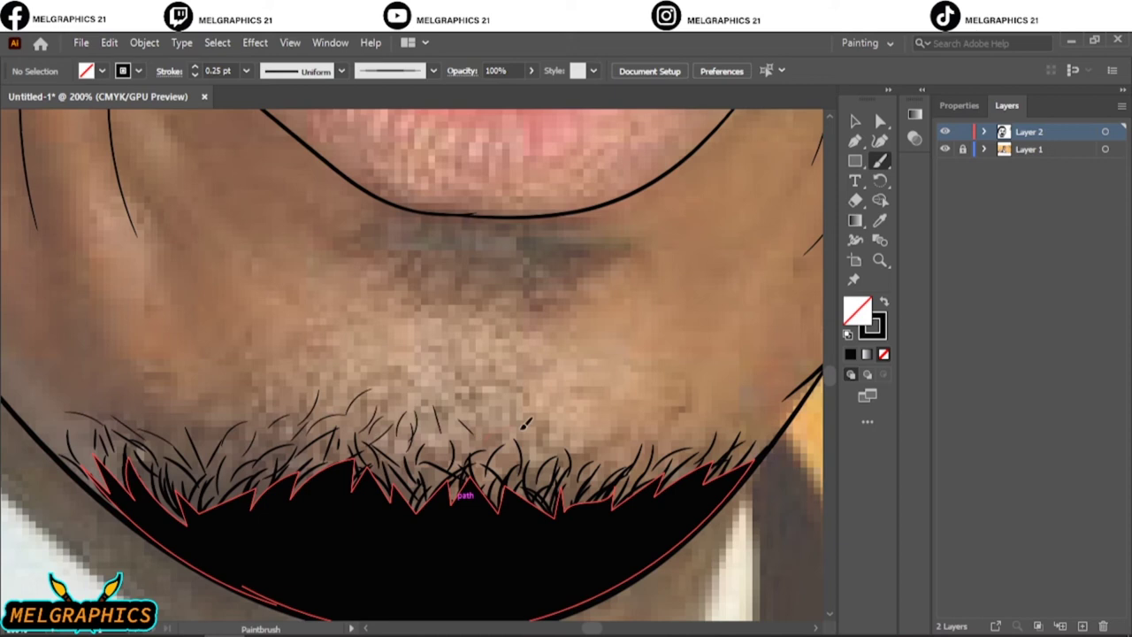
pyautogui.moveTo(457, 453); pyautogui.dragTo(454, 407)
pyautogui.moveTo(571, 442); pyautogui.dragTo(555, 426)
pyautogui.moveTo(610, 475); pyautogui.dragTo(571, 443)
pyautogui.moveTo(712, 455); pyautogui.dragTo(734, 426)
pyautogui.moveTo(482, 438); pyautogui.dragTo(469, 414)
# Zoom in under the lower lip and paint the first beard hairs there
pyautogui.hotkey('ctrl', '0')
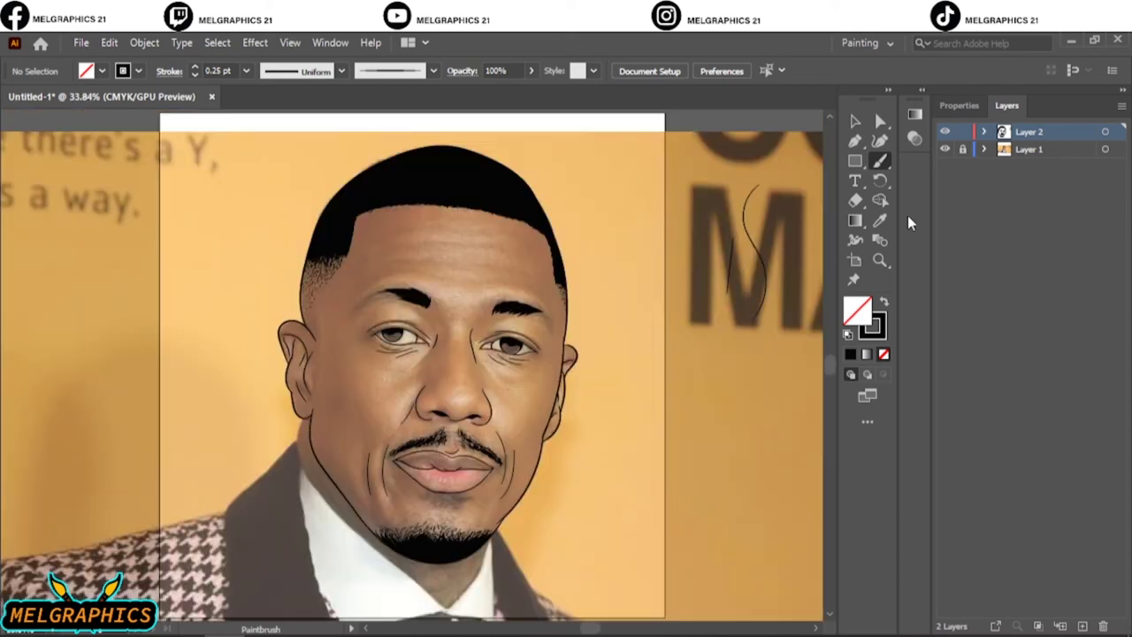
pyautogui.click(944, 150)
pyautogui.scroll(5, 456, 493)
pyautogui.moveTo(566, 457); pyautogui.dragTo(421, 477)
pyautogui.moveTo(492, 483); pyautogui.dragTo(591, 428)
pyautogui.moveTo(523, 447)
pyautogui.mouseDown()
pyautogui.moveTo(580, 409)
pyautogui.moveTo(372, 394)
pyautogui.moveTo(314, 421)
pyautogui.mouseUp()
# Fill out the hair patch under the lip, then view it without the reference photo
pyautogui.moveTo(327, 409)
pyautogui.mouseDown()
pyautogui.moveTo(363, 447)
pyautogui.moveTo(434, 470)
pyautogui.moveTo(372, 435)
pyautogui.mouseUp()
pyautogui.moveTo(336, 398)
pyautogui.mouseDown()
pyautogui.moveTo(361, 447)
pyautogui.moveTo(495, 464)
pyautogui.moveTo(552, 450)
pyautogui.moveTo(461, 419)
pyautogui.moveTo(492, 433)
pyautogui.mouseUp()
pyautogui.moveTo(540, 411)
pyautogui.mouseDown()
pyautogui.moveTo(429, 455)
pyautogui.moveTo(405, 428)
pyautogui.moveTo(364, 442)
pyautogui.mouseUp()
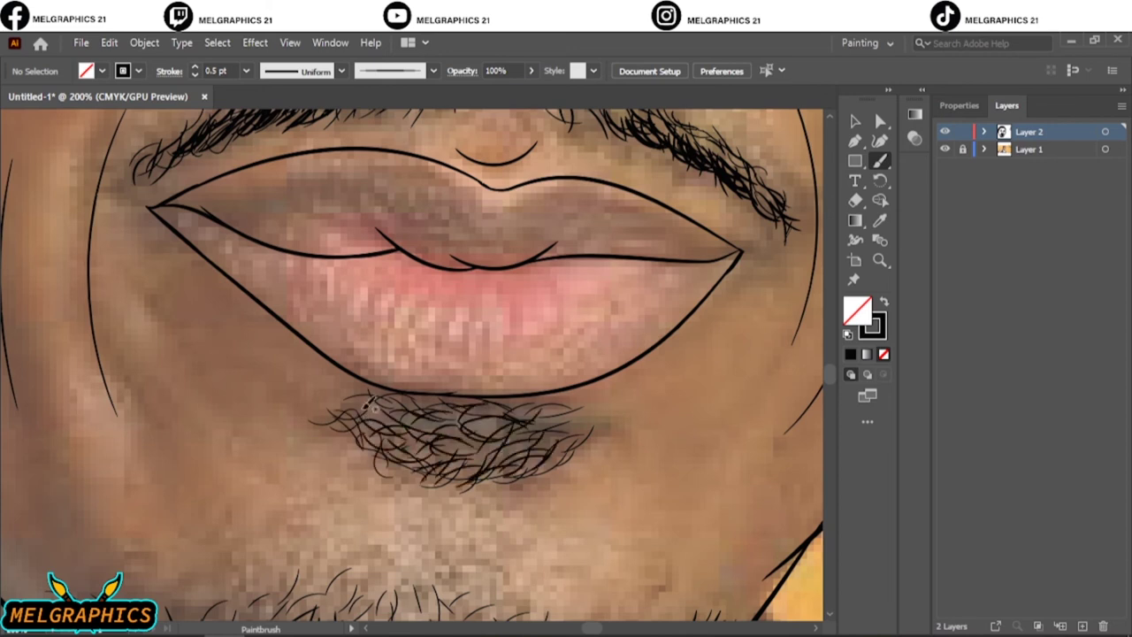
pyautogui.moveTo(346, 398)
pyautogui.mouseDown()
pyautogui.moveTo(502, 433)
pyautogui.moveTo(473, 446)
pyautogui.moveTo(398, 433)
pyautogui.mouseUp()
pyautogui.moveTo(451, 406)
pyautogui.mouseDown()
pyautogui.moveTo(359, 418)
pyautogui.moveTo(485, 447)
pyautogui.moveTo(548, 421)
pyautogui.moveTo(411, 453)
pyautogui.mouseUp()
pyautogui.moveTo(519, 409)
pyautogui.mouseDown()
pyautogui.moveTo(470, 433)
pyautogui.moveTo(416, 421)
pyautogui.mouseUp()
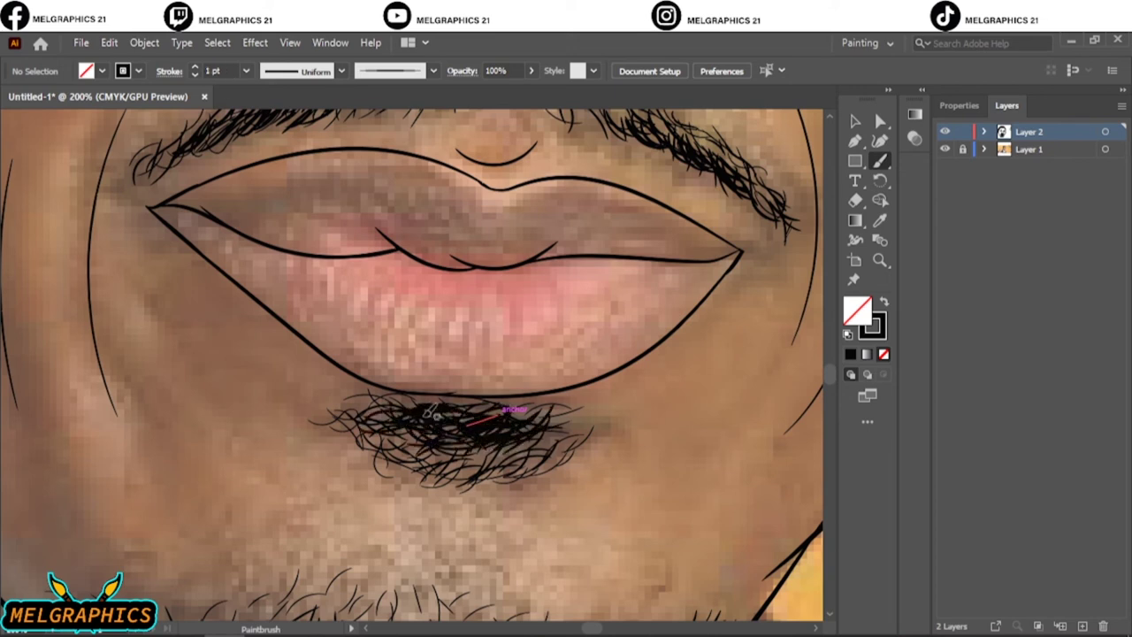
pyautogui.hotkey('ctrl', '0')
pyautogui.click(945, 148)
# Feather the first eyebrow's edges and both ends with thin hair strands
pyautogui.click(944, 149)
pyautogui.scroll(5, 513, 311)
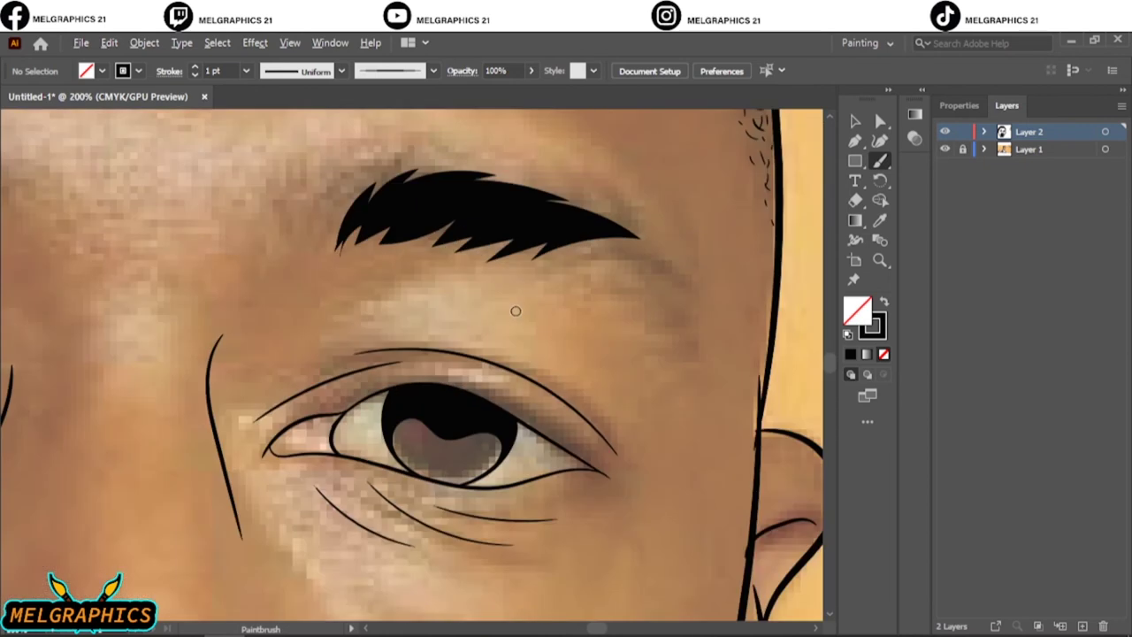
pyautogui.scroll(2, 513, 311)
pyautogui.moveTo(389, 292)
pyautogui.mouseDown()
pyautogui.moveTo(527, 273)
pyautogui.moveTo(601, 306)
pyautogui.moveTo(522, 363)
pyautogui.mouseUp()
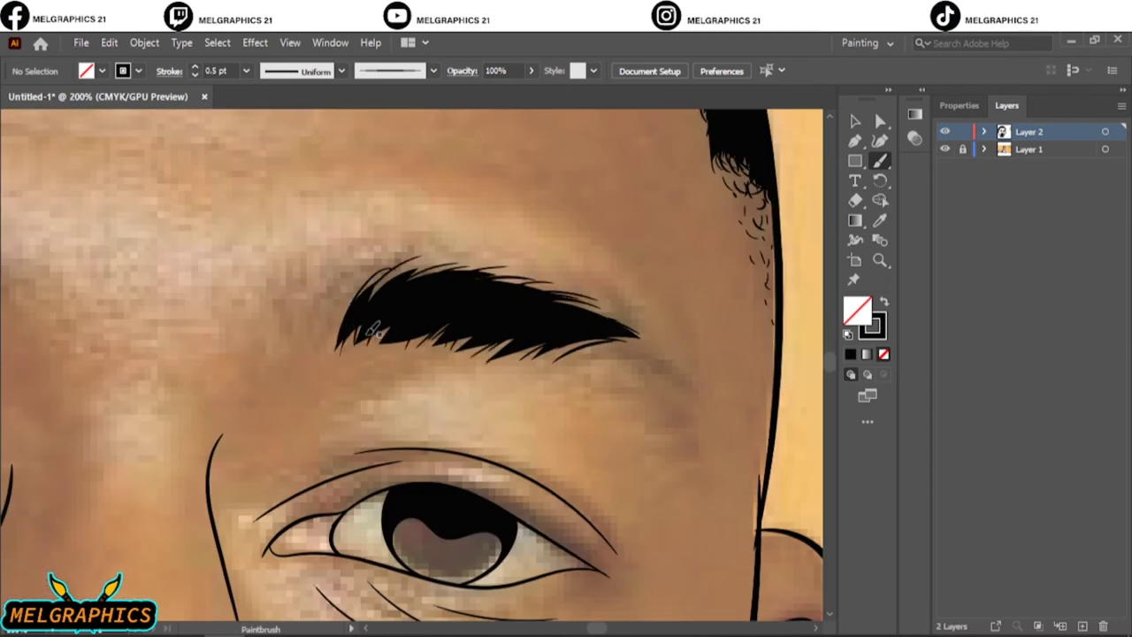
pyautogui.moveTo(375, 353); pyautogui.dragTo(384, 318)
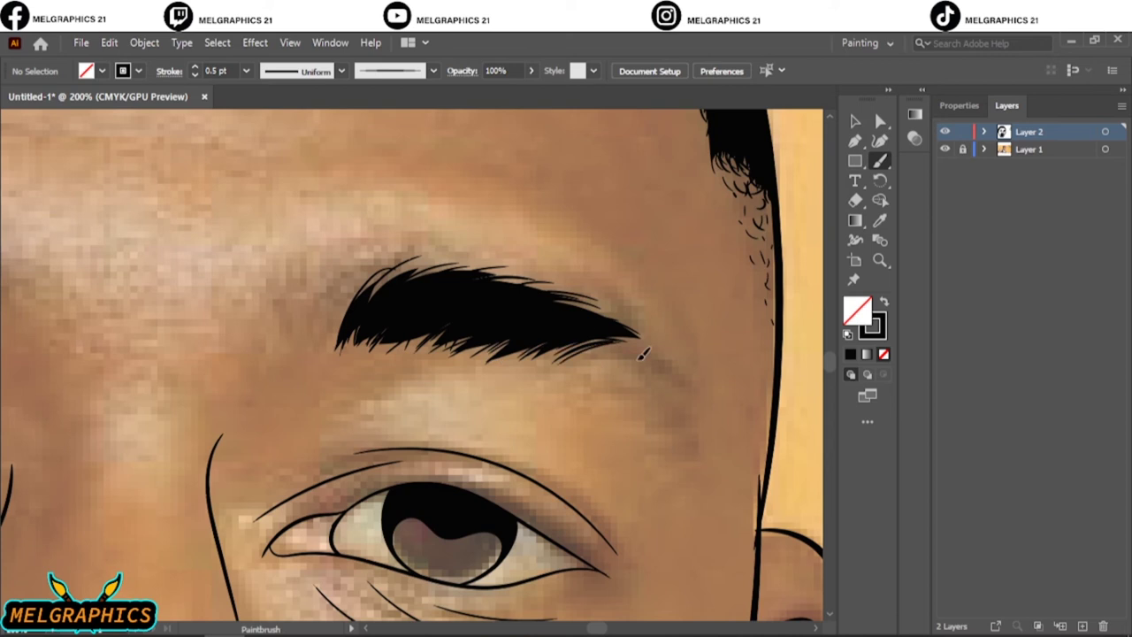
pyautogui.moveTo(653, 359)
pyautogui.mouseDown()
pyautogui.moveTo(579, 377)
pyautogui.moveTo(681, 391)
pyautogui.moveTo(705, 471)
pyautogui.mouseUp()
pyautogui.moveTo(352, 297); pyautogui.dragTo(320, 338)
pyautogui.moveTo(305, 292); pyautogui.dragTo(325, 329)
pyautogui.moveTo(379, 271)
pyautogui.mouseDown()
pyautogui.moveTo(329, 339)
pyautogui.moveTo(281, 315)
pyautogui.mouseUp()
# Add hairs along the second eyebrow's edges and extend its left tail with arcing strokes
pyautogui.hotkey('ctrl', '0')
pyautogui.scroll(5, 513, 376)
pyautogui.moveTo(564, 331); pyautogui.dragTo(538, 384)
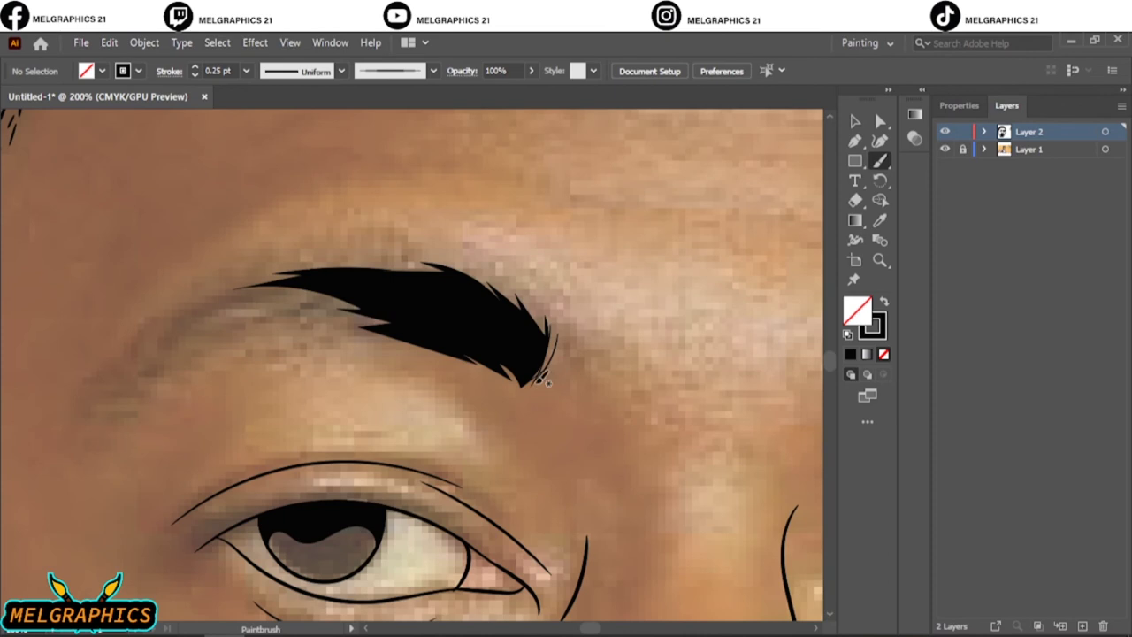
pyautogui.moveTo(582, 354); pyautogui.dragTo(542, 387)
pyautogui.moveTo(500, 285)
pyautogui.mouseDown()
pyautogui.moveTo(416, 267)
pyautogui.moveTo(253, 281)
pyautogui.mouseUp()
pyautogui.moveTo(363, 300)
pyautogui.mouseDown()
pyautogui.moveTo(265, 292)
pyautogui.moveTo(379, 336)
pyautogui.moveTo(216, 299)
pyautogui.moveTo(174, 340)
pyautogui.mouseUp()
pyautogui.moveTo(214, 324); pyautogui.dragTo(125, 389)
pyautogui.moveTo(258, 299); pyautogui.dragTo(117, 397)
pyautogui.moveTo(195, 352); pyautogui.dragTo(97, 411)
pyautogui.moveTo(211, 359); pyautogui.dragTo(140, 398)
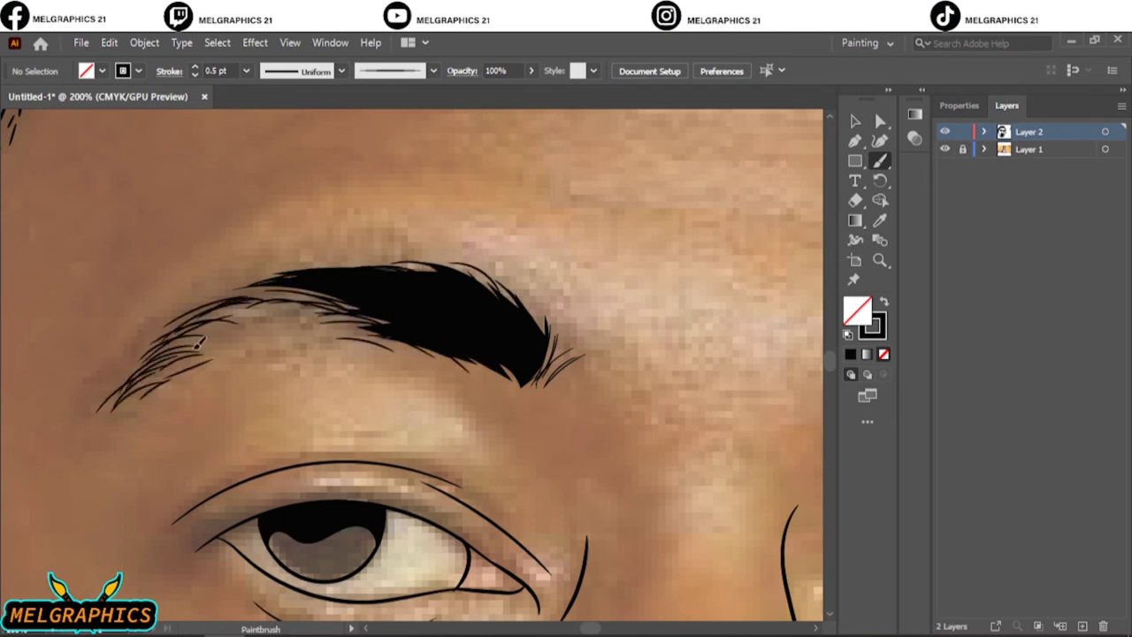
pyautogui.moveTo(292, 315)
pyautogui.mouseDown()
pyautogui.moveTo(115, 389)
pyautogui.moveTo(82, 442)
pyautogui.mouseUp()
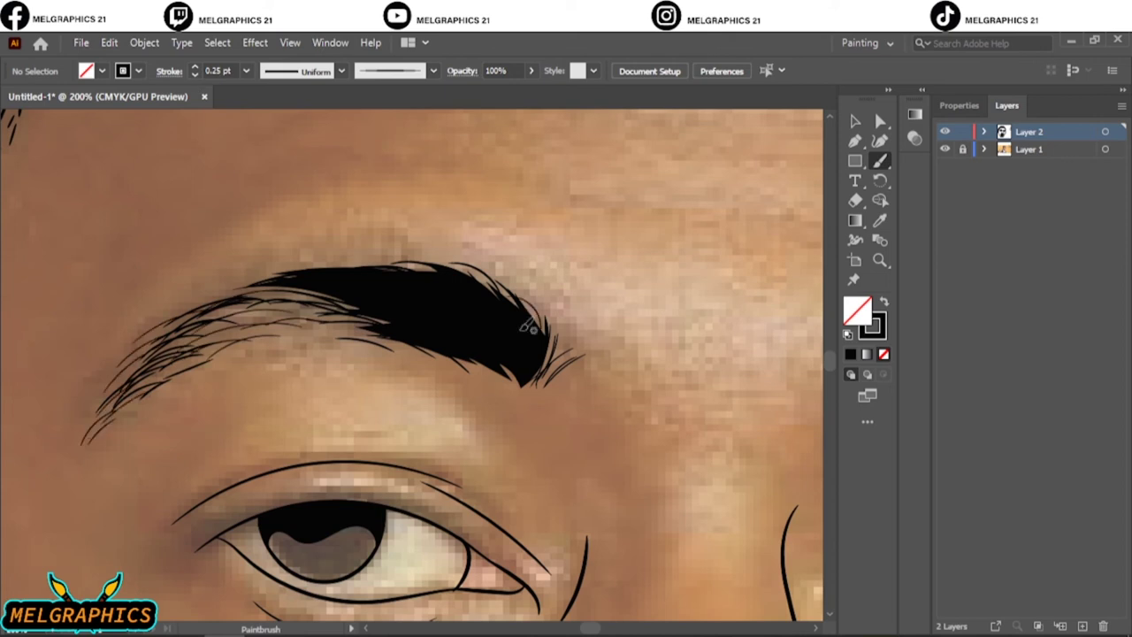
pyautogui.moveTo(454, 344); pyautogui.dragTo(491, 354)
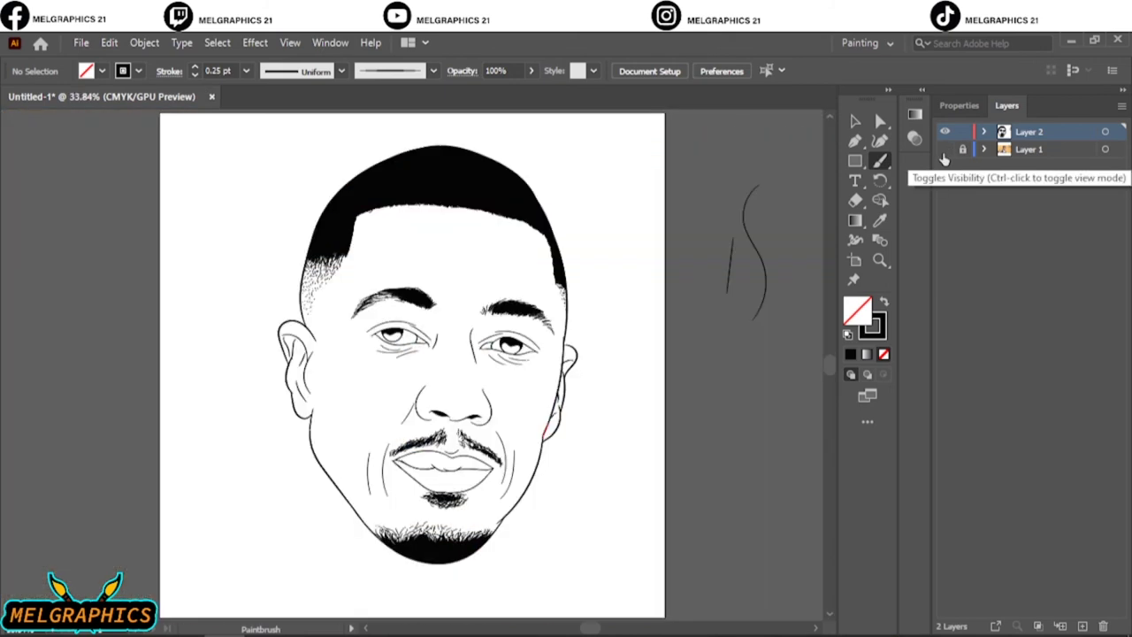
# Draw a wrinkle line across the forehead with the reference photo showing
pyautogui.click(945, 149)
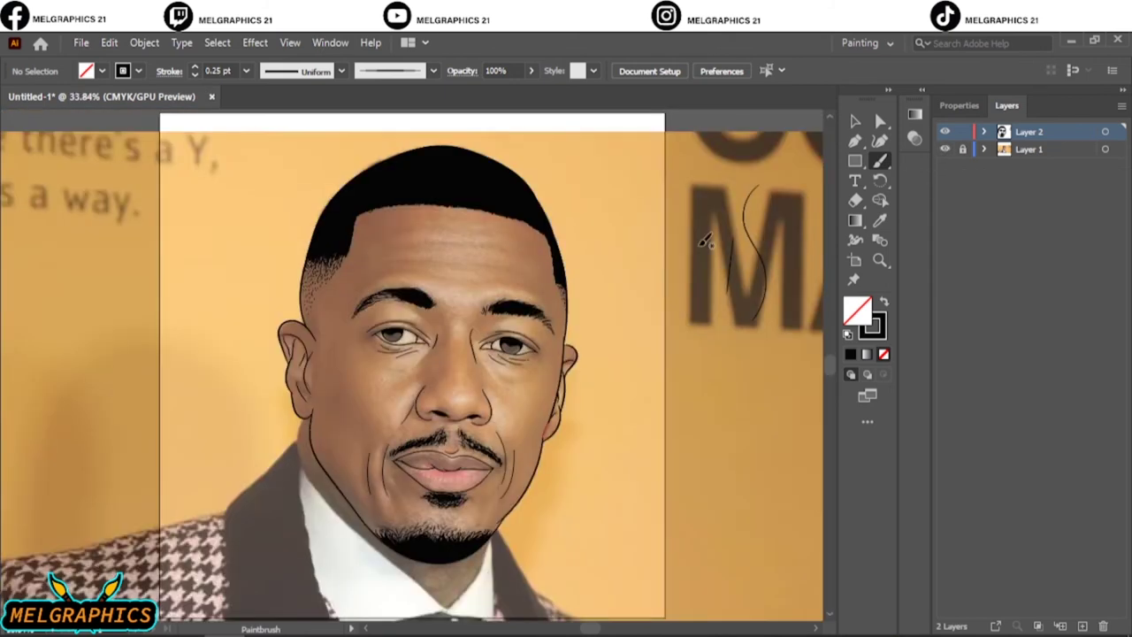
pyautogui.scroll(3, 530, 245)
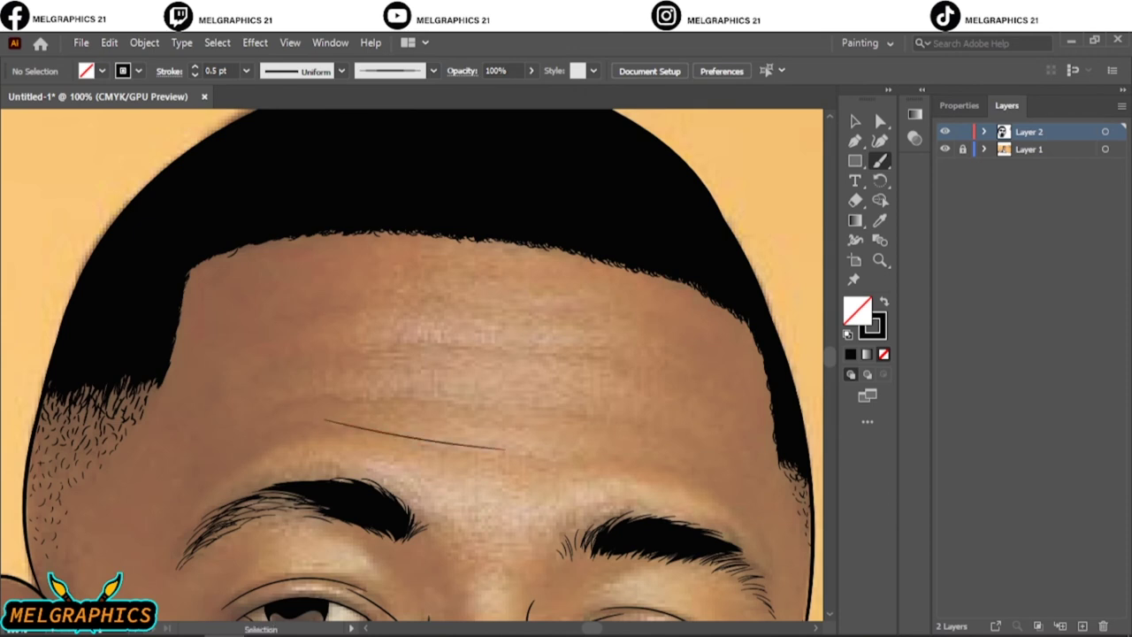
pyautogui.moveTo(693, 471); pyautogui.dragTo(694, 478)
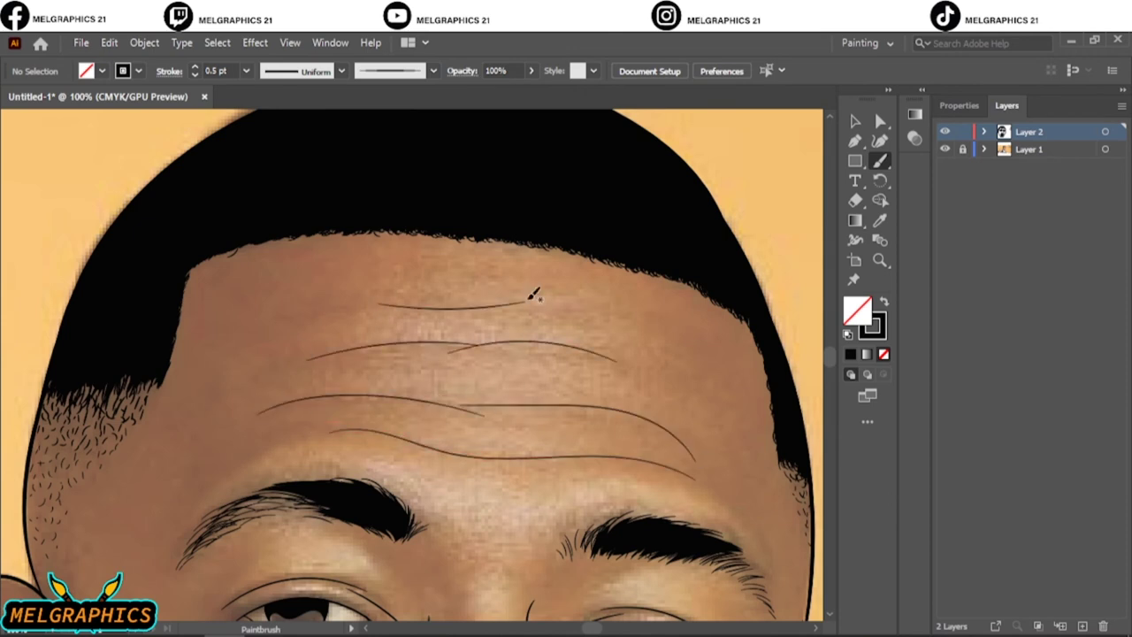
# Hide the reference photo and select all the line art
pyautogui.hotkey('ctrl', '0')
pyautogui.click(945, 150)
pyautogui.press('v')
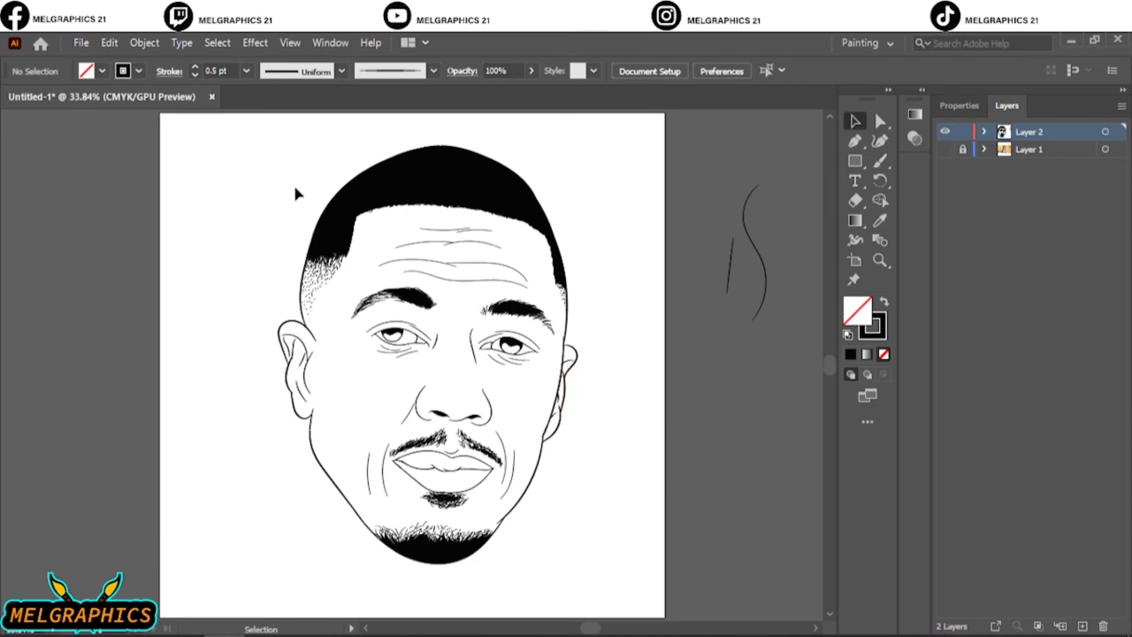
pyautogui.press('a')
pyautogui.hotkey('ctrl', 'a')
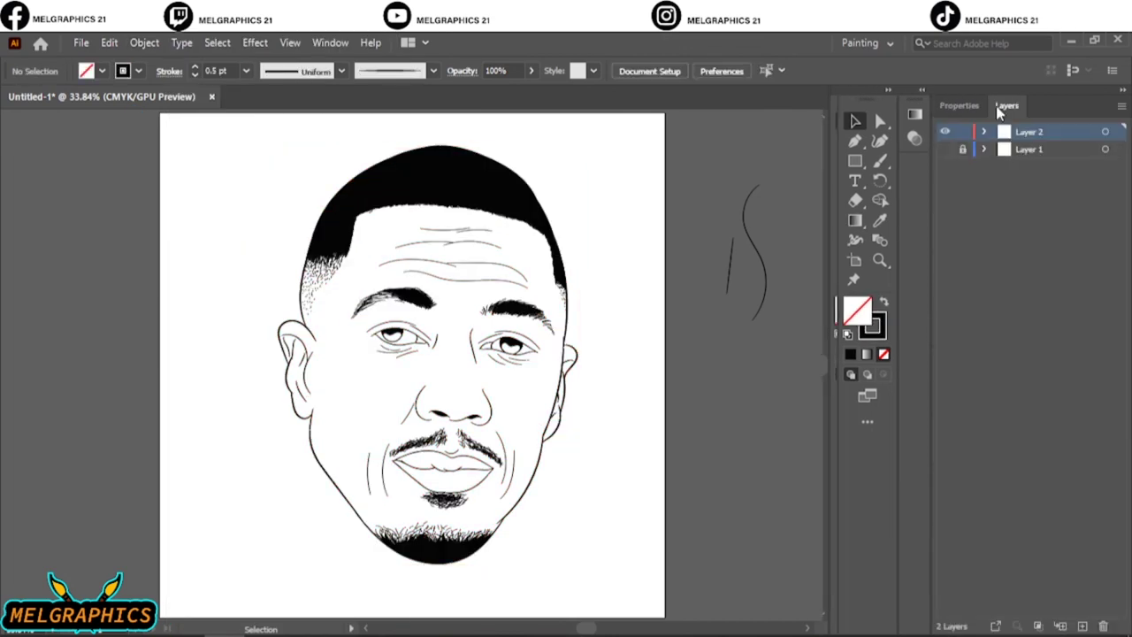
# Set the fill colour to a bright orange with no stroke
pyautogui.click(885, 303)
pyautogui.doubleClick(856, 310)
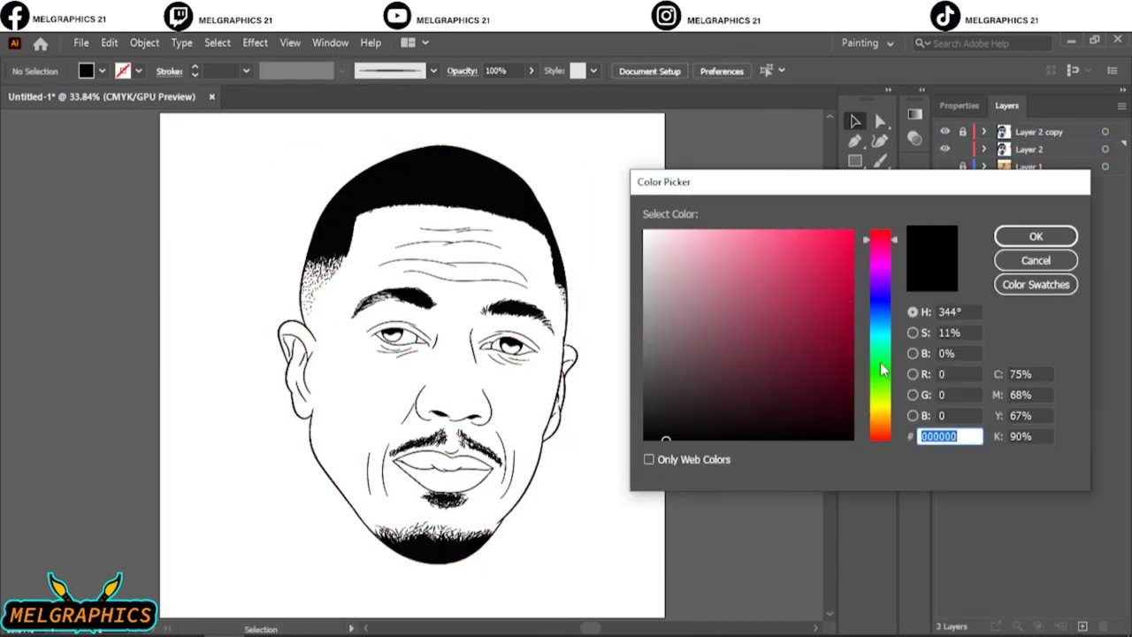
pyautogui.click(965, 233)
pyautogui.click(1004, 152)
pyautogui.doubleClick(857, 306)
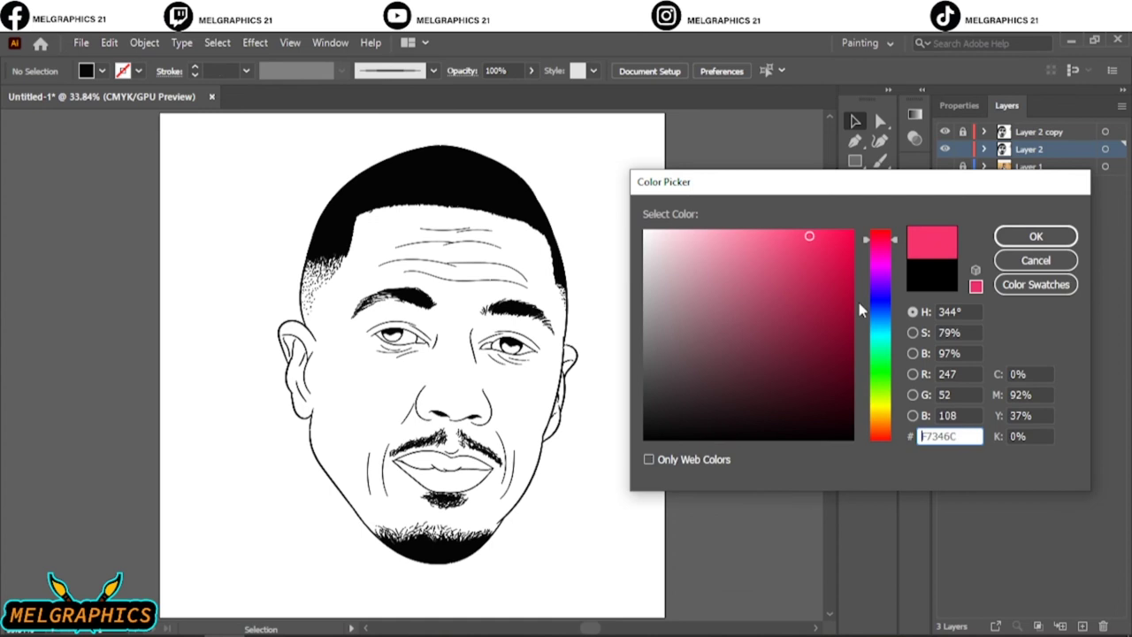
pyautogui.moveTo(883, 423); pyautogui.dragTo(898, 424)
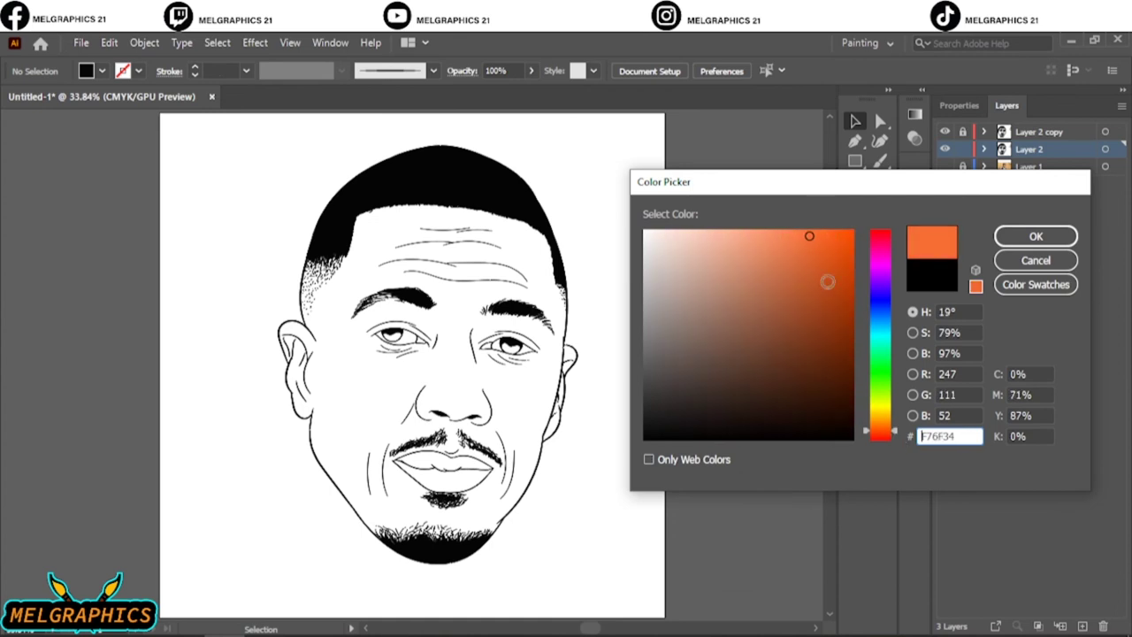
pyautogui.moveTo(826, 278); pyautogui.dragTo(799, 245)
pyautogui.click(1036, 236)
# Draw an orange rectangle over most of the artboard and send it behind the line art
pyautogui.click(855, 160)
pyautogui.moveTo(257, 139); pyautogui.dragTo(630, 586)
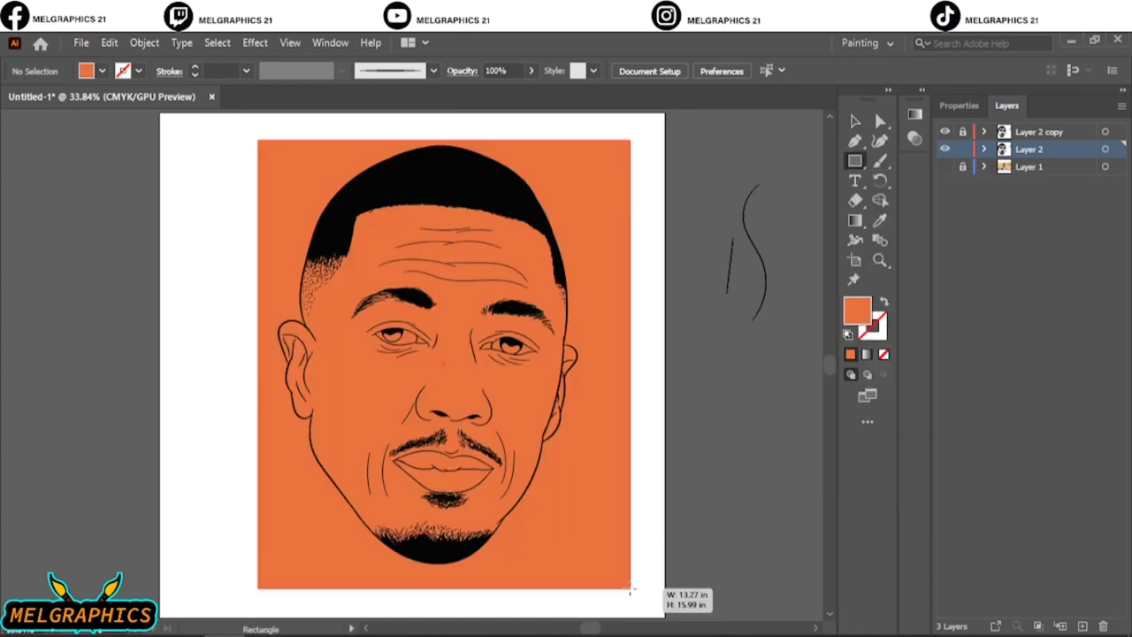
pyautogui.rightClick(601, 130)
pyautogui.click(813, 463)
pyautogui.press('v')
# Mute the rectangle's orange by reducing black and yellow in Adjust Color Balance
pyautogui.click(109, 43)
pyautogui.click(455, 376)
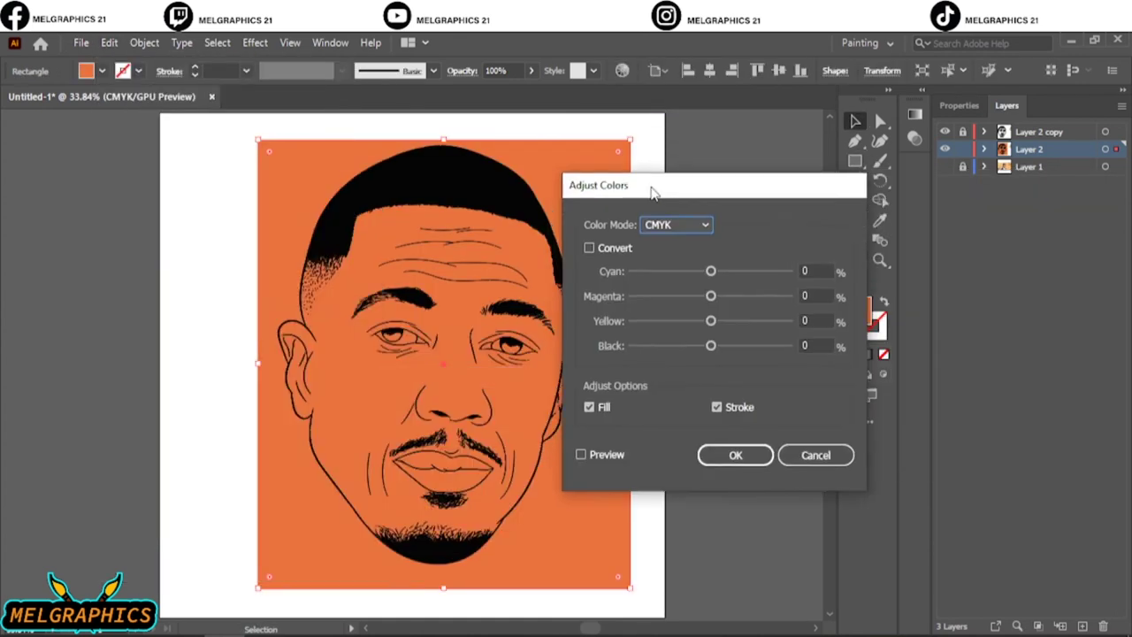
pyautogui.moveTo(601, 185); pyautogui.dragTo(631, 180)
pyautogui.click(611, 450)
pyautogui.moveTo(741, 340); pyautogui.dragTo(732, 298)
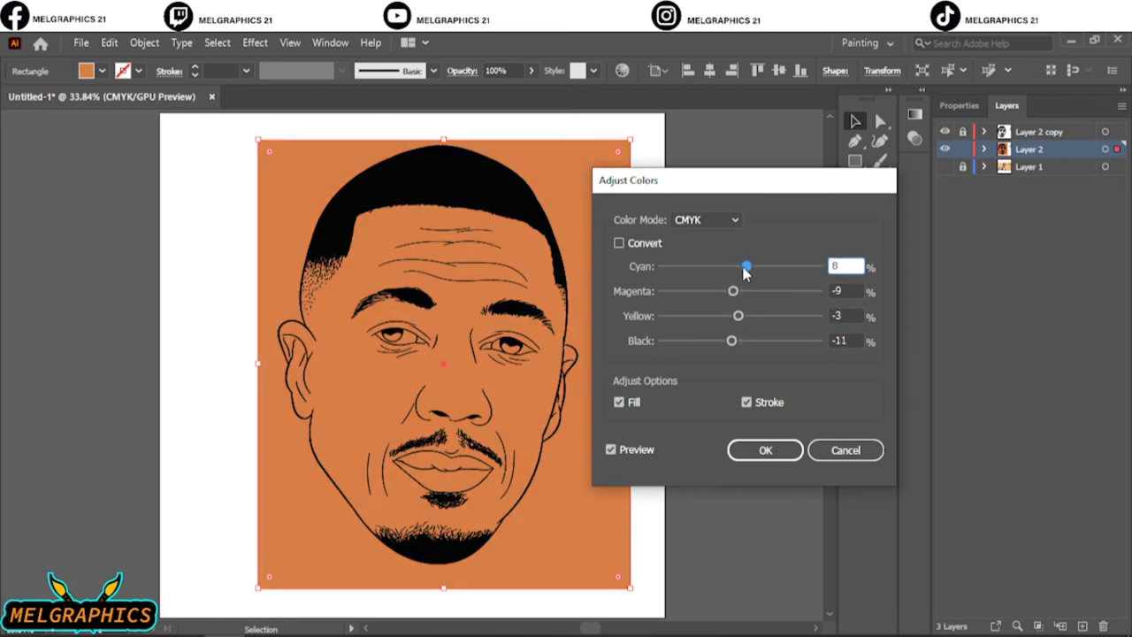
pyautogui.click(765, 449)
pyautogui.click(682, 434)
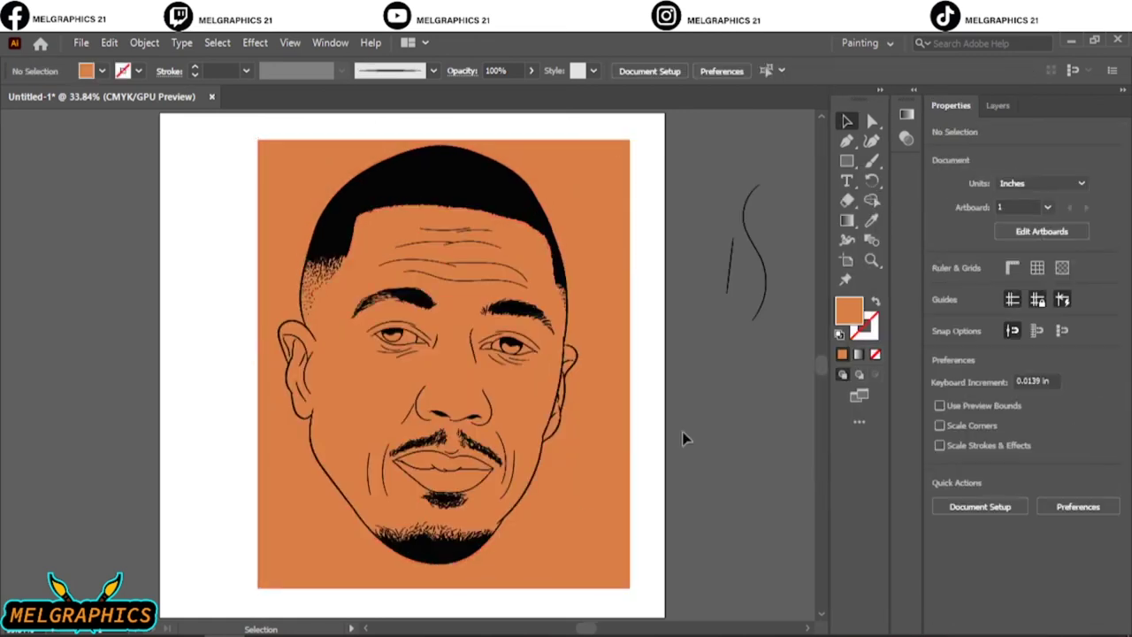
pyautogui.click(623, 358)
# Delete the old orange background and expand the appearance of all the artwork
pyautogui.doubleClick(611, 452)
pyautogui.press('Delete')
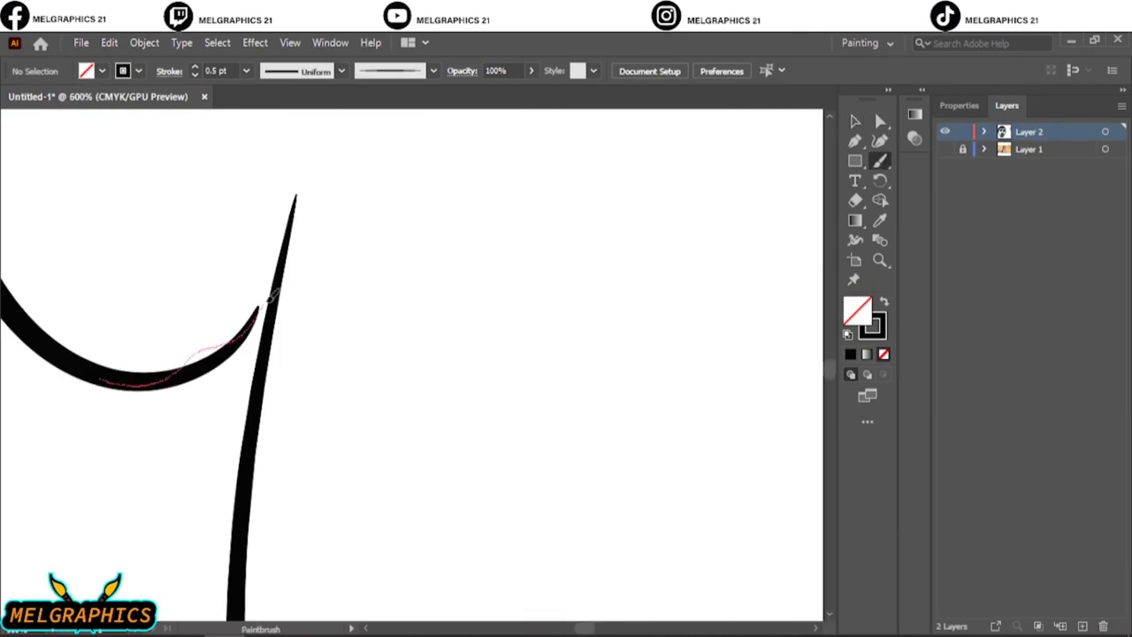
pyautogui.hotkey('ctrl', '0')
pyautogui.press('v')
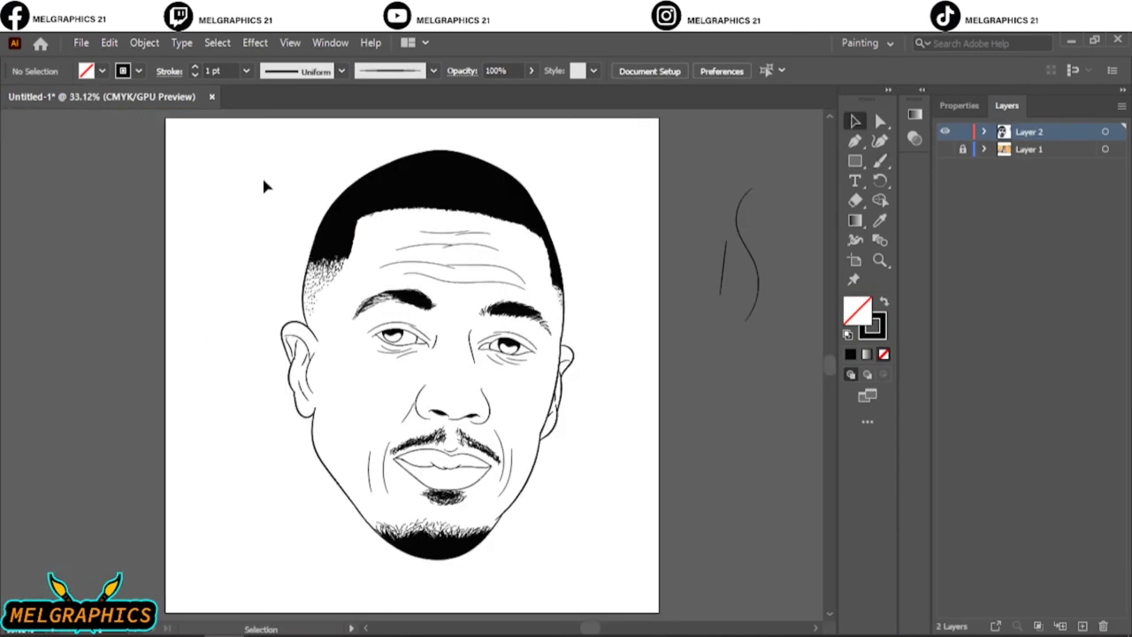
pyautogui.hotkey('ctrl', 'a')
pyautogui.click(145, 42)
pyautogui.click(346, 254)
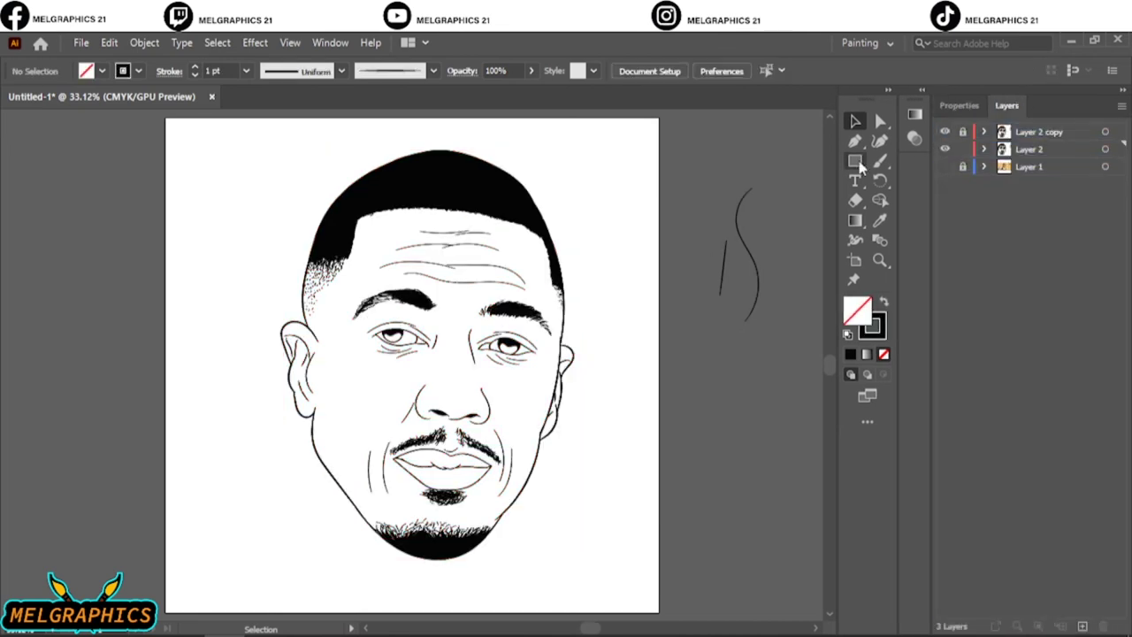
# Draw a new #EF7833 rectangle covering the face and send it behind the line art
pyautogui.click(856, 162)
pyautogui.doubleClick(856, 310)
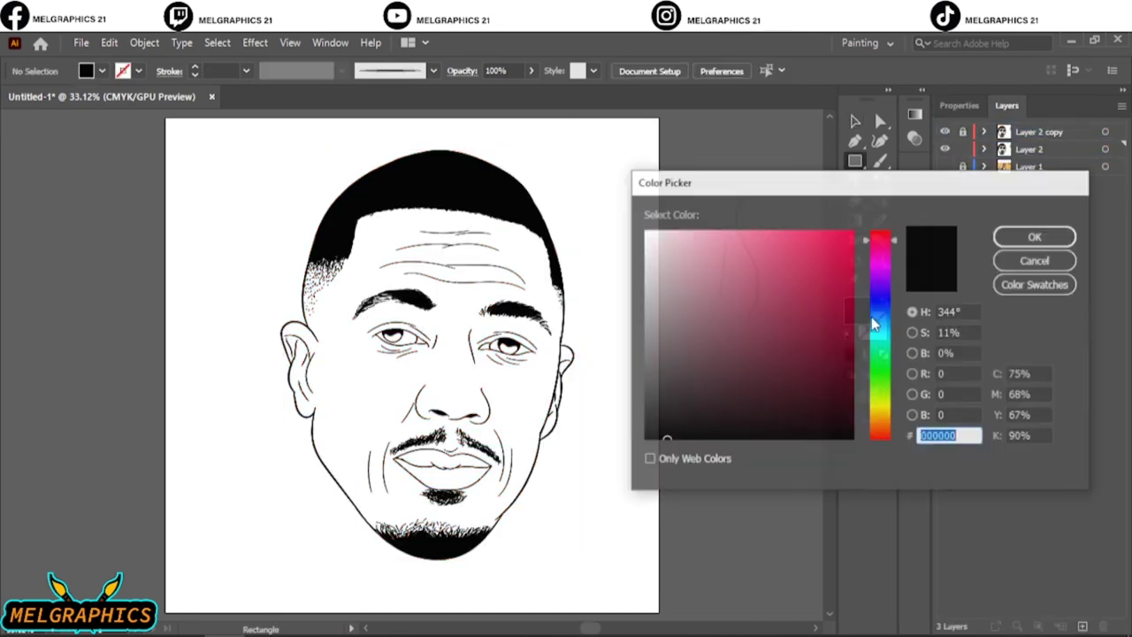
pyautogui.write('ef7833')
pyautogui.click(1046, 235)
pyautogui.moveTo(257, 150); pyautogui.dragTo(613, 565)
pyautogui.rightClick(497, 271)
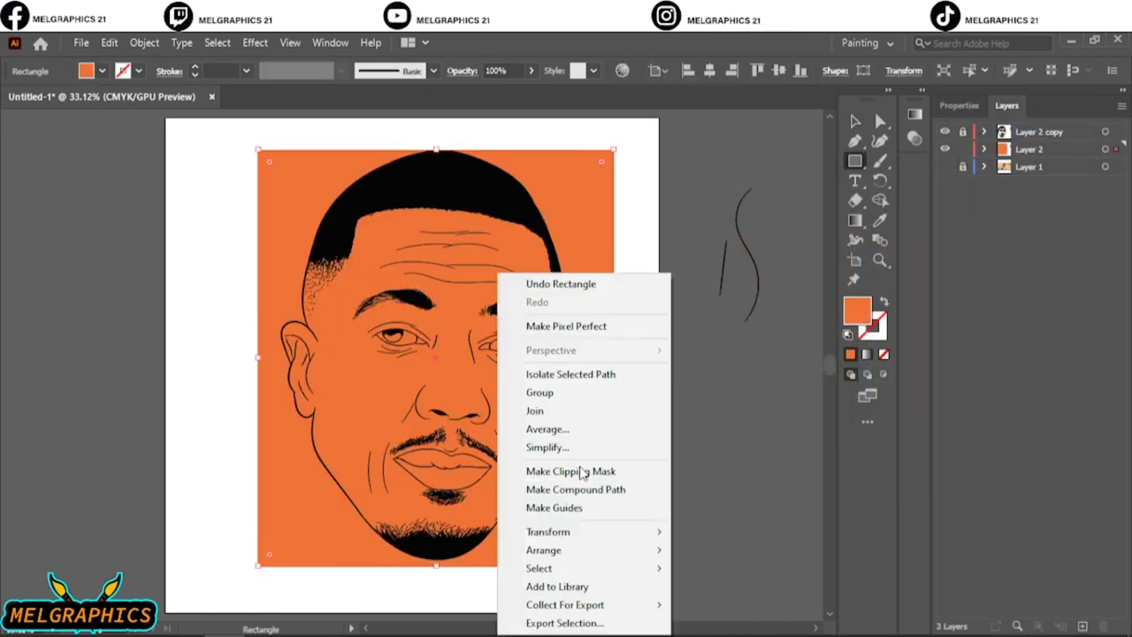
pyautogui.click(760, 609)
pyautogui.click(108, 43)
pyautogui.click(433, 333)
# Lighten the orange slightly by lowering its black and yellow with preview on
pyautogui.click(610, 449)
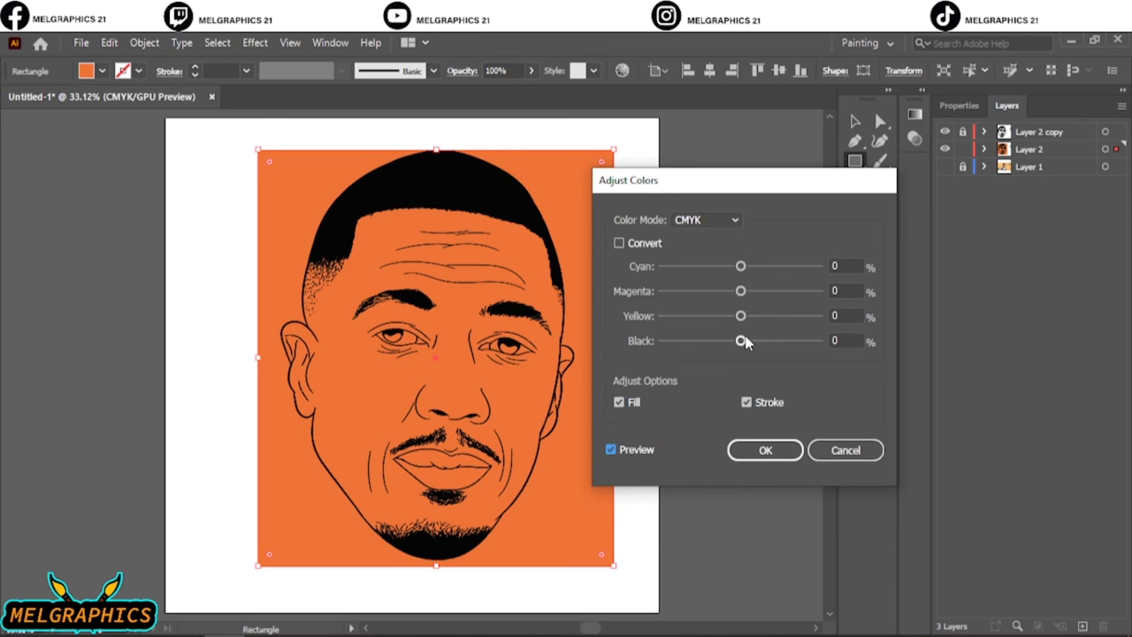
pyautogui.moveTo(741, 339); pyautogui.dragTo(737, 265)
pyautogui.click(765, 449)
pyautogui.rightClick(598, 276)
pyautogui.press('Escape')
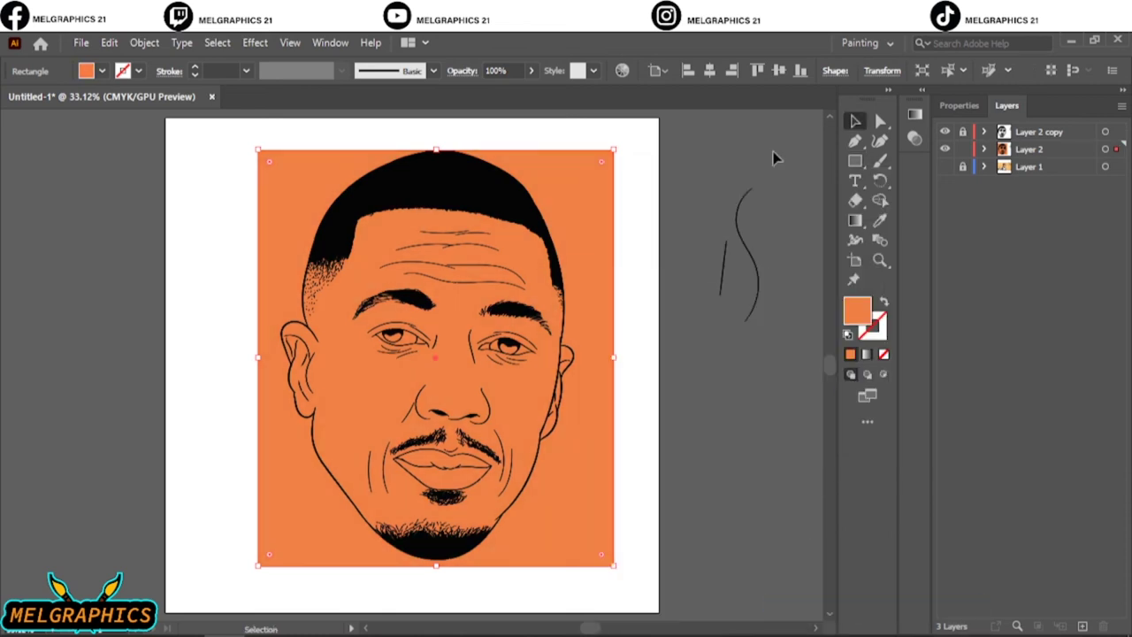
# Deselect everything and isolate the face artwork group from the Layers panel
pyautogui.press('v')
pyautogui.hotkey('ctrl', 'a')
pyautogui.click(824, 228)
pyautogui.click(998, 106)
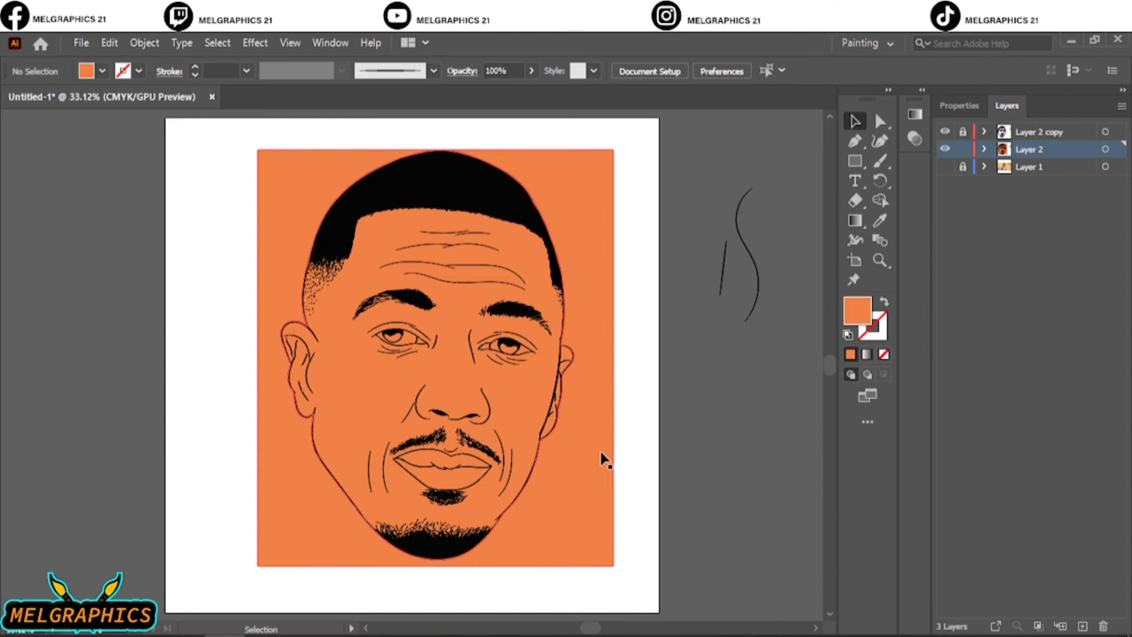
pyautogui.click(610, 390)
pyautogui.rightClick(610, 389)
pyautogui.click(672, 228)
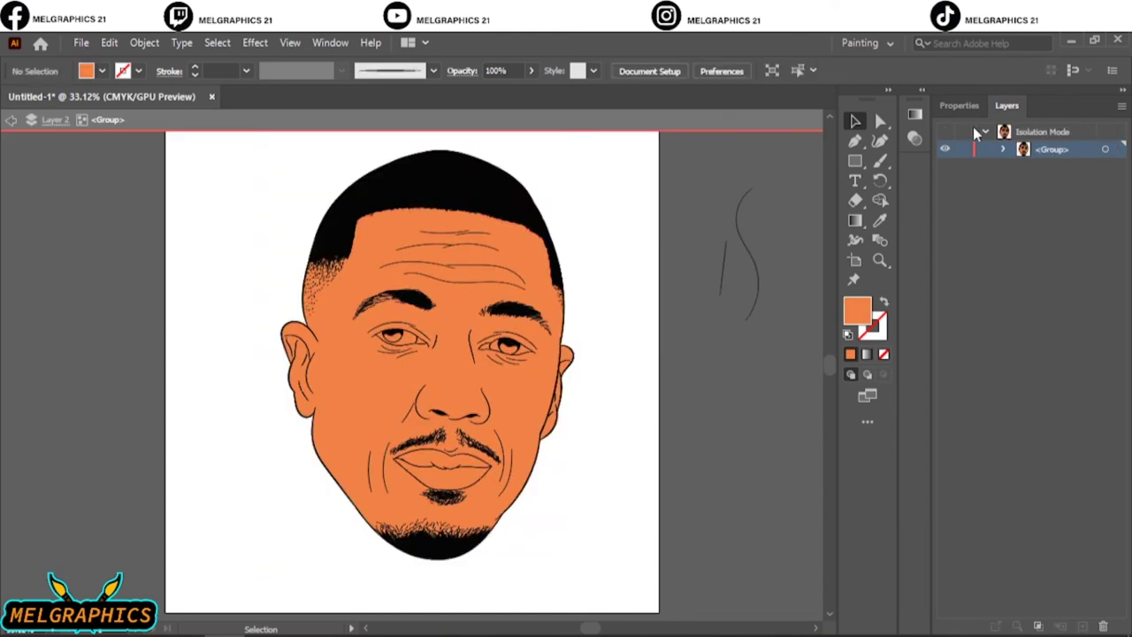
# Fill the lower lip with a salmon tone and the upper lip with a darker red-orange
pyautogui.scroll(4, 447, 482)
pyautogui.click(449, 485)
pyautogui.doubleClick(858, 311)
pyautogui.moveTo(784, 230); pyautogui.dragTo(818, 241)
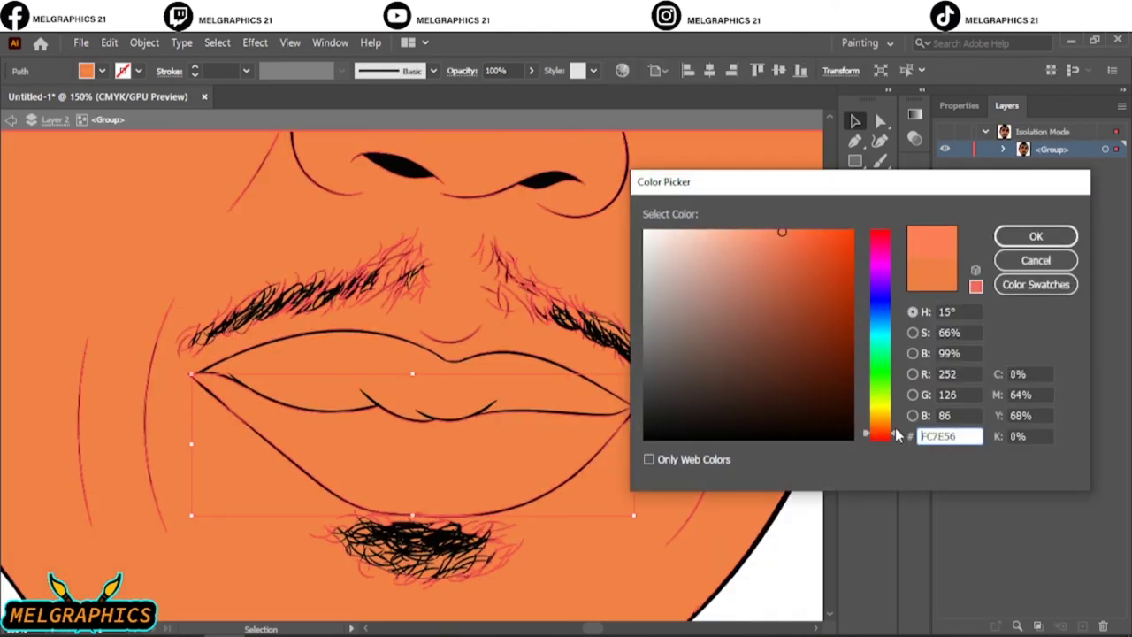
pyautogui.click(1036, 236)
pyautogui.click(572, 379)
pyautogui.doubleClick(856, 305)
pyautogui.click(794, 262)
pyautogui.click(1036, 236)
# Fill the white of the eye with near-white
pyautogui.scroll(2, 665, 384)
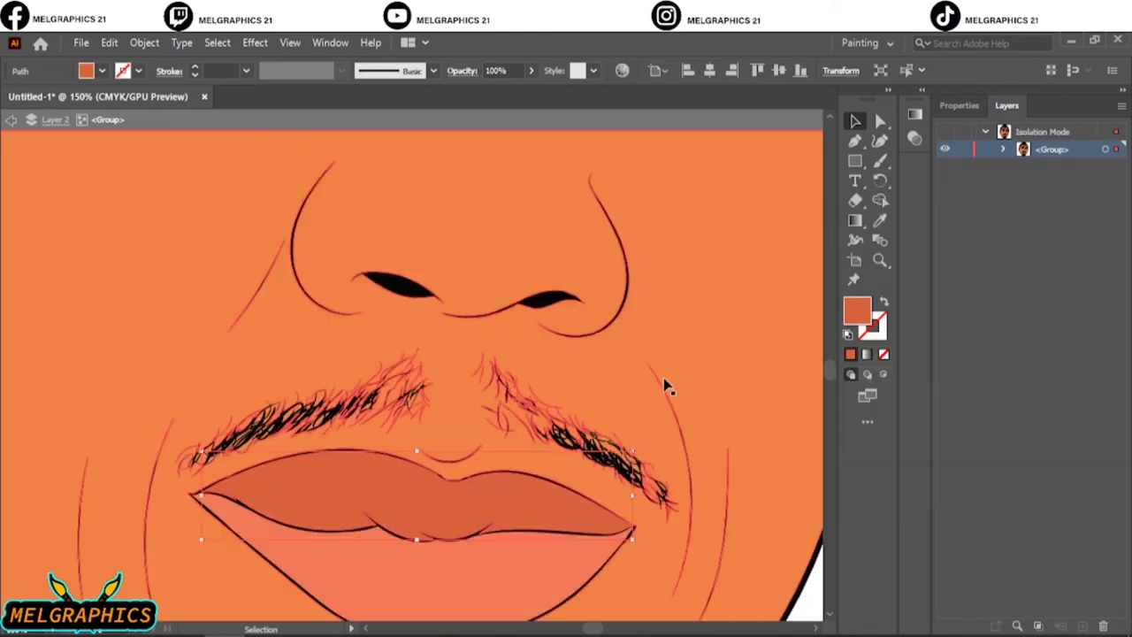
pyautogui.scroll(5, 665, 383)
pyautogui.click(212, 382)
pyautogui.doubleClick(856, 306)
pyautogui.click(662, 237)
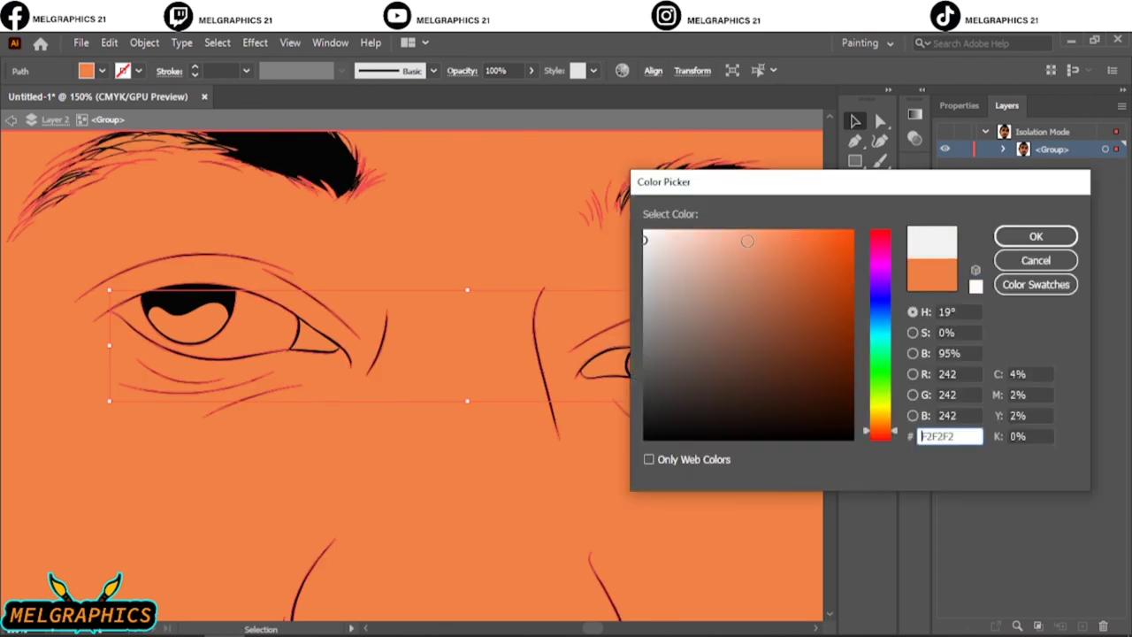
pyautogui.click(1036, 236)
# Colour the irises very dark brown and the inner eye corners red
pyautogui.click(345, 326)
pyautogui.doubleClick(857, 310)
pyautogui.click(844, 416)
pyautogui.click(792, 409)
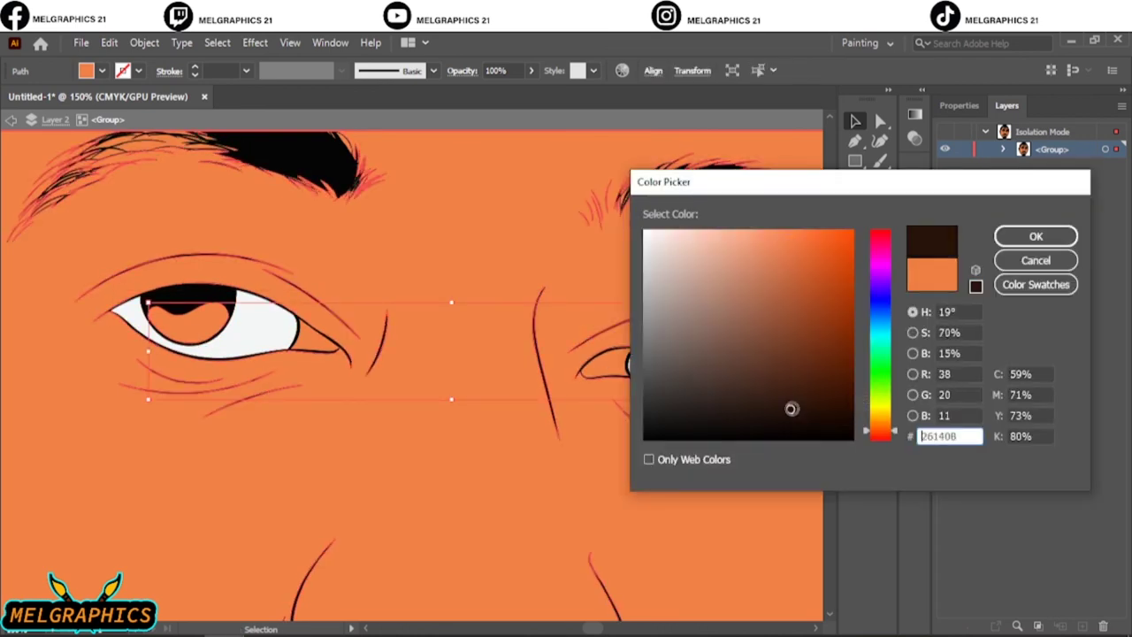
pyautogui.click(1035, 236)
pyautogui.doubleClick(856, 309)
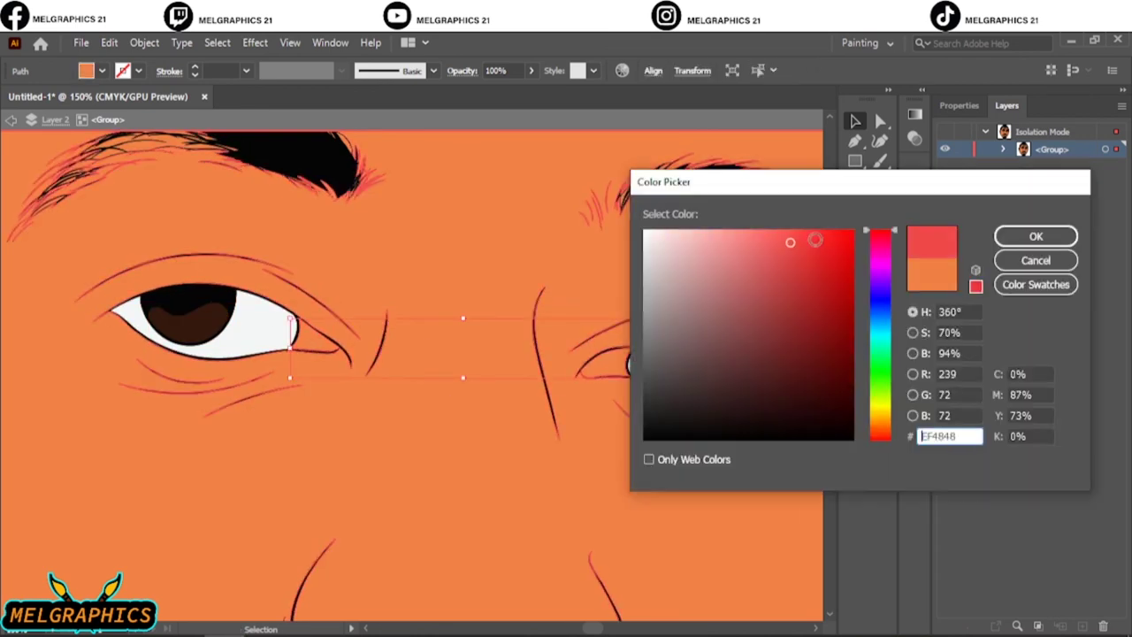
pyautogui.click(1036, 236)
pyautogui.click(190, 319)
pyautogui.doubleClick(856, 309)
pyautogui.click(1036, 236)
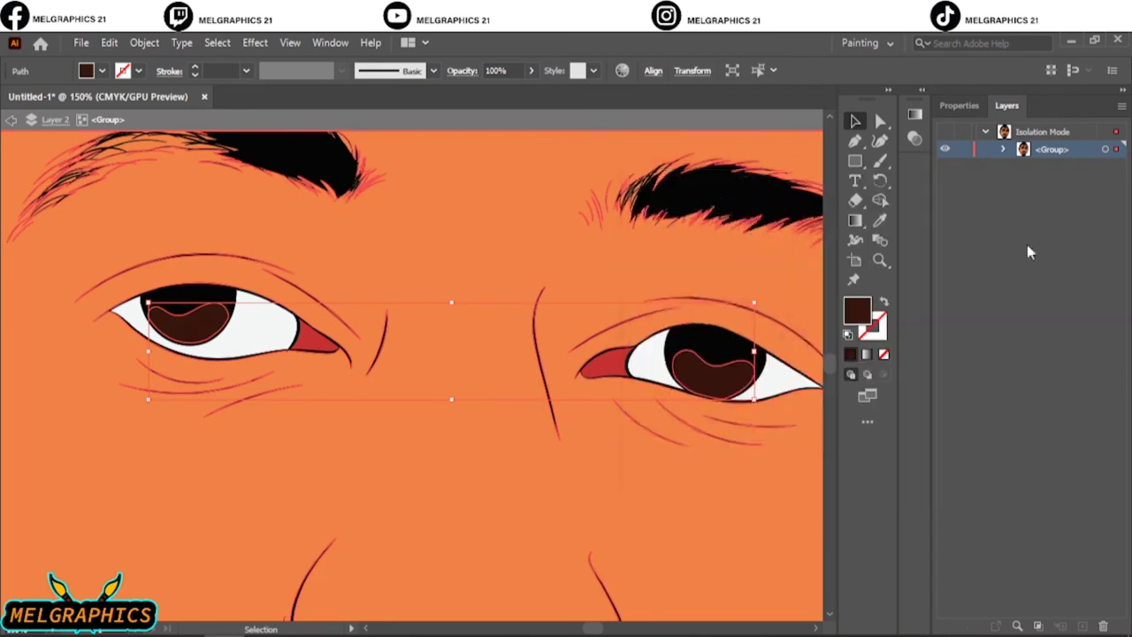
# Lighten the irises to a warmer brown with Adjust Color Balance, then exit the isolated face group
pyautogui.click(109, 42)
pyautogui.click(425, 309)
pyautogui.click(611, 449)
pyautogui.moveTo(740, 340)
pyautogui.mouseDown()
pyautogui.moveTo(727, 342)
pyautogui.moveTo(737, 291)
pyautogui.moveTo(728, 266)
pyautogui.mouseUp()
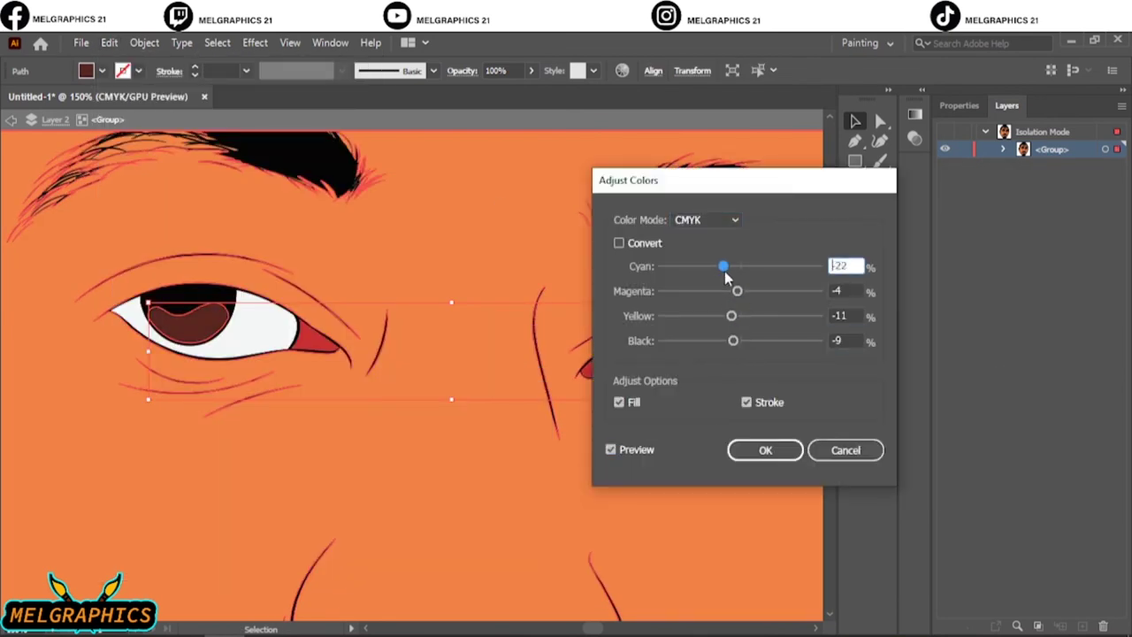
pyautogui.click(742, 449)
pyautogui.hotkey('ctrl', '0')
pyautogui.press('Escape')
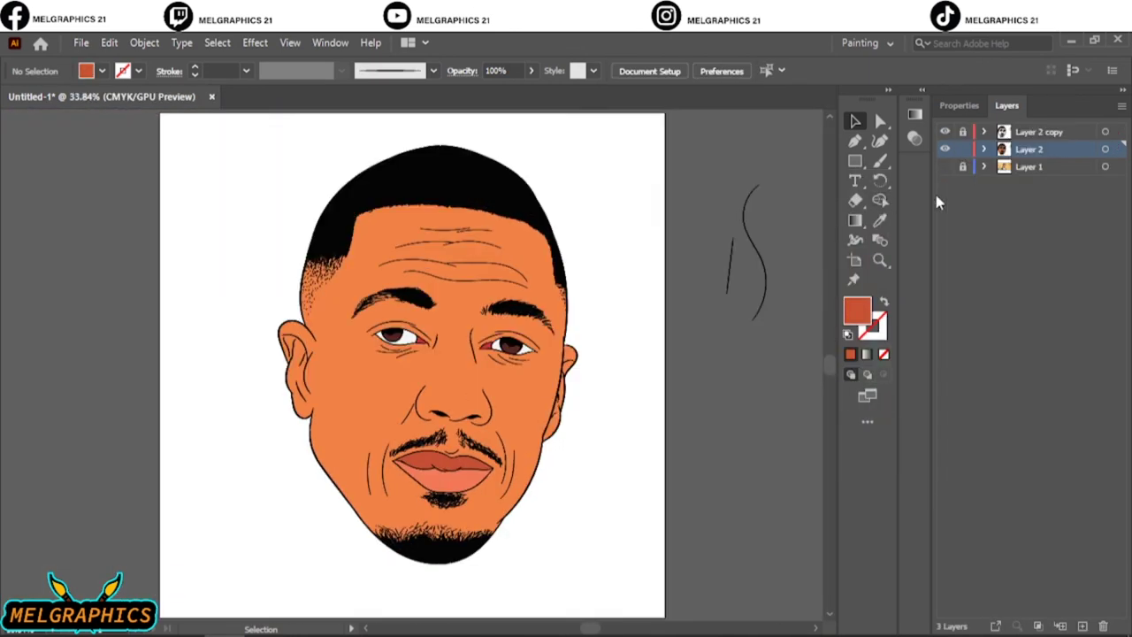
pyautogui.moveTo(1028, 148); pyautogui.dragTo(1082, 626)
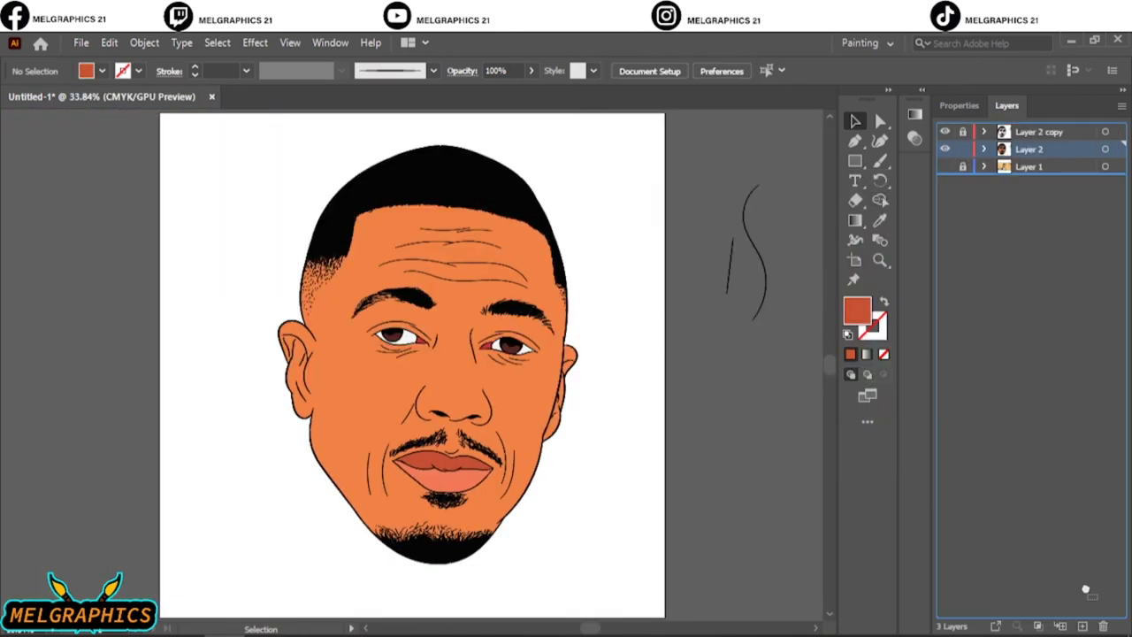
pyautogui.click(962, 166)
pyautogui.press('a')
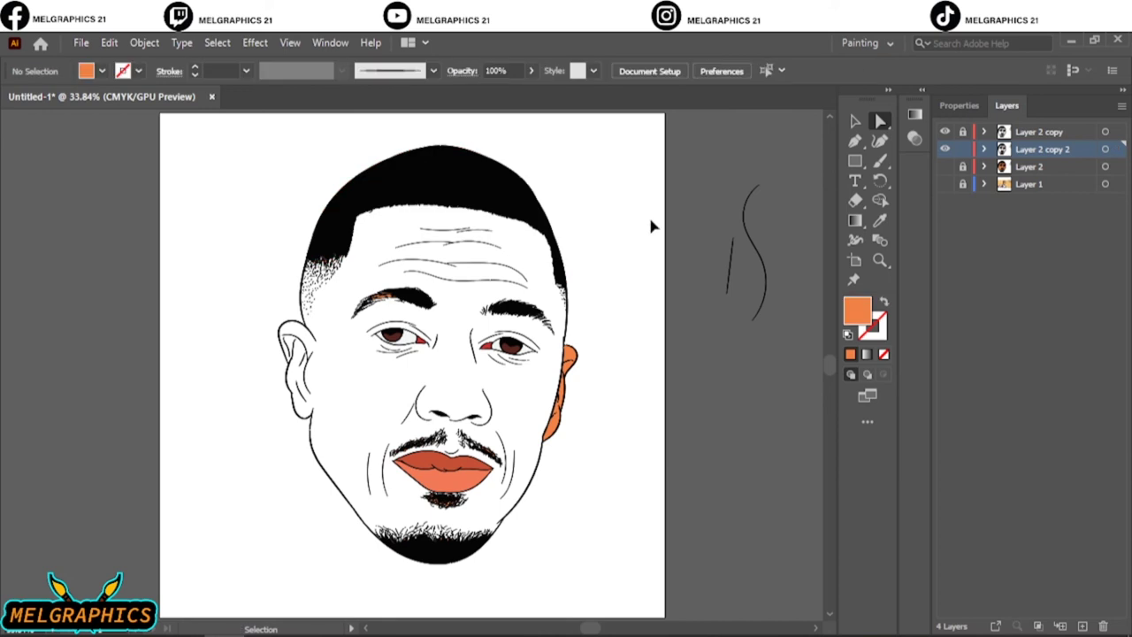
pyautogui.hotkey('ctrl', 'z')
pyautogui.hotkey('ctrl', 'z')
pyautogui.hotkey('ctrl', 'z')
pyautogui.click(984, 148)
pyautogui.click(993, 167)
pyautogui.scroll(-1, 994, 170)
pyautogui.scroll(-5, 1005, 345)
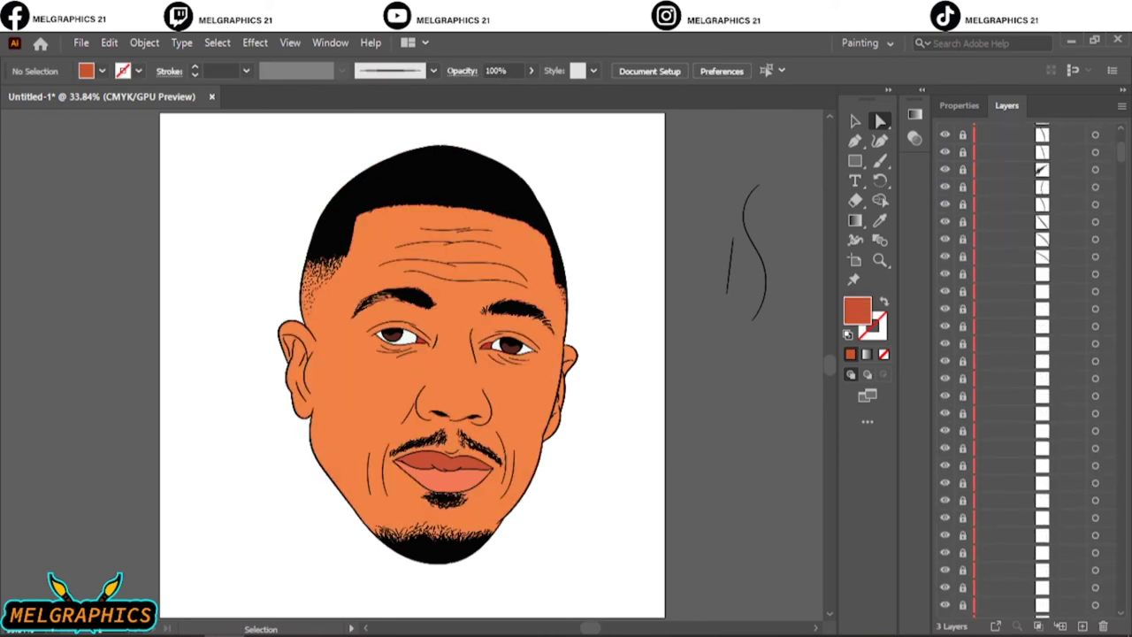
pyautogui.scroll(-5, 1006, 345)
pyautogui.scroll(-3, 1006, 345)
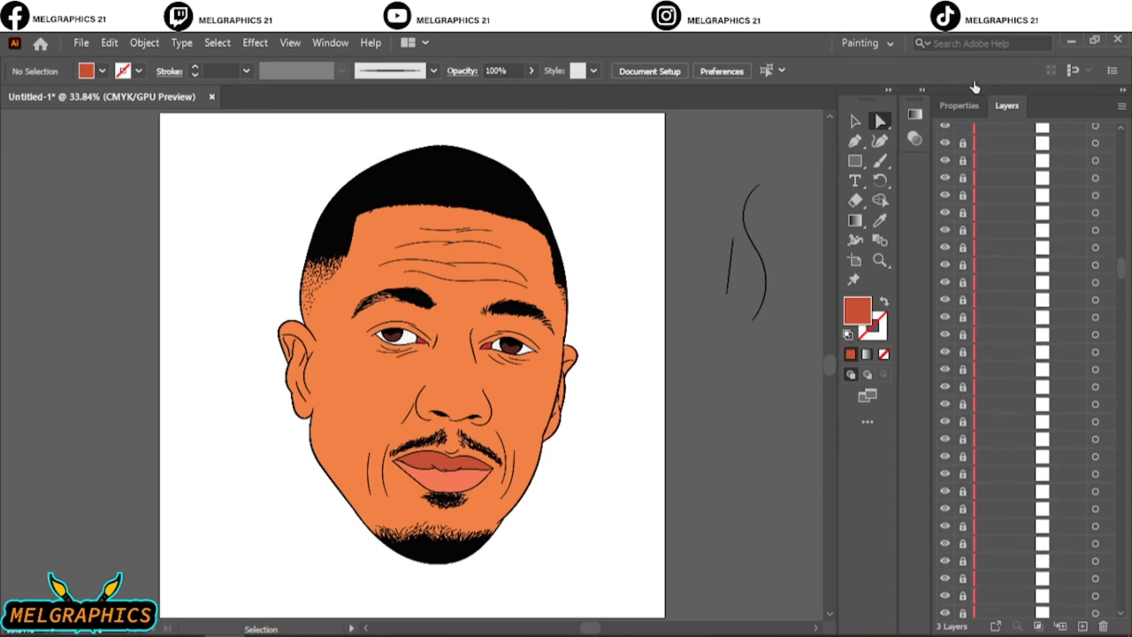
pyautogui.scroll(5, 1053, 252)
pyautogui.scroll(2, 1053, 252)
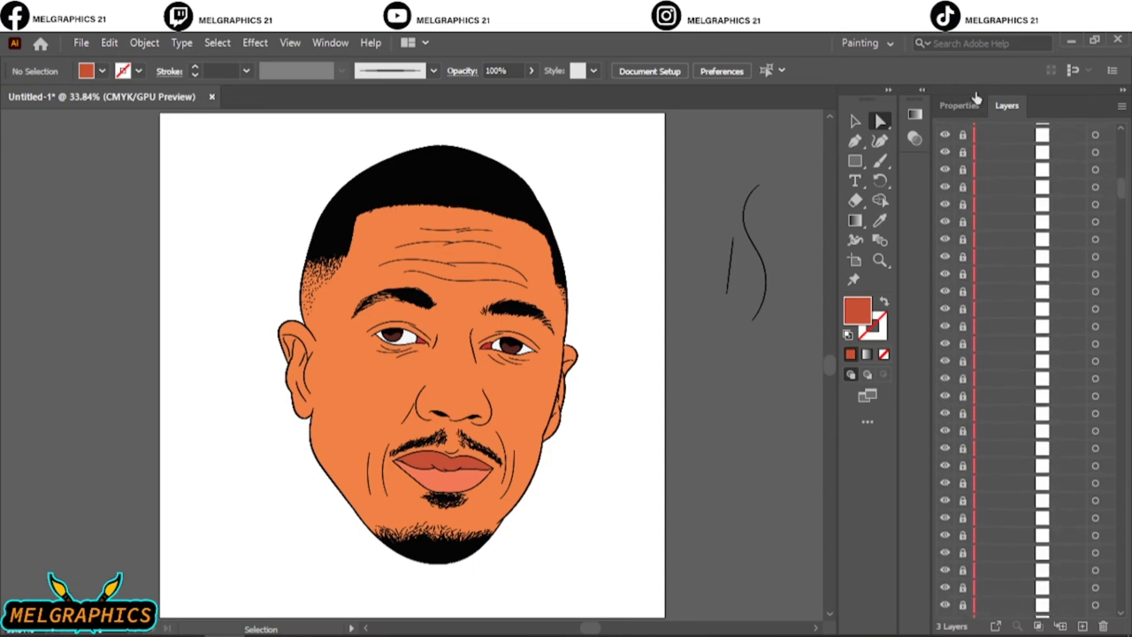
pyautogui.scroll(3, 1049, 271)
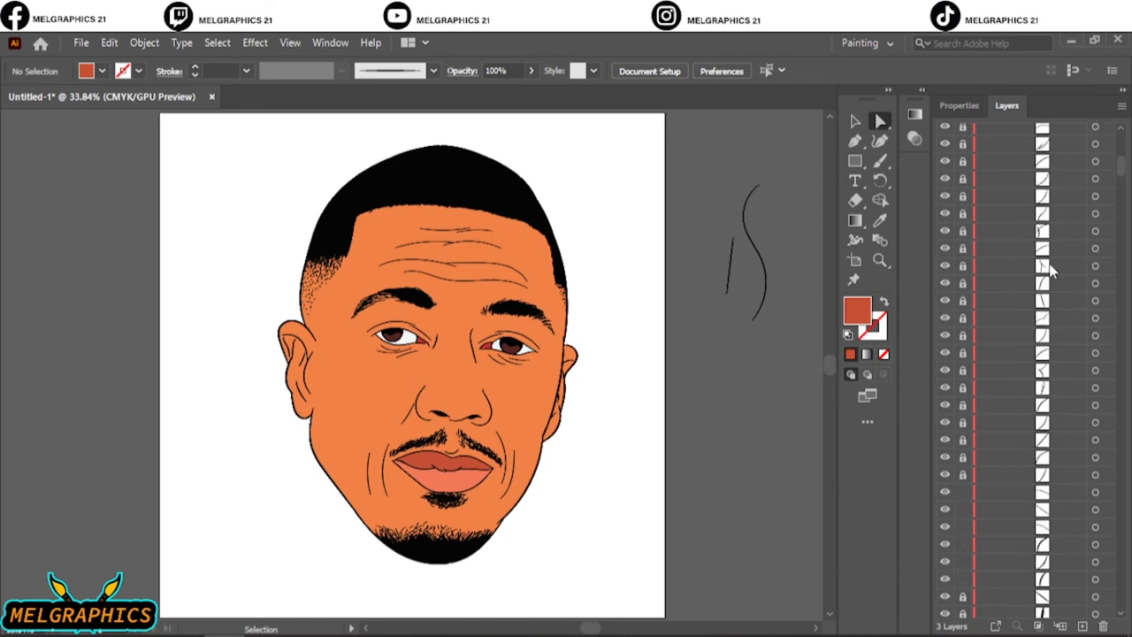
pyautogui.click(982, 137)
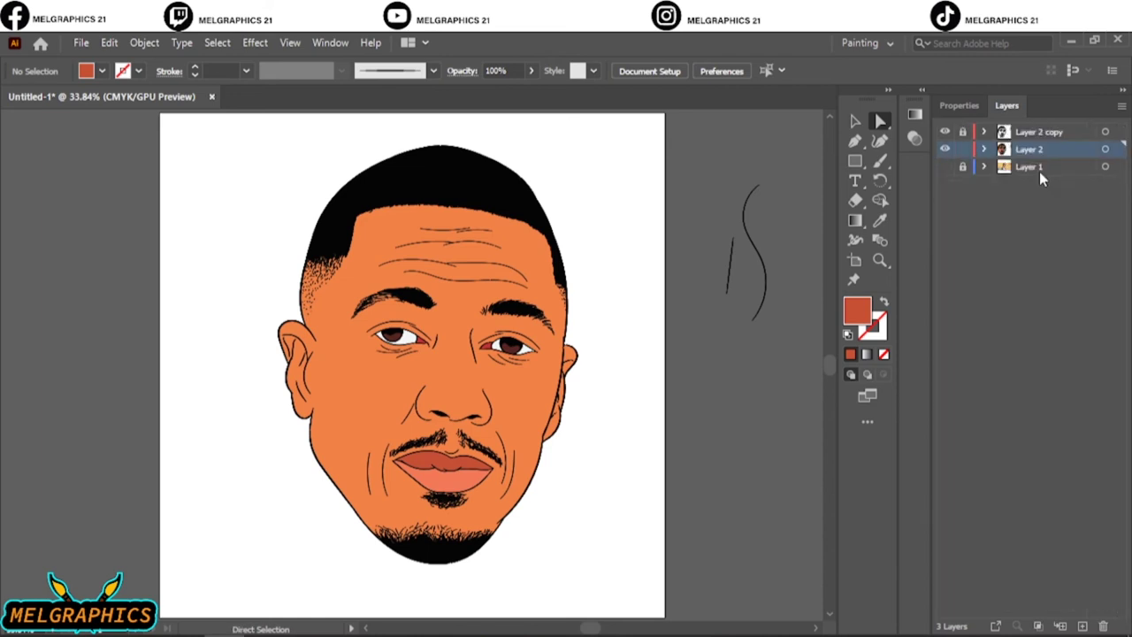
pyautogui.click(1084, 625)
pyautogui.click(984, 148)
# With Direct Selection, marquee-select and delete the stray orange fills on the mustache's left part
pyautogui.click(881, 122)
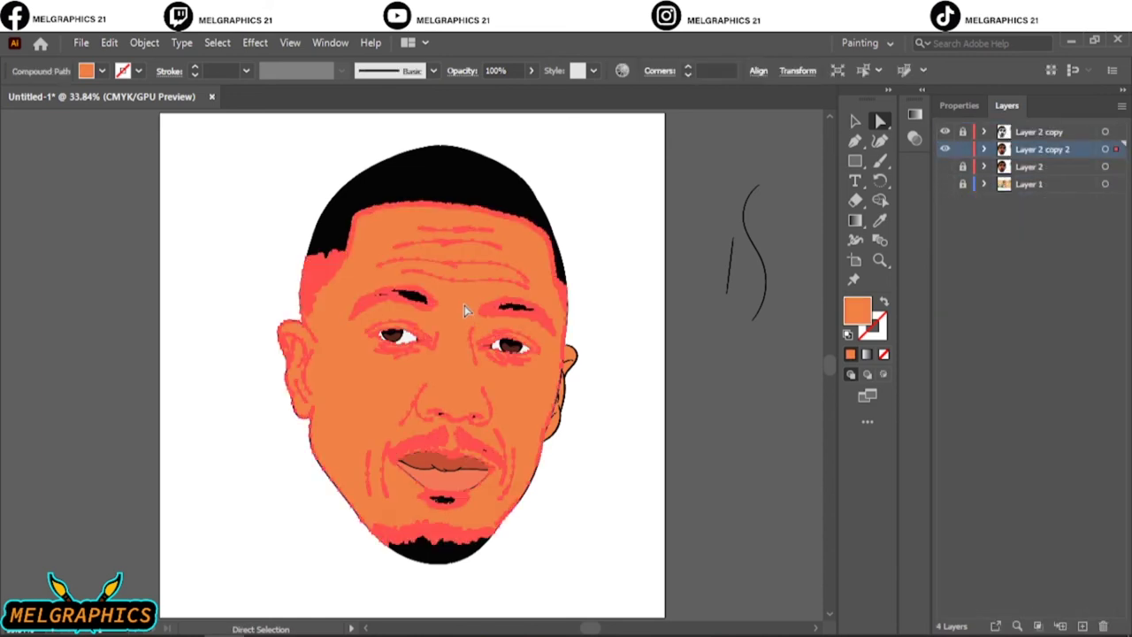
pyautogui.scroll(3, 451, 173)
pyautogui.moveTo(81, 217); pyautogui.dragTo(792, 582)
pyautogui.scroll(-5, 791, 582)
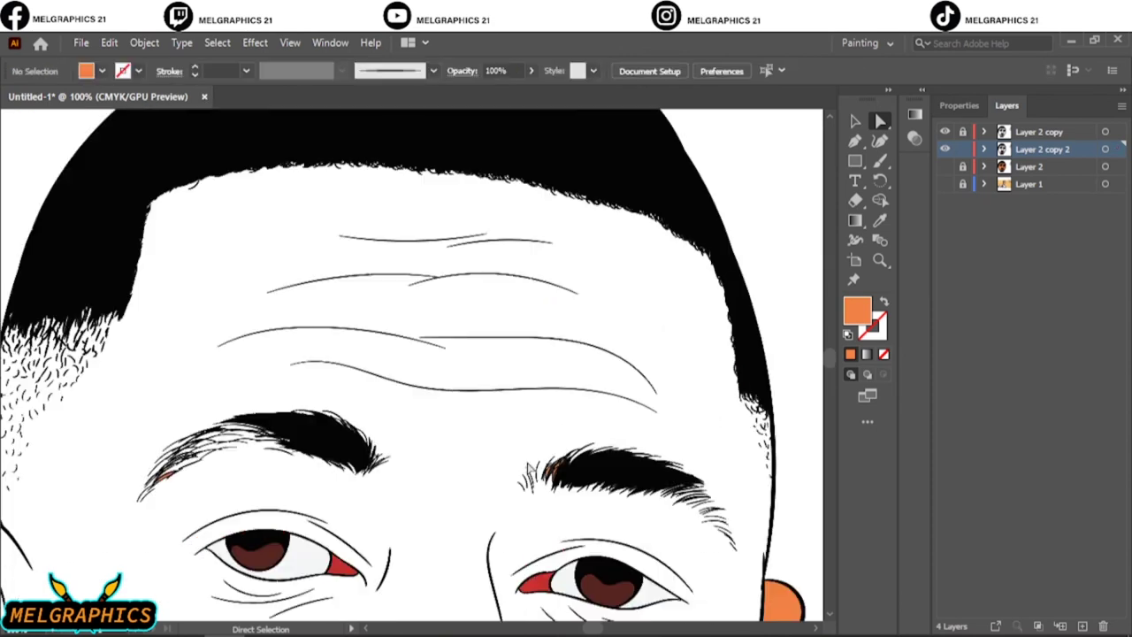
pyautogui.moveTo(227, 384); pyautogui.dragTo(414, 498)
pyautogui.scroll(-2, 767, 448)
pyautogui.scroll(-5, 291, 486)
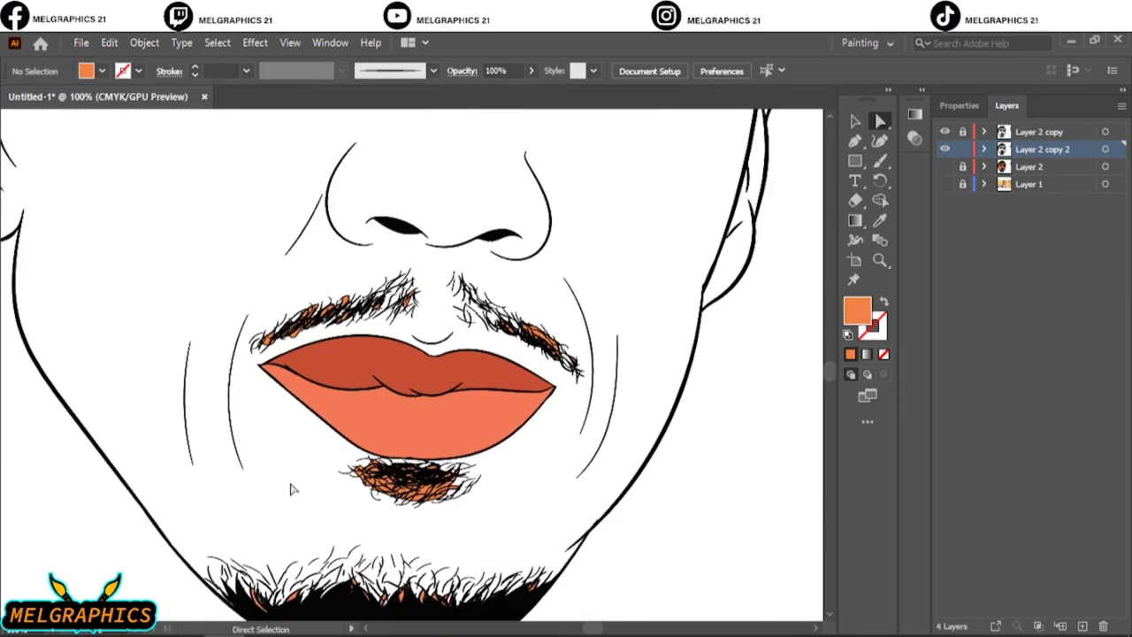
pyautogui.scroll(-2, 309, 366)
pyautogui.scroll(2, 308, 367)
pyautogui.scroll(3, 332, 472)
pyautogui.moveTo(13, 325); pyautogui.dragTo(238, 482)
pyautogui.press('Delete')
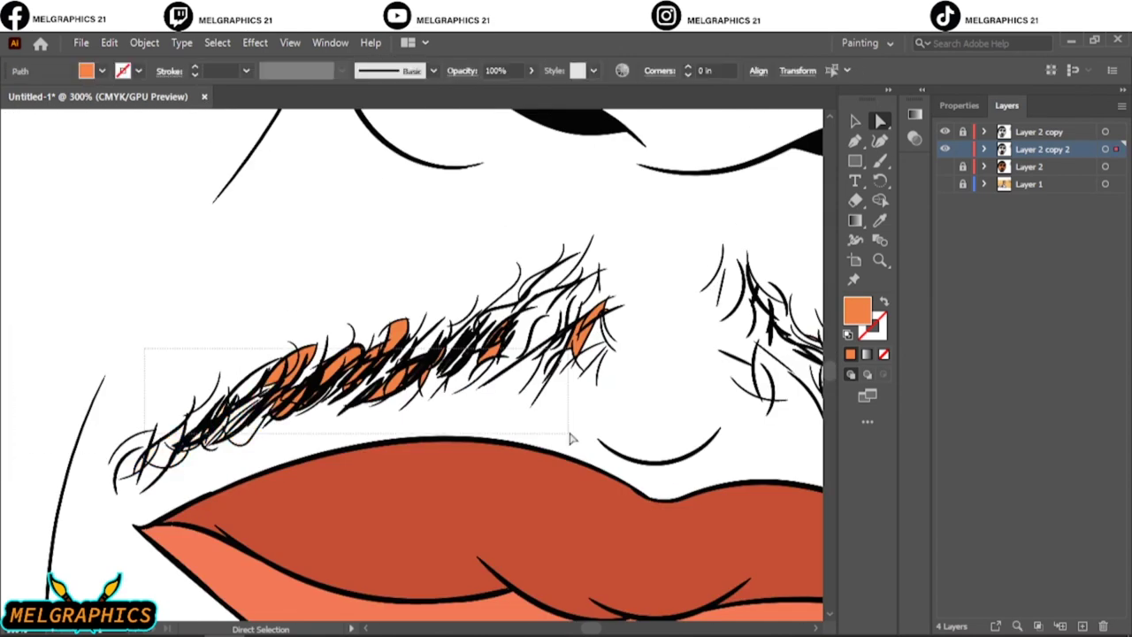
# Delete the remaining orange fills at the mustache's right end
pyautogui.moveTo(265, 266); pyautogui.dragTo(705, 381)
pyautogui.press('Delete')
pyautogui.hscroll(5, 688, 384)
pyautogui.moveTo(250, 141); pyautogui.dragTo(509, 359)
pyautogui.press('Delete')
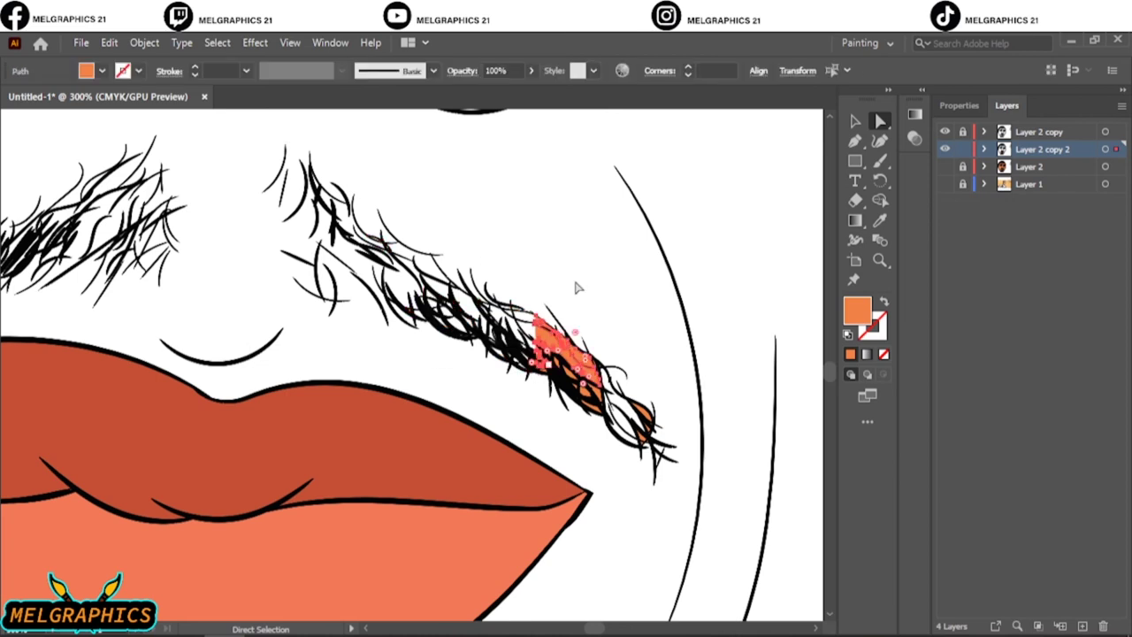
pyautogui.moveTo(581, 336); pyautogui.dragTo(714, 505)
pyautogui.scroll(-5, 575, 501)
pyautogui.scroll(2, 575, 501)
pyautogui.hscroll(-5, 575, 501)
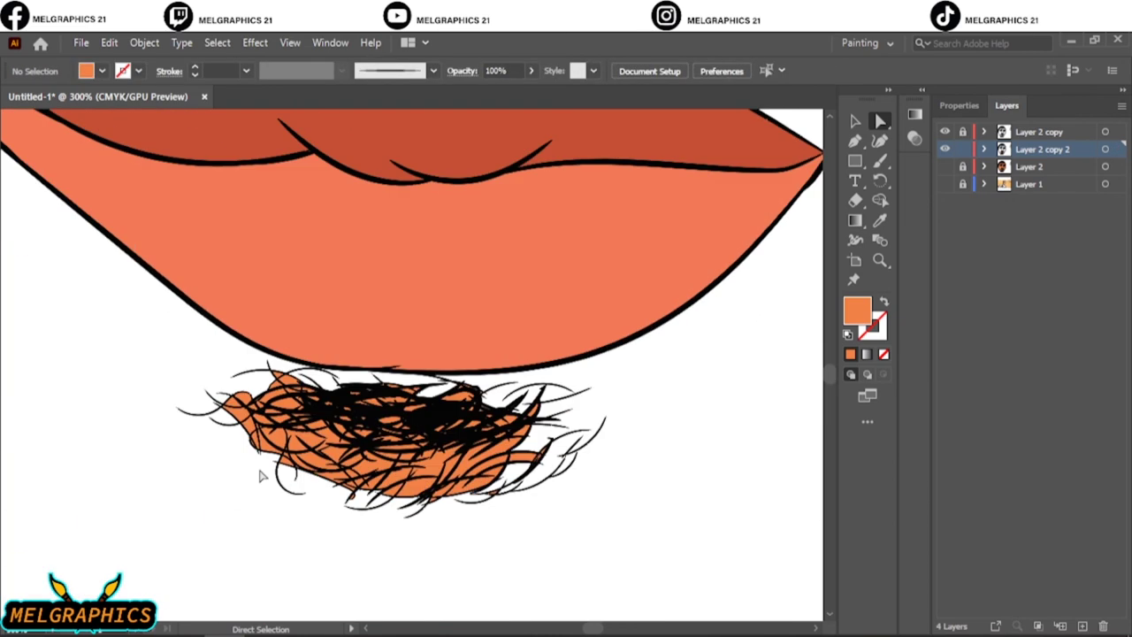
# Delete the chin hair's orange fills, fit the artboard in view and make Layer 2 active
pyautogui.moveTo(260, 470); pyautogui.dragTo(601, 538)
pyautogui.press('Delete')
pyautogui.hotkey('ctrl', '0')
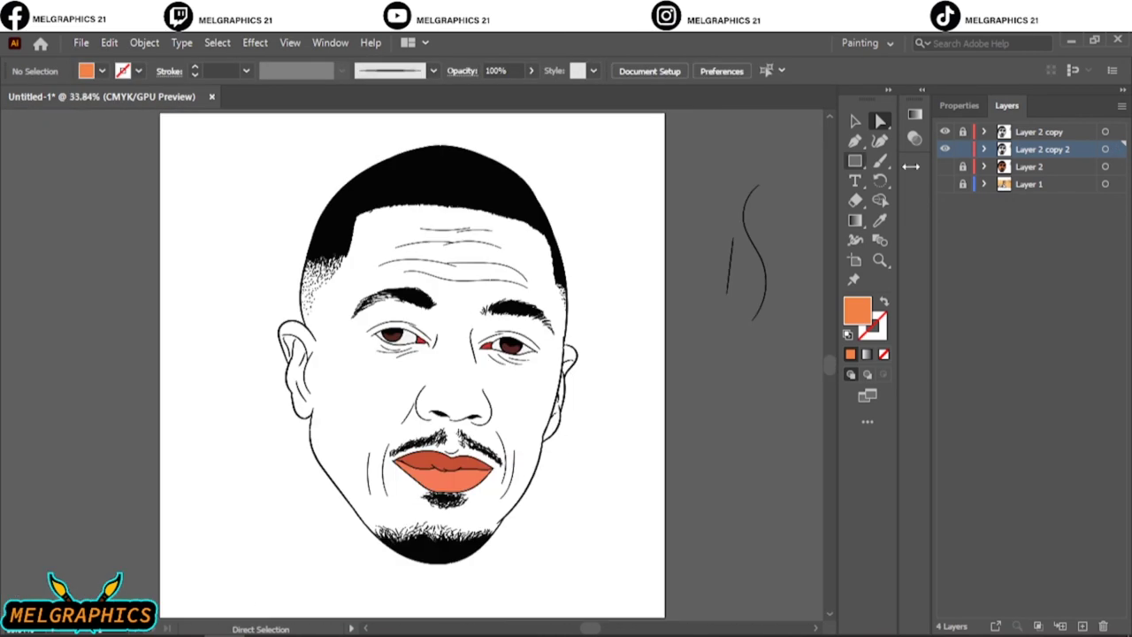
pyautogui.click(1029, 166)
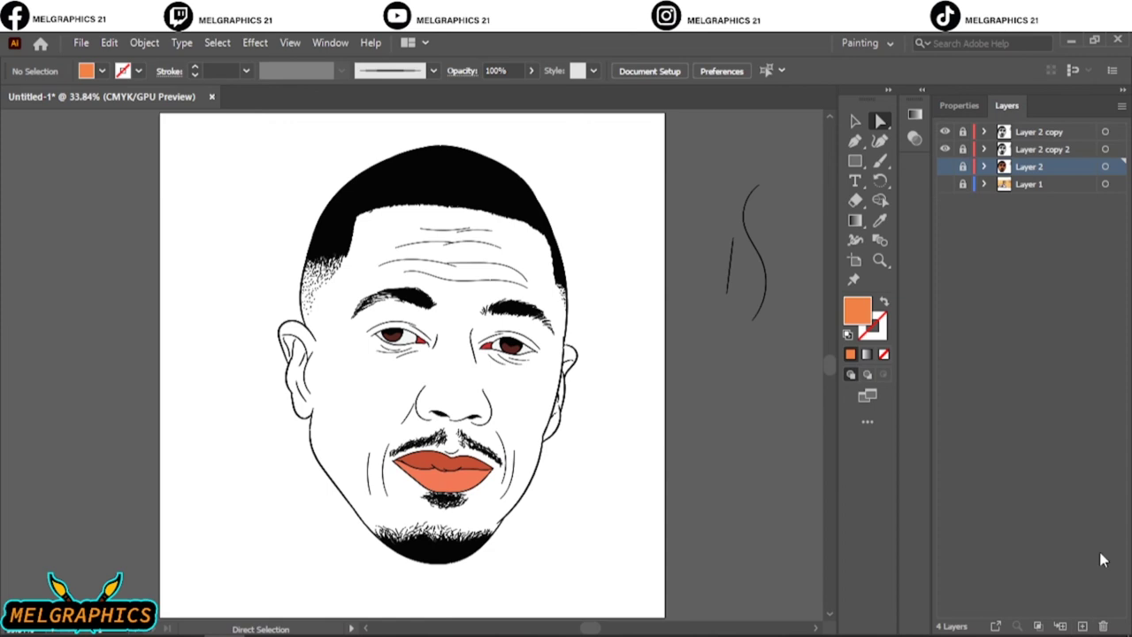
# Add a new layer above Layer 2 and set the fill to a darker orange
pyautogui.click(1083, 625)
pyautogui.click(945, 184)
pyautogui.click(945, 184)
pyautogui.click(945, 202)
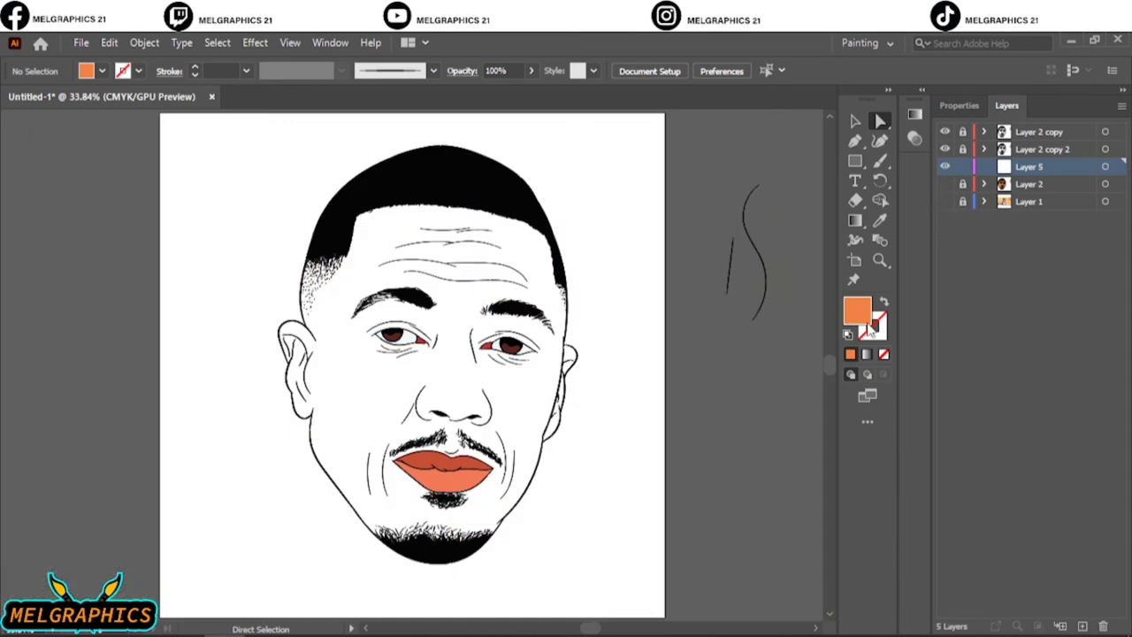
pyautogui.doubleClick(857, 310)
pyautogui.click(1037, 240)
pyautogui.scroll(3, 430, 398)
pyautogui.scroll(2, 430, 398)
# Draw a filled Pencil shadow shape over the nose
pyautogui.press('n')
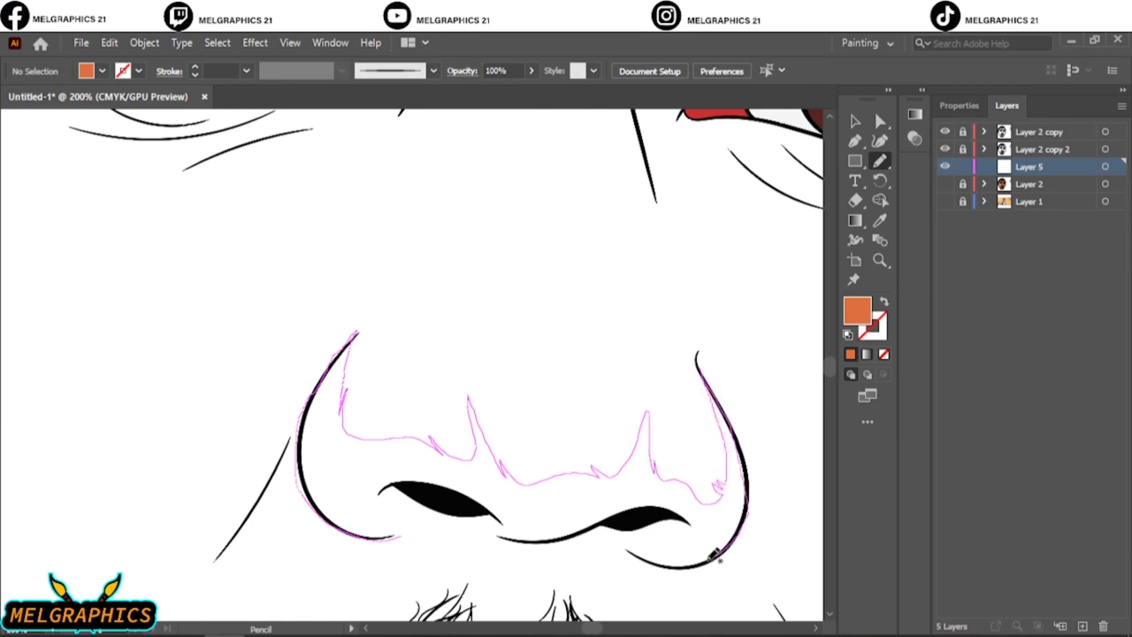
pyautogui.moveTo(362, 523); pyautogui.dragTo(366, 529)
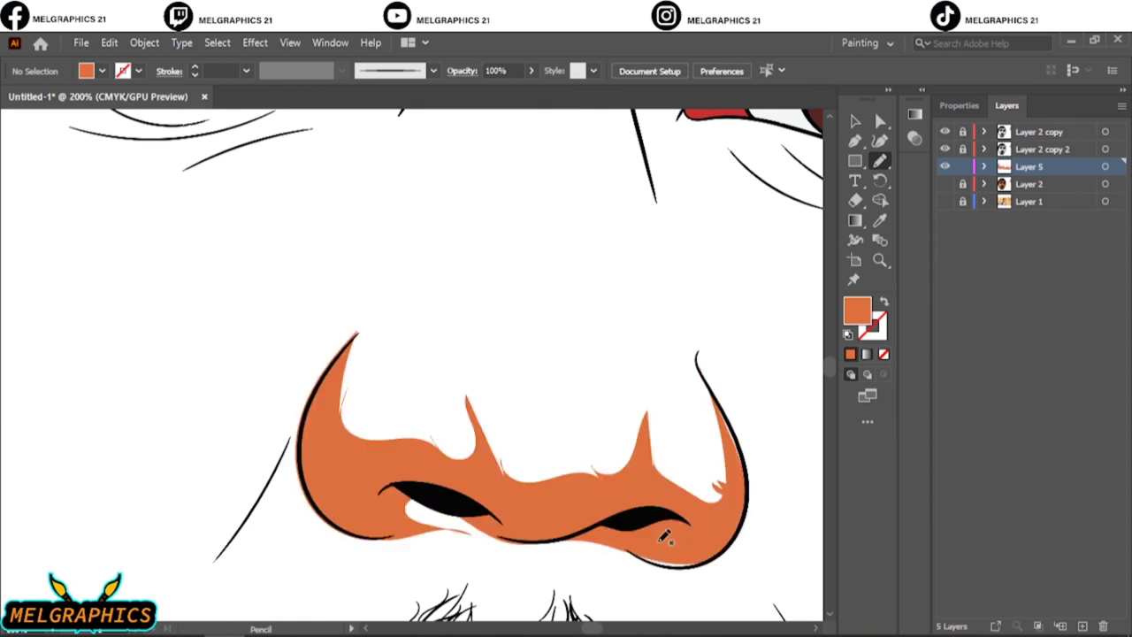
pyautogui.click(944, 184)
pyautogui.hotkey('ctrl', '0')
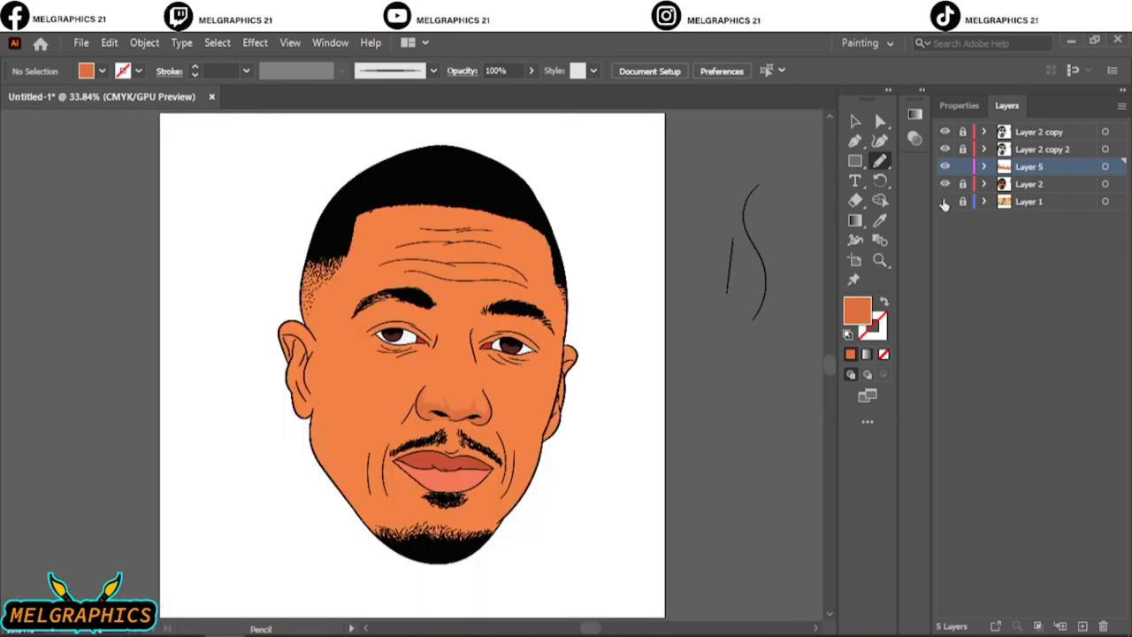
pyautogui.click(945, 184)
pyautogui.hotkey('ctrl', '1')
pyautogui.scroll(1, 434, 493)
pyautogui.scroll(2, 319, 202)
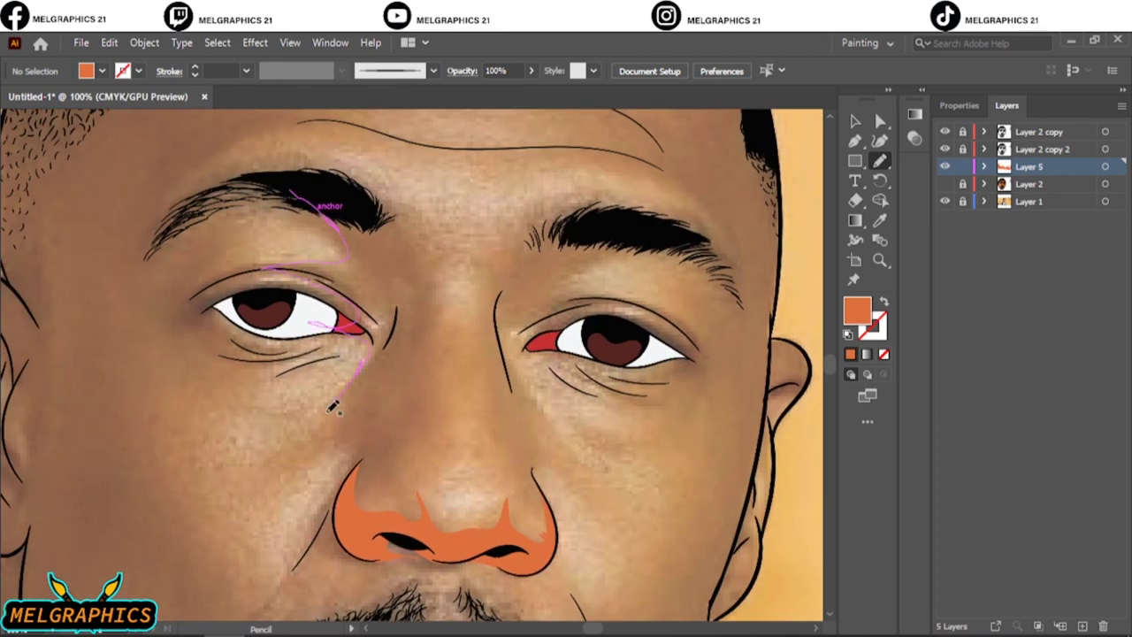
# Draw shadow shapes across the left brow and eye and between the right brow and nose
pyautogui.moveTo(411, 205); pyautogui.dragTo(335, 204)
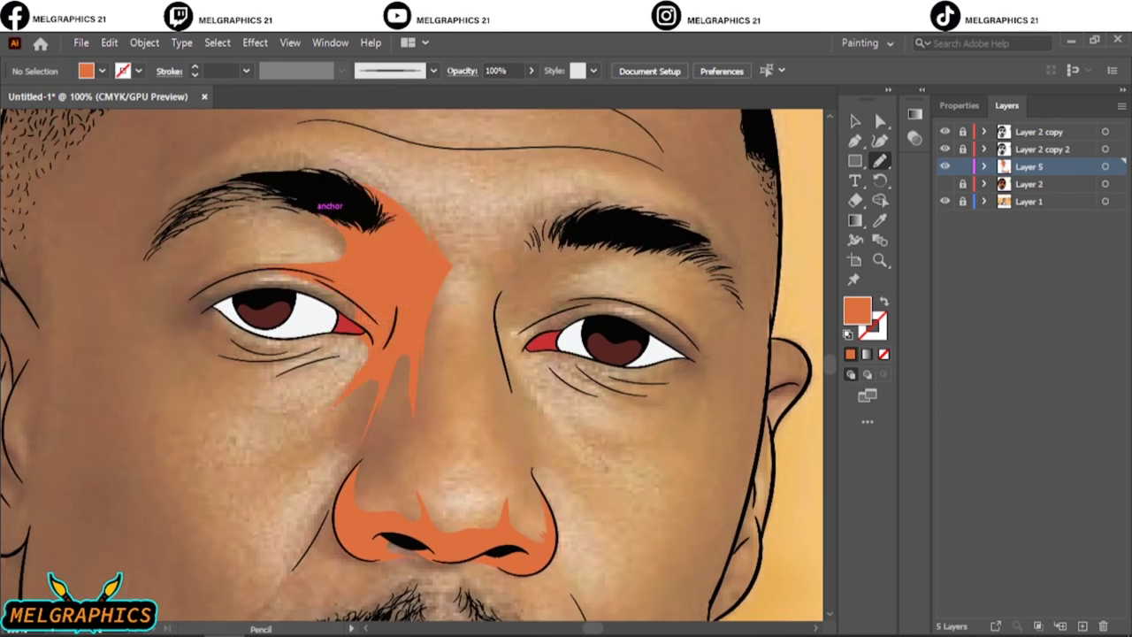
pyautogui.click(945, 184)
pyautogui.hotkey('ctrl', '0')
pyautogui.hotkey('ctrl', '+')
pyautogui.hotkey('ctrl', '+')
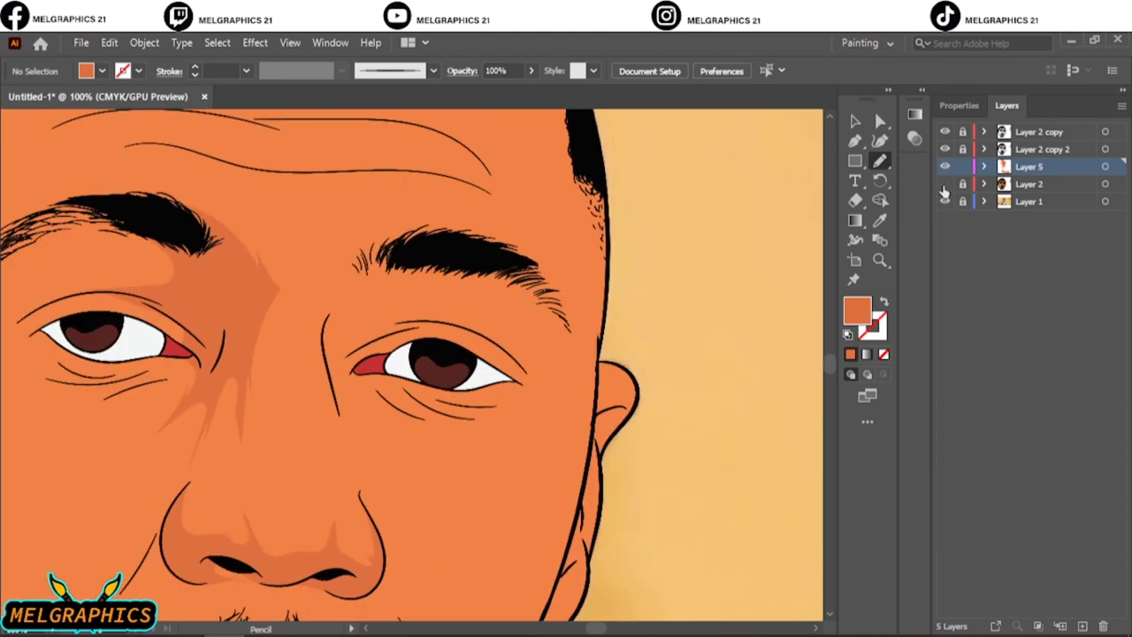
pyautogui.click(945, 184)
pyautogui.hotkey('ctrl', '+')
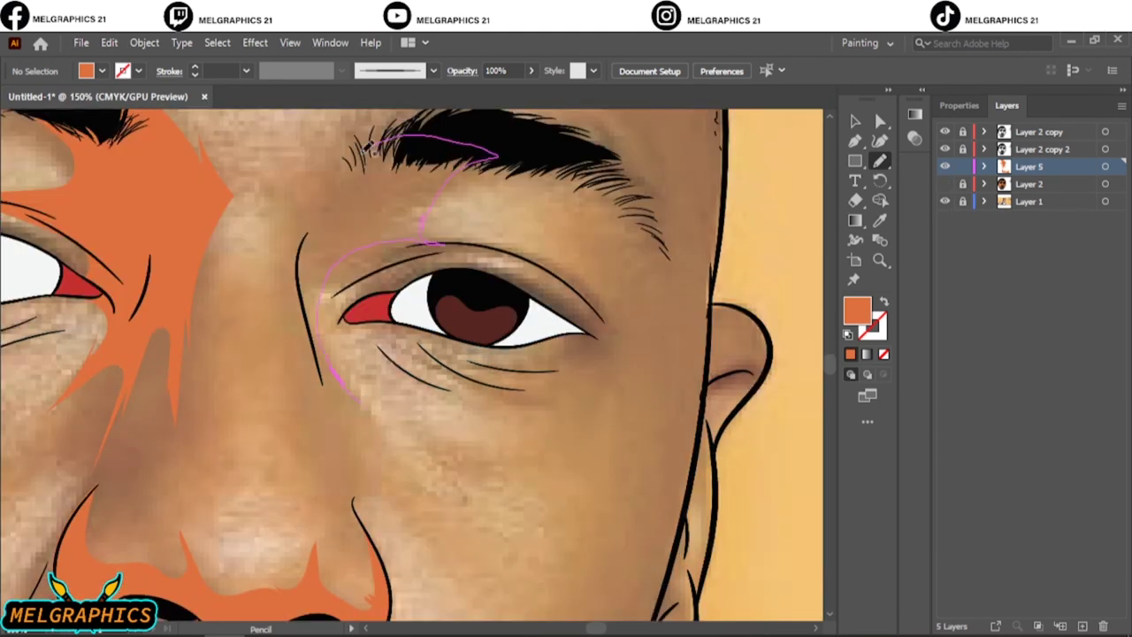
pyautogui.moveTo(439, 477); pyautogui.dragTo(349, 452)
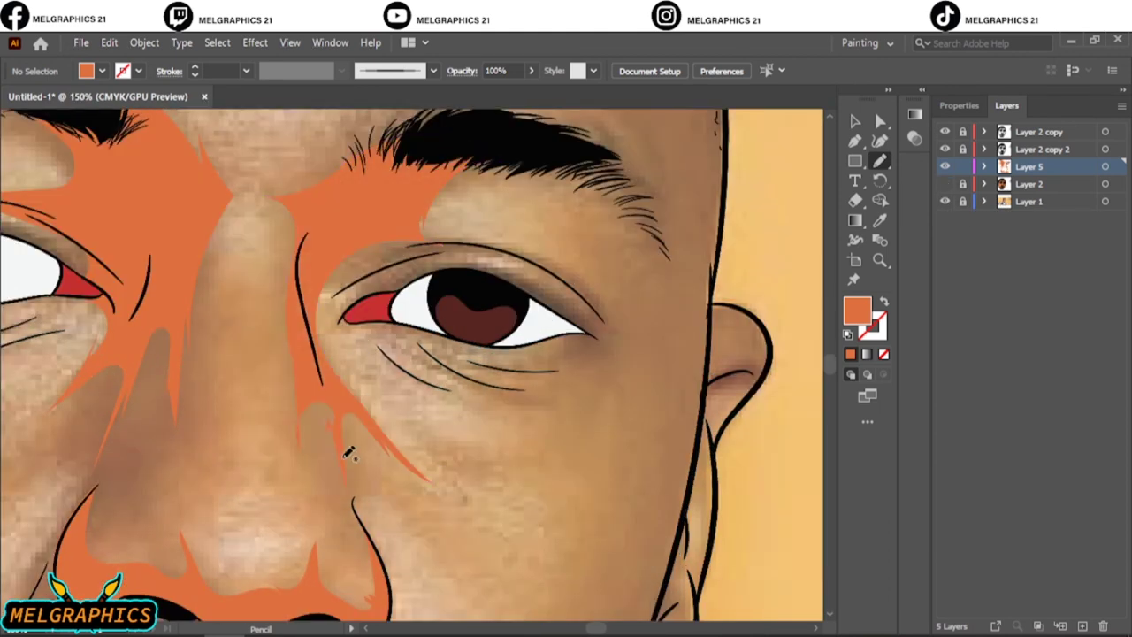
pyautogui.hotkey('ctrl', '0')
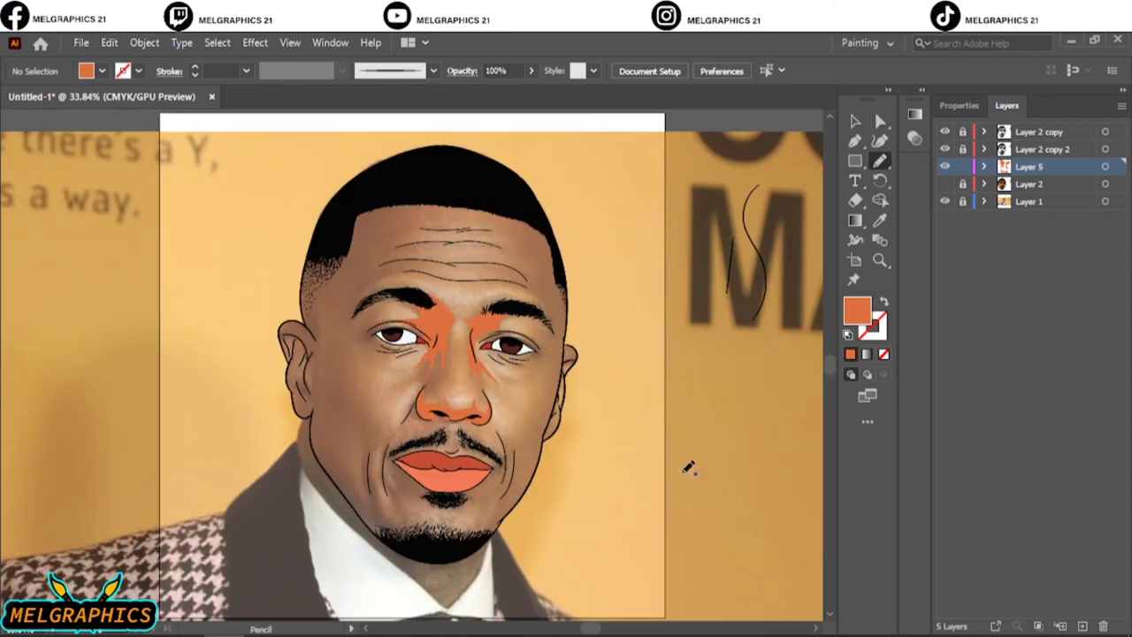
pyautogui.click(944, 184)
# Draw shadow shapes along the jaw and chin and beside the nose
pyautogui.click(944, 202)
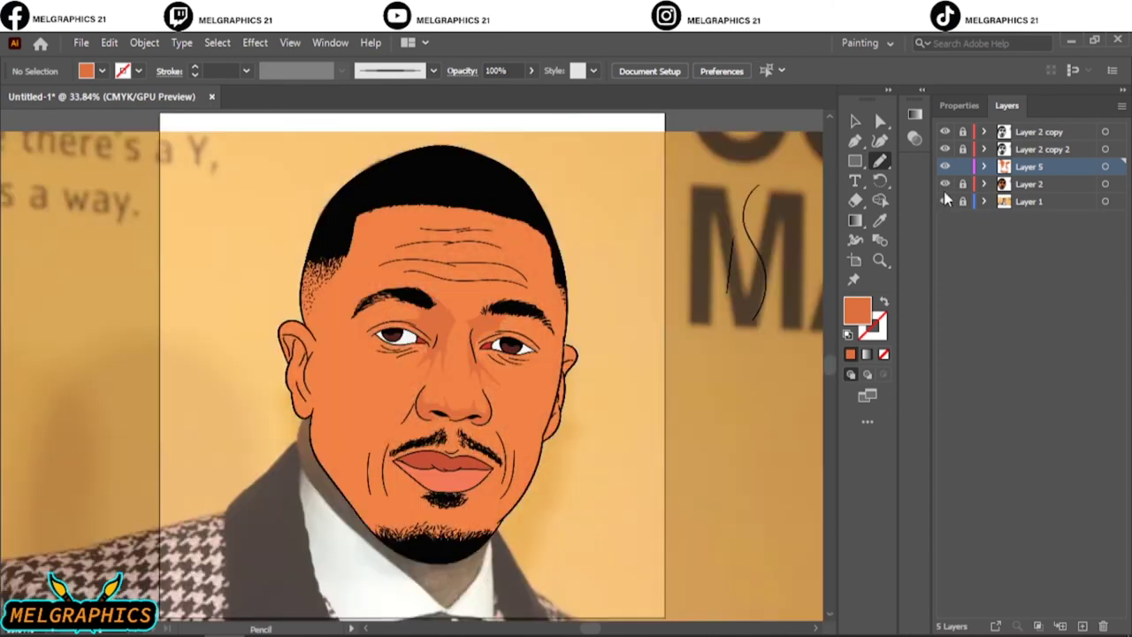
pyautogui.scroll(2, 439, 516)
pyautogui.scroll(1, 439, 516)
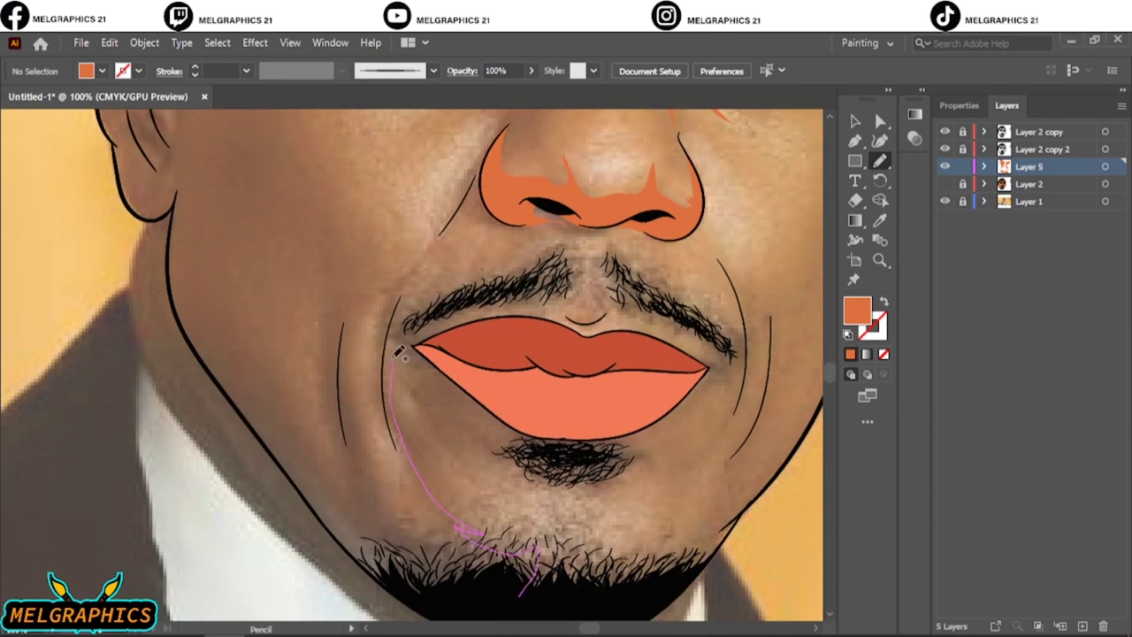
pyautogui.moveTo(403, 586); pyautogui.dragTo(486, 594)
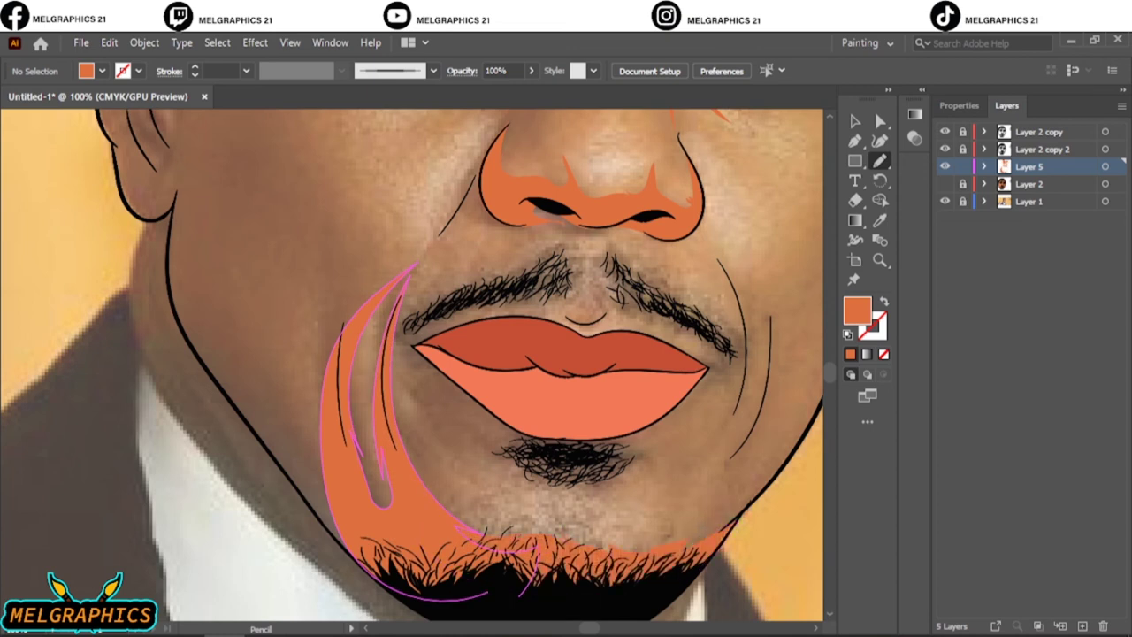
pyautogui.hotkey('ctrl', '0')
pyautogui.click(945, 202)
pyautogui.scroll(4, 426, 422)
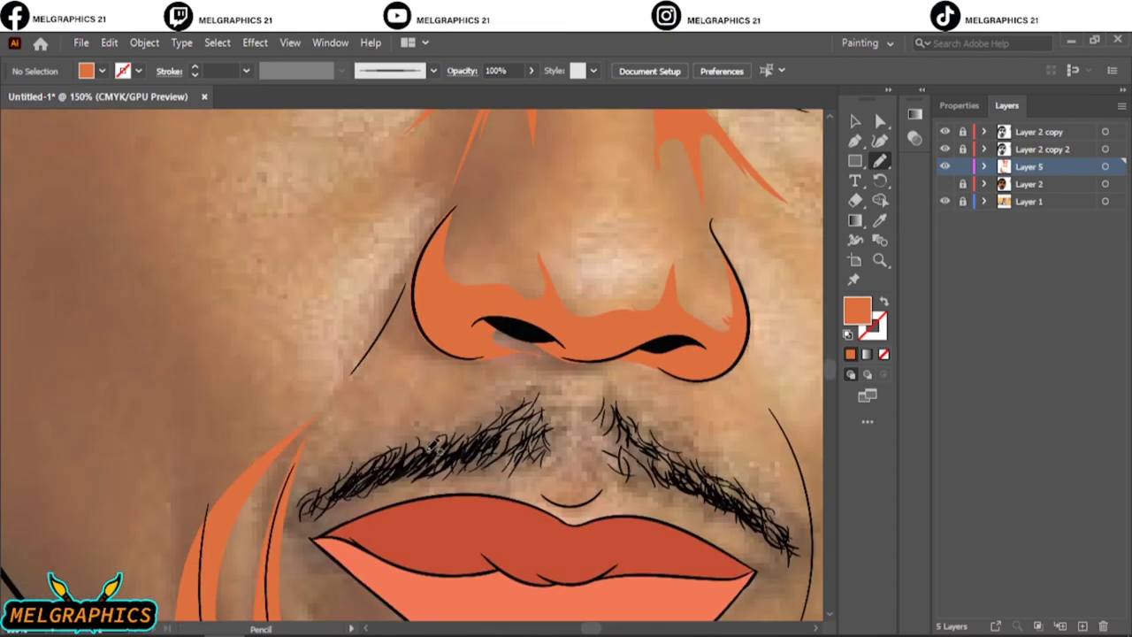
pyautogui.moveTo(376, 373); pyautogui.dragTo(284, 544)
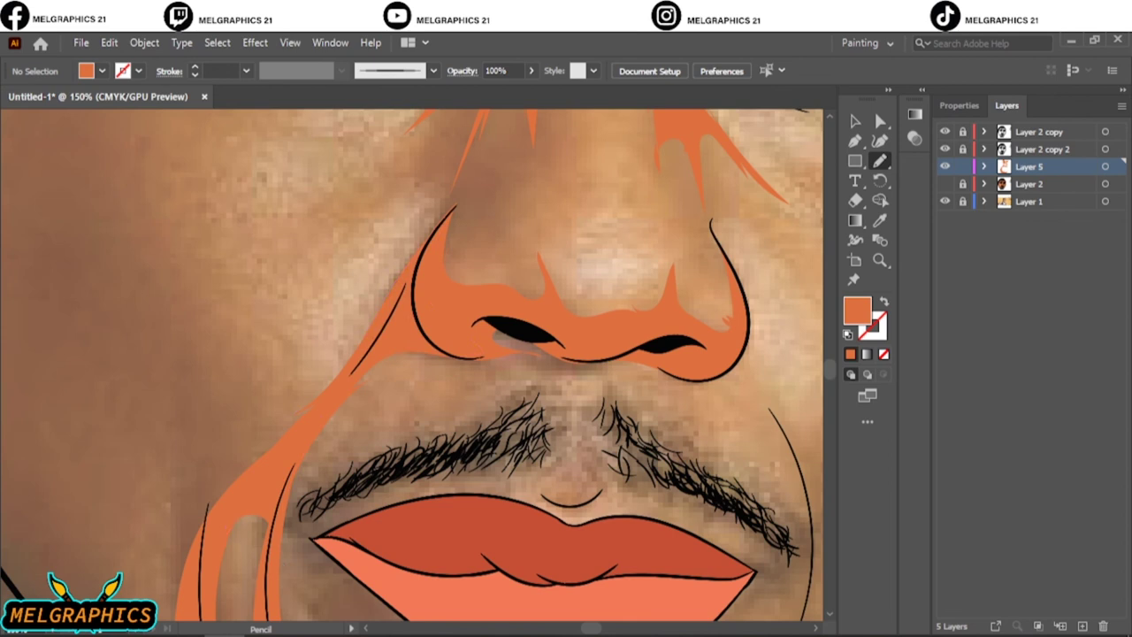
pyautogui.hotkey('ctrl', '0')
# Draw shadow shapes around the nose and mustache and on the left cheek
pyautogui.scroll(4, 378, 429)
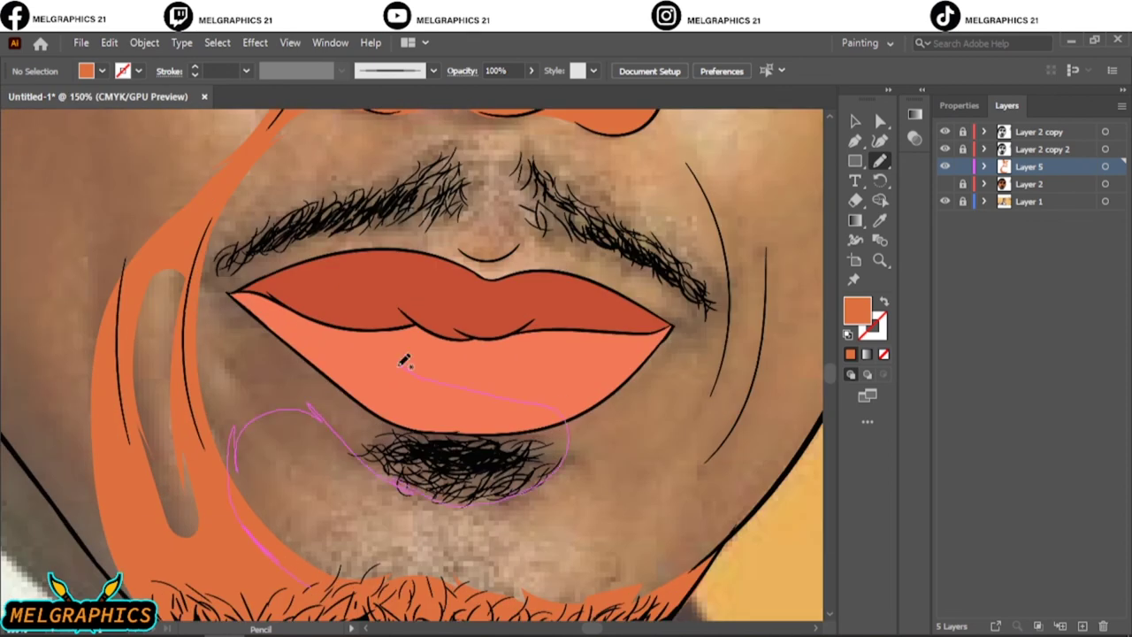
pyautogui.scroll(3, 392, 577)
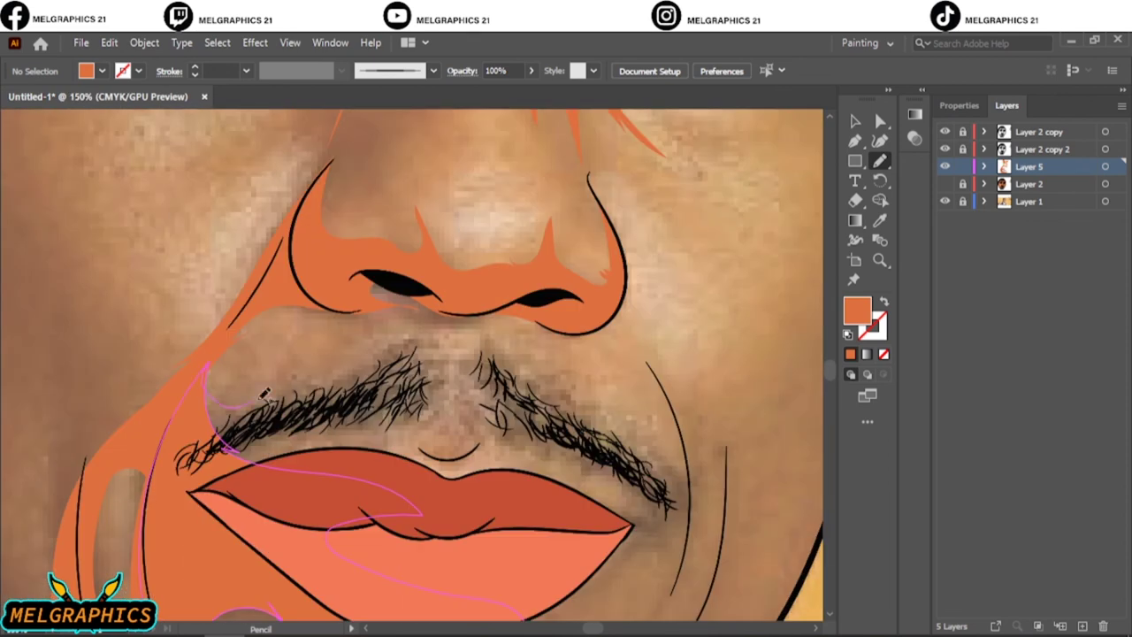
pyautogui.moveTo(435, 441); pyautogui.dragTo(469, 447)
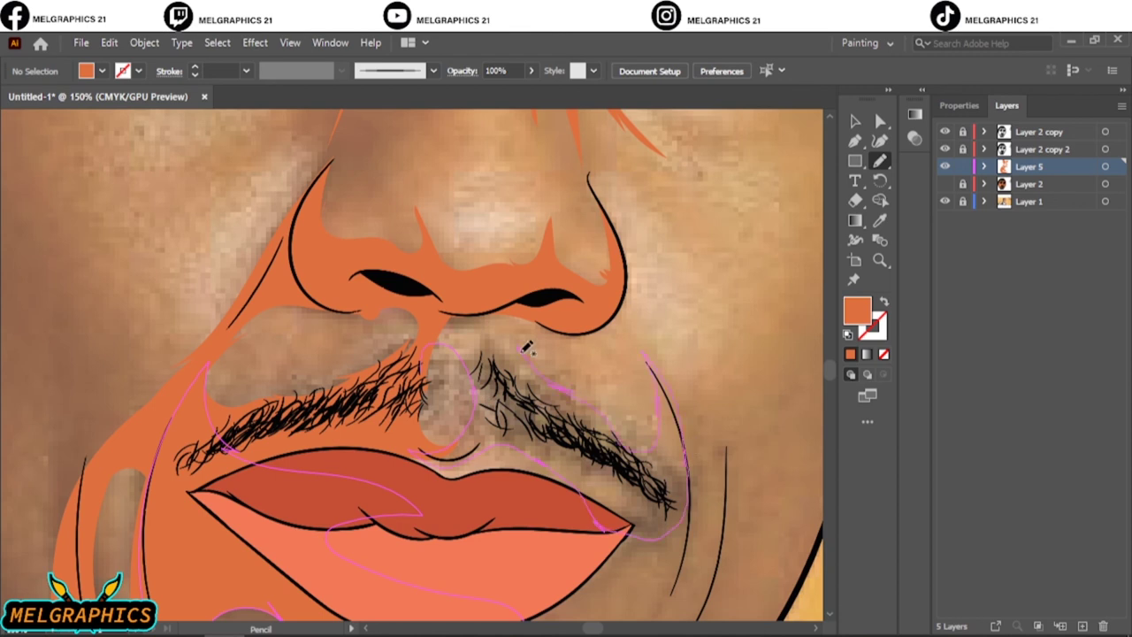
pyautogui.hotkey('ctrl', '-')
pyautogui.hotkey('ctrl', '-')
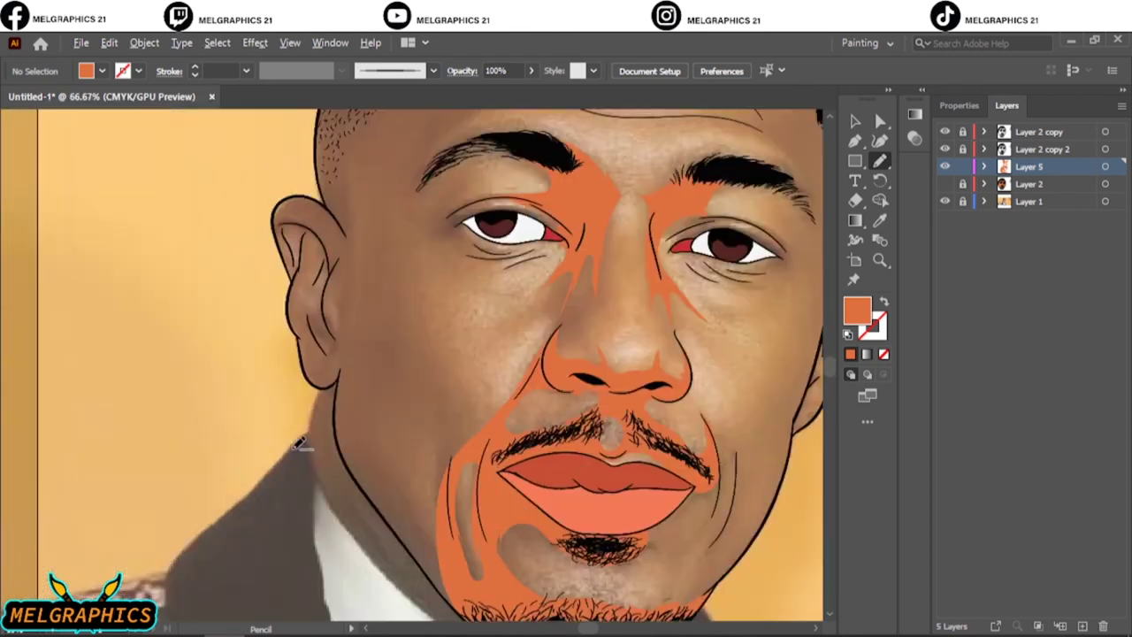
pyautogui.hotkey('ctrl', '+')
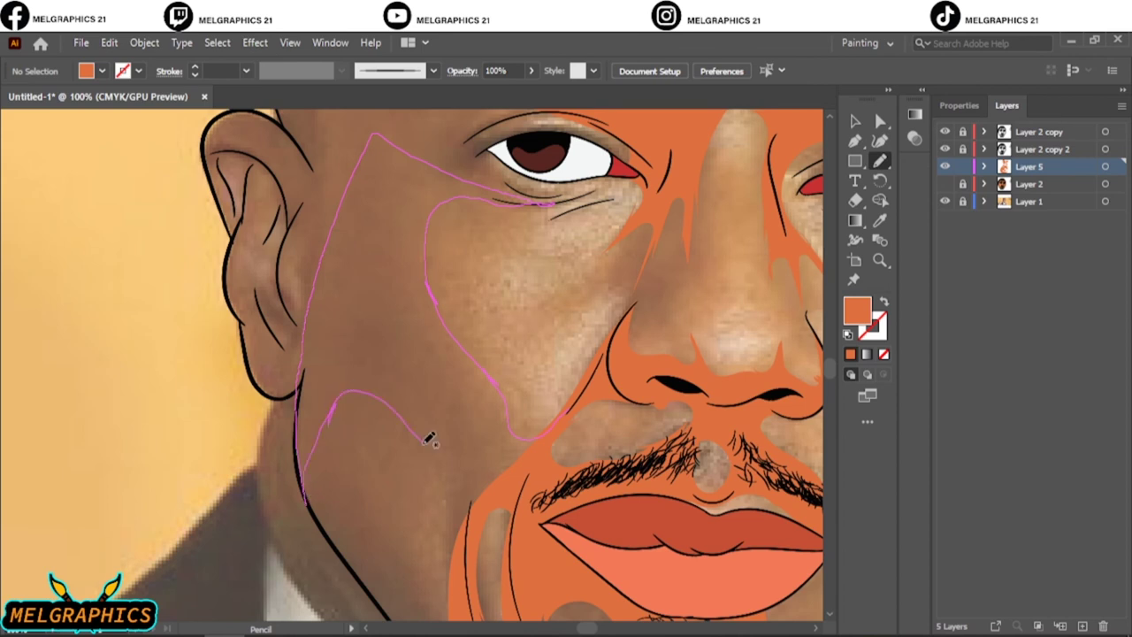
pyautogui.moveTo(429, 440); pyautogui.dragTo(380, 142)
# Draw shadow shapes around the chin and down the cheek's left edge
pyautogui.hscroll(2, 424, 354)
pyautogui.scroll(-3, 424, 354)
pyautogui.moveTo(407, 265); pyautogui.dragTo(352, 380)
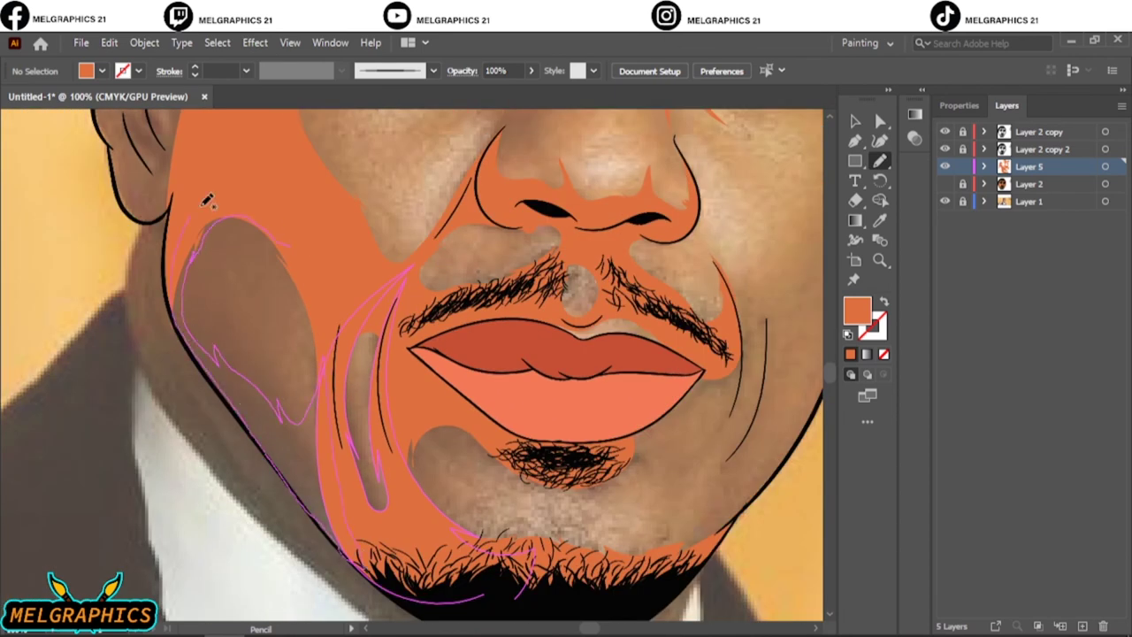
pyautogui.hotkey('ctrl', '+')
pyautogui.hotkey('ctrl', '+')
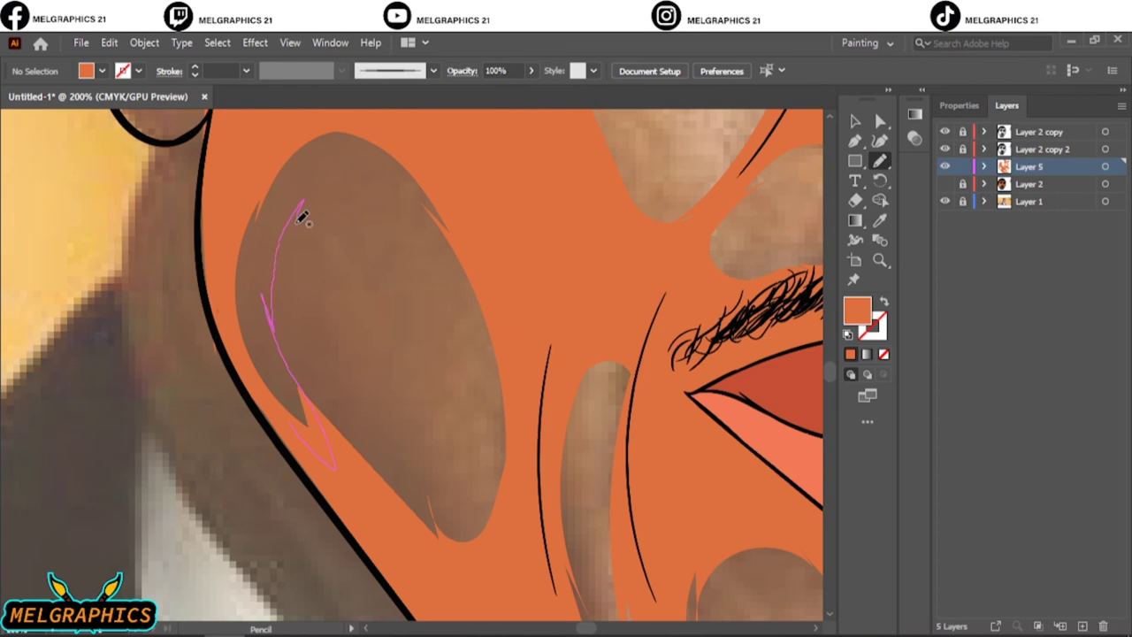
pyautogui.moveTo(235, 316); pyautogui.dragTo(279, 426)
pyautogui.moveTo(245, 251); pyautogui.dragTo(239, 234)
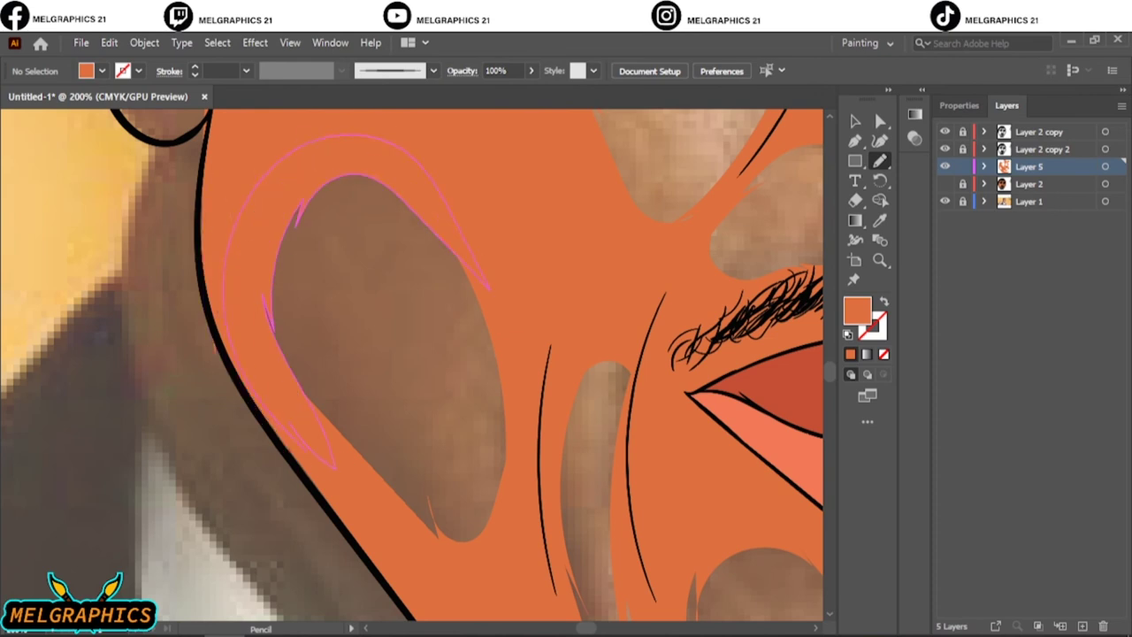
pyautogui.hotkey('ctrl', '0')
# Cover the ear with closed orange skin shapes
pyautogui.click(945, 202)
pyautogui.click(945, 183)
pyautogui.scroll(5, 292, 367)
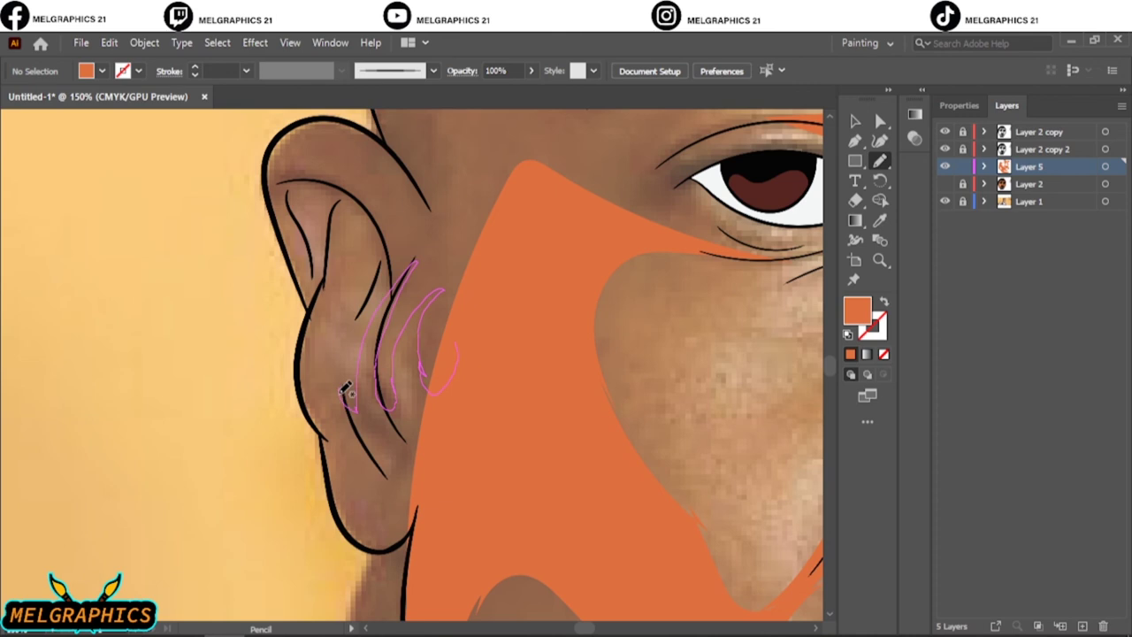
pyautogui.moveTo(395, 545); pyautogui.dragTo(403, 550)
pyautogui.scroll(3, 412, 382)
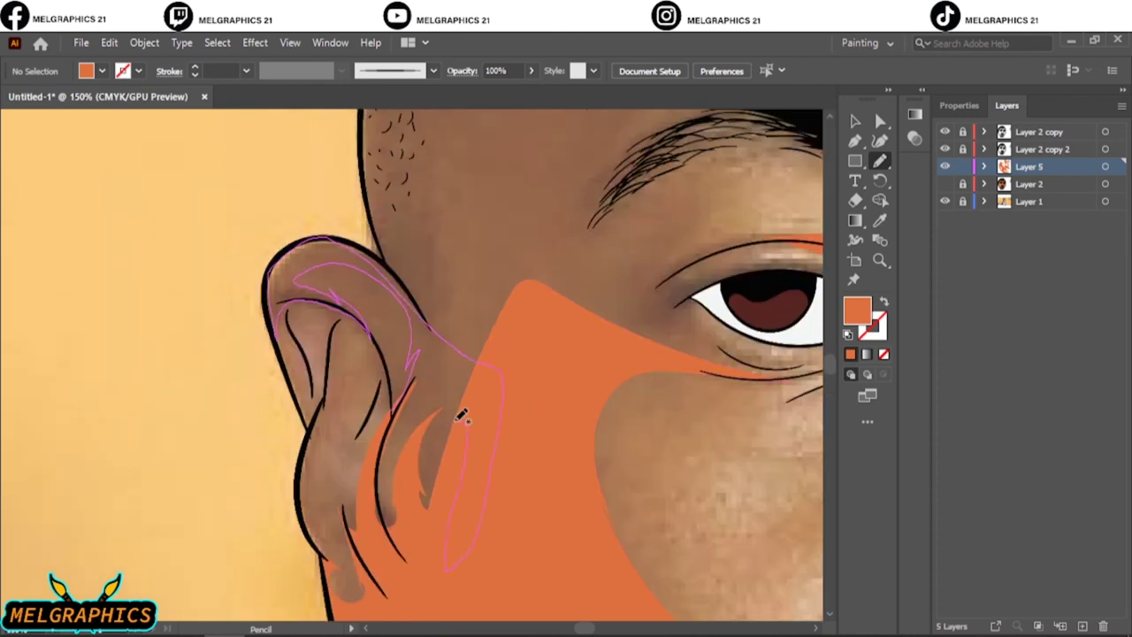
pyautogui.moveTo(460, 416); pyautogui.dragTo(424, 334)
pyautogui.moveTo(382, 274); pyautogui.dragTo(375, 267)
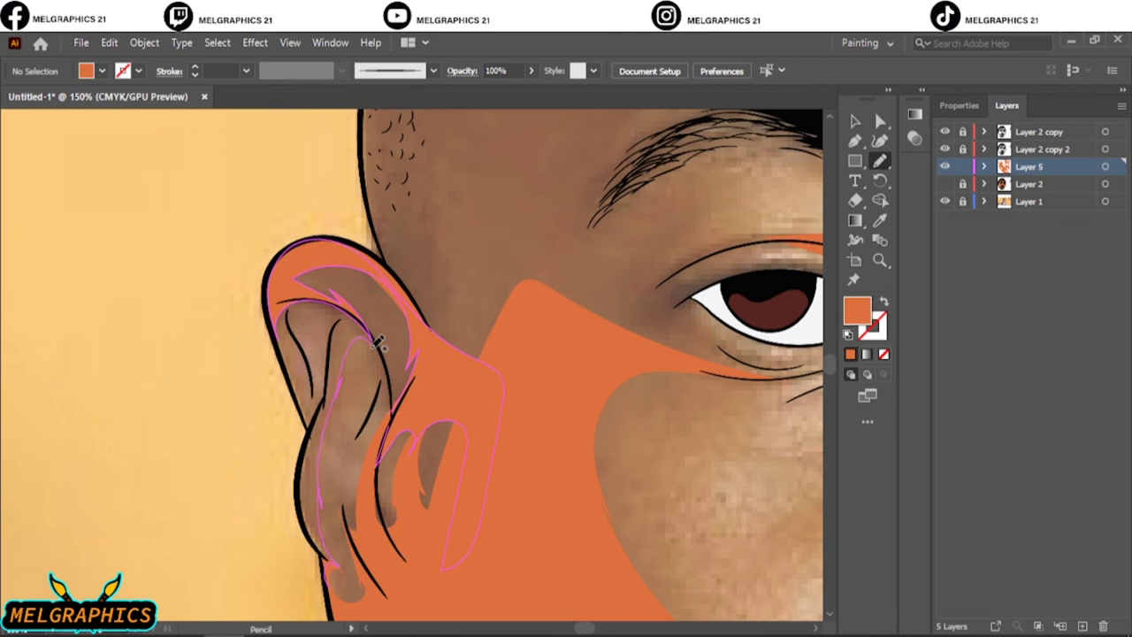
pyautogui.moveTo(310, 407); pyautogui.dragTo(361, 428)
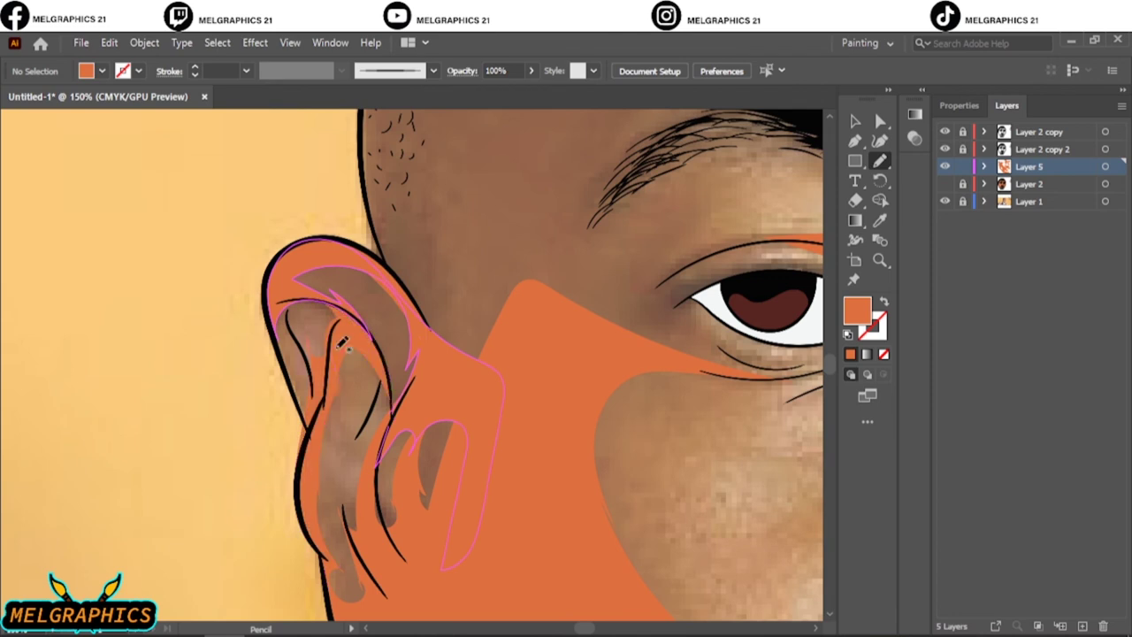
pyautogui.hotkey('ctrl', '0')
pyautogui.hotkey('ctrl', '1')
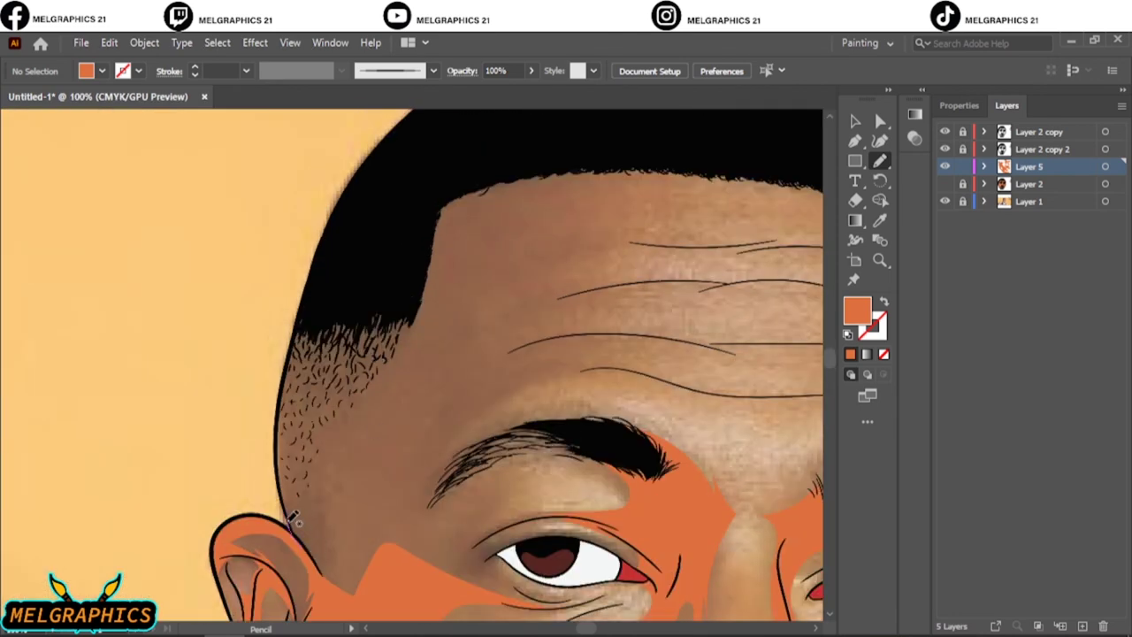
# Draw orange skin shapes over the forehead along the hairline and under the left eye
pyautogui.moveTo(286, 400); pyautogui.dragTo(507, 167)
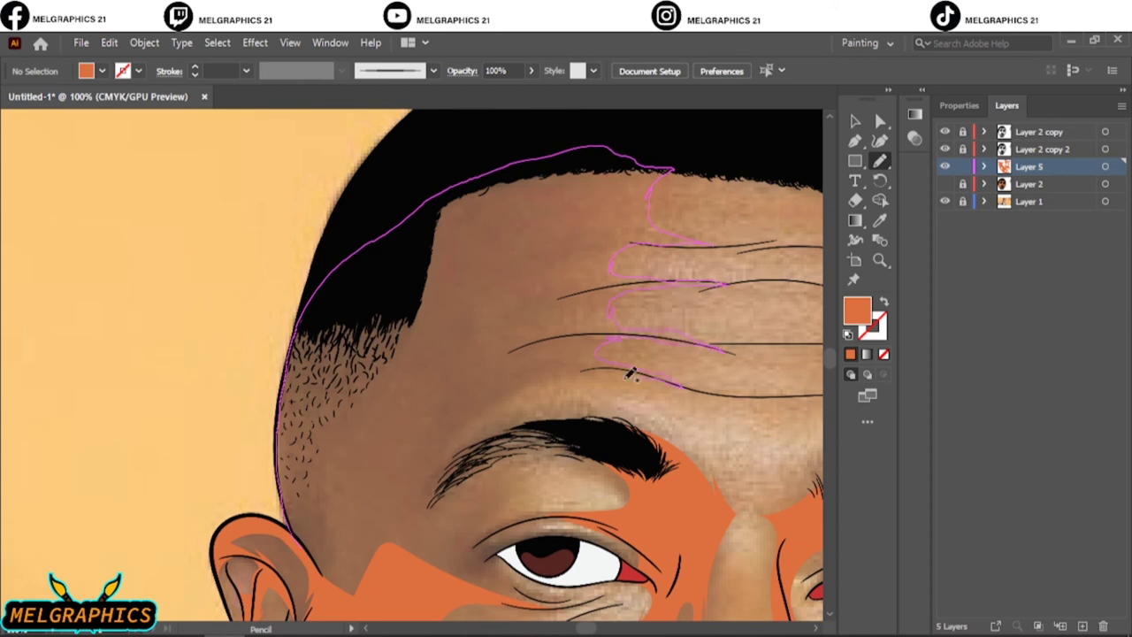
pyautogui.moveTo(628, 376); pyautogui.dragTo(550, 440)
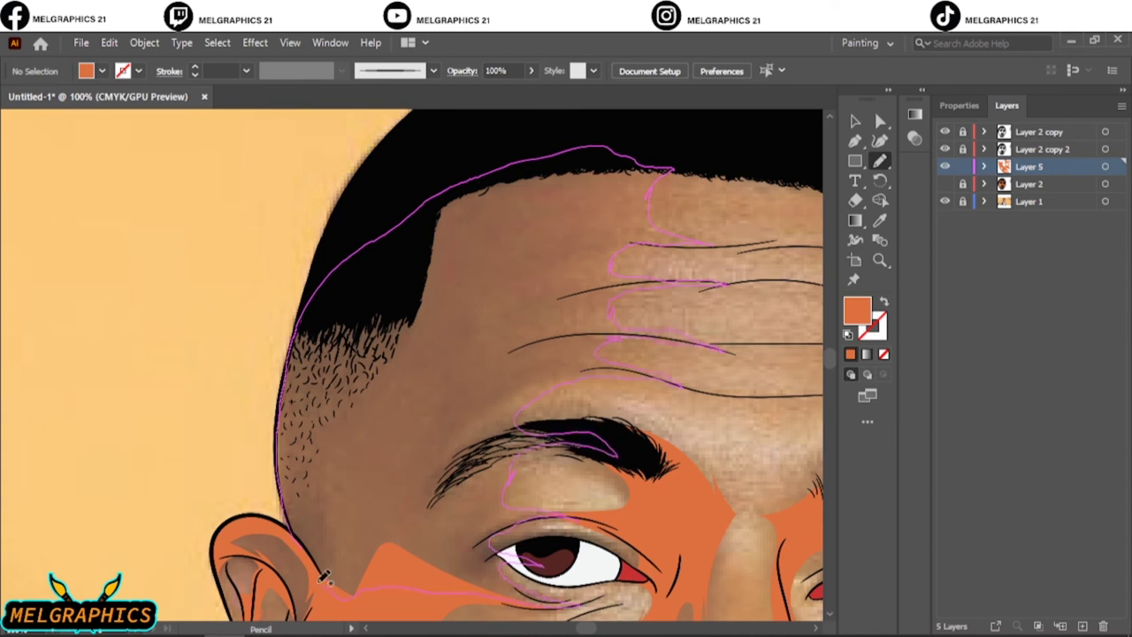
pyautogui.moveTo(323, 576); pyautogui.dragTo(386, 480)
pyautogui.scroll(4, 387, 481)
pyautogui.moveTo(336, 245); pyautogui.dragTo(376, 283)
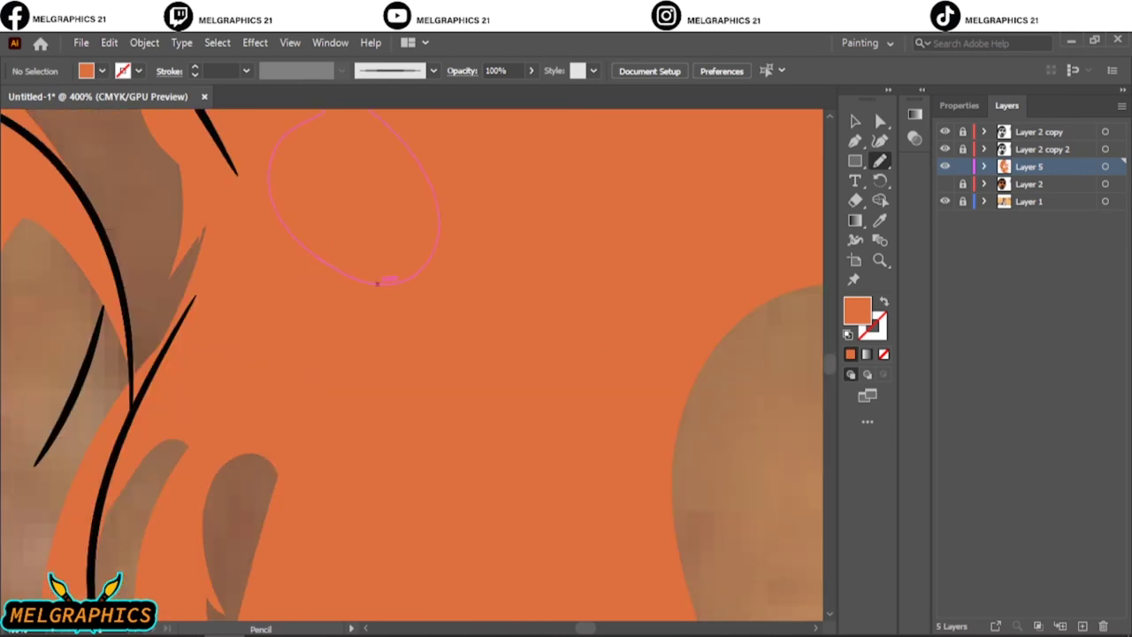
pyautogui.scroll(-4, 376, 283)
pyautogui.scroll(2, 367, 429)
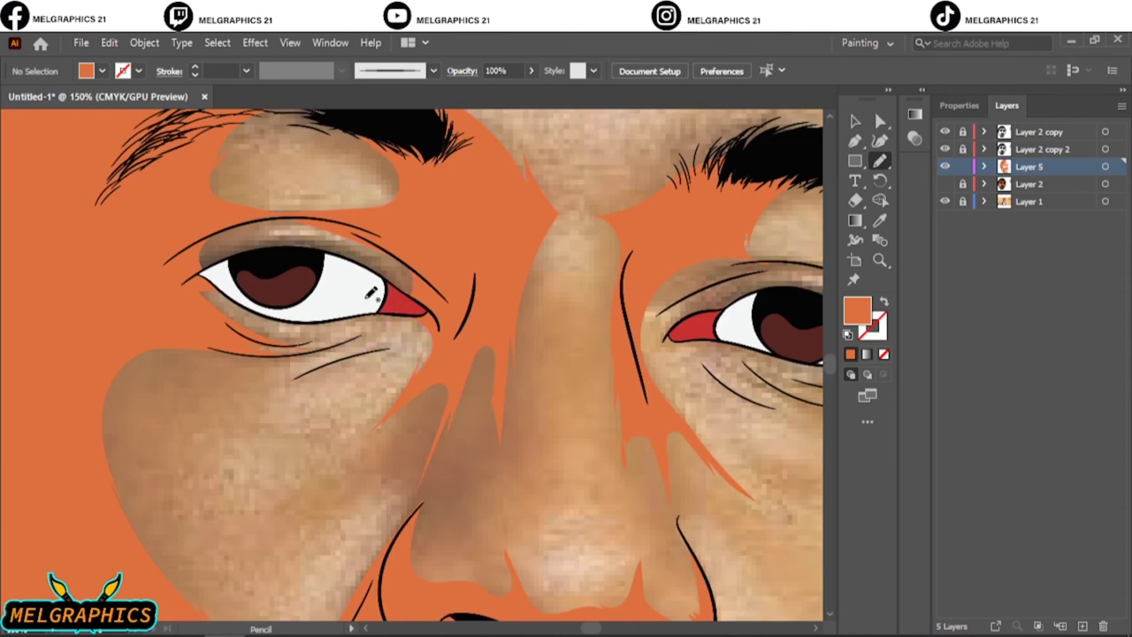
pyautogui.moveTo(447, 355); pyautogui.dragTo(433, 352)
pyautogui.scroll(-4, 433, 352)
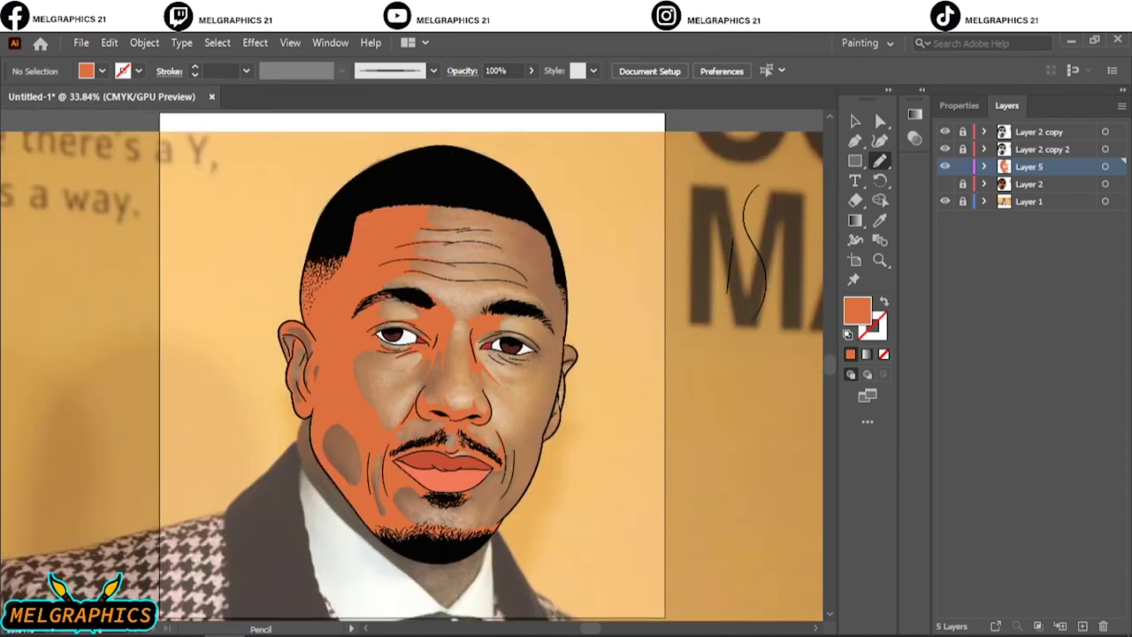
# Toggle the reference photo and orange face layer visibility to preview the artwork
pyautogui.click(945, 184)
pyautogui.click(945, 202)
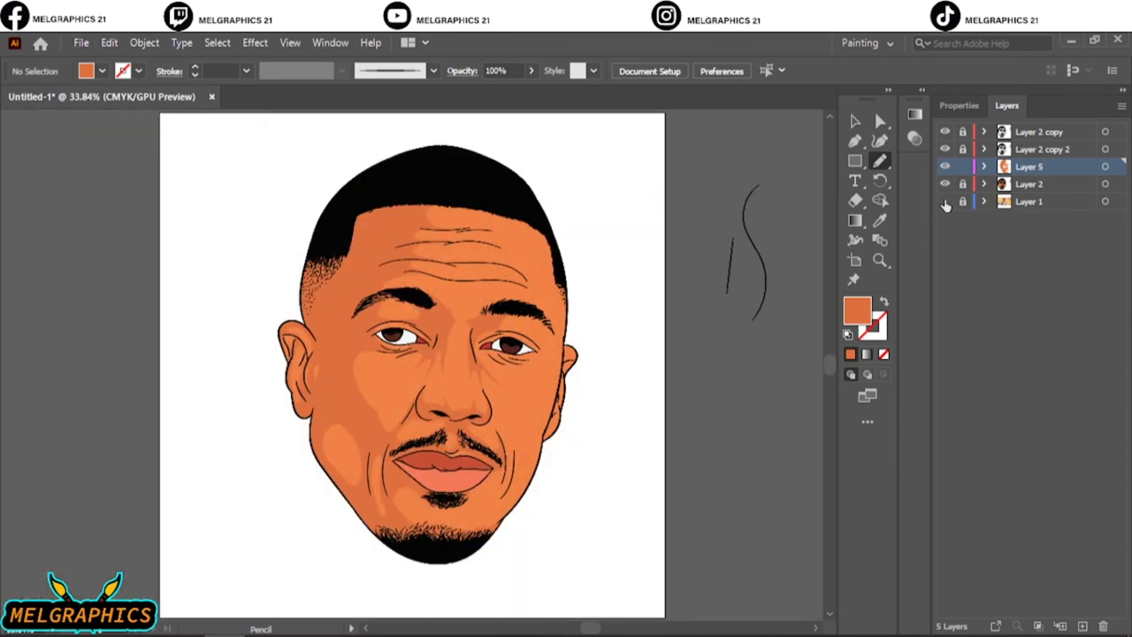
pyautogui.click(945, 202)
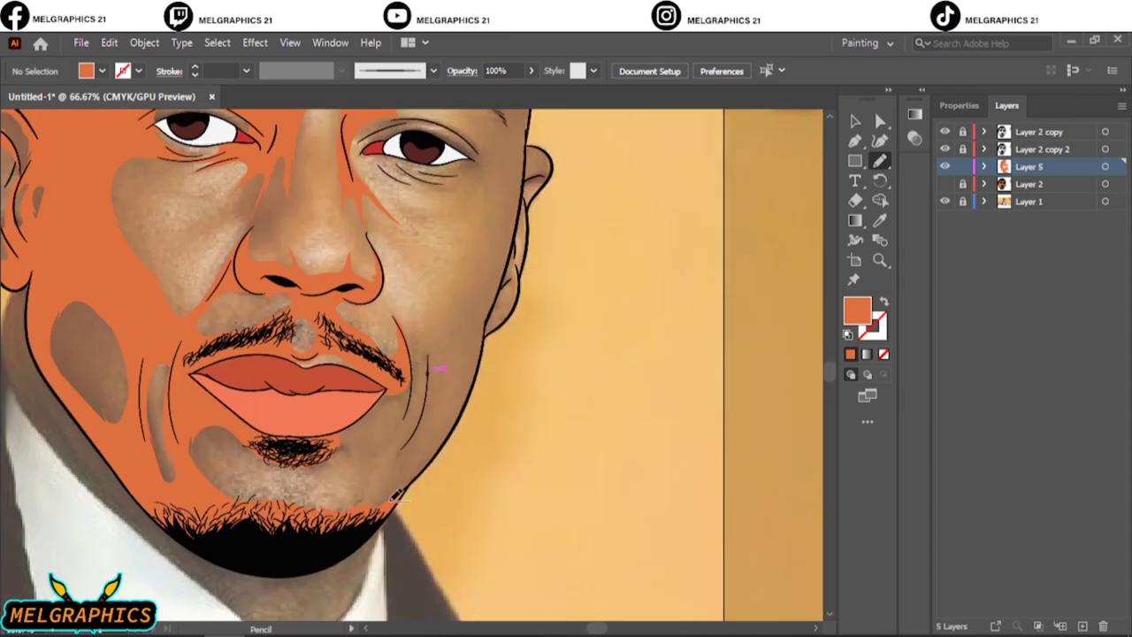
pyautogui.scroll(2, 389, 501)
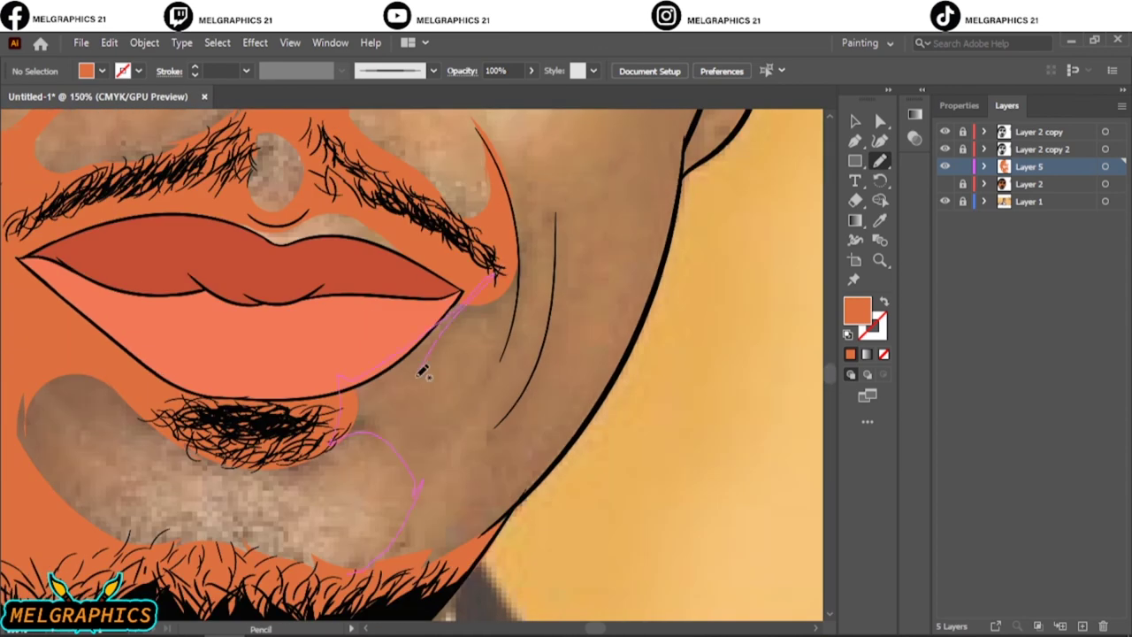
# Draw orange skin shapes over the right cheek, chin and jaw line
pyautogui.moveTo(554, 330)
pyautogui.mouseDown()
pyautogui.moveTo(485, 484)
pyautogui.moveTo(549, 390)
pyautogui.mouseUp()
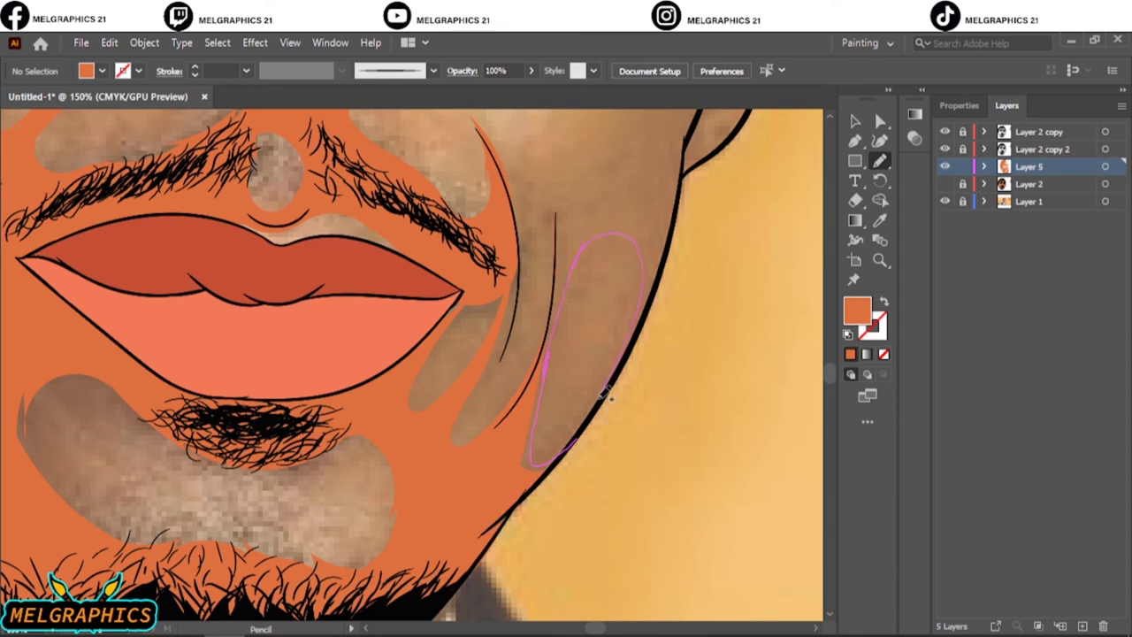
pyautogui.moveTo(542, 469); pyautogui.dragTo(536, 465)
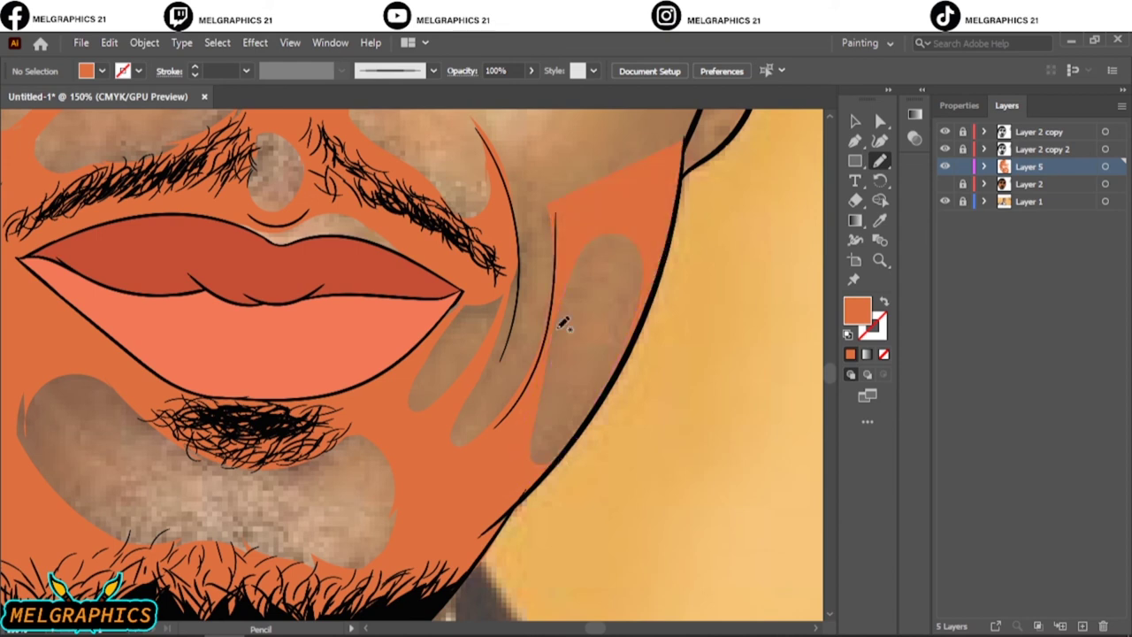
pyautogui.moveTo(573, 197); pyautogui.dragTo(554, 295)
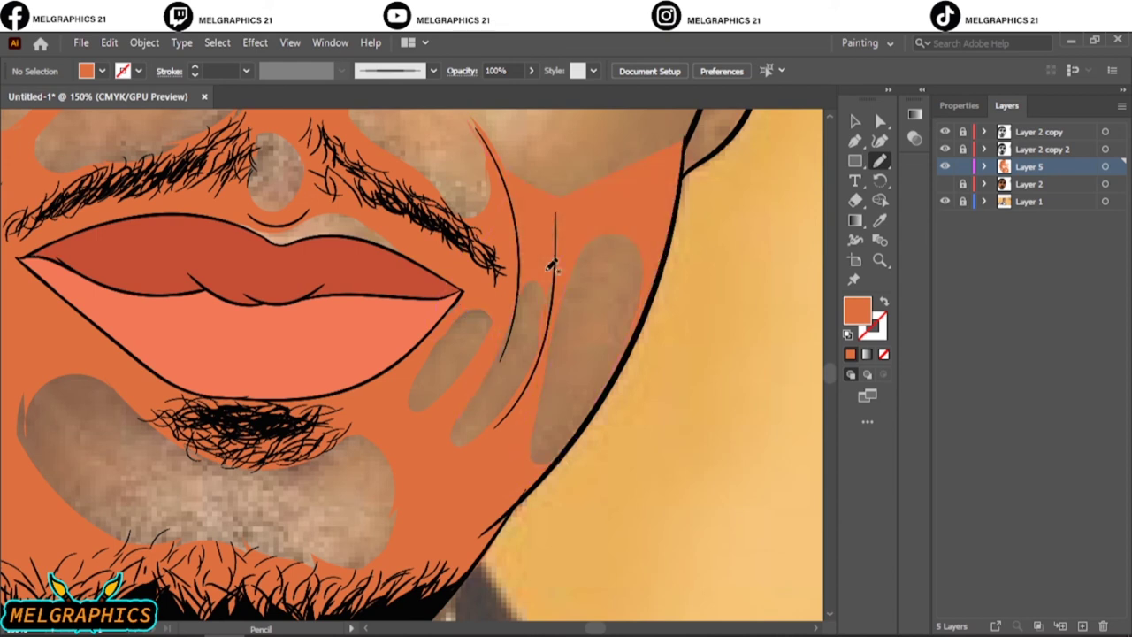
pyautogui.scroll(8, 549, 389)
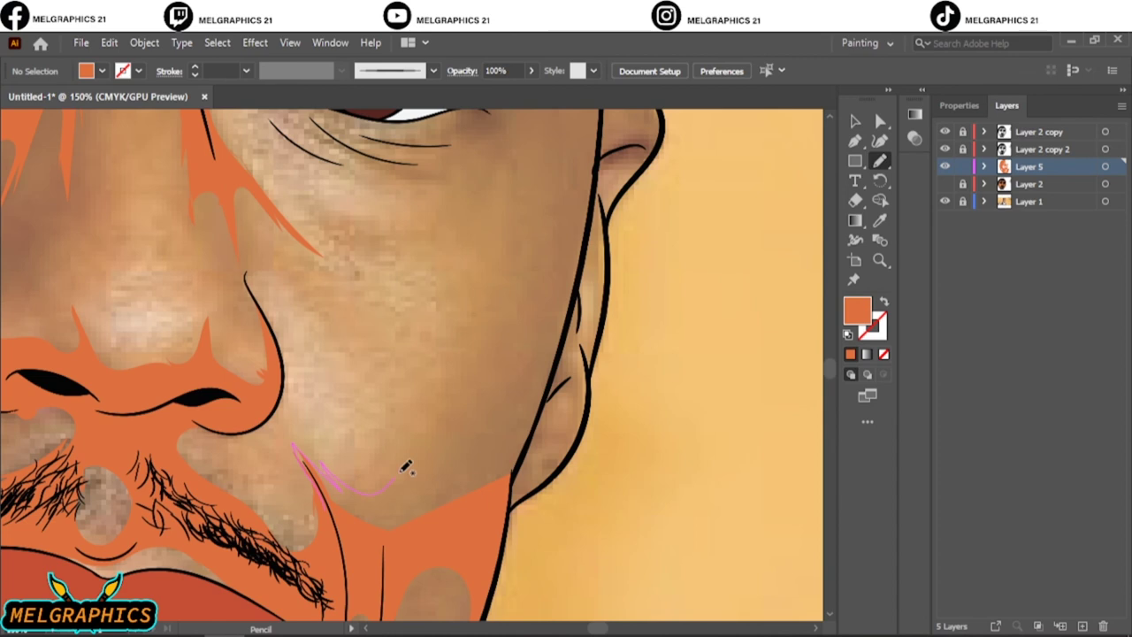
pyautogui.moveTo(558, 361); pyautogui.dragTo(573, 217)
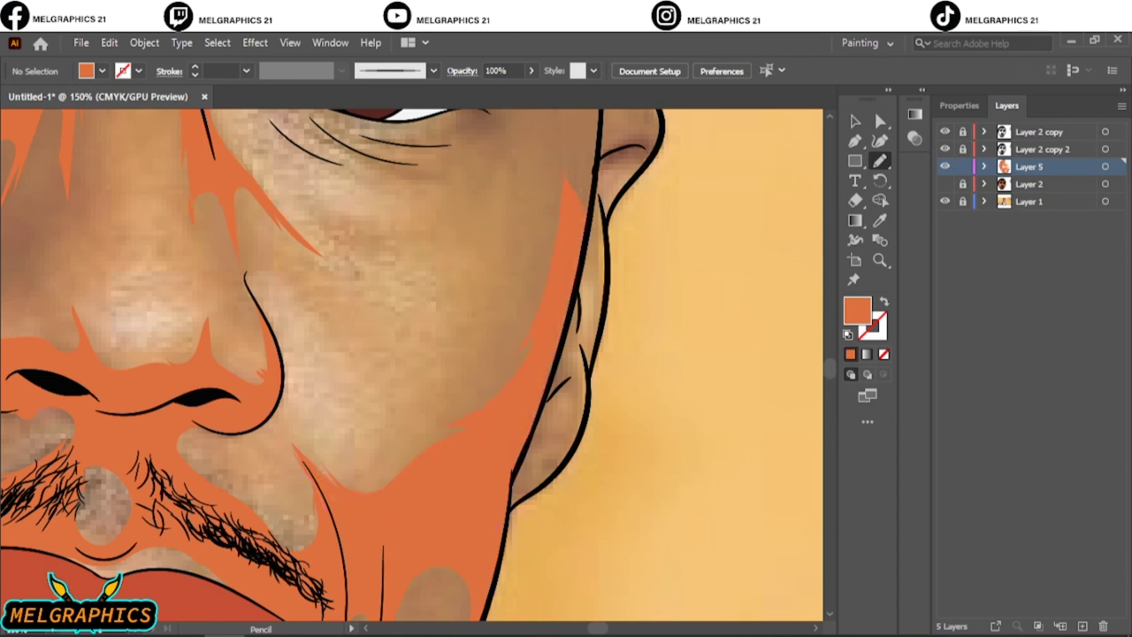
pyautogui.hotkey('ctrl', '+')
pyautogui.moveTo(410, 482); pyautogui.dragTo(473, 265)
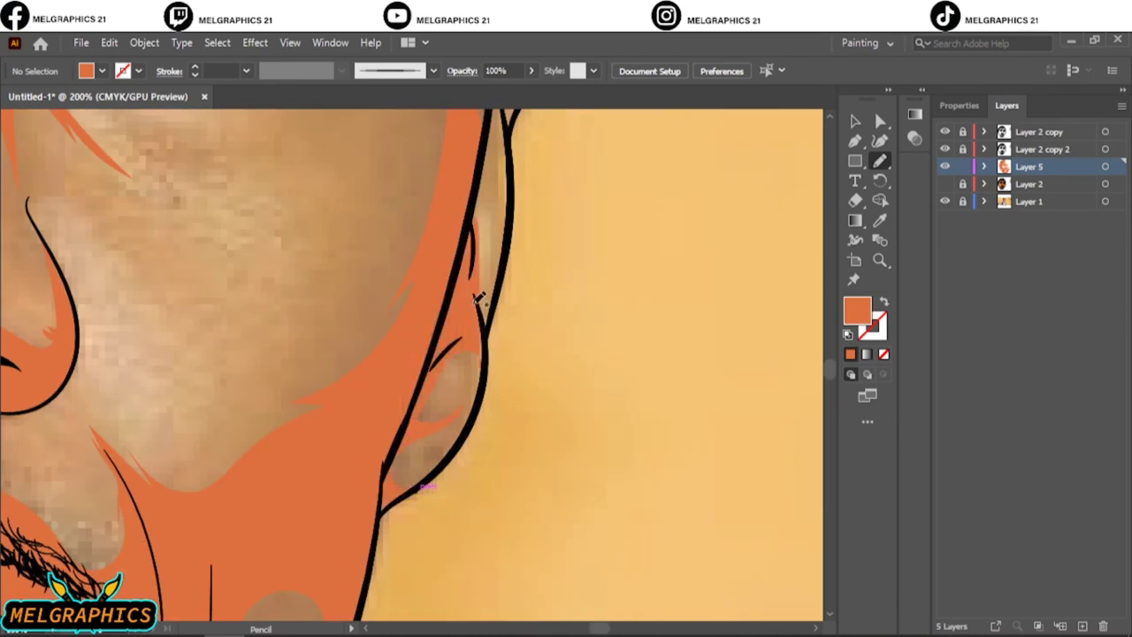
# Fill the ear, eye surround and brow area with orange skin shapes
pyautogui.scroll(5, 466, 411)
pyautogui.moveTo(507, 232); pyautogui.dragTo(479, 365)
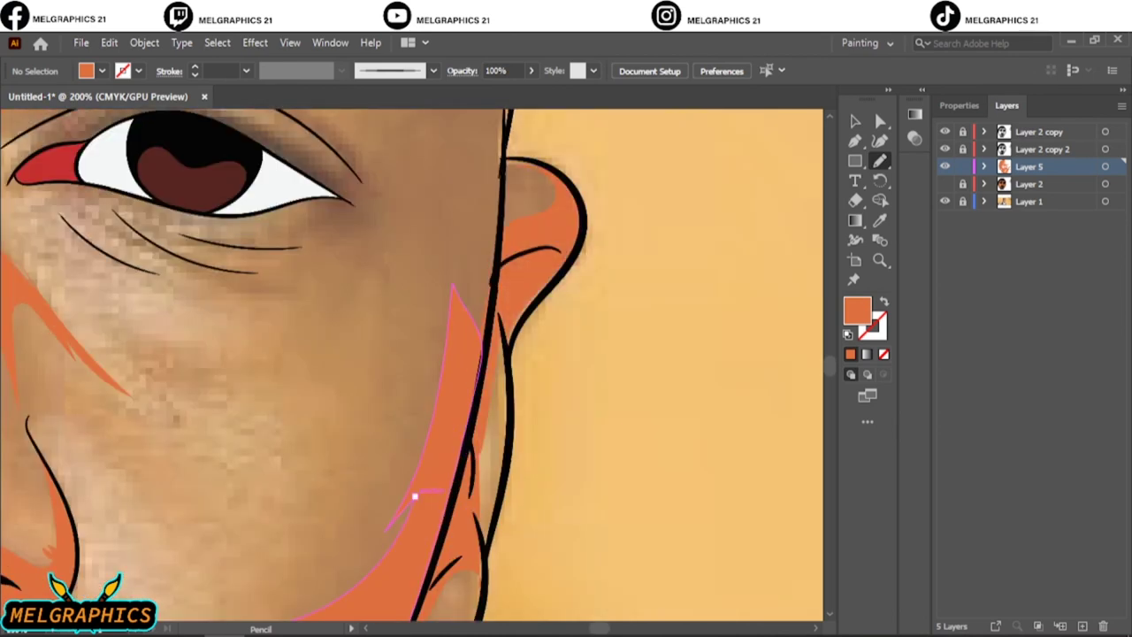
pyautogui.scroll(5, 457, 542)
pyautogui.moveTo(408, 440); pyautogui.dragTo(299, 333)
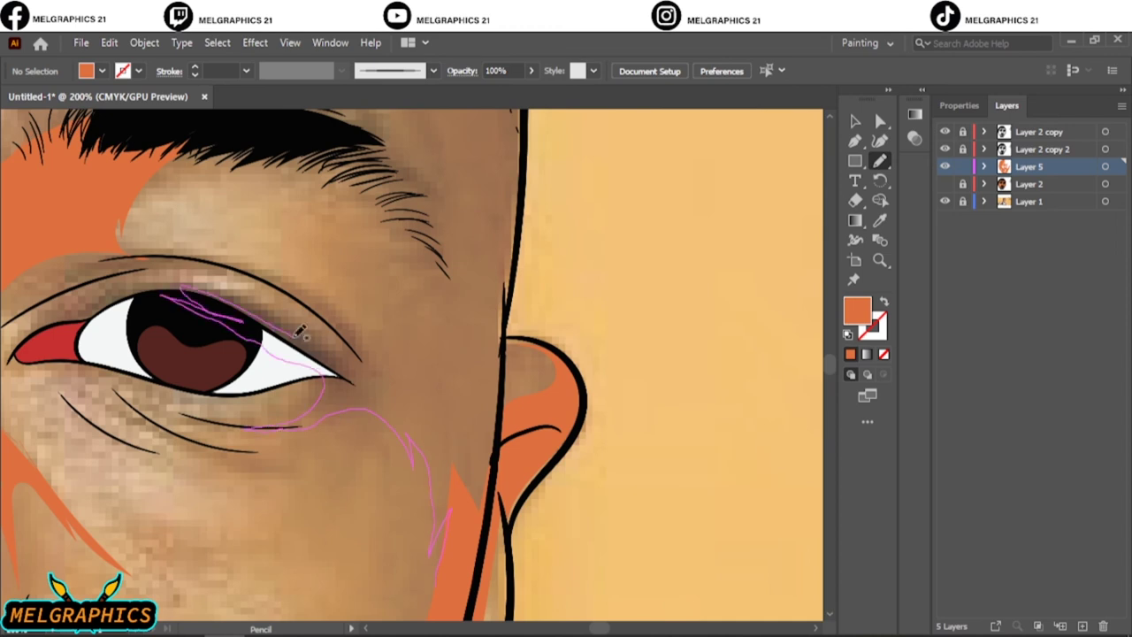
pyautogui.moveTo(409, 317); pyautogui.dragTo(489, 498)
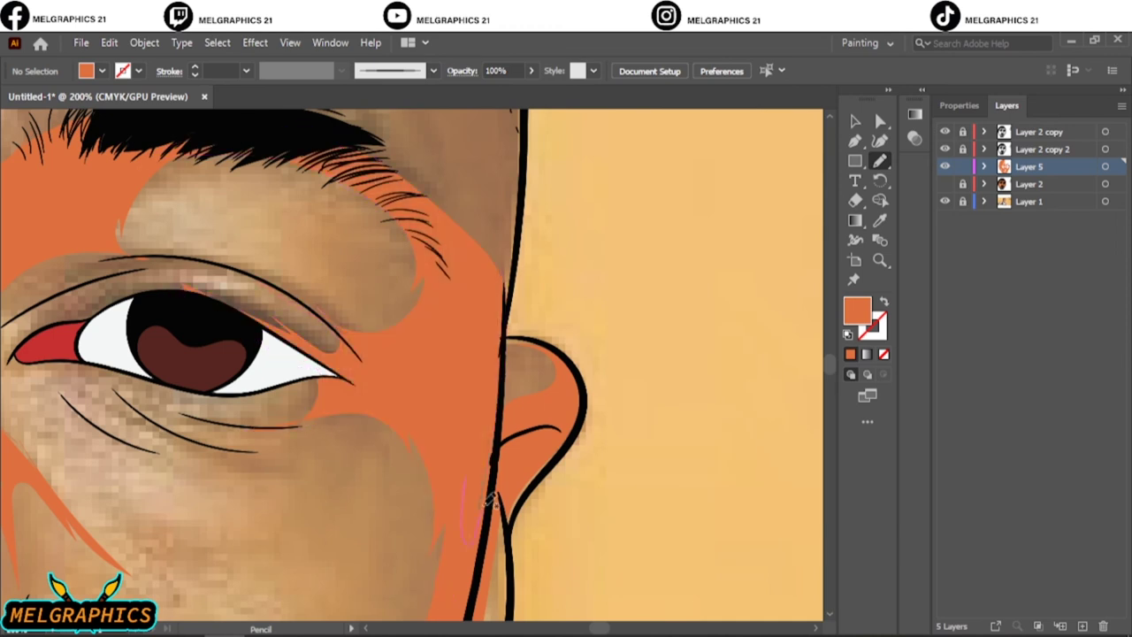
# Add orange skin shapes under the right eye
pyautogui.hotkey('ctrl', '0')
pyautogui.scroll(5, 530, 354)
pyautogui.scroll(2, 541, 292)
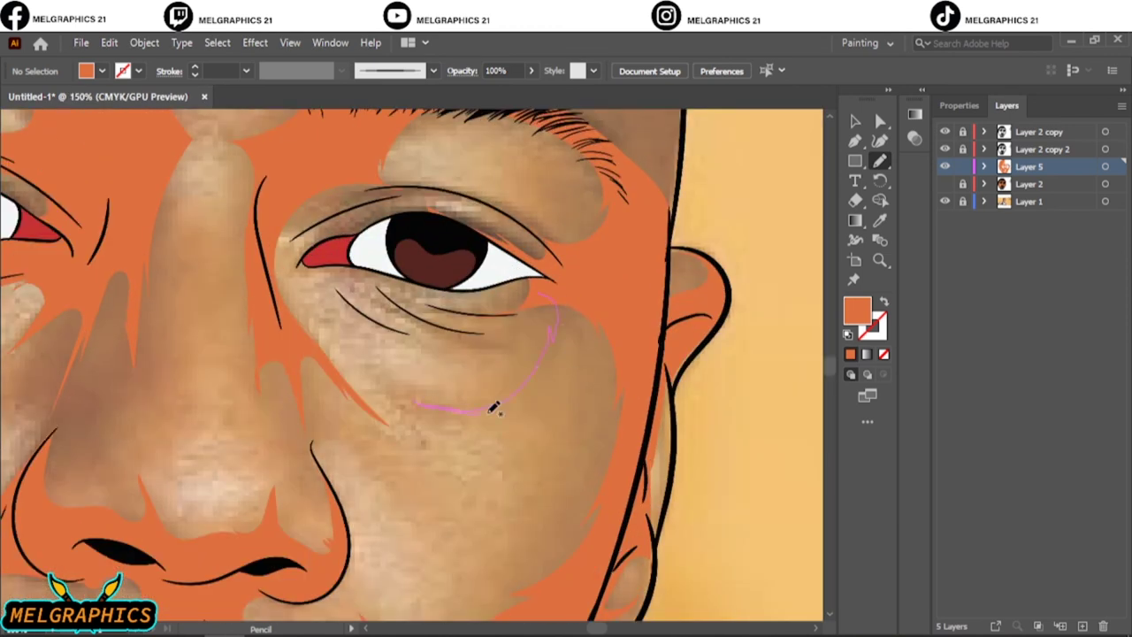
pyautogui.moveTo(584, 276); pyautogui.dragTo(555, 287)
pyautogui.moveTo(541, 359); pyautogui.dragTo(515, 316)
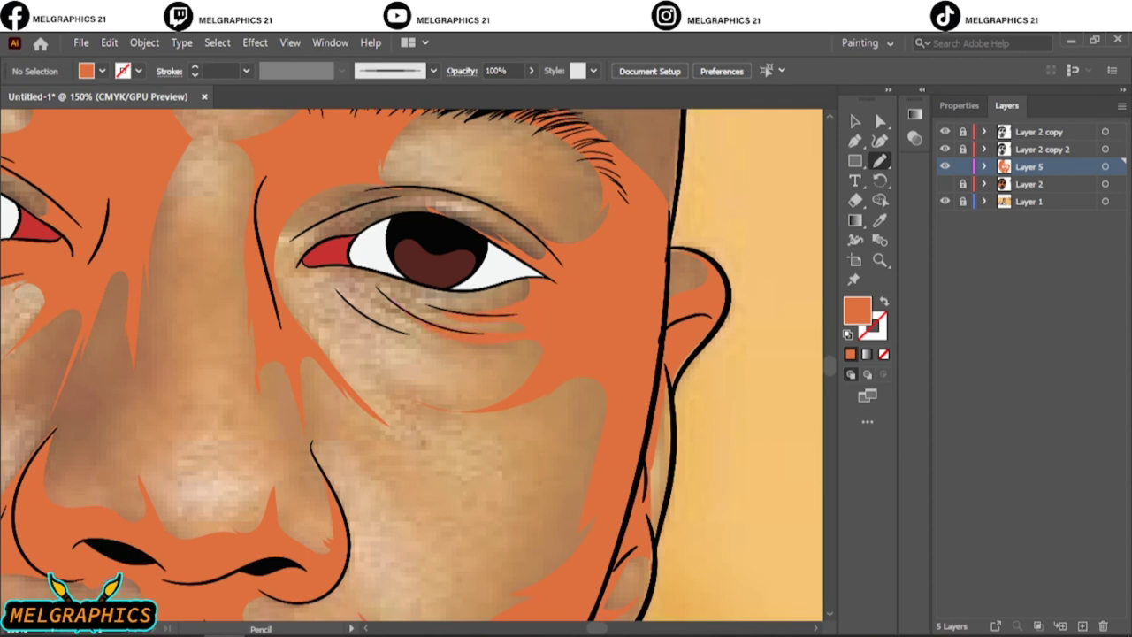
# Fill the forehead up to the hairline with orange skin shapes
pyautogui.scroll(5, 558, 349)
pyautogui.scroll(2, 320, 544)
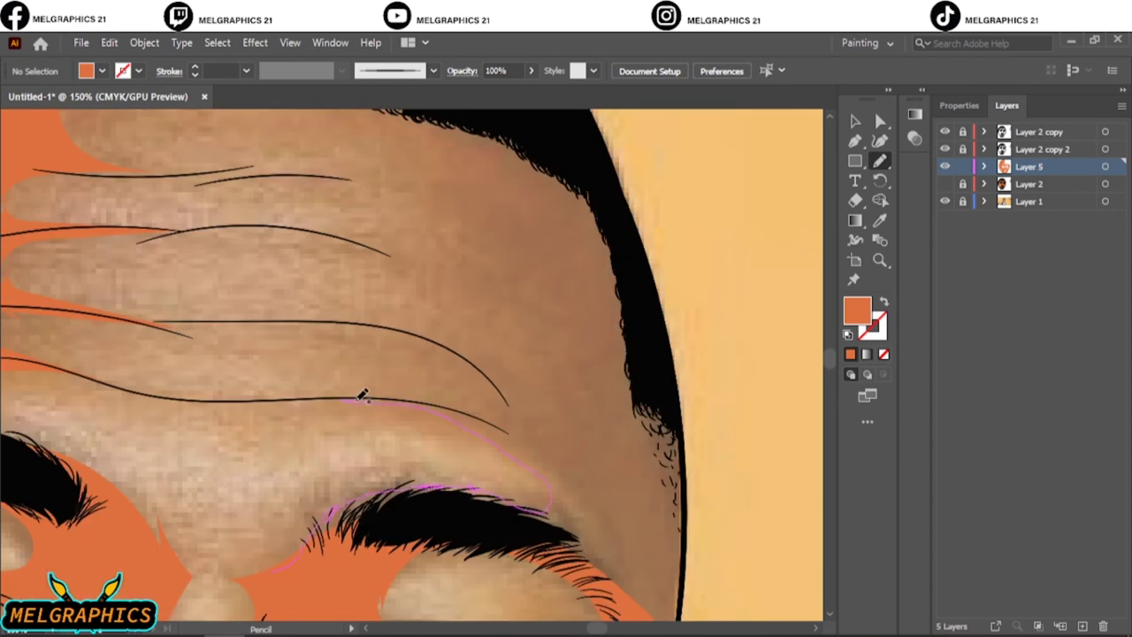
pyautogui.moveTo(625, 301); pyautogui.dragTo(381, 540)
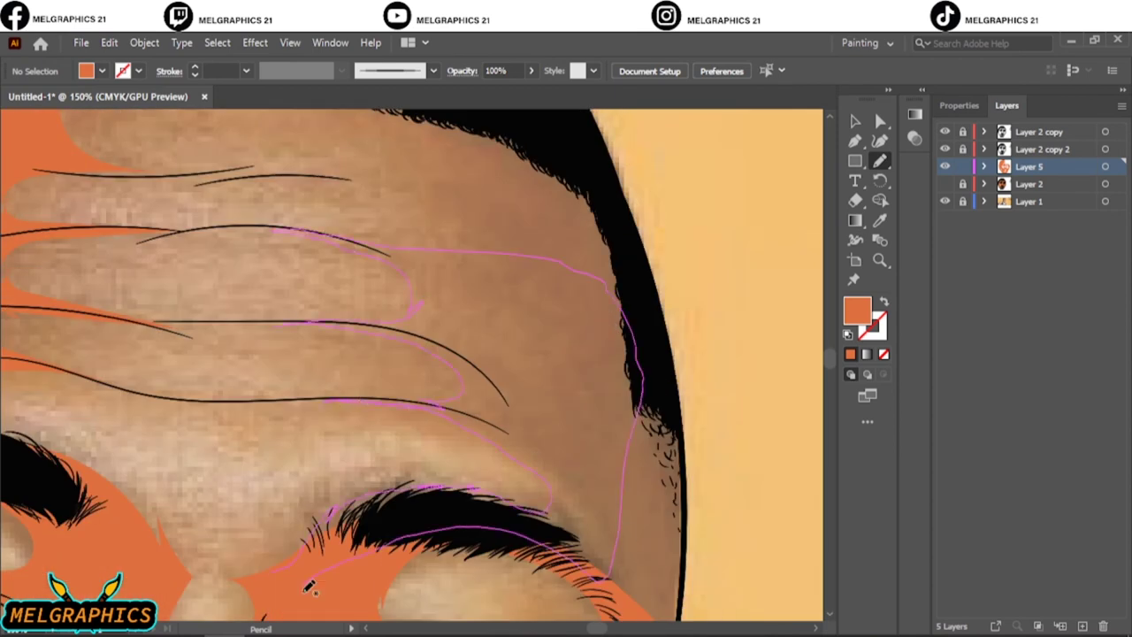
pyautogui.scroll(1, 442, 442)
pyautogui.scroll(-3, 442, 442)
pyautogui.moveTo(604, 521)
pyautogui.mouseDown()
pyautogui.moveTo(607, 292)
pyautogui.moveTo(497, 382)
pyautogui.mouseUp()
pyautogui.scroll(3, 497, 382)
pyautogui.scroll(3, 497, 382)
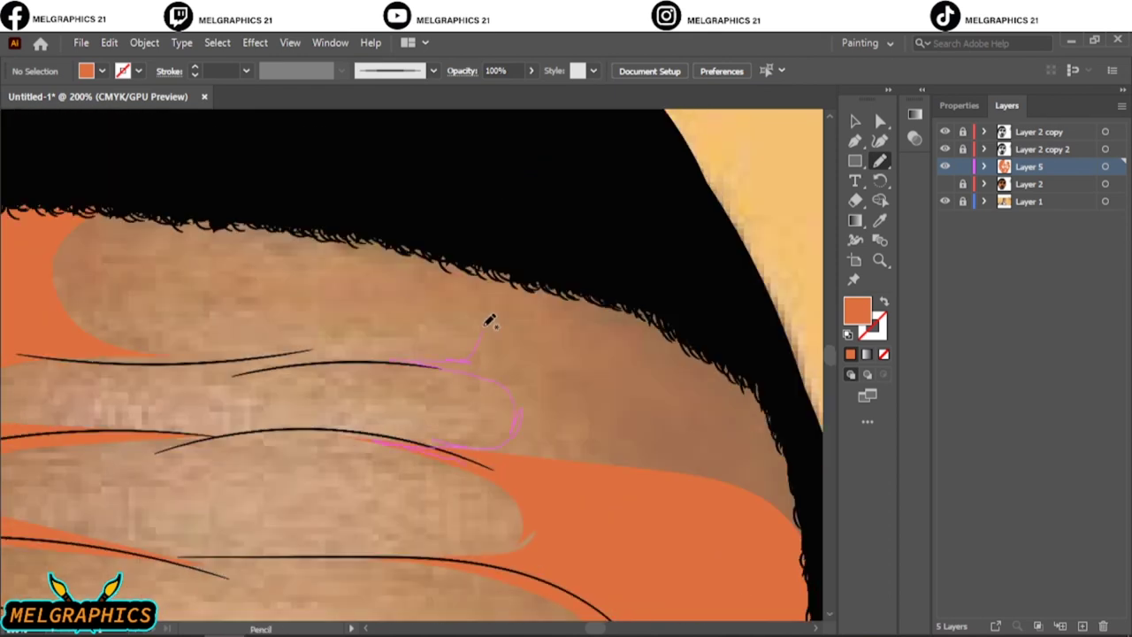
pyautogui.moveTo(491, 320)
pyautogui.mouseDown()
pyautogui.moveTo(576, 498)
pyautogui.moveTo(512, 466)
pyautogui.mouseUp()
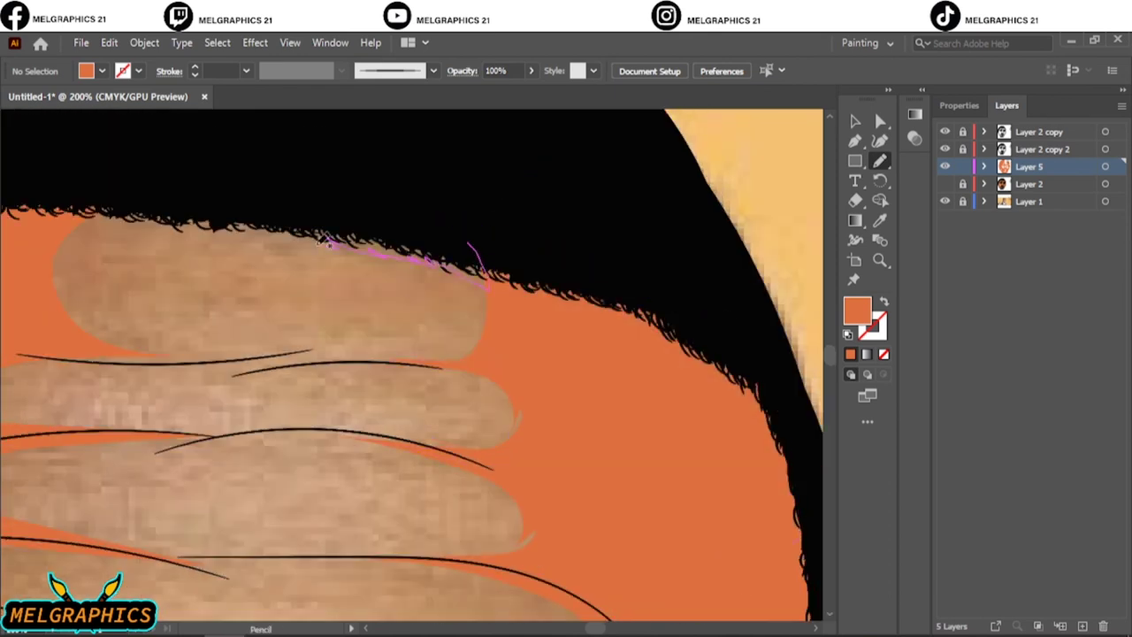
pyautogui.hotkey('ctrl', '0')
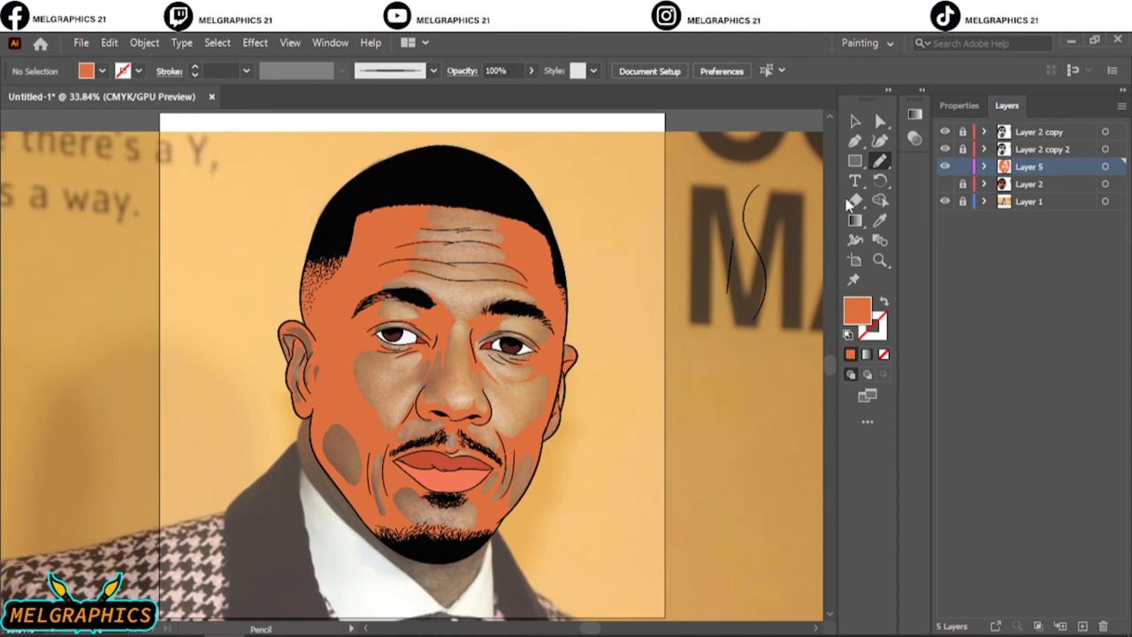
# Hide the reference, add a new shadow layer and pick a darker rust-orange fill
pyautogui.moveTo(945, 183); pyautogui.dragTo(948, 202)
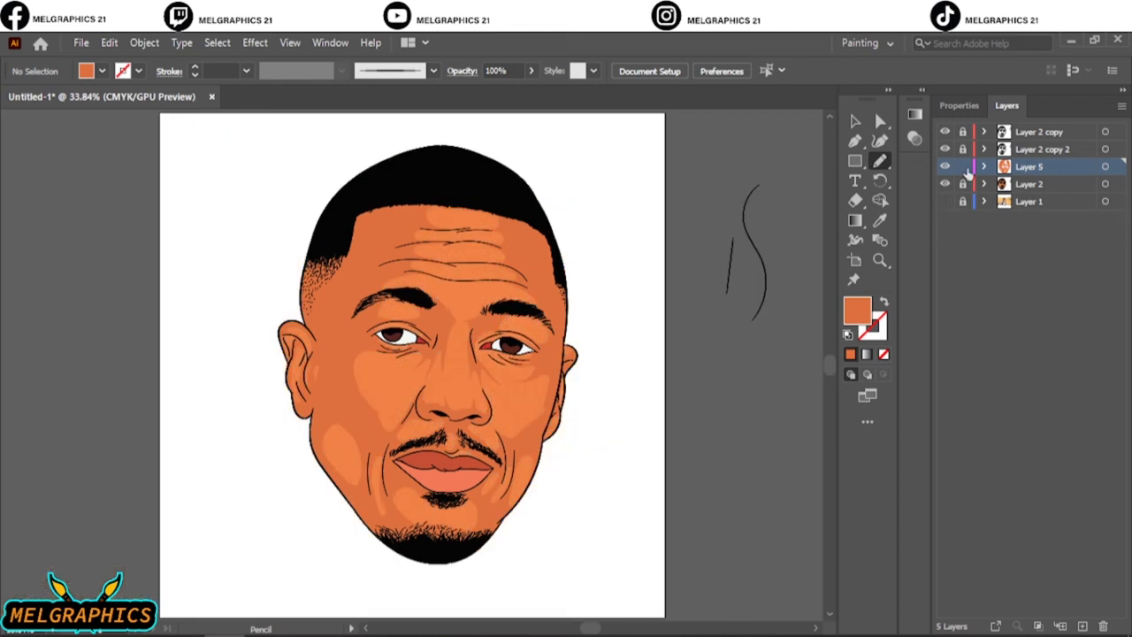
pyautogui.click(1082, 625)
pyautogui.doubleClick(857, 310)
pyautogui.click(1036, 236)
# Draw dark shadow shapes along the nostril and beside the top of the nose
pyautogui.hotkey('ctrl', '=')
pyautogui.hotkey('ctrl', '=')
pyautogui.hotkey('ctrl', '=')
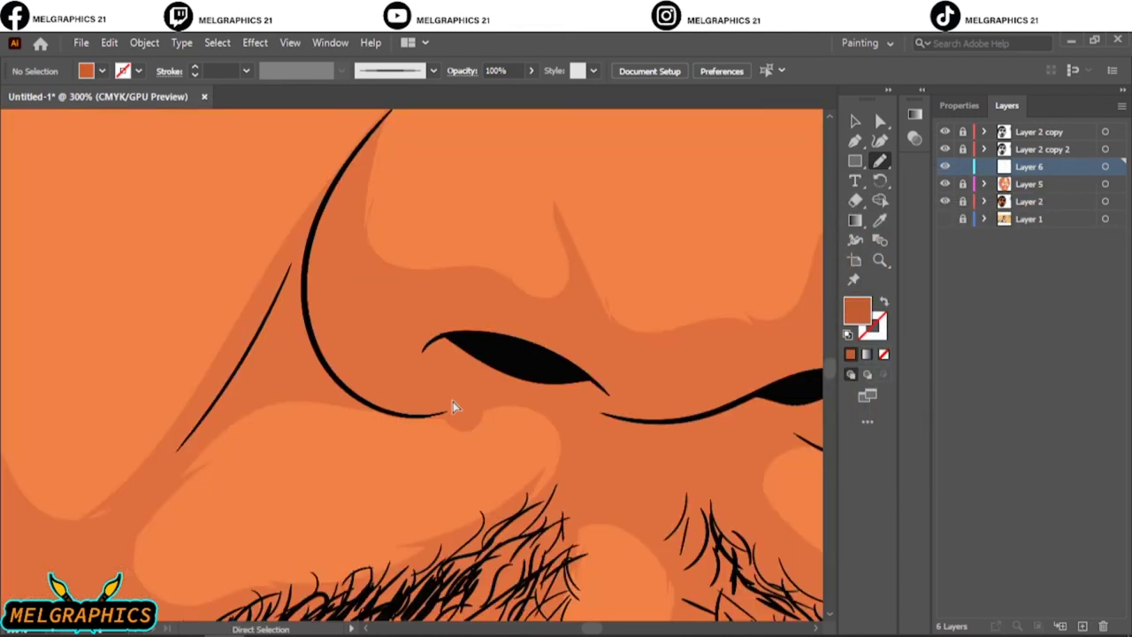
pyautogui.moveTo(382, 504)
pyautogui.mouseDown()
pyautogui.moveTo(323, 573)
pyautogui.moveTo(542, 575)
pyautogui.mouseUp()
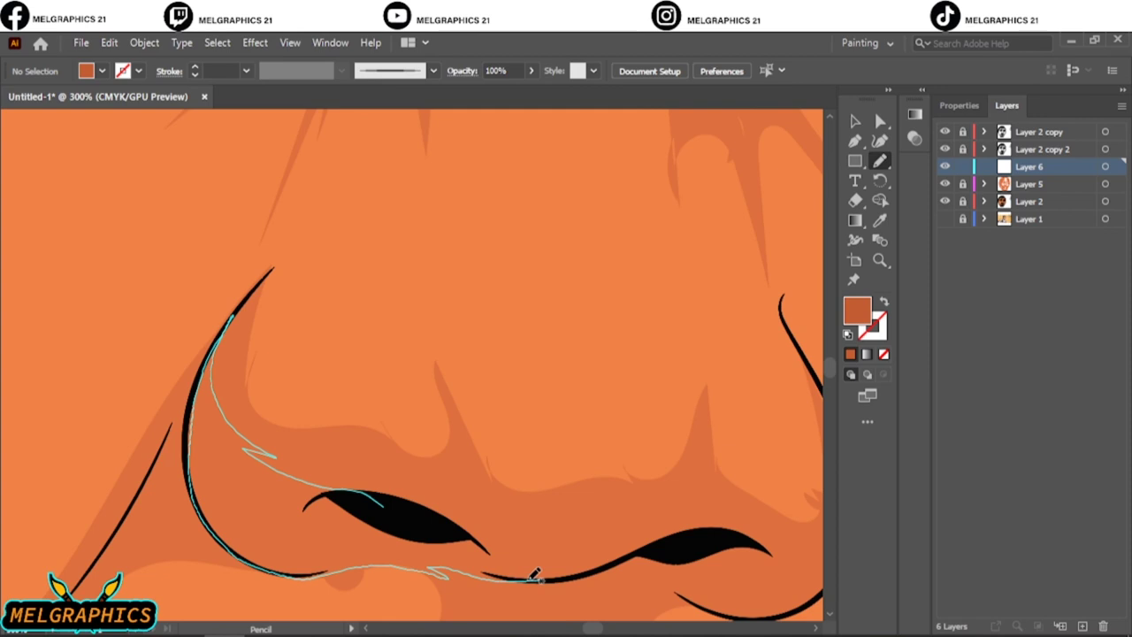
pyautogui.moveTo(243, 450)
pyautogui.mouseDown()
pyautogui.moveTo(690, 484)
pyautogui.moveTo(429, 536)
pyautogui.mouseUp()
pyautogui.hotkey('ctrl', '=')
pyautogui.hotkey('ctrl', '=')
pyautogui.moveTo(204, 447); pyautogui.dragTo(525, 251)
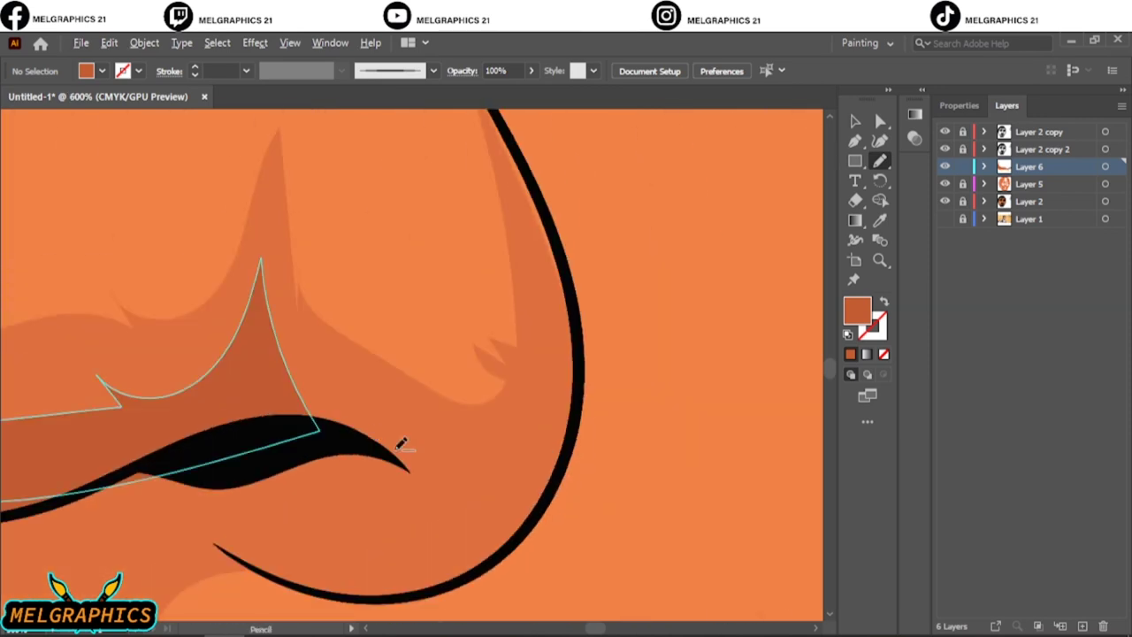
pyautogui.moveTo(547, 416)
pyautogui.mouseDown()
pyautogui.moveTo(551, 541)
pyautogui.moveTo(533, 460)
pyautogui.mouseUp()
pyautogui.moveTo(459, 479); pyautogui.dragTo(477, 499)
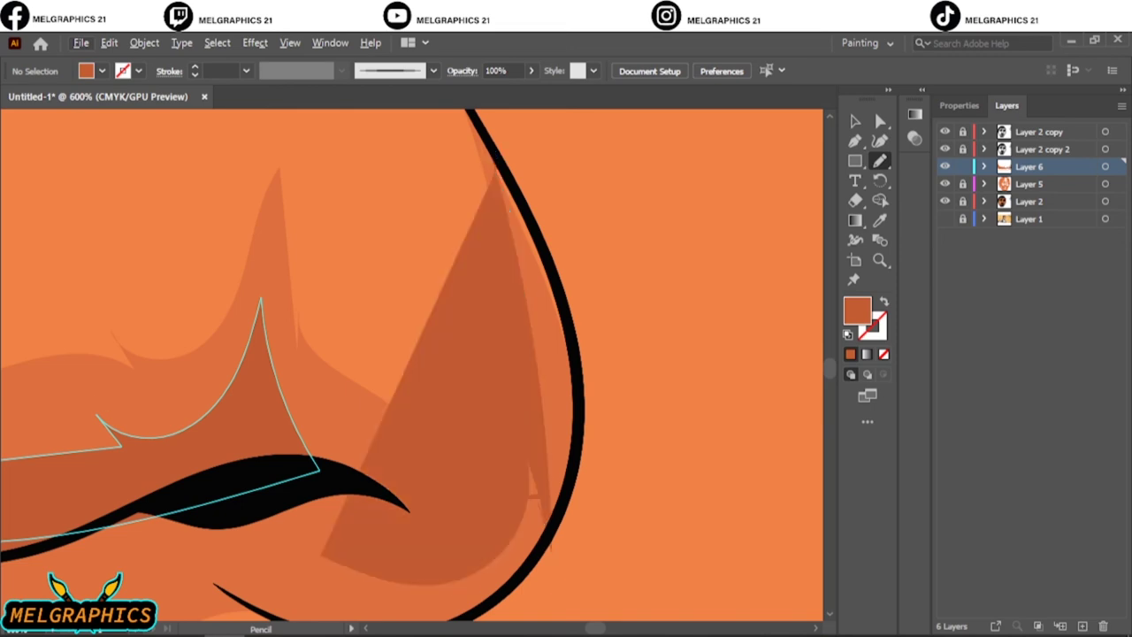
pyautogui.hotkey('ctrl', 'z')
pyautogui.moveTo(511, 184)
pyautogui.mouseDown()
pyautogui.moveTo(191, 540)
pyautogui.moveTo(460, 620)
pyautogui.moveTo(567, 298)
pyautogui.moveTo(487, 137)
pyautogui.mouseUp()
pyautogui.moveTo(288, 374)
pyautogui.mouseDown()
pyautogui.moveTo(397, 463)
pyautogui.moveTo(298, 374)
pyautogui.mouseUp()
# Trace a shadow shape along the left nostril outline
pyautogui.hotkey('ctrl', '0')
pyautogui.hotkey('ctrl', '+')
pyautogui.hotkey('ctrl', '+')
pyautogui.hotkey('ctrl', '+')
pyautogui.moveTo(505, 449); pyautogui.dragTo(713, 295)
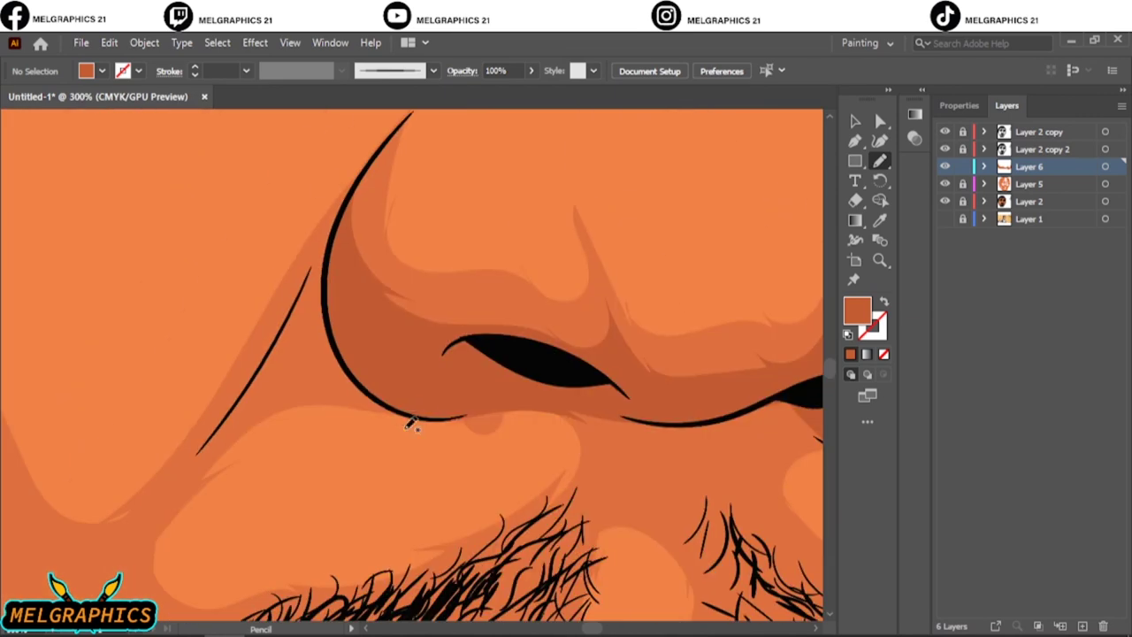
pyautogui.moveTo(357, 186)
pyautogui.mouseDown()
pyautogui.moveTo(402, 416)
pyautogui.moveTo(386, 400)
pyautogui.mouseUp()
pyautogui.scroll(1, 365, 405)
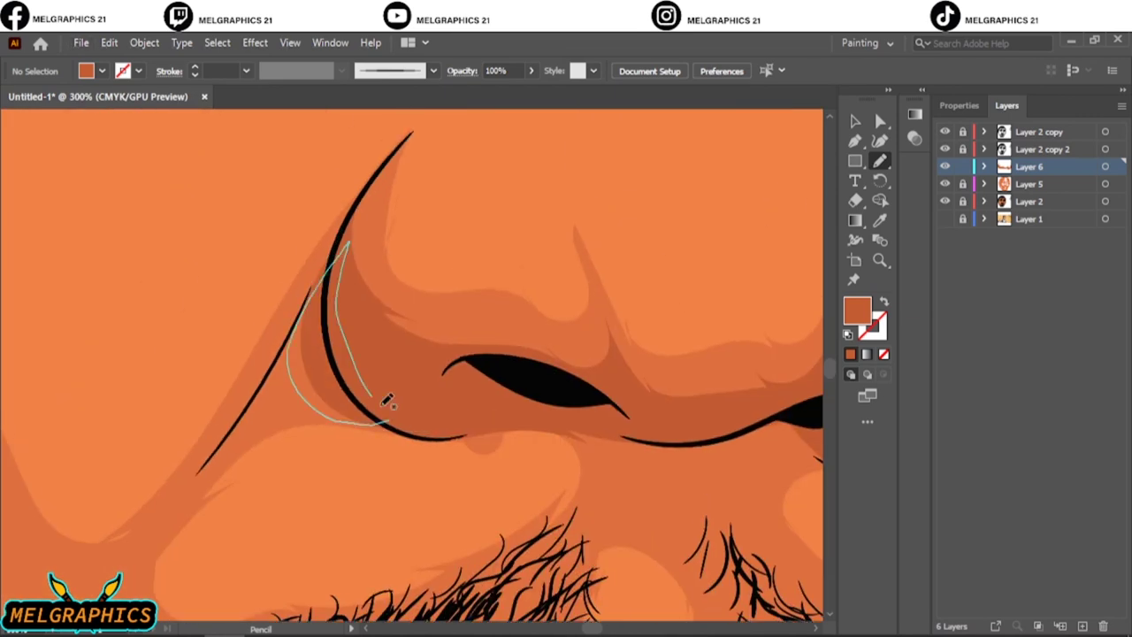
pyautogui.hotkey('ctrl', '0')
pyautogui.scroll(5, 440, 501)
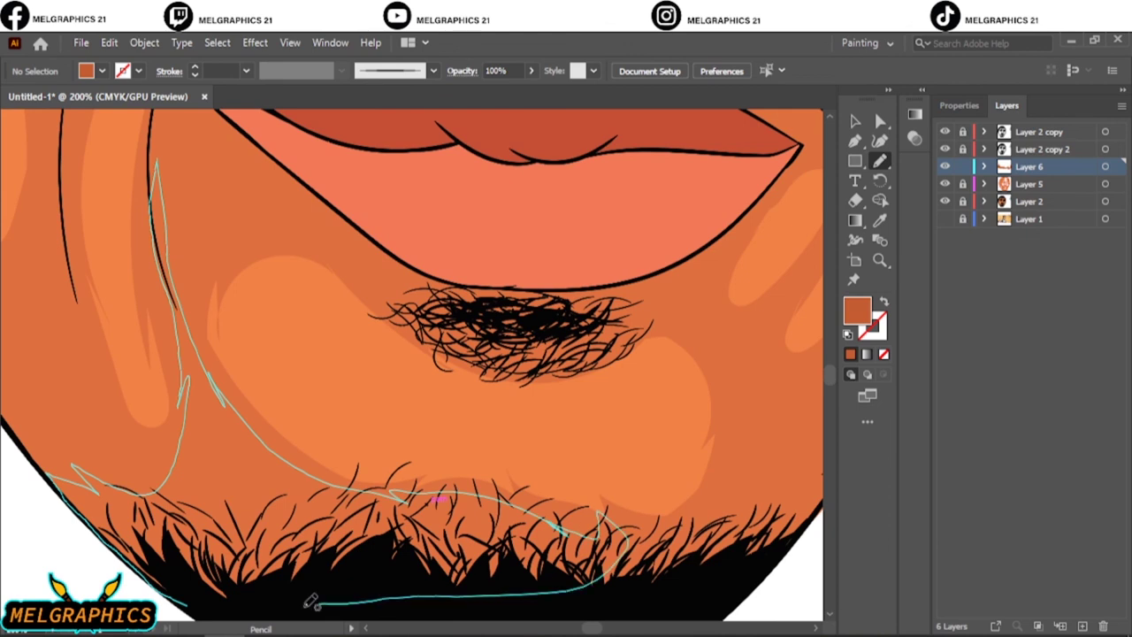
# Draw dark shadows around the chin and along the lower lip
pyautogui.moveTo(76, 477); pyautogui.dragTo(53, 482)
pyautogui.moveTo(524, 531)
pyautogui.mouseDown()
pyautogui.moveTo(694, 539)
pyautogui.moveTo(778, 521)
pyautogui.mouseUp()
pyautogui.scroll(3, 356, 525)
pyautogui.scroll(3, 356, 525)
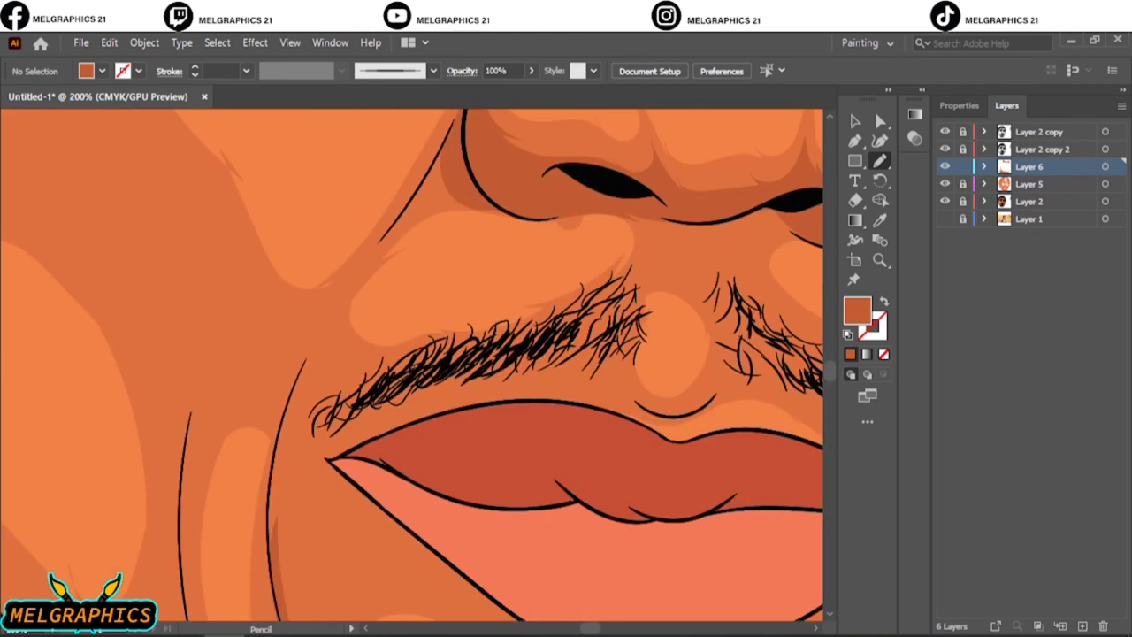
pyautogui.moveTo(683, 464)
pyautogui.mouseDown()
pyautogui.moveTo(751, 369)
pyautogui.moveTo(531, 329)
pyautogui.moveTo(316, 336)
pyautogui.moveTo(567, 525)
pyautogui.mouseUp()
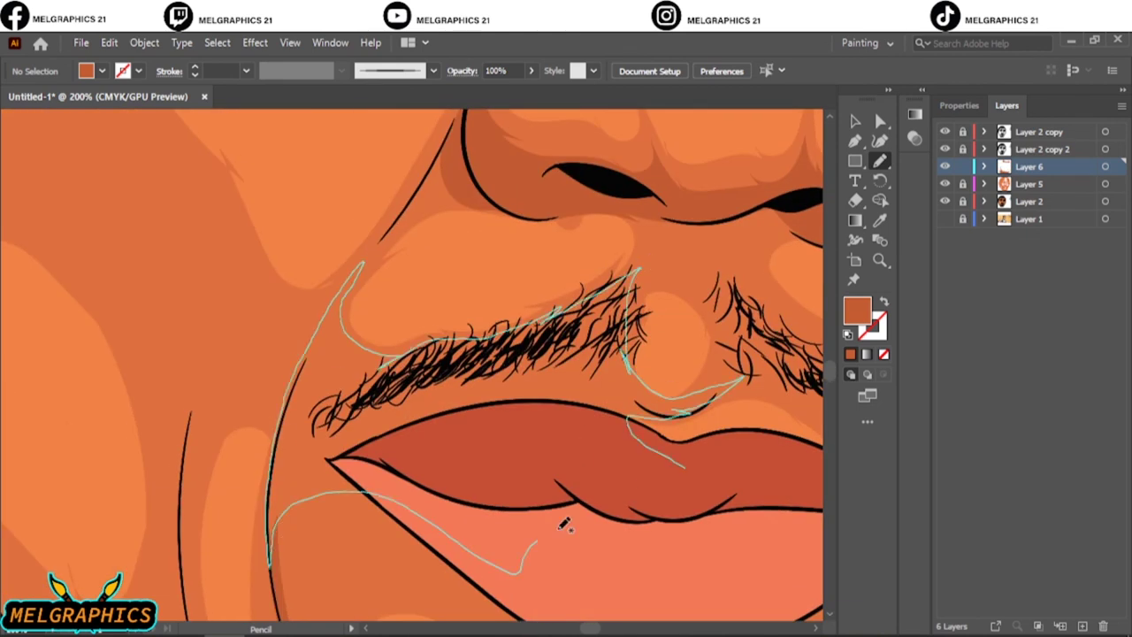
pyautogui.scroll(-3, 659, 461)
pyautogui.scroll(-2, 659, 460)
pyautogui.hscroll(2, 659, 461)
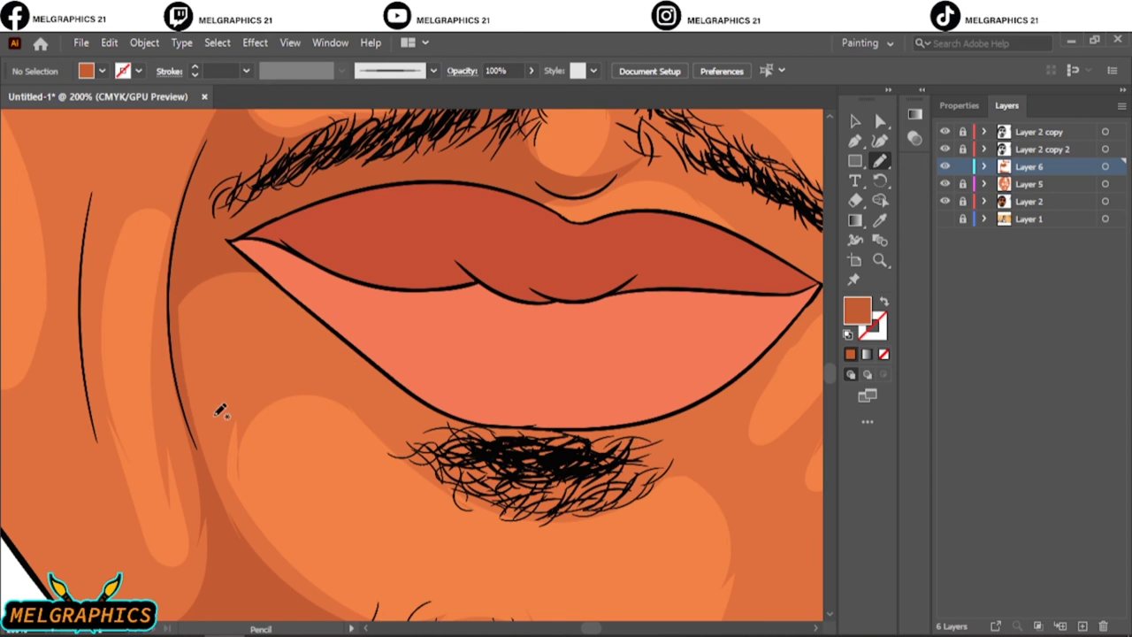
pyautogui.moveTo(191, 442)
pyautogui.mouseDown()
pyautogui.moveTo(309, 274)
pyautogui.moveTo(182, 291)
pyautogui.mouseUp()
pyautogui.moveTo(319, 319); pyautogui.dragTo(458, 379)
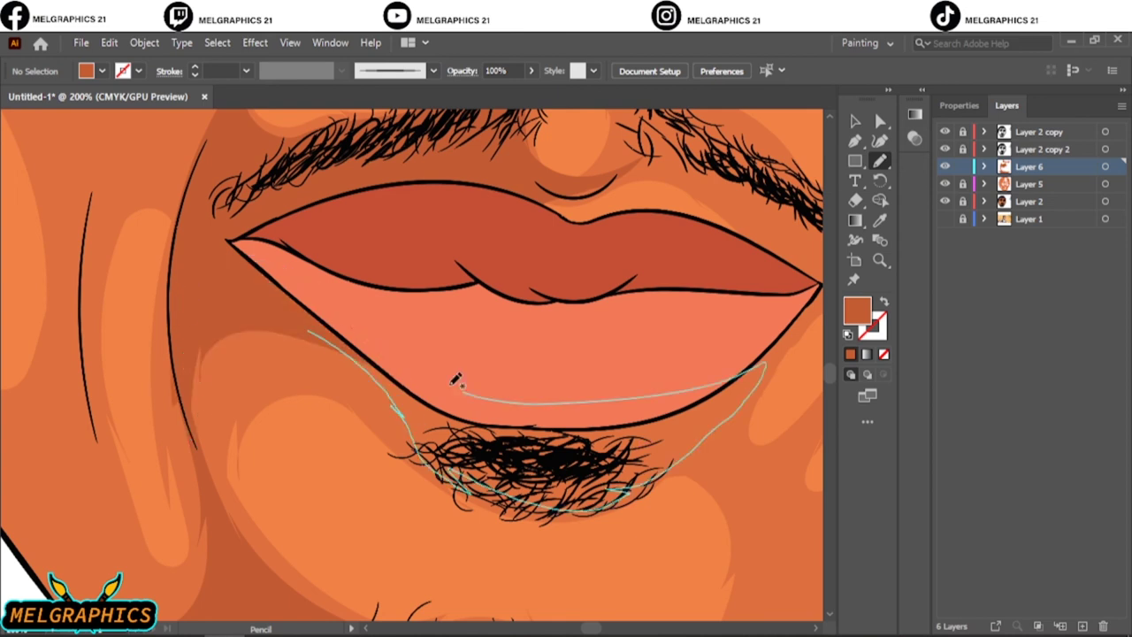
# Add a shadow around the mouth corner and cheek
pyautogui.hotkey('ctrl', '0')
pyautogui.scroll(5, 495, 460)
pyautogui.scroll(2, 442, 467)
pyautogui.moveTo(381, 523)
pyautogui.mouseDown()
pyautogui.moveTo(409, 322)
pyautogui.moveTo(266, 252)
pyautogui.mouseUp()
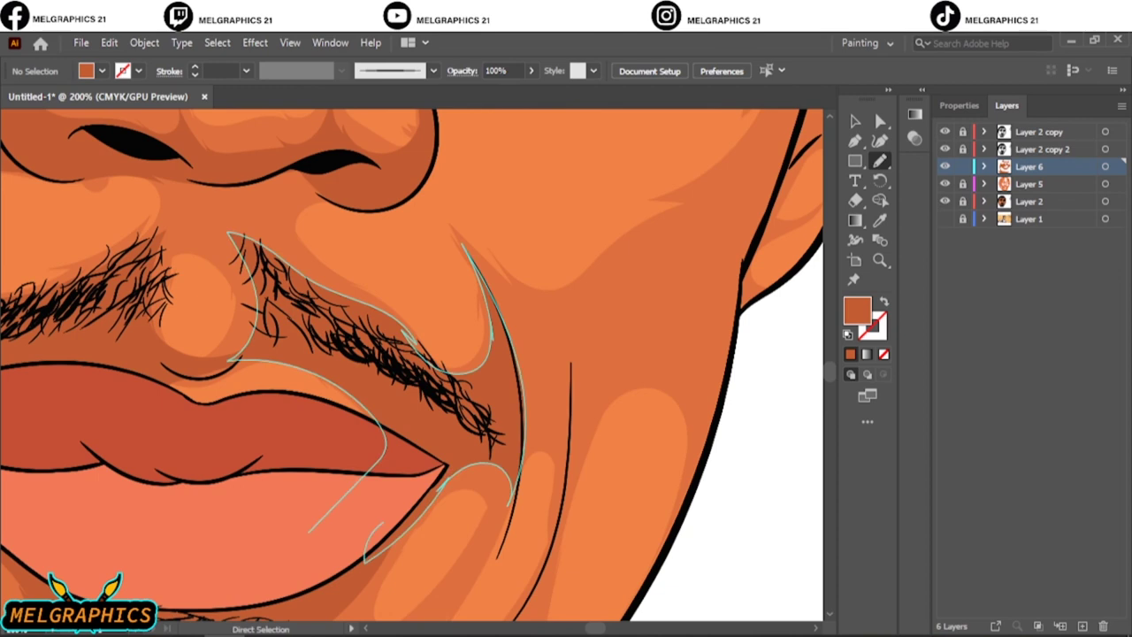
pyautogui.hotkey('ctrl', '0')
pyautogui.scroll(7, 458, 426)
pyautogui.scroll(2, 457, 426)
# Draw shadow shapes below the nostril and around the moustache
pyautogui.moveTo(329, 371); pyautogui.dragTo(560, 469)
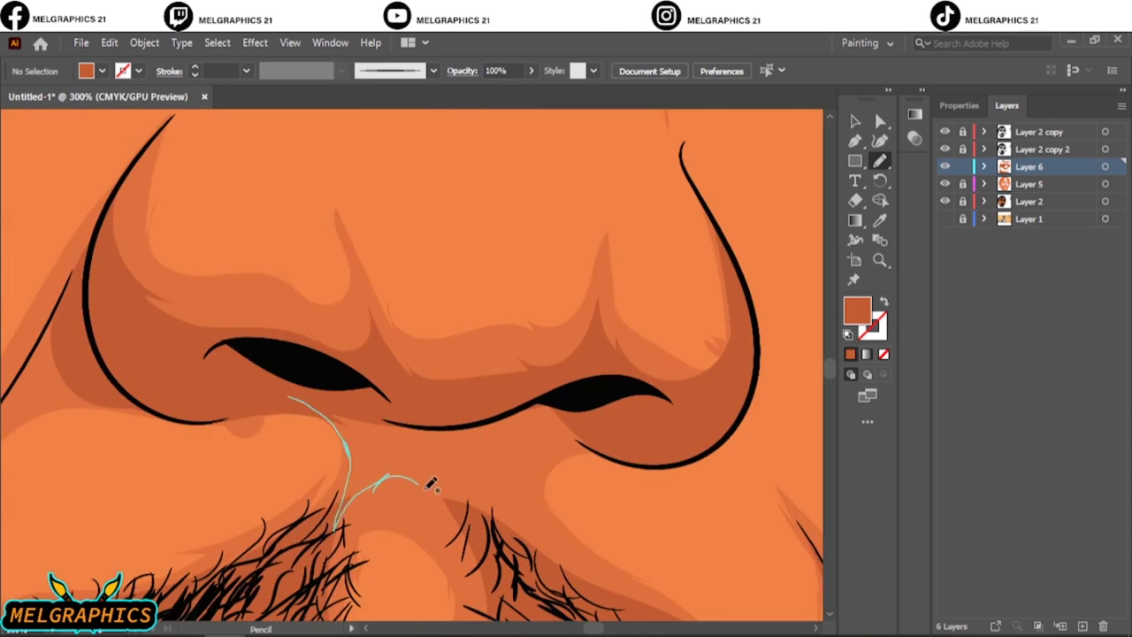
pyautogui.hotkey('ctrl', '0')
pyautogui.scroll(9, 491, 436)
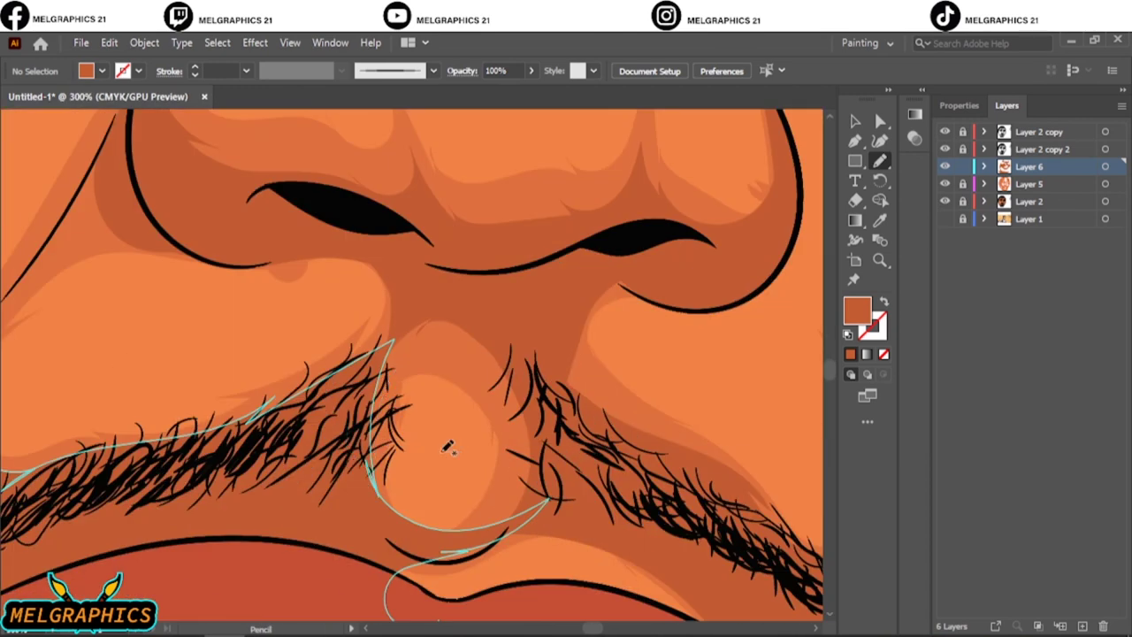
pyautogui.moveTo(448, 448); pyautogui.dragTo(539, 383)
pyautogui.hotkey('ctrl', '0')
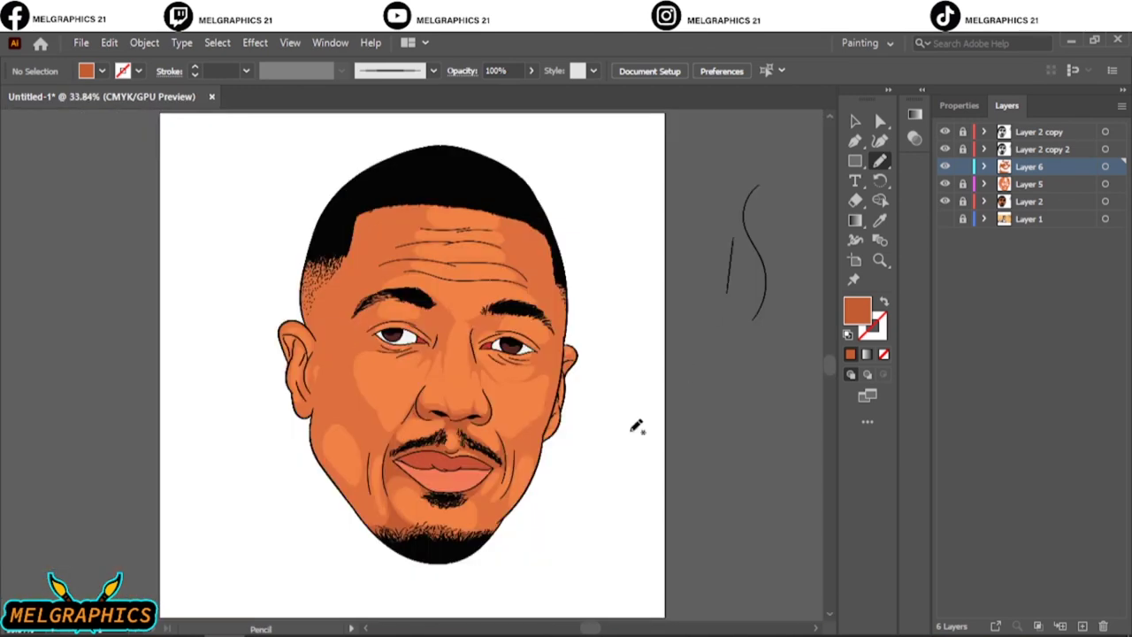
pyautogui.scroll(10, 513, 411)
pyautogui.scroll(-3, 522, 363)
# Shade around the eyebrow and from the temple down past the eye
pyautogui.moveTo(457, 309); pyautogui.dragTo(372, 273)
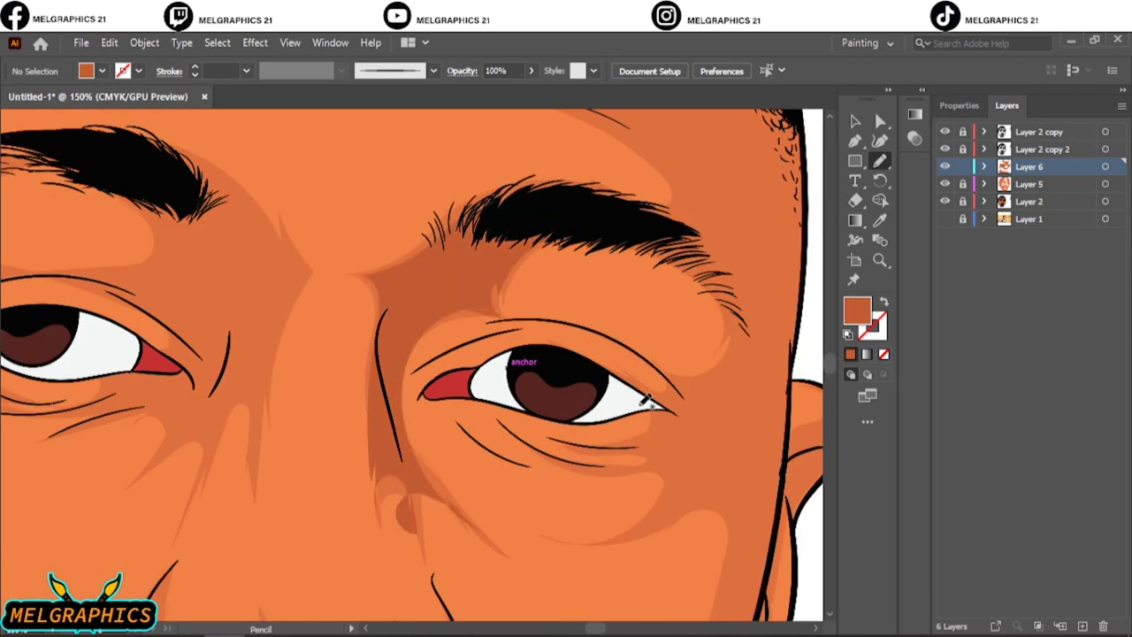
pyautogui.scroll(2, 544, 291)
pyautogui.moveTo(333, 324); pyautogui.dragTo(379, 610)
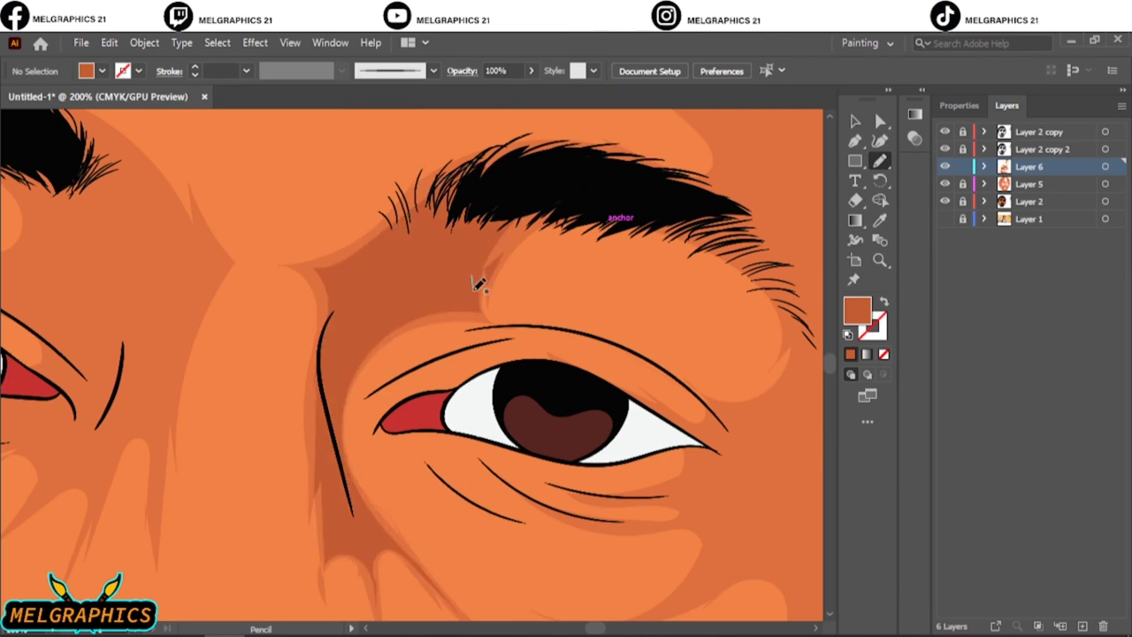
pyautogui.hotkey('ctrl', '0')
pyautogui.scroll(5, 635, 372)
pyautogui.scroll(3, 551, 384)
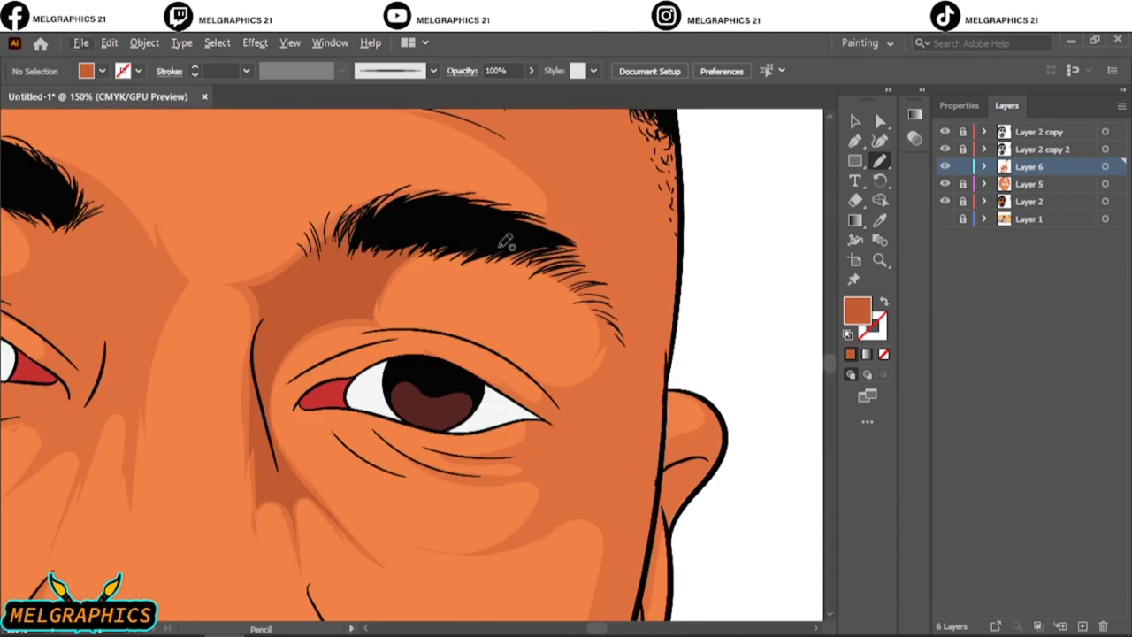
# Add shadows around the right brow and eye and along the forehead wrinkles
pyautogui.moveTo(484, 240)
pyautogui.mouseDown()
pyautogui.moveTo(533, 405)
pyautogui.moveTo(471, 548)
pyautogui.mouseUp()
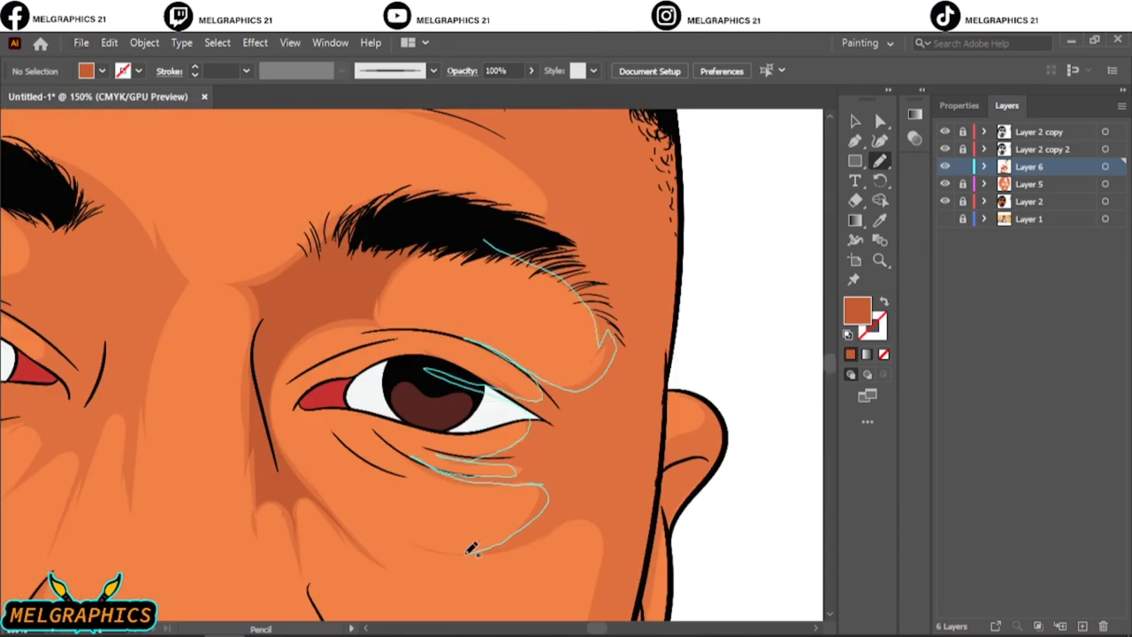
pyautogui.moveTo(659, 511)
pyautogui.mouseDown()
pyautogui.moveTo(687, 253)
pyautogui.moveTo(425, 119)
pyautogui.mouseUp()
pyautogui.scroll(5, 615, 311)
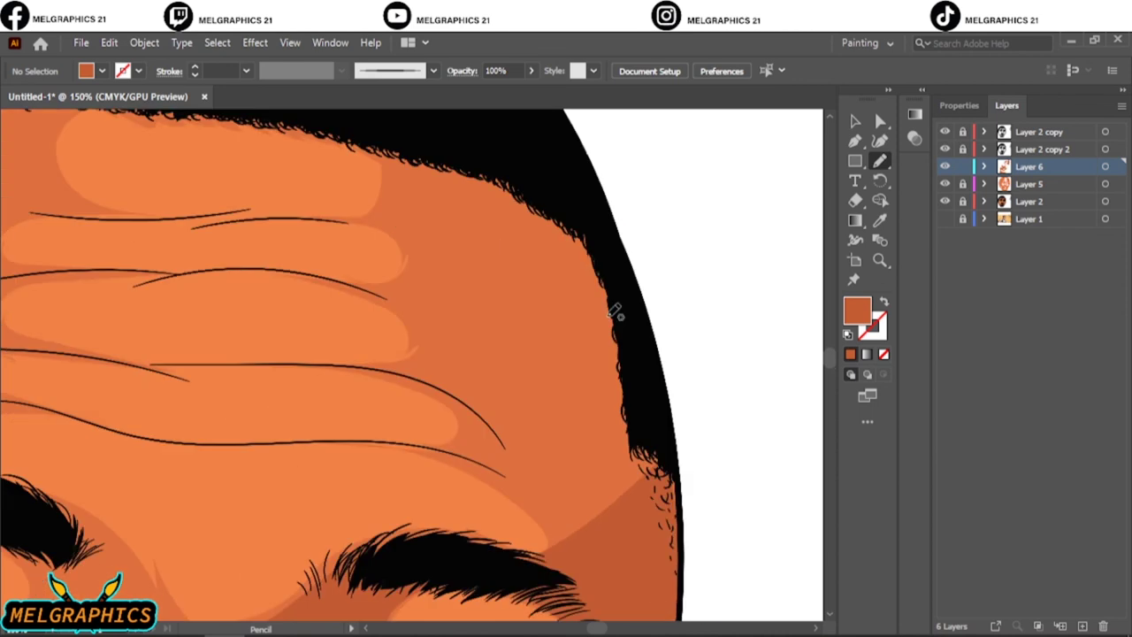
pyautogui.moveTo(547, 516)
pyautogui.mouseDown()
pyautogui.moveTo(397, 374)
pyautogui.moveTo(337, 276)
pyautogui.mouseUp()
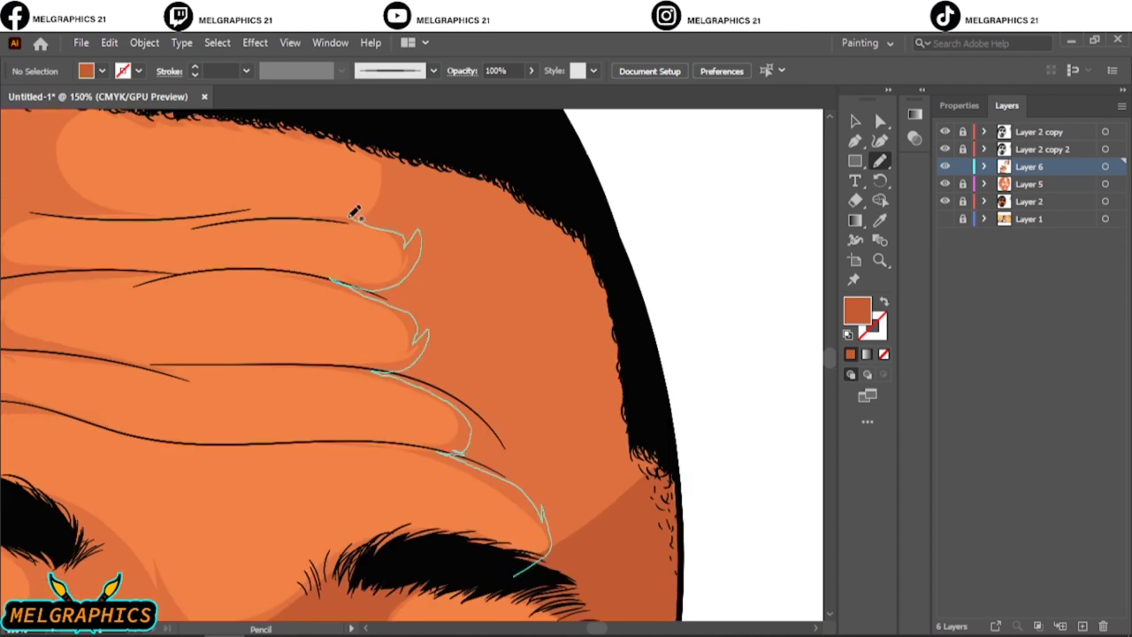
pyautogui.moveTo(355, 213); pyautogui.dragTo(530, 190)
pyautogui.hotkey('ctrl', '0')
pyautogui.scroll(3, 543, 298)
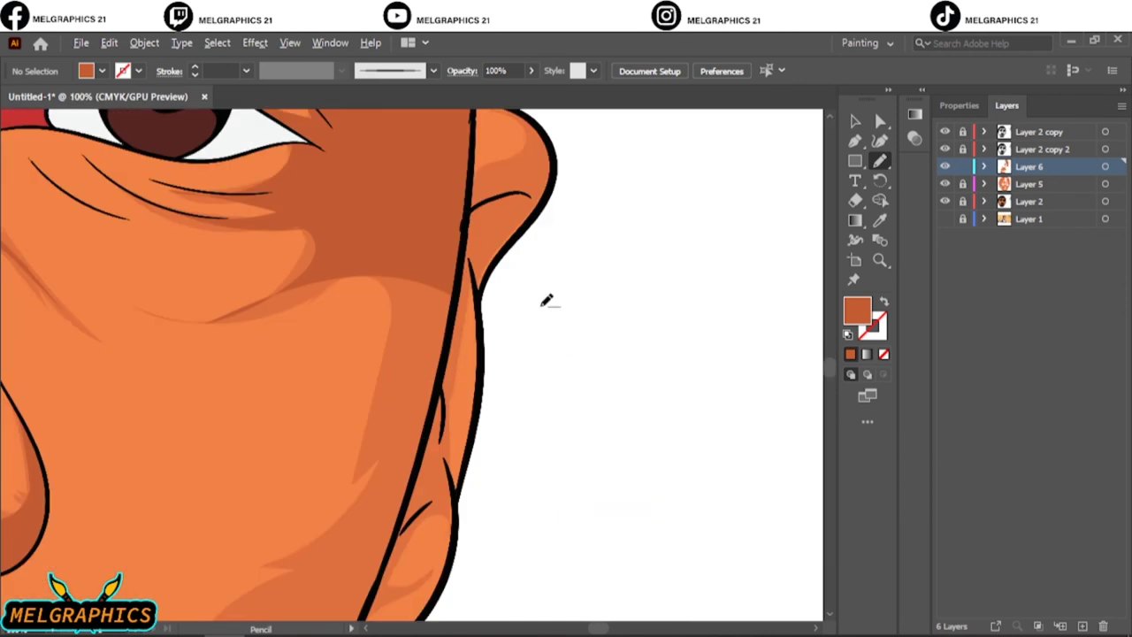
pyautogui.scroll(2, 454, 253)
# Shade the face edge by the ear, the jawline and temple down to chin
pyautogui.moveTo(439, 373)
pyautogui.mouseDown()
pyautogui.moveTo(439, 442)
pyautogui.moveTo(353, 156)
pyautogui.mouseUp()
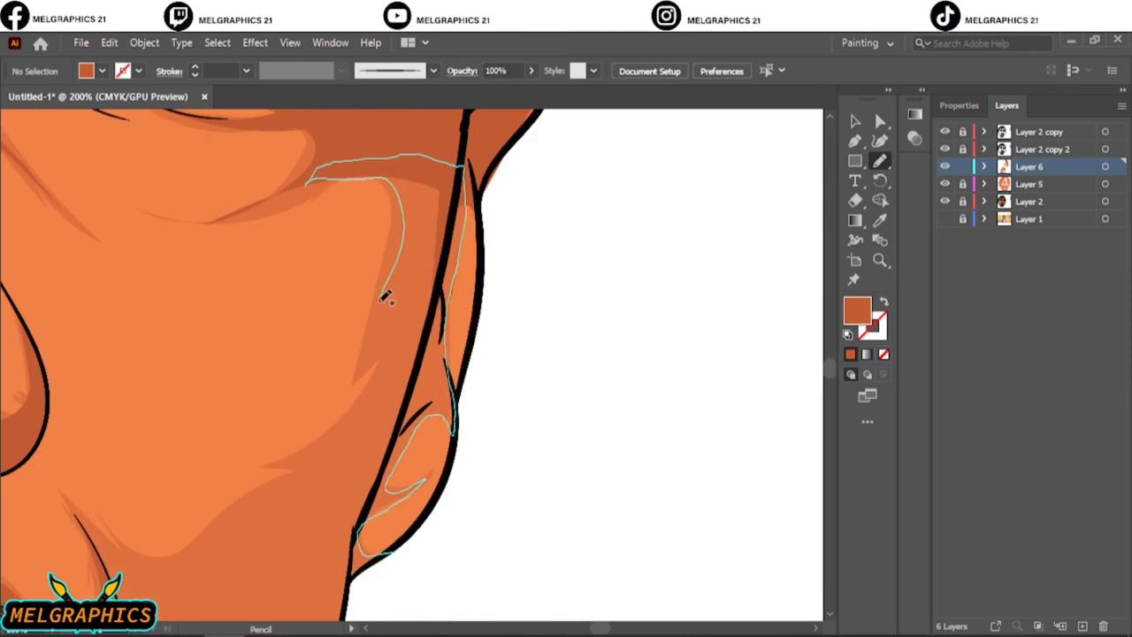
pyautogui.moveTo(353, 155); pyautogui.dragTo(351, 596)
pyautogui.moveTo(305, 124); pyautogui.dragTo(166, 221)
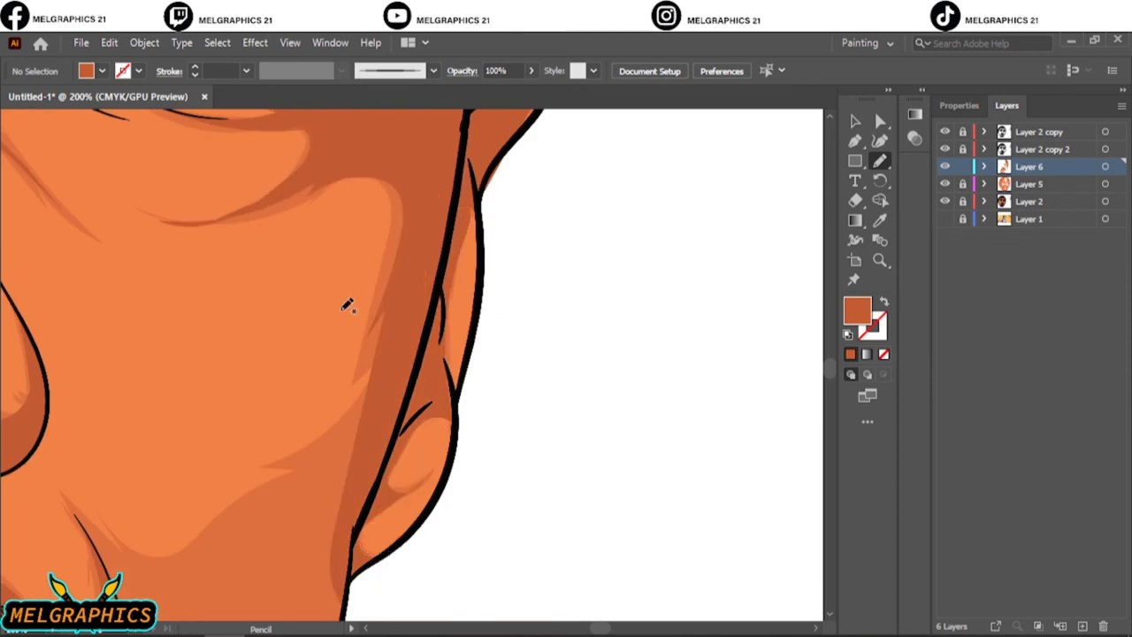
pyautogui.scroll(-3, 346, 306)
pyautogui.hscroll(-3, 346, 306)
pyautogui.moveTo(541, 170); pyautogui.dragTo(488, 563)
# Draw dark shadow shapes looping up the cheek
pyautogui.hotkey('ctrl', '0')
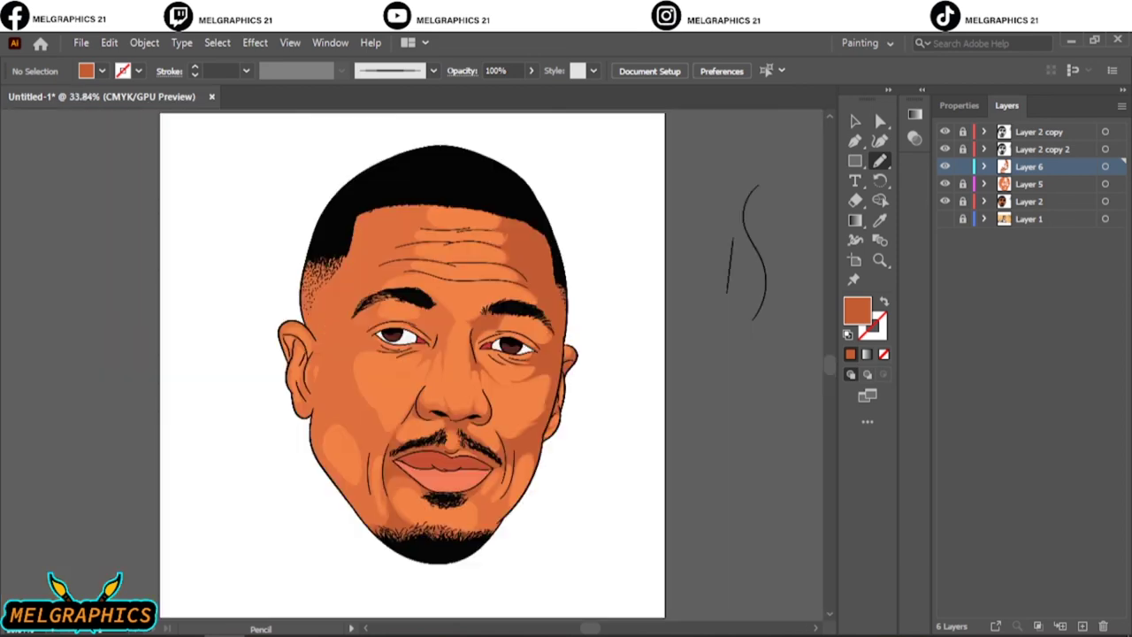
pyautogui.scroll(5, 508, 512)
pyautogui.moveTo(312, 528); pyautogui.dragTo(310, 530)
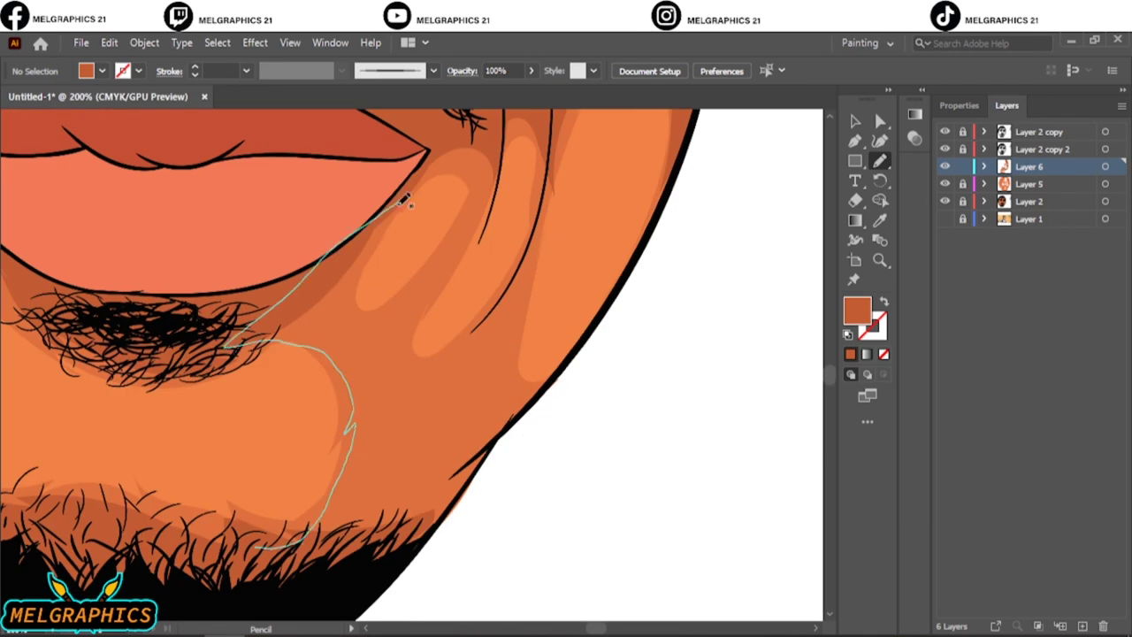
pyautogui.moveTo(409, 317)
pyautogui.mouseDown()
pyautogui.moveTo(430, 377)
pyautogui.moveTo(508, 438)
pyautogui.mouseUp()
pyautogui.hotkey('ctrl', '0')
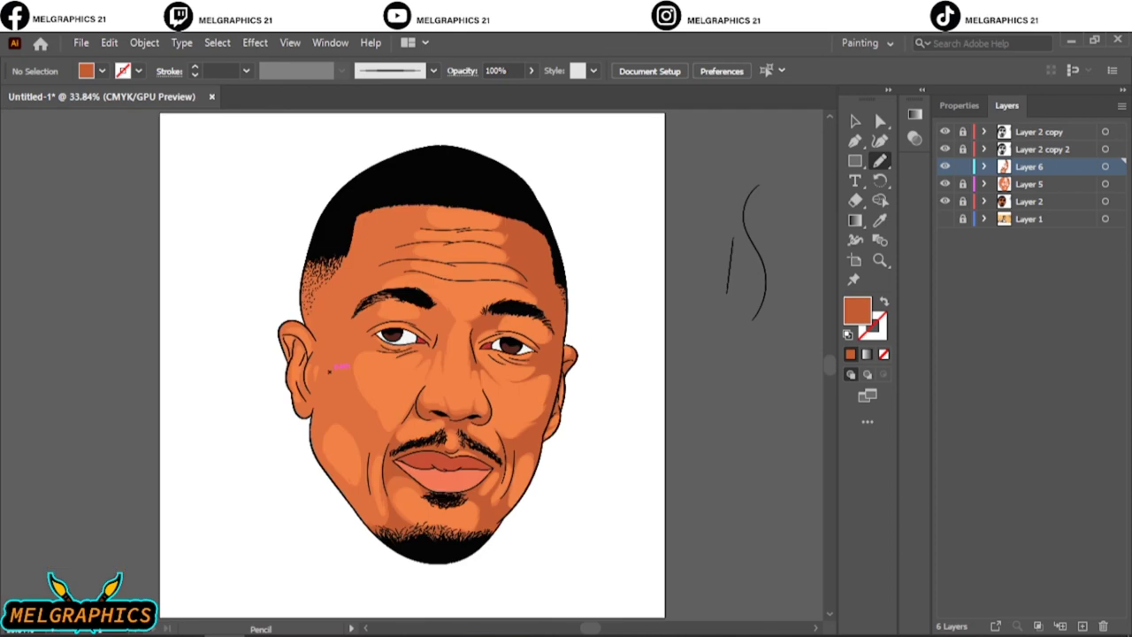
pyautogui.scroll(3, 329, 370)
pyautogui.scroll(1, 329, 369)
# Shade the cheek fold and a long cheek shadow toward the ear
pyautogui.moveTo(458, 522)
pyautogui.mouseDown()
pyautogui.moveTo(497, 152)
pyautogui.moveTo(243, 566)
pyautogui.mouseUp()
pyautogui.moveTo(261, 292); pyautogui.dragTo(356, 451)
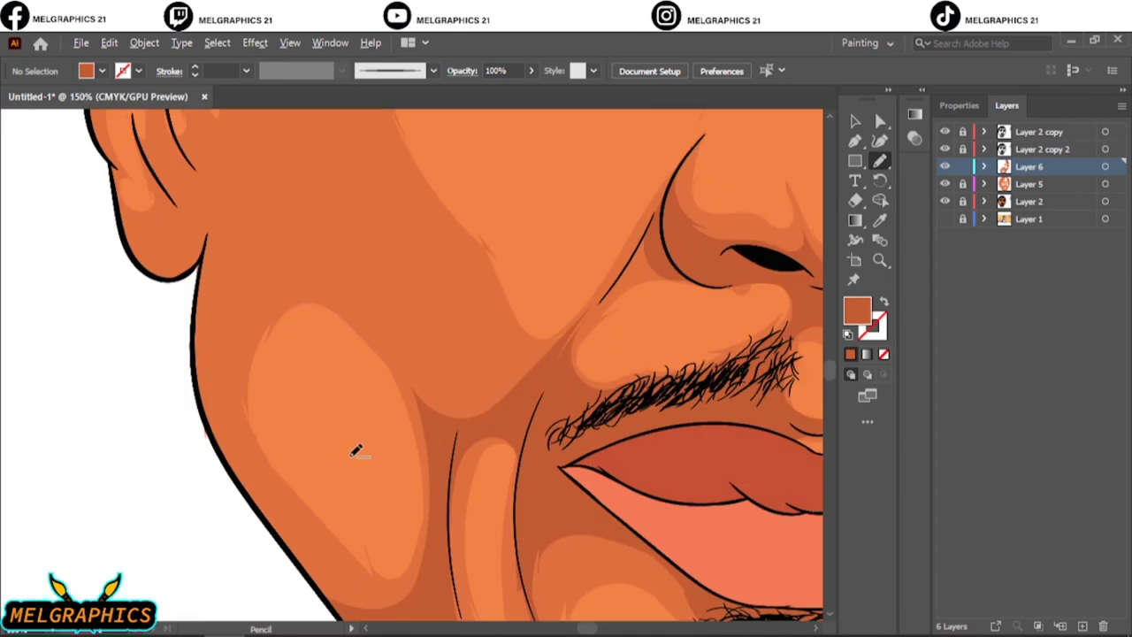
pyautogui.moveTo(380, 577)
pyautogui.mouseDown()
pyautogui.moveTo(211, 228)
pyautogui.moveTo(203, 382)
pyautogui.mouseUp()
pyautogui.moveTo(310, 559); pyautogui.dragTo(372, 579)
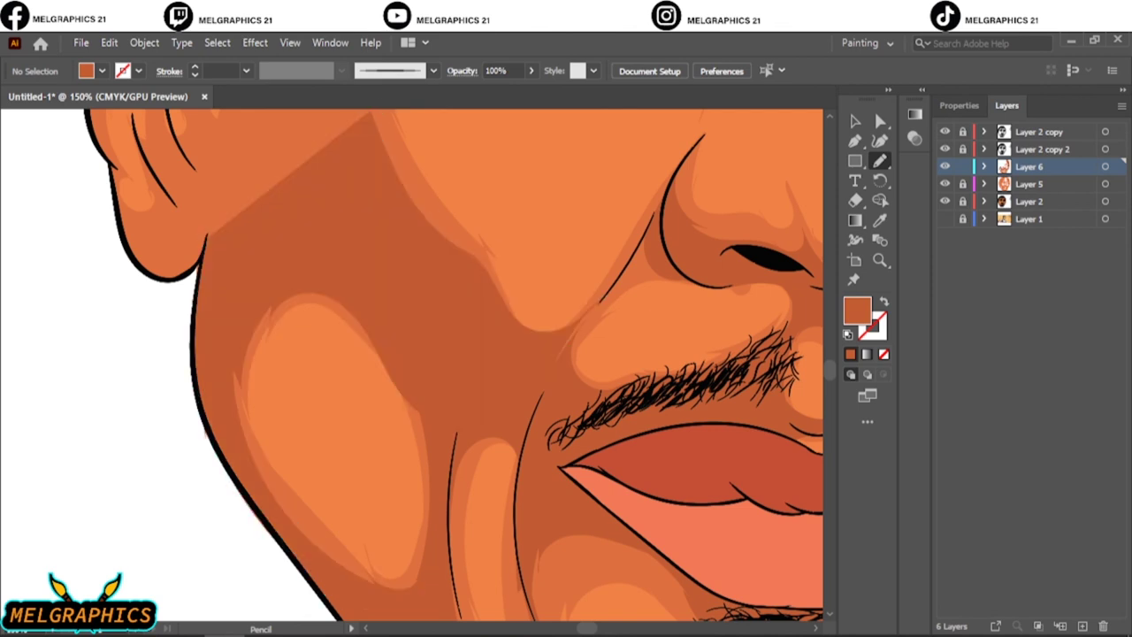
pyautogui.scroll(-5, 417, 543)
pyautogui.scroll(5, 316, 468)
pyautogui.scroll(1, 358, 509)
# Add shadow shapes from the jaw around the ear, inside it and along its top
pyautogui.moveTo(354, 511)
pyautogui.mouseDown()
pyautogui.moveTo(539, 246)
pyautogui.moveTo(679, 472)
pyautogui.moveTo(232, 477)
pyautogui.mouseUp()
pyautogui.hotkey('ctrl', '0')
pyautogui.press('v')
pyautogui.scroll(5, 283, 365)
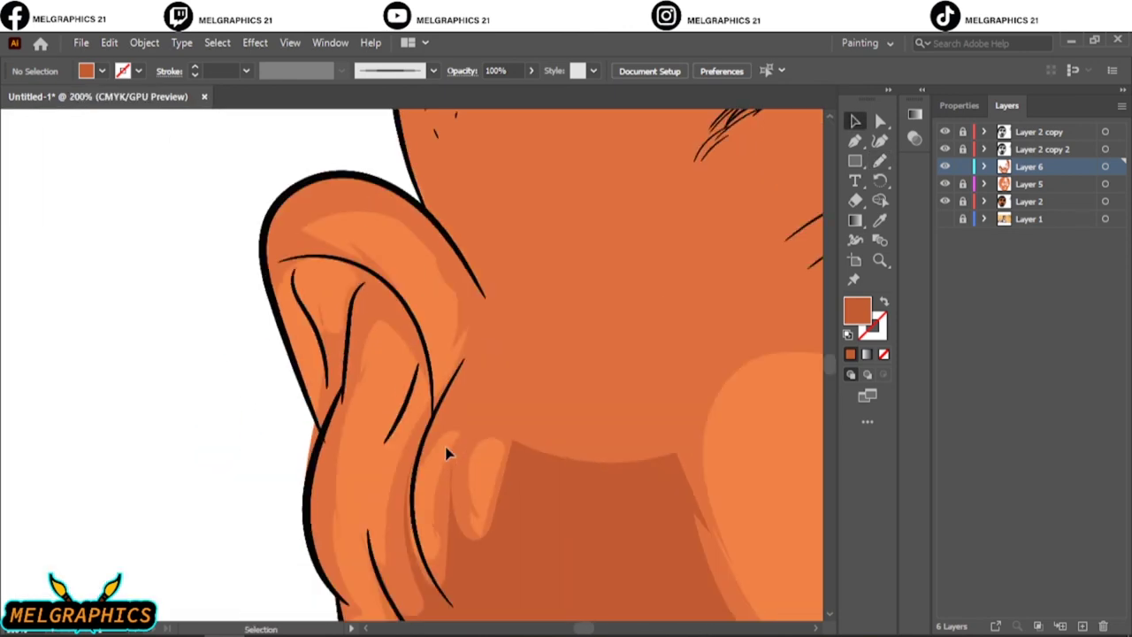
pyautogui.press('n')
pyautogui.moveTo(335, 530)
pyautogui.mouseDown()
pyautogui.moveTo(354, 315)
pyautogui.moveTo(421, 270)
pyautogui.moveTo(320, 365)
pyautogui.mouseUp()
pyautogui.moveTo(265, 214)
pyautogui.mouseDown()
pyautogui.moveTo(351, 208)
pyautogui.moveTo(274, 220)
pyautogui.mouseUp()
pyautogui.moveTo(400, 150)
pyautogui.mouseDown()
pyautogui.moveTo(467, 186)
pyautogui.moveTo(702, 448)
pyautogui.moveTo(467, 354)
pyautogui.moveTo(458, 306)
pyautogui.mouseUp()
# Shade from the eyebrow around and below the left eye, plus a forehead shadow
pyautogui.hotkey('ctrl', '0')
pyautogui.hotkey('ctrl', '=')
pyautogui.hotkey('ctrl', '=')
pyautogui.hotkey('ctrl', '=')
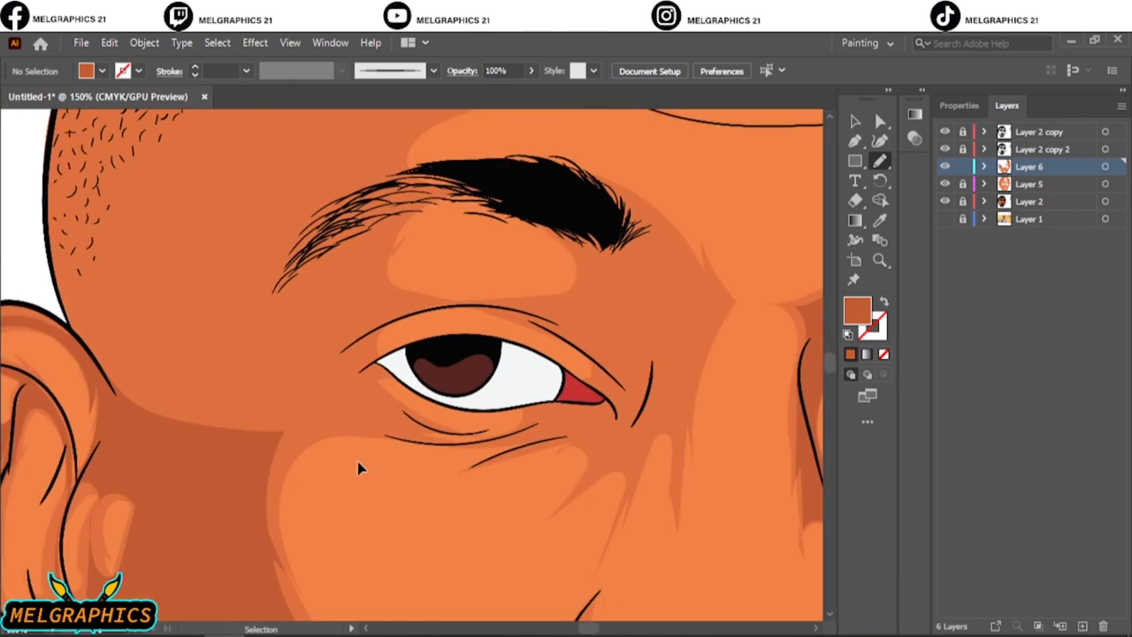
pyautogui.moveTo(453, 199)
pyautogui.mouseDown()
pyautogui.moveTo(505, 341)
pyautogui.moveTo(542, 510)
pyautogui.moveTo(610, 420)
pyautogui.moveTo(651, 298)
pyautogui.moveTo(628, 274)
pyautogui.mouseUp()
pyautogui.hotkey('ctrl', '0')
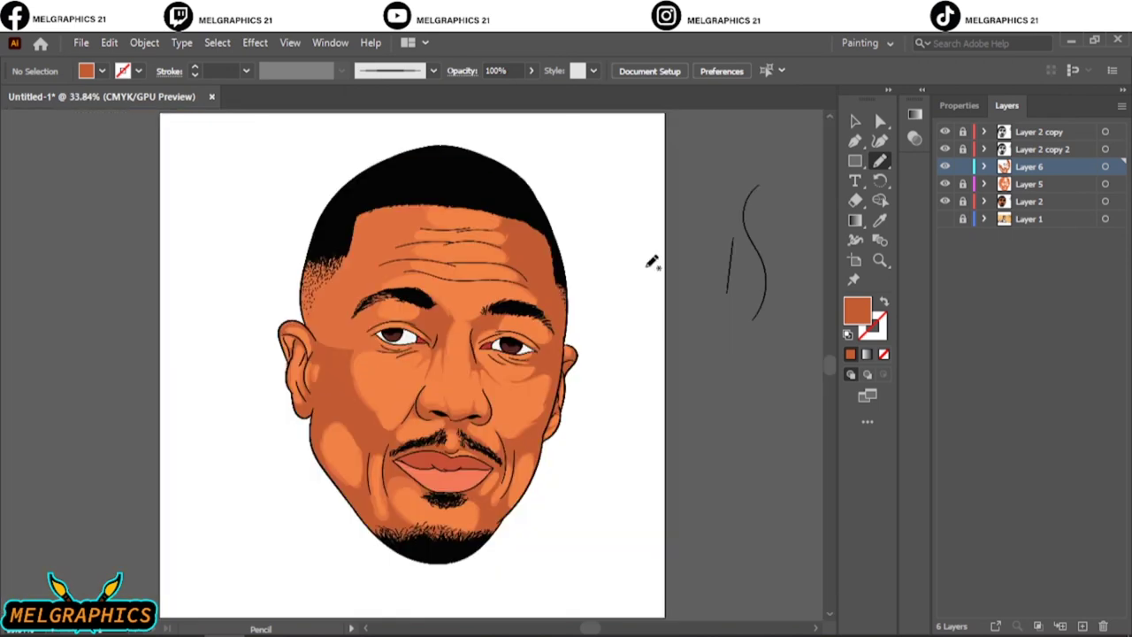
pyautogui.hotkey('ctrl', '=')
pyautogui.hotkey('ctrl', '=')
pyautogui.hotkey('ctrl', '=')
pyautogui.moveTo(297, 555)
pyautogui.mouseDown()
pyautogui.moveTo(459, 538)
pyautogui.moveTo(423, 467)
pyautogui.moveTo(421, 368)
pyautogui.moveTo(481, 202)
pyautogui.moveTo(256, 457)
pyautogui.moveTo(557, 530)
pyautogui.moveTo(659, 500)
pyautogui.mouseUp()
pyautogui.hotkey('ctrl', '-')
pyautogui.hotkey('ctrl', '-')
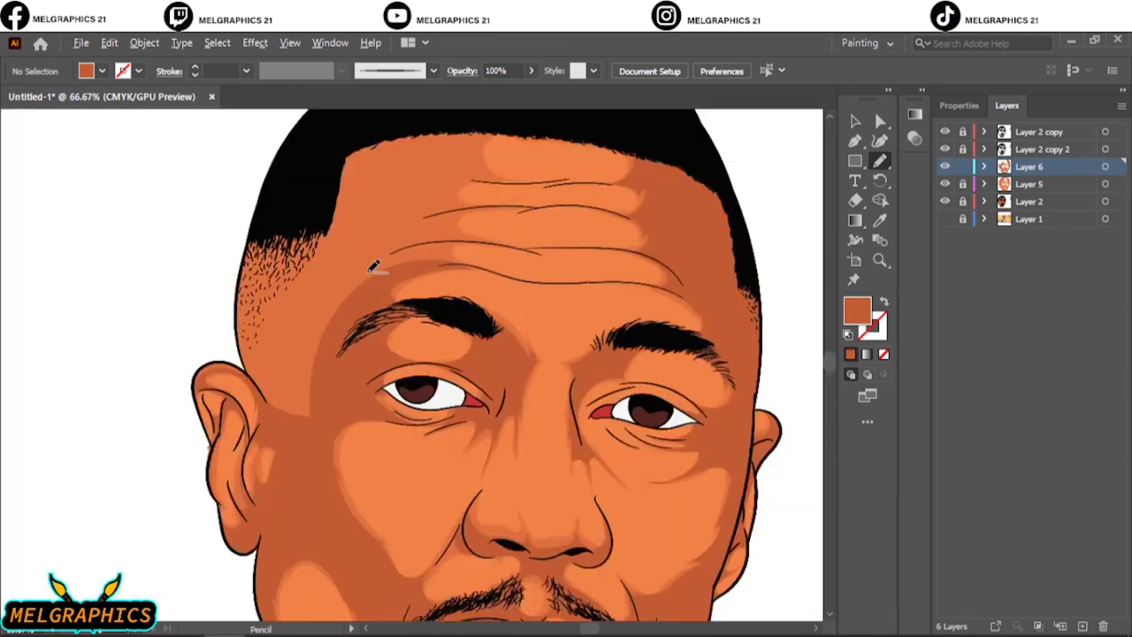
pyautogui.hotkey('ctrl', '=')
pyautogui.moveTo(495, 329)
pyautogui.mouseDown()
pyautogui.moveTo(536, 309)
pyautogui.moveTo(496, 232)
pyautogui.moveTo(519, 110)
pyautogui.moveTo(195, 338)
pyautogui.moveTo(232, 558)
pyautogui.moveTo(460, 341)
pyautogui.mouseUp()
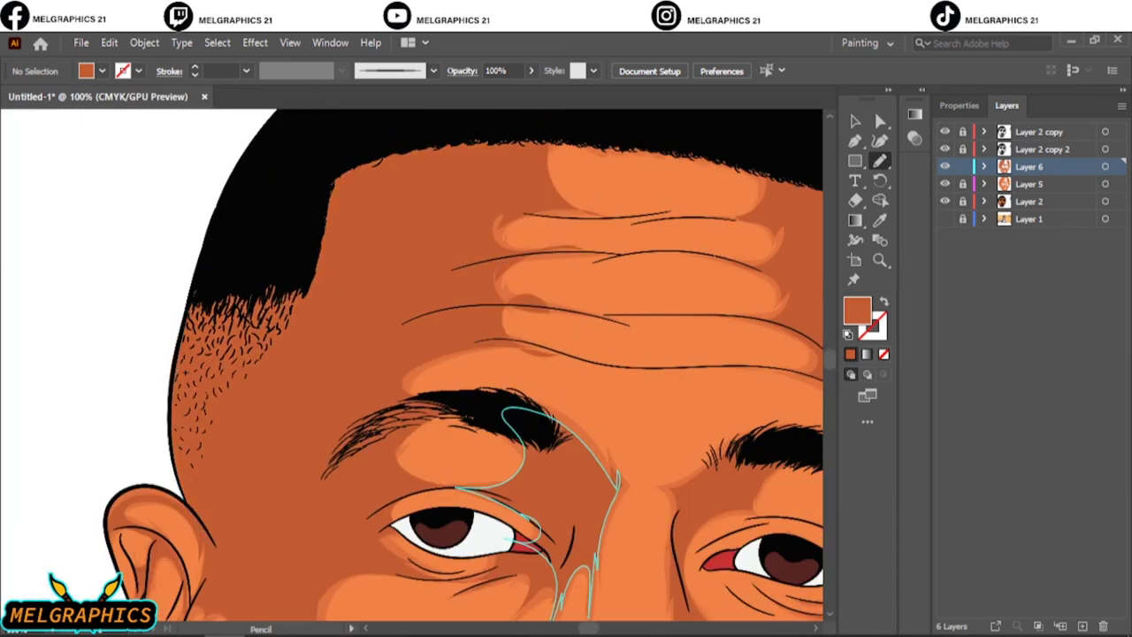
pyautogui.hotkey('ctrl', '0')
# Adjust all Layer 6 shadow shapes' colours to Yellow -6 and Black +6
pyautogui.click(1104, 167)
pyautogui.hotkey('ctrl', '+')
pyautogui.hotkey('ctrl', '+')
pyautogui.click(109, 42)
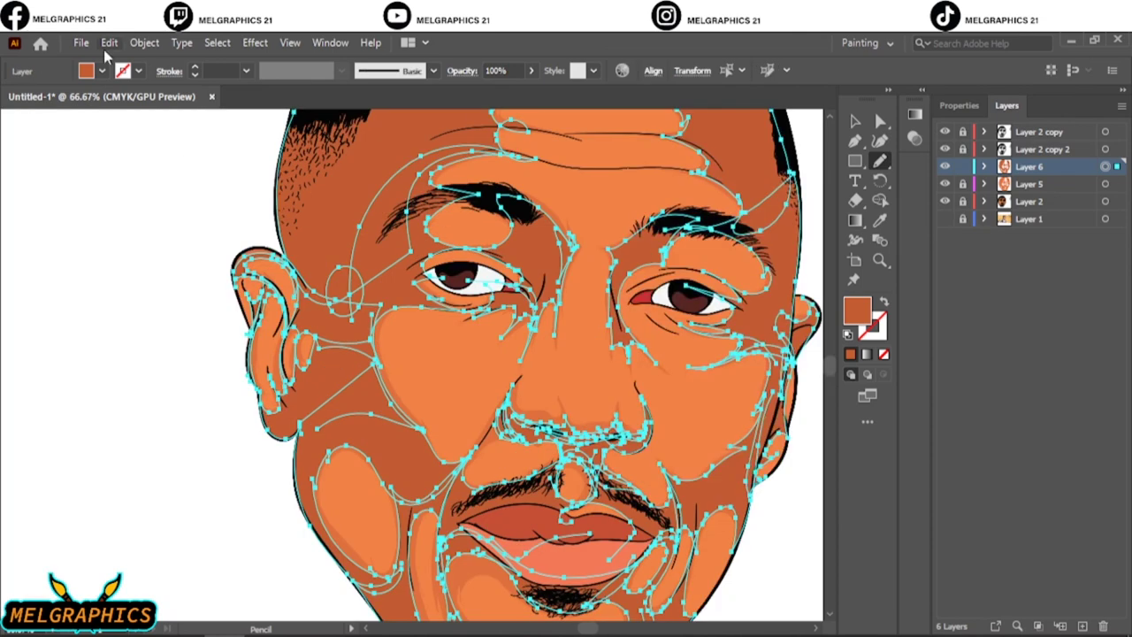
pyautogui.click(434, 372)
pyautogui.click(610, 449)
pyautogui.moveTo(741, 341); pyautogui.dragTo(732, 316)
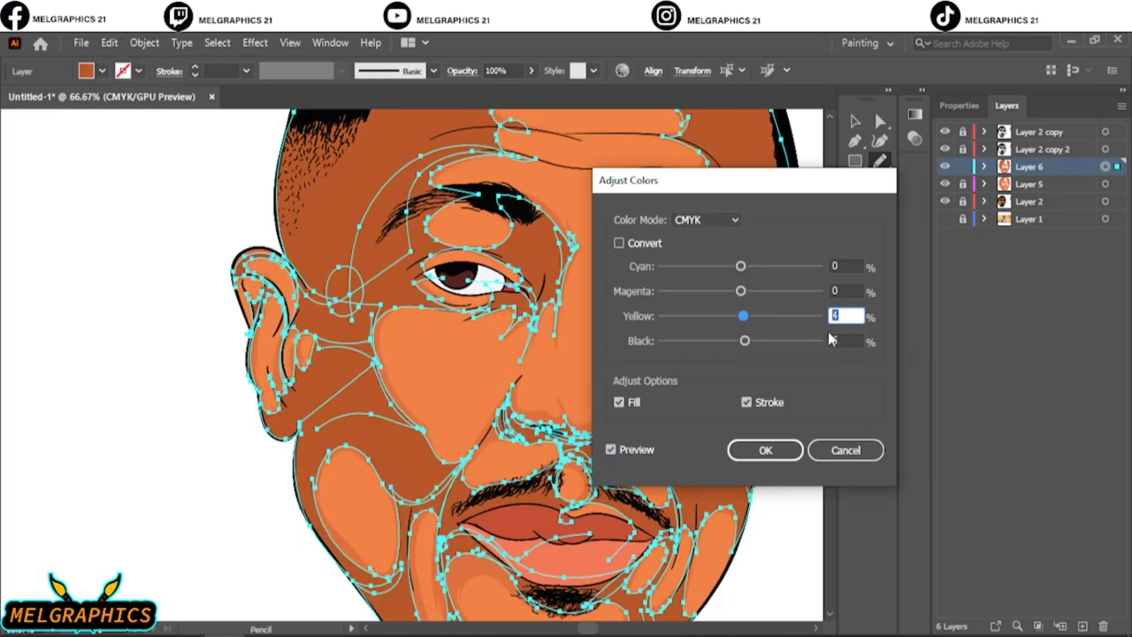
pyautogui.moveTo(740, 316); pyautogui.dragTo(738, 292)
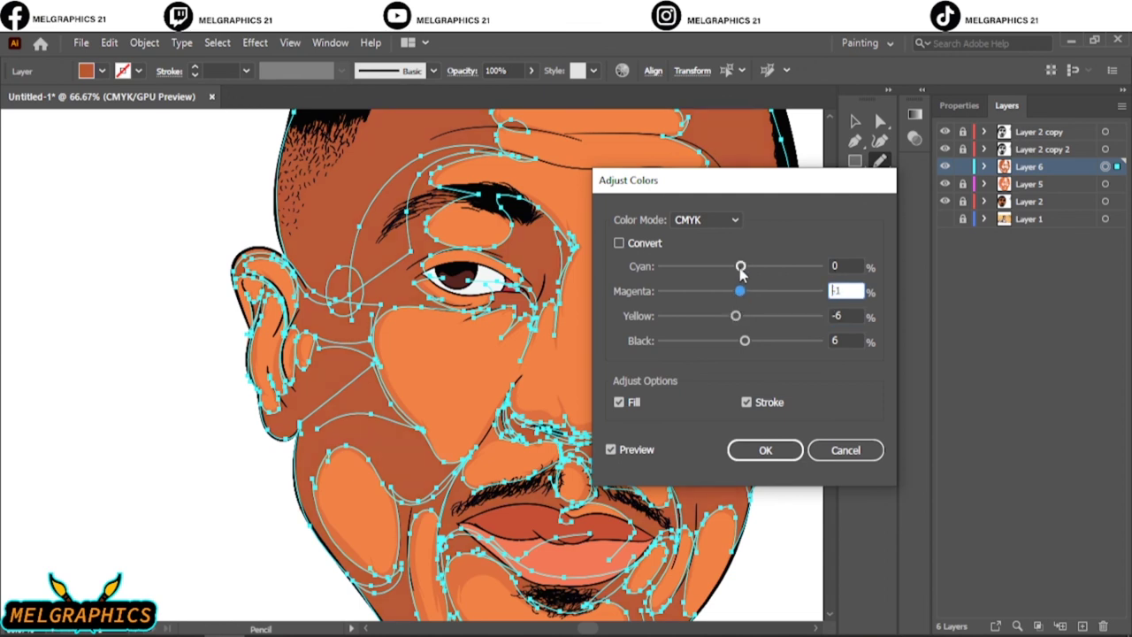
pyautogui.click(741, 267)
pyautogui.press('Return')
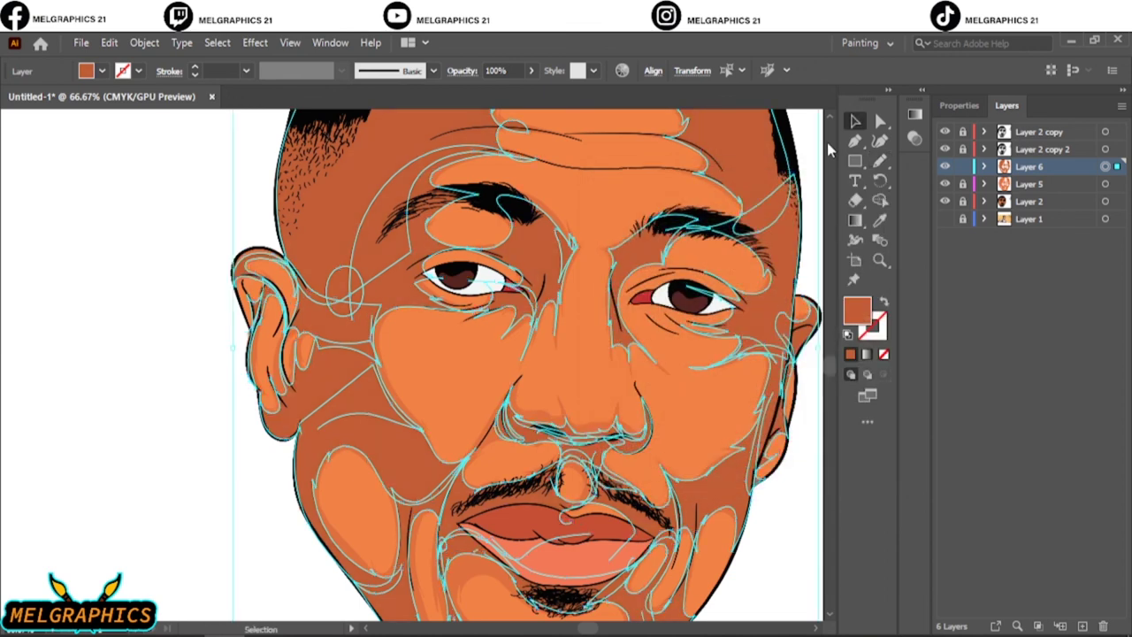
pyautogui.hotkey('ctrl', '0')
pyautogui.click(697, 250)
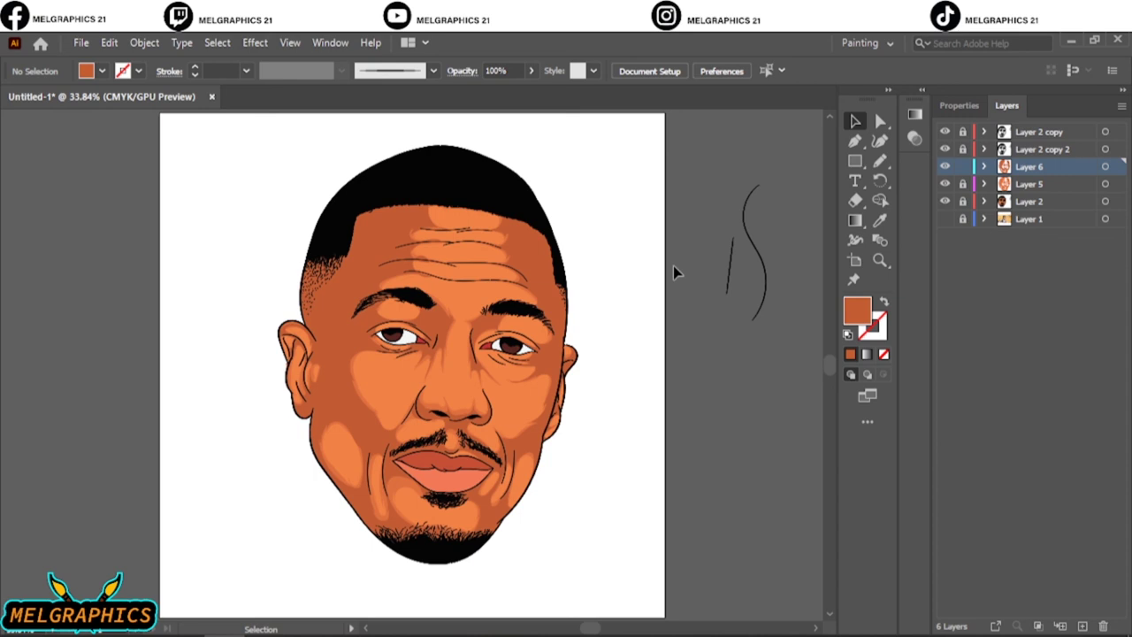
# Create Layer 7 and sample a lighter orange skin colour as the fill
pyautogui.click(1026, 202)
pyautogui.hotkey('ctrl', 'l')
pyautogui.press('i')
pyautogui.click(362, 314)
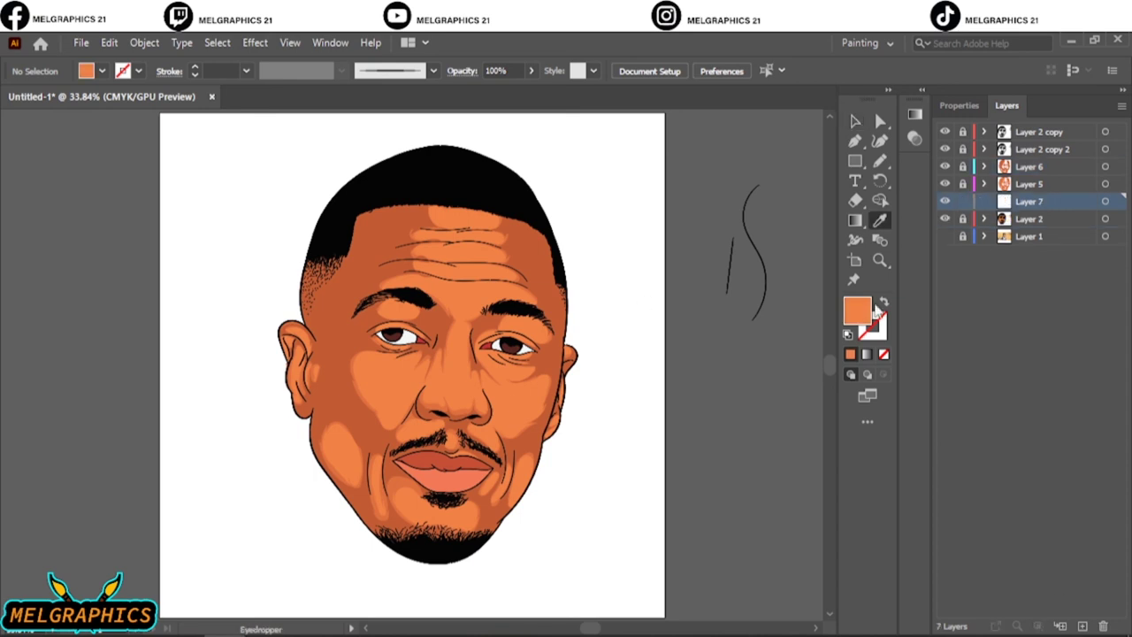
pyautogui.doubleClick(856, 310)
pyautogui.press('Return')
# Over the reference photo, pencil lighter orange highlights on the left cheek and below the left eye
pyautogui.hotkey('ctrl', '=')
pyautogui.hotkey('ctrl', '=')
pyautogui.hotkey('ctrl', '=')
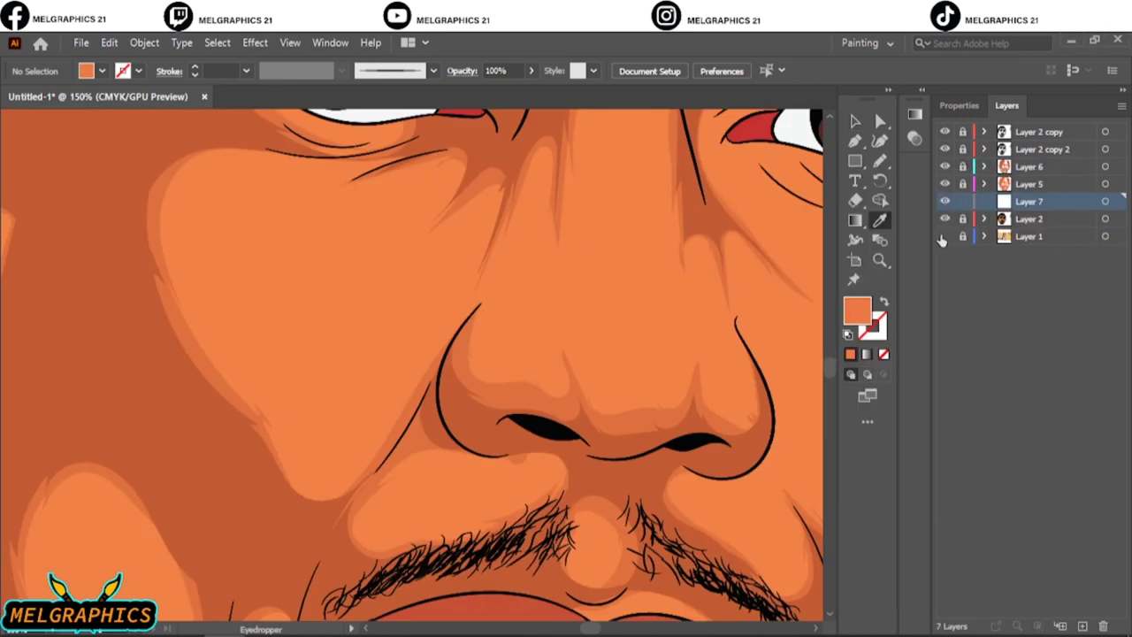
pyautogui.click(945, 218)
pyautogui.click(945, 237)
pyautogui.scroll(3, 678, 371)
pyautogui.press('n')
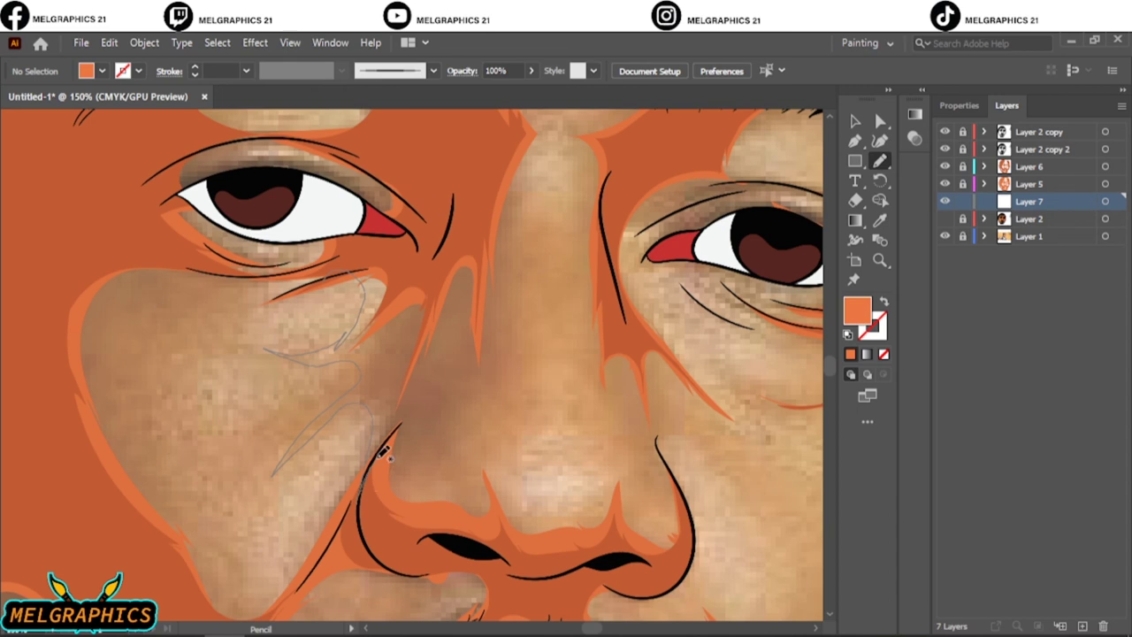
pyautogui.moveTo(383, 451); pyautogui.dragTo(394, 435)
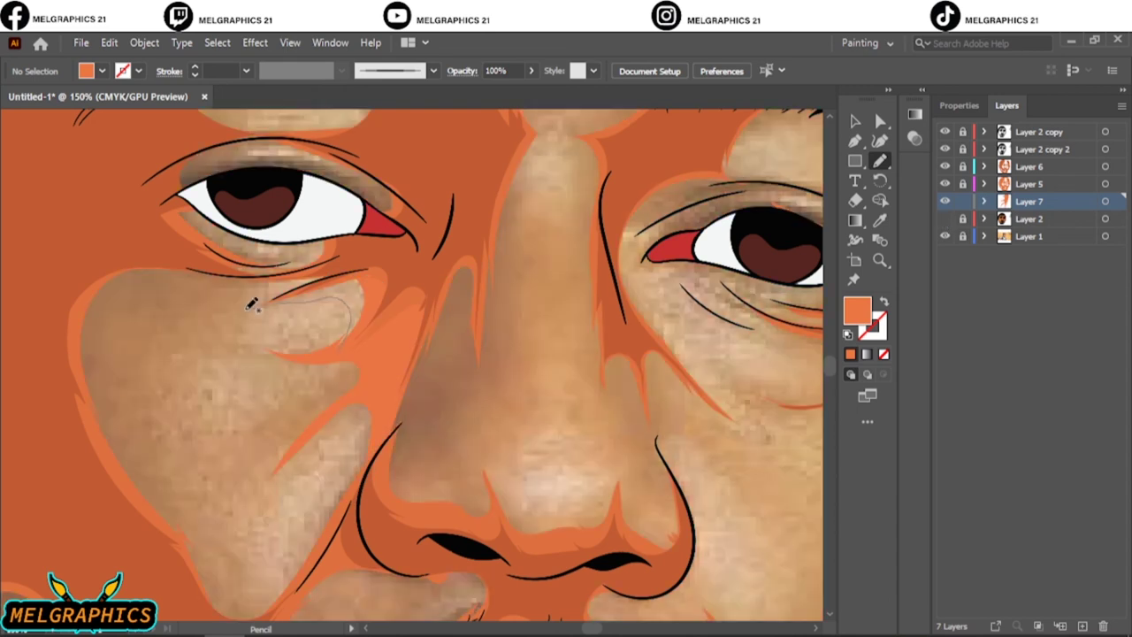
pyautogui.moveTo(88, 250); pyautogui.dragTo(259, 258)
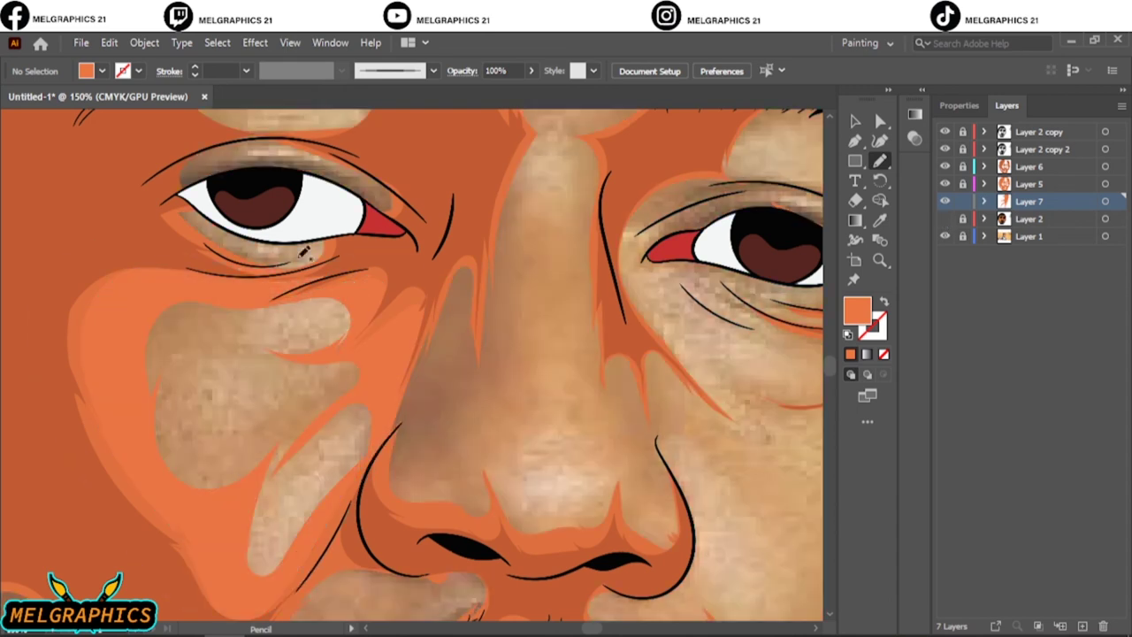
# Warm up the Layer 7 highlights with Adjust Colors: Black -7, Yellow 14
pyautogui.hotkey('ctrl', '0')
pyautogui.click(945, 219)
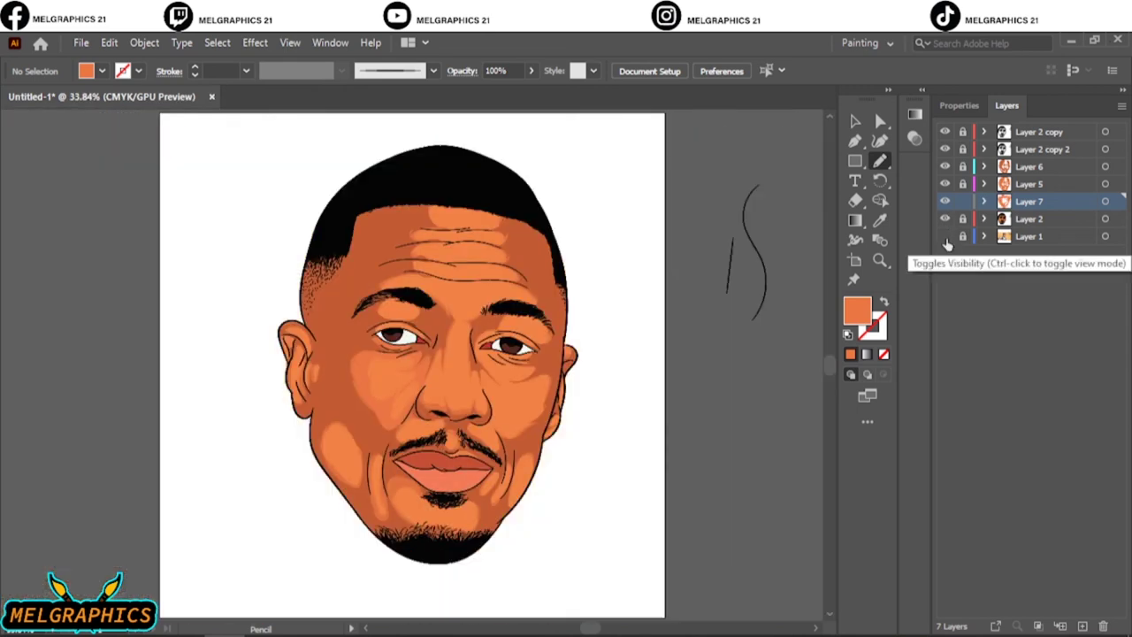
pyautogui.hotkey('ctrl', '1')
pyautogui.click(1105, 202)
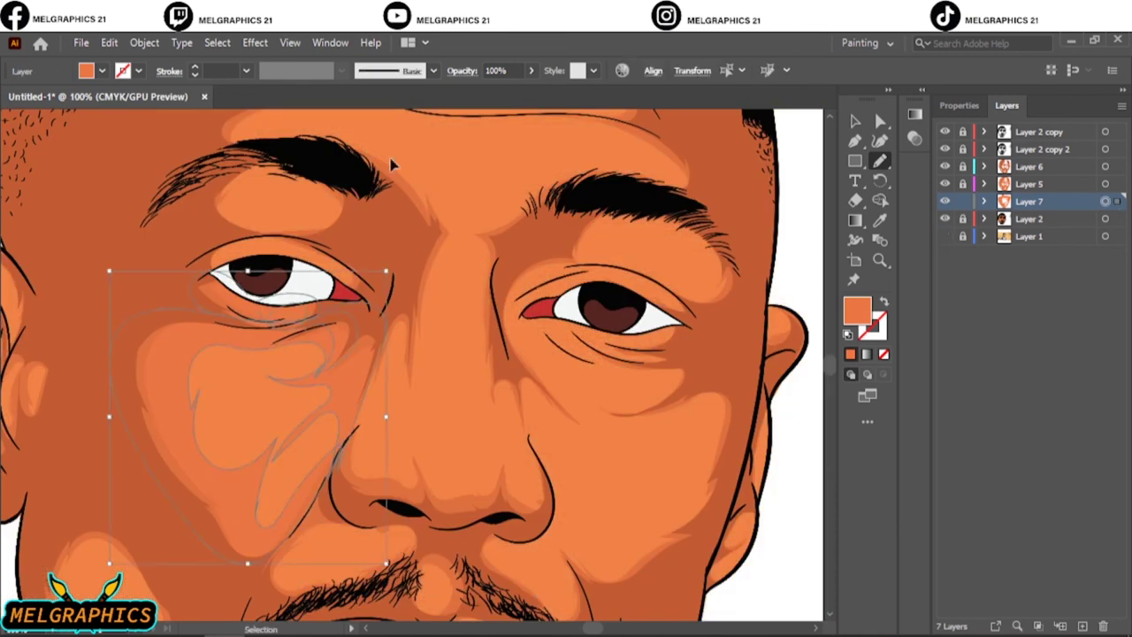
pyautogui.click(109, 42)
pyautogui.click(454, 377)
pyautogui.click(610, 449)
pyautogui.moveTo(740, 341); pyautogui.dragTo(734, 344)
pyautogui.moveTo(740, 316)
pyautogui.mouseDown()
pyautogui.moveTo(753, 319)
pyautogui.moveTo(740, 291)
pyautogui.moveTo(745, 268)
pyautogui.mouseUp()
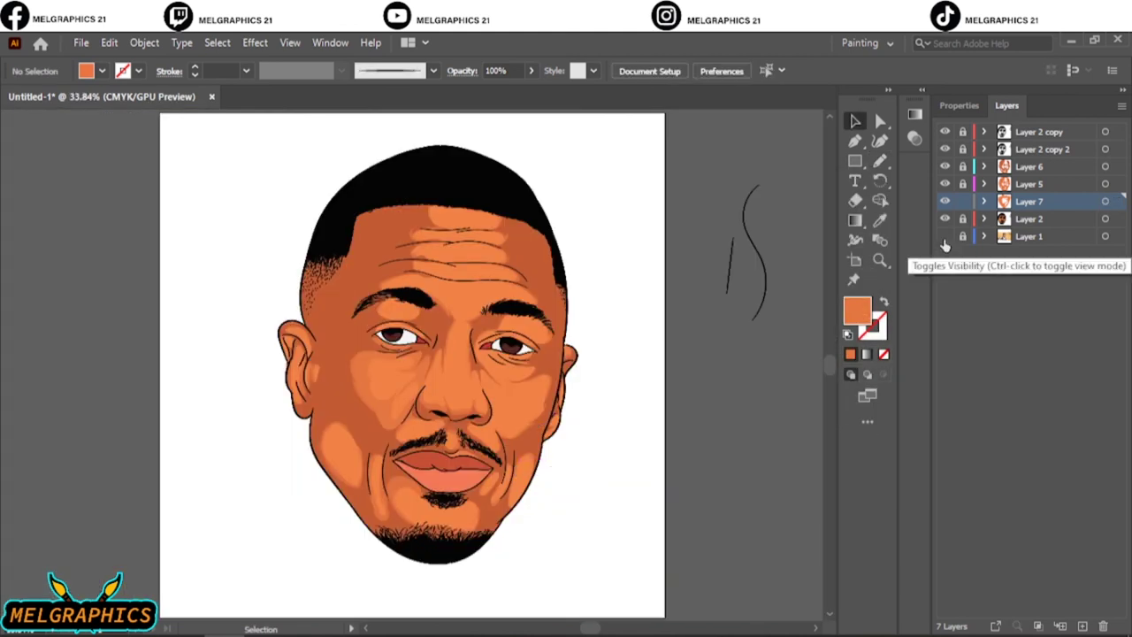
pyautogui.click(944, 166)
# Pencil lighter orange highlights on the nose side, nose tip, right cheek and nose bridge
pyautogui.click(944, 236)
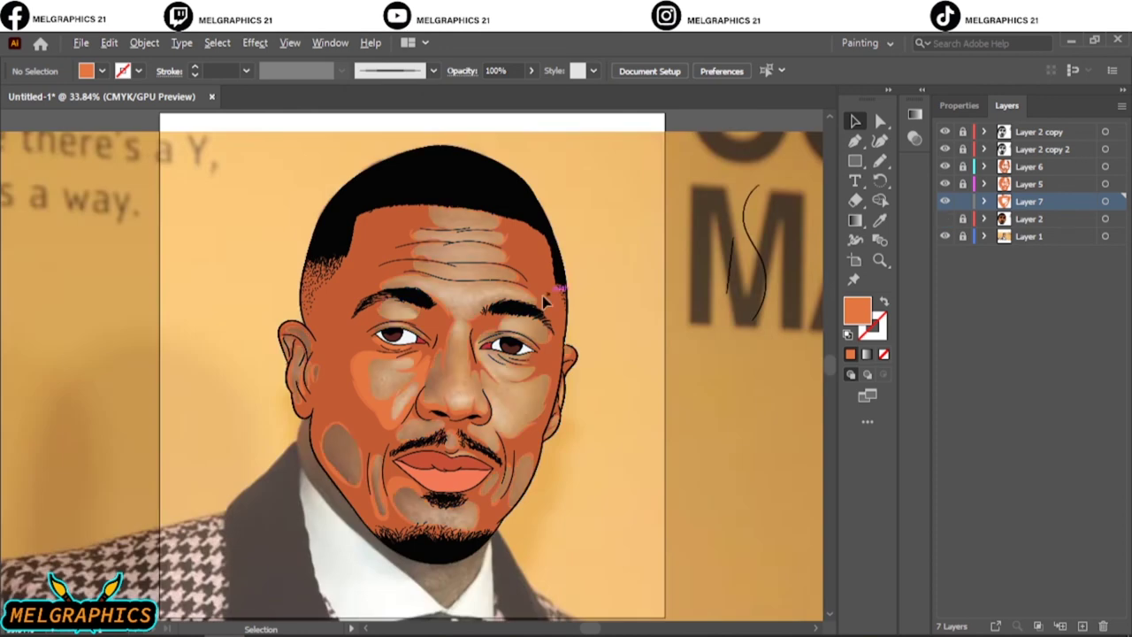
pyautogui.scroll(5, 301, 396)
pyautogui.press('n')
pyautogui.moveTo(368, 263); pyautogui.dragTo(364, 161)
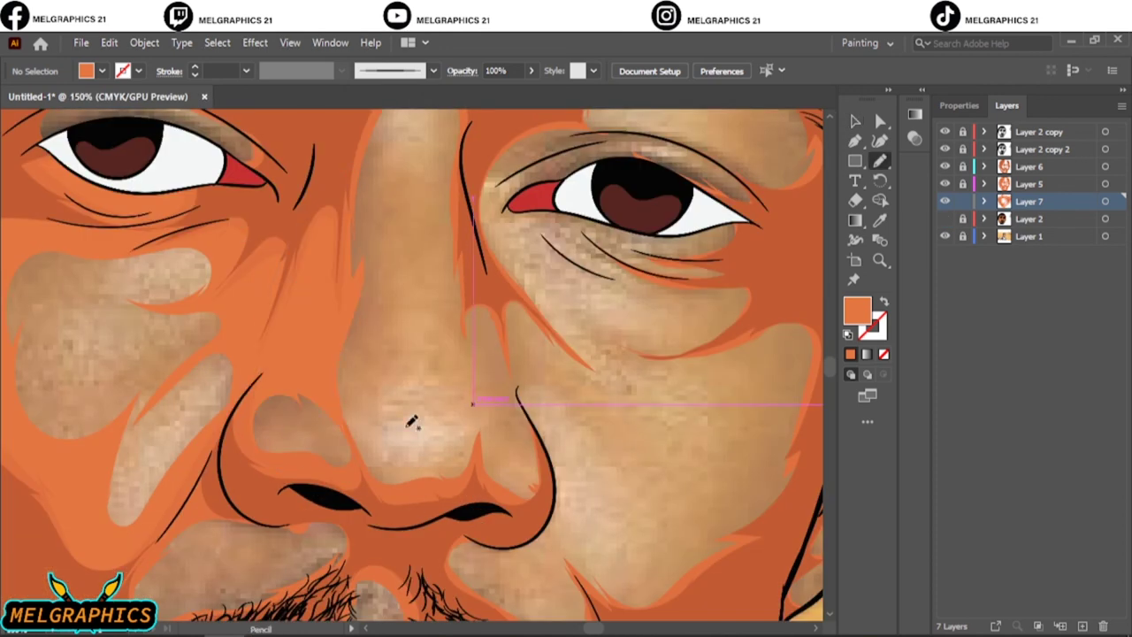
pyautogui.moveTo(360, 454); pyautogui.dragTo(503, 388)
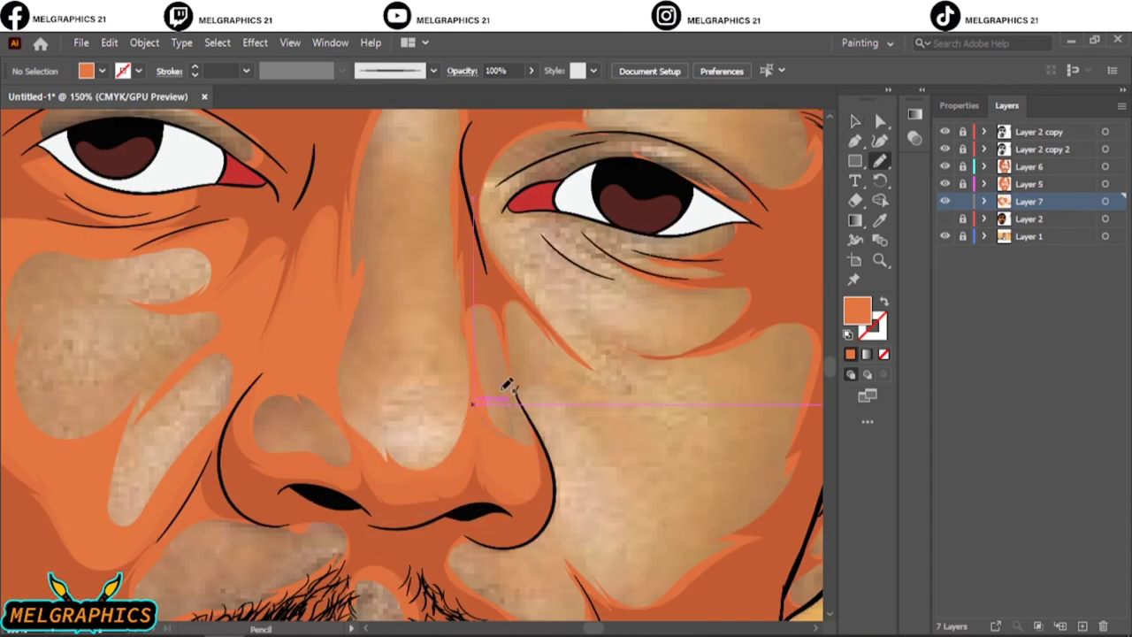
pyautogui.moveTo(688, 421); pyautogui.dragTo(627, 362)
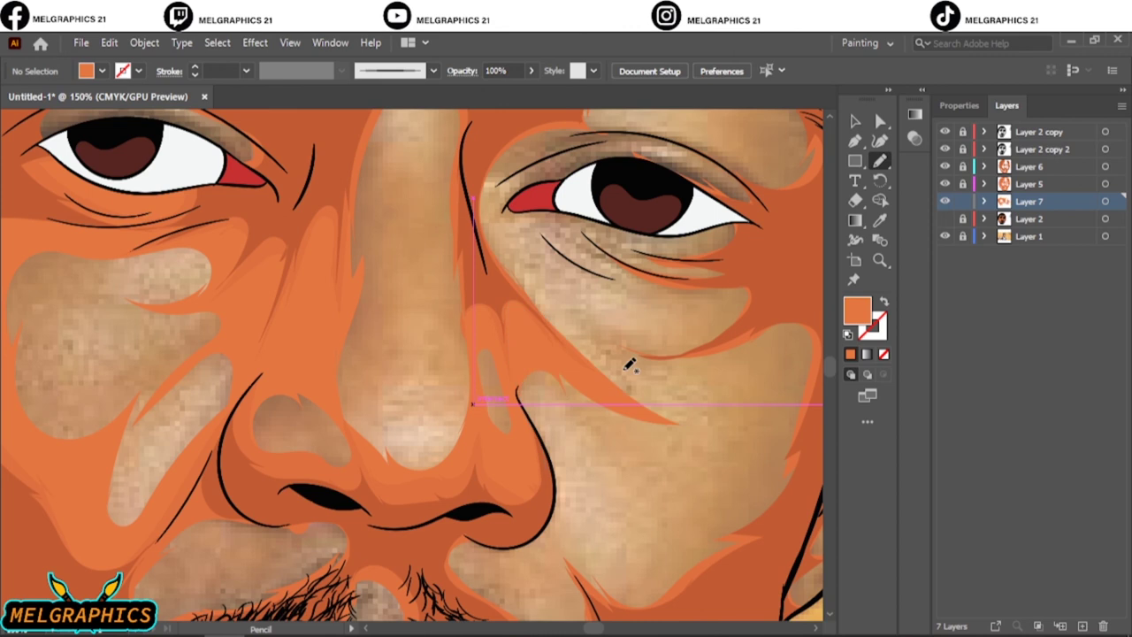
pyautogui.scroll(5, 774, 256)
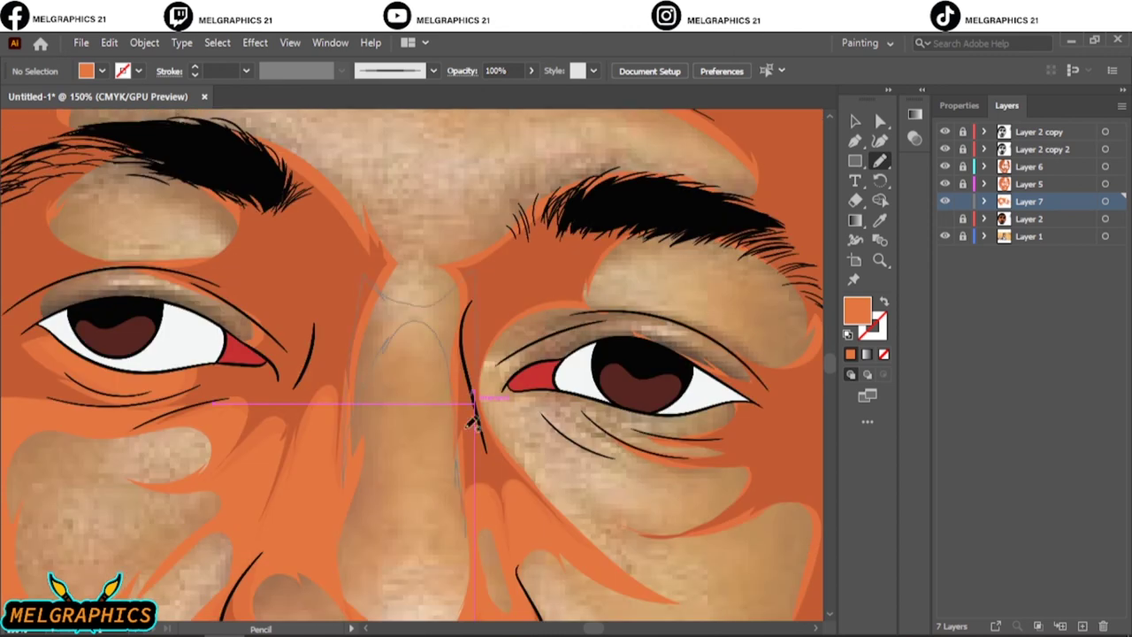
pyautogui.moveTo(473, 422); pyautogui.dragTo(471, 403)
# Add highlight shapes near the brows and across the lower, middle and upper forehead
pyautogui.moveTo(492, 200); pyautogui.dragTo(619, 201)
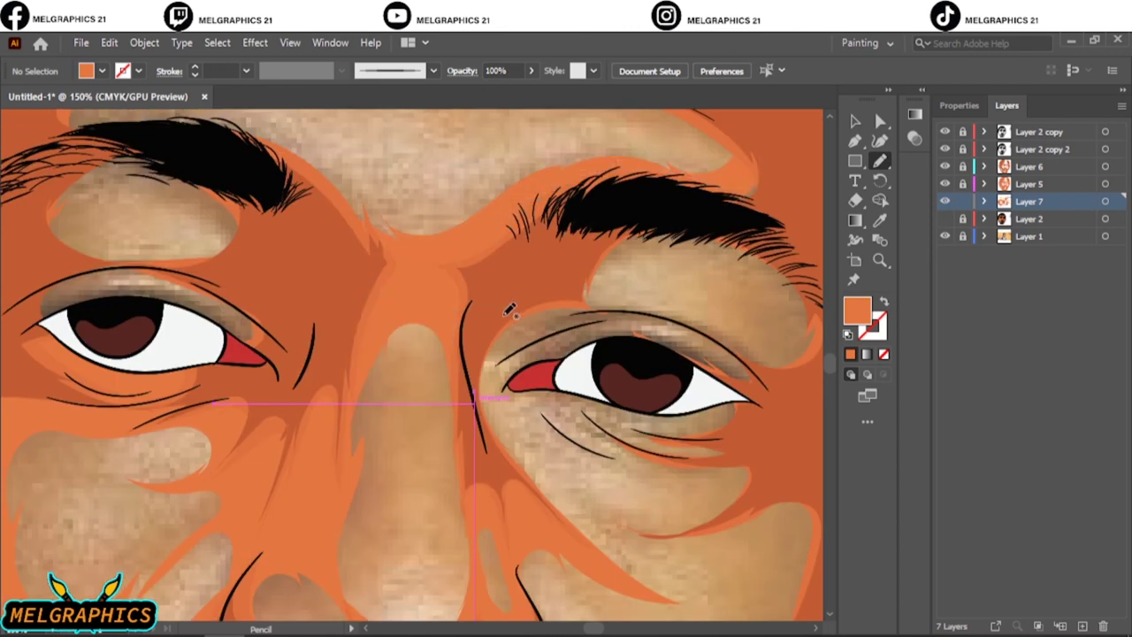
pyautogui.scroll(5, 648, 395)
pyautogui.moveTo(470, 259); pyautogui.dragTo(467, 263)
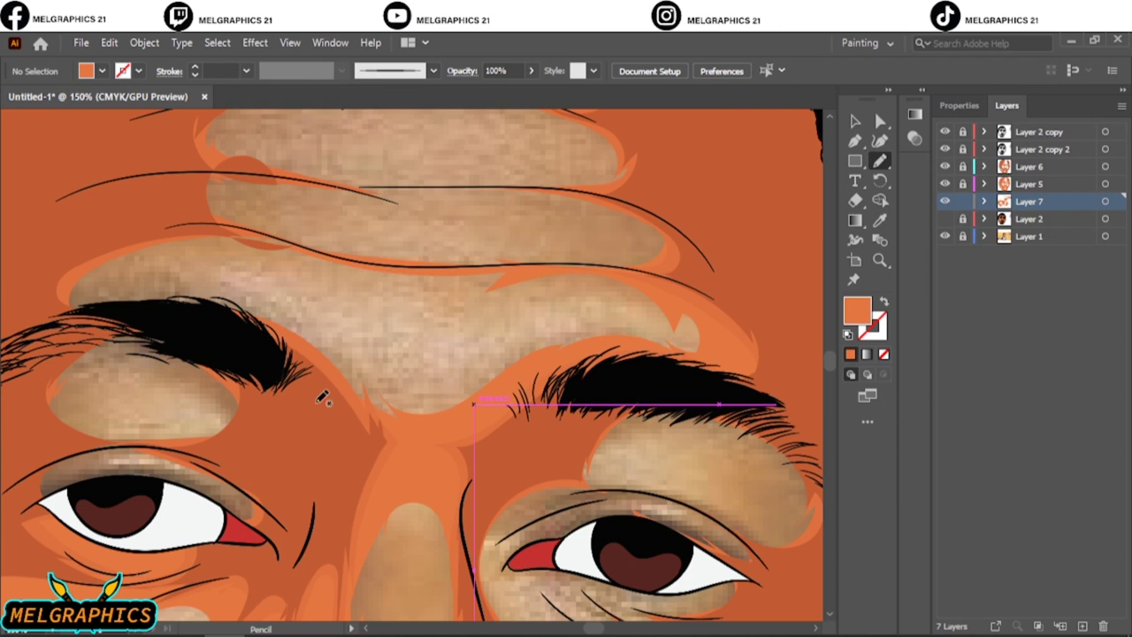
pyautogui.moveTo(310, 254); pyautogui.dragTo(316, 256)
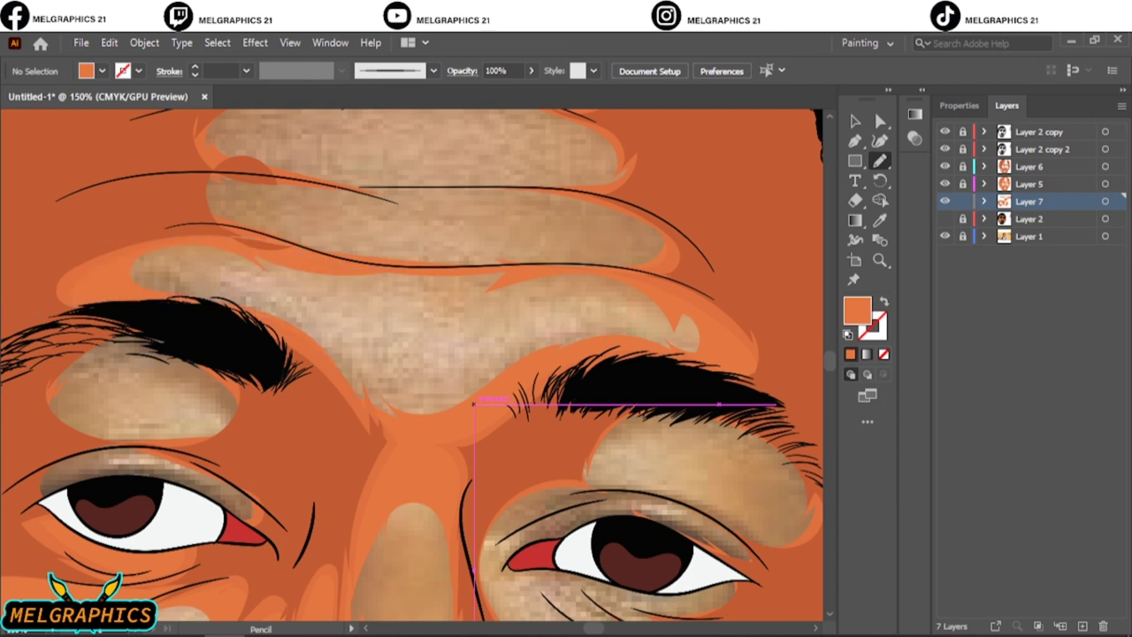
pyautogui.scroll(6, 543, 336)
pyautogui.scroll(1, 585, 467)
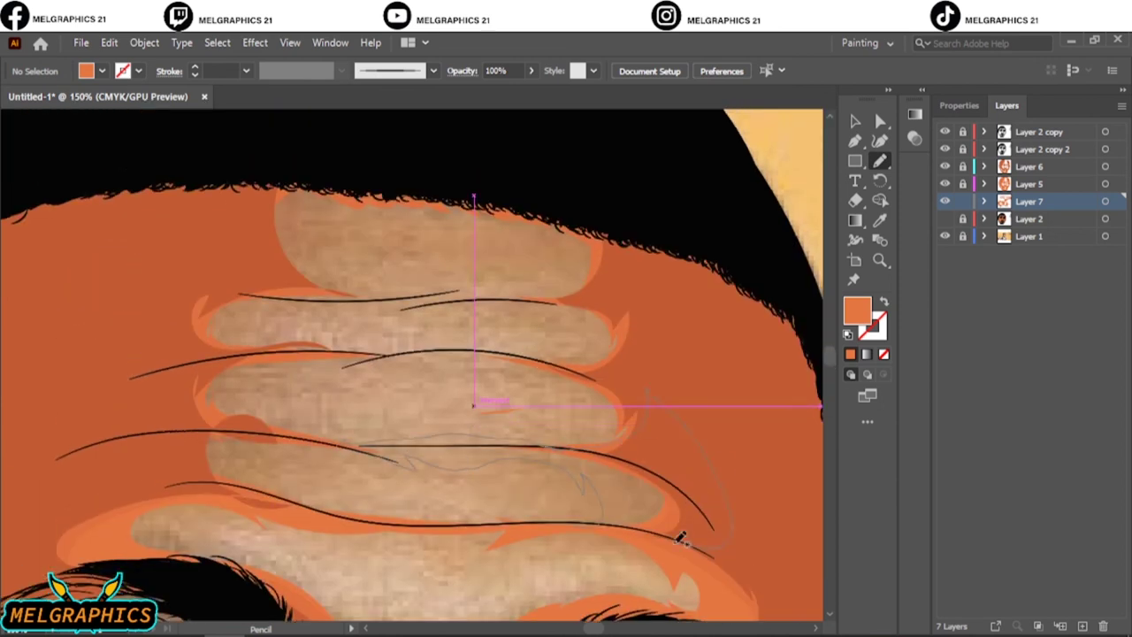
pyautogui.moveTo(681, 538); pyautogui.dragTo(389, 460)
pyautogui.moveTo(187, 446); pyautogui.dragTo(177, 425)
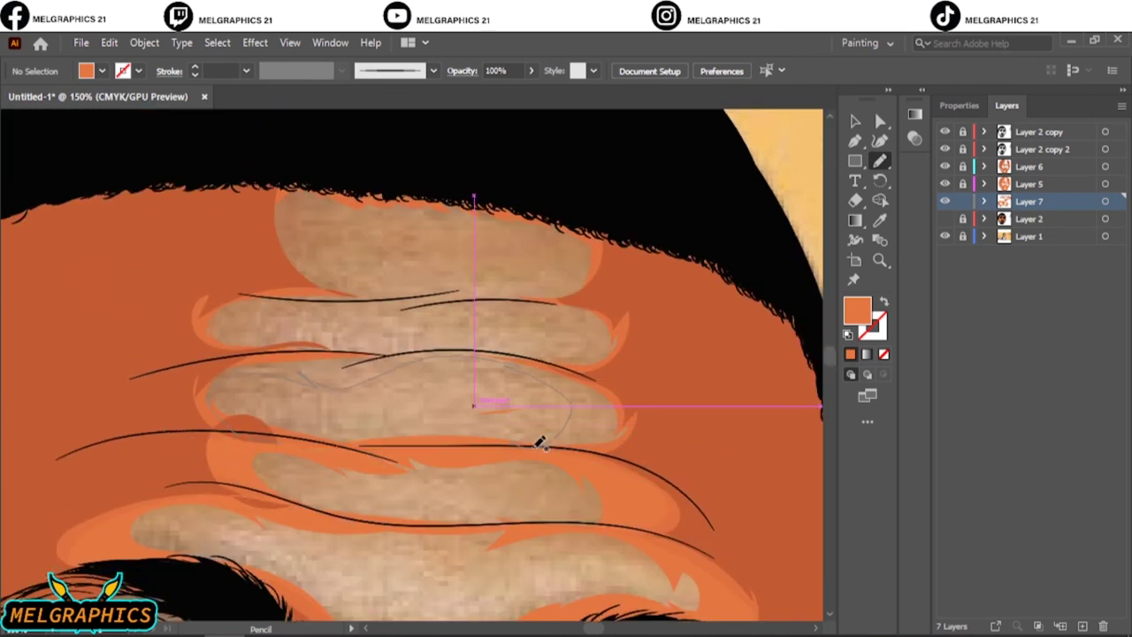
pyautogui.moveTo(399, 331); pyautogui.dragTo(232, 381)
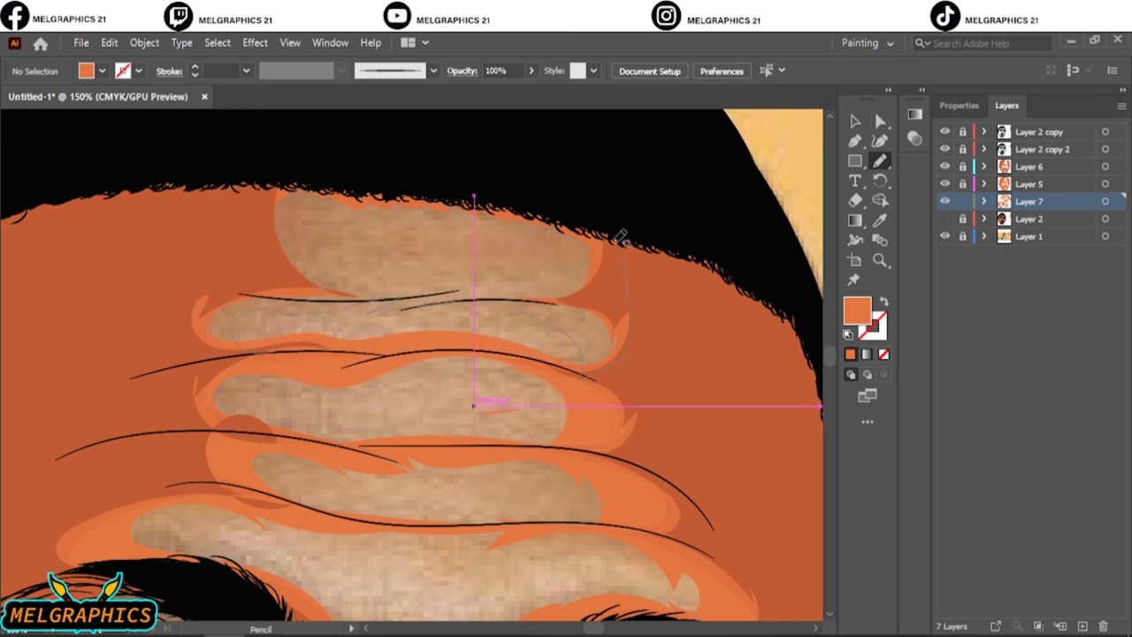
pyautogui.moveTo(309, 243); pyautogui.dragTo(412, 272)
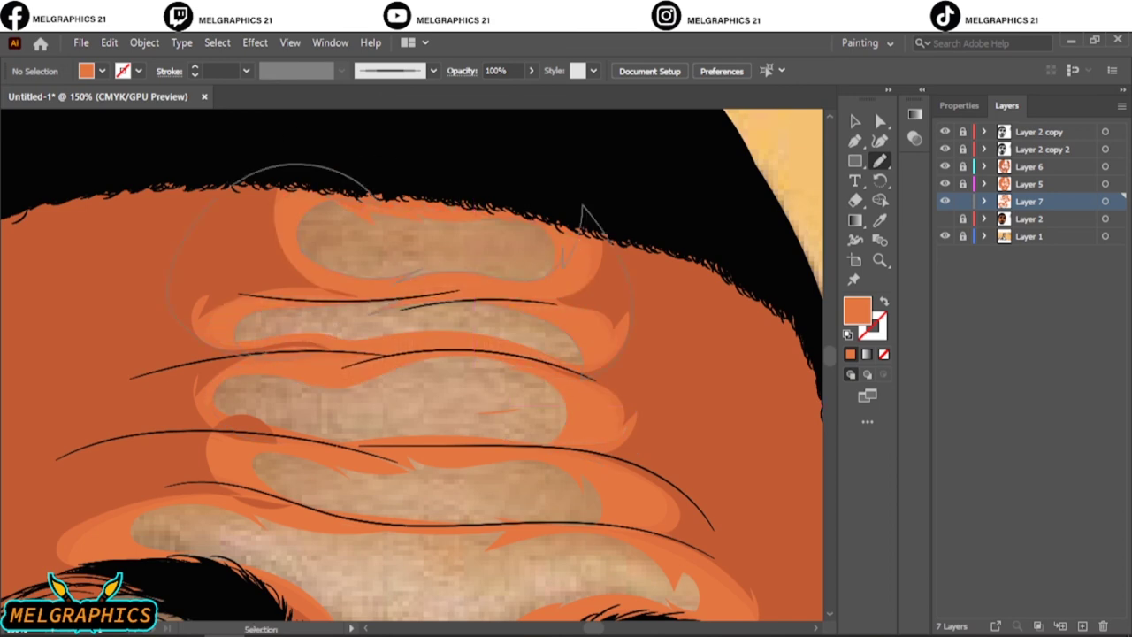
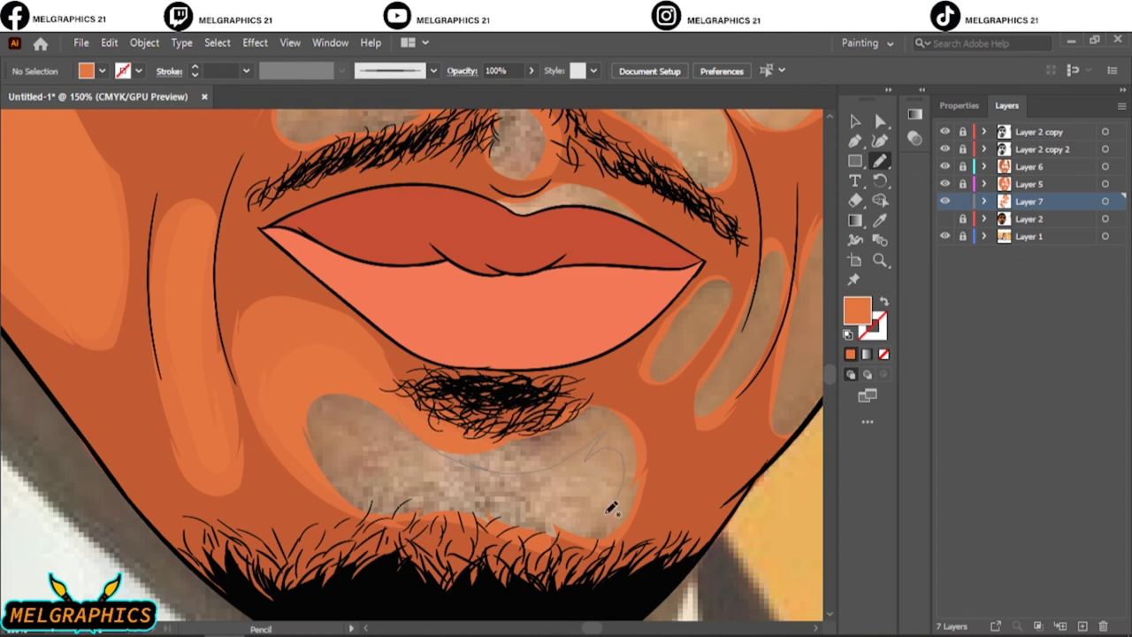
# Hide the reference photo layer and fit the whole artboard to check the finished face
pyautogui.click(945, 218)
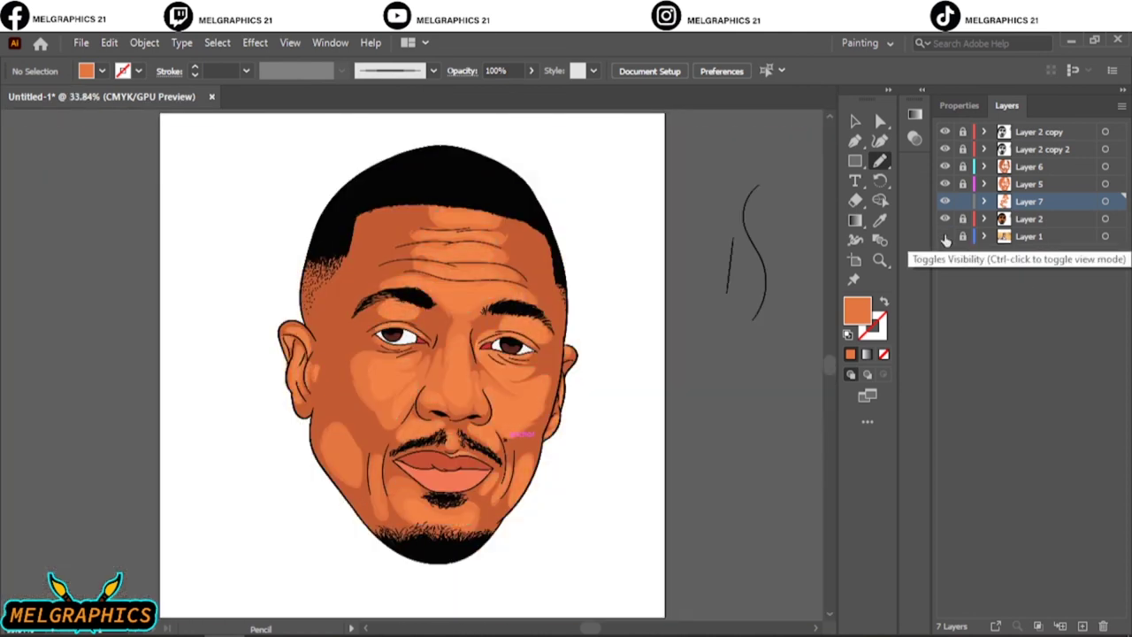
pyautogui.click(945, 236)
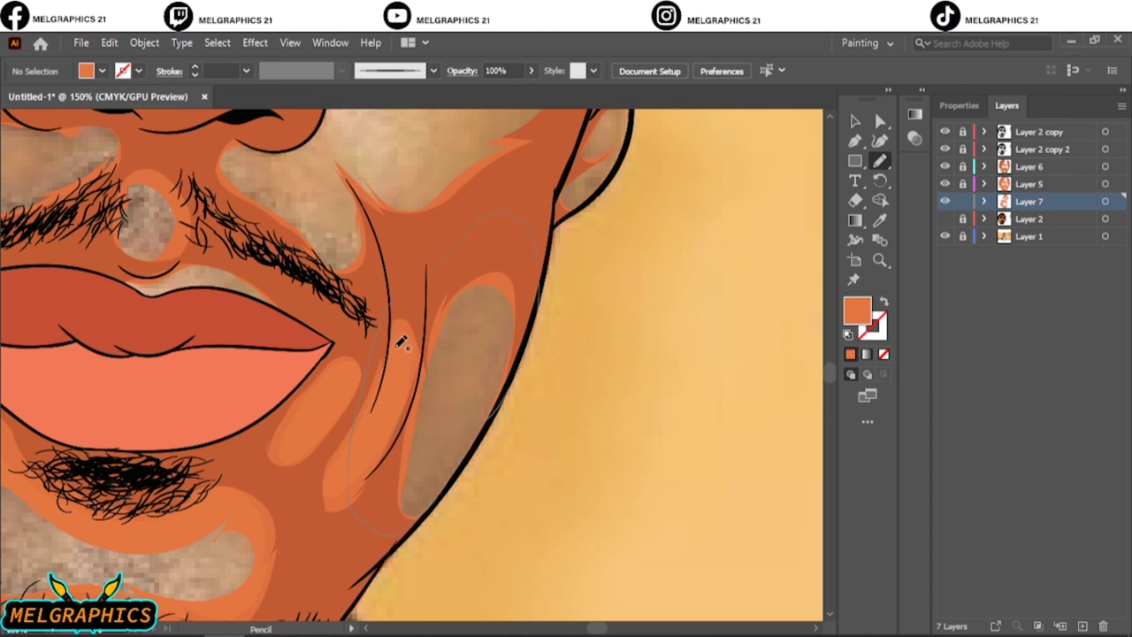
pyautogui.scroll(5, 401, 343)
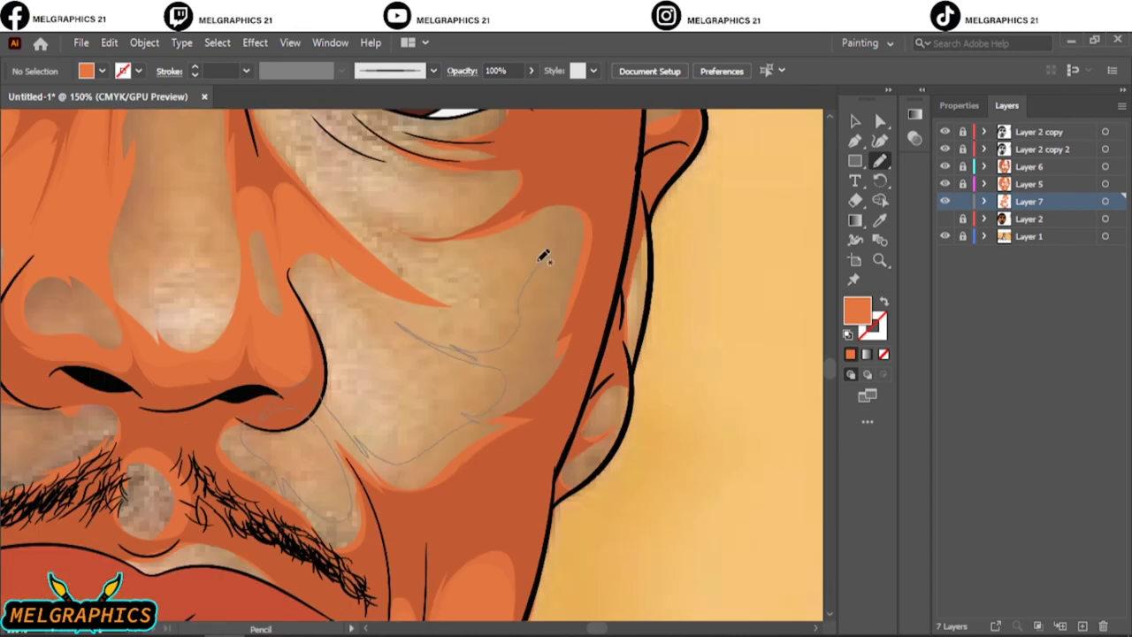
pyautogui.scroll(5, 534, 328)
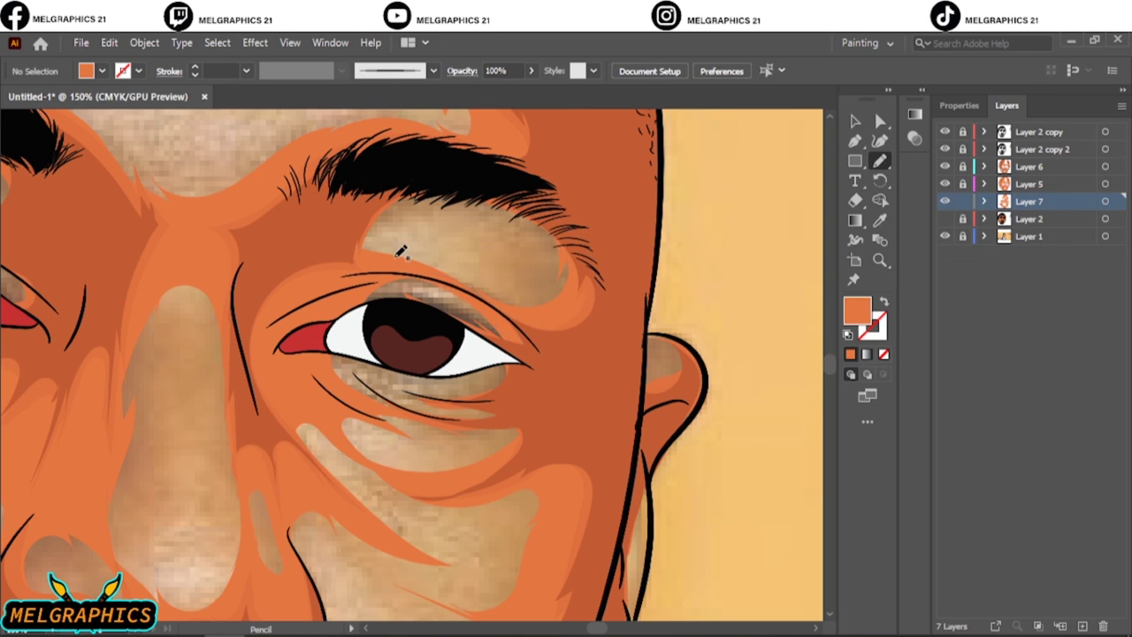
pyautogui.hotkey('ctrl', '0')
pyautogui.click(945, 236)
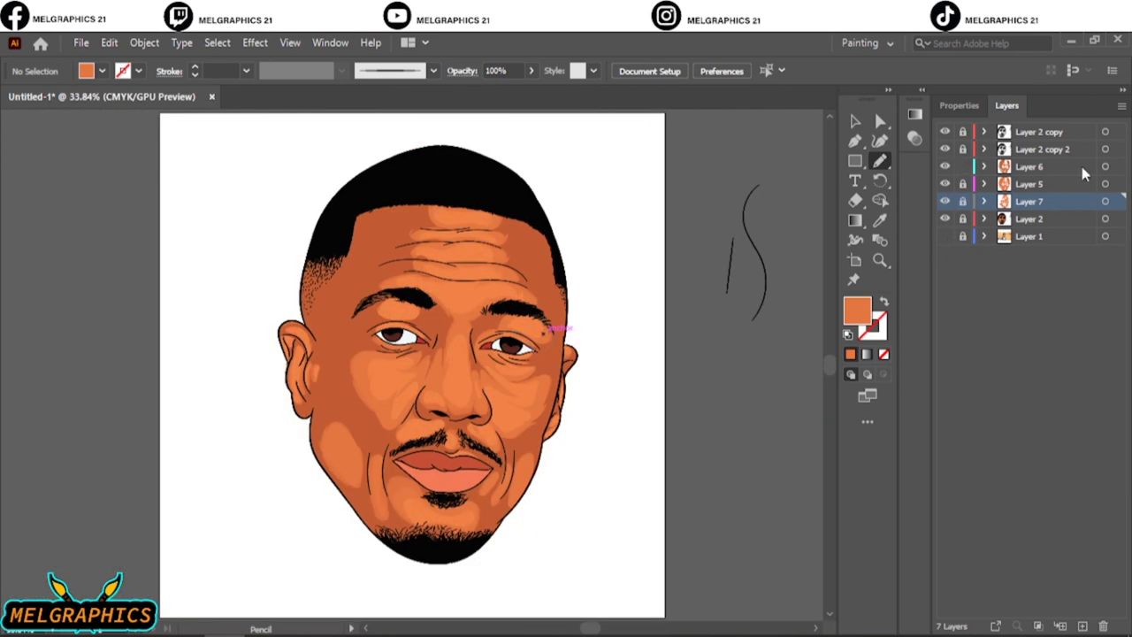
pyautogui.click(1104, 166)
# Lower the black in Layer 6's skin shading with Adjust Color Balance, then deselect it
pyautogui.hotkey('ctrl', '1')
pyautogui.click(109, 43)
pyautogui.moveTo(237, 334)
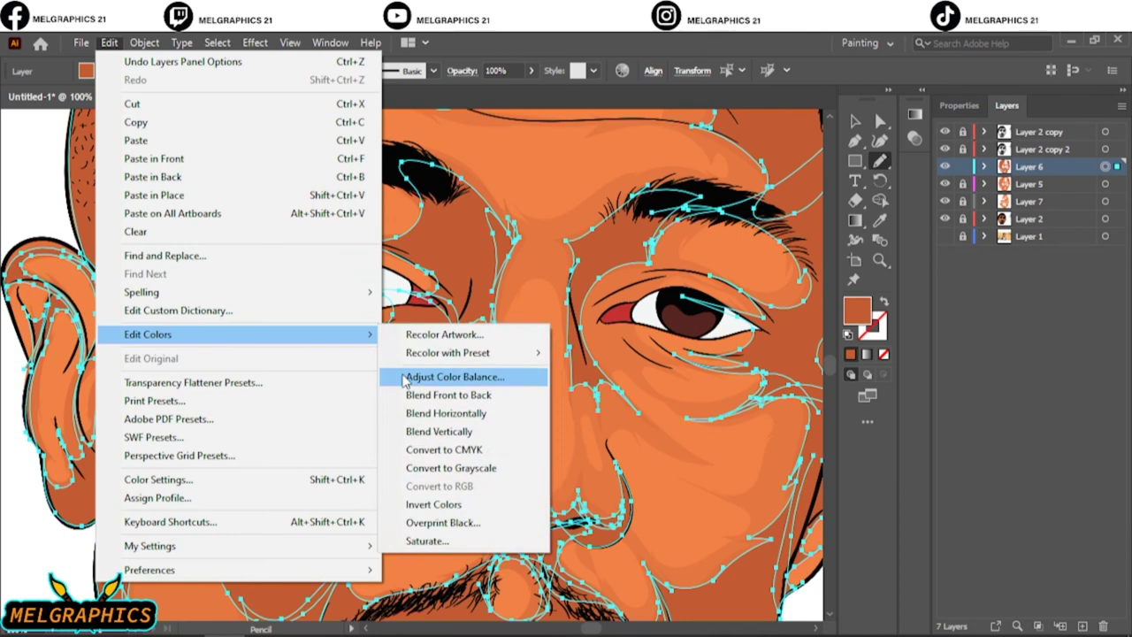
pyautogui.click(404, 374)
pyautogui.moveTo(740, 340); pyautogui.dragTo(742, 263)
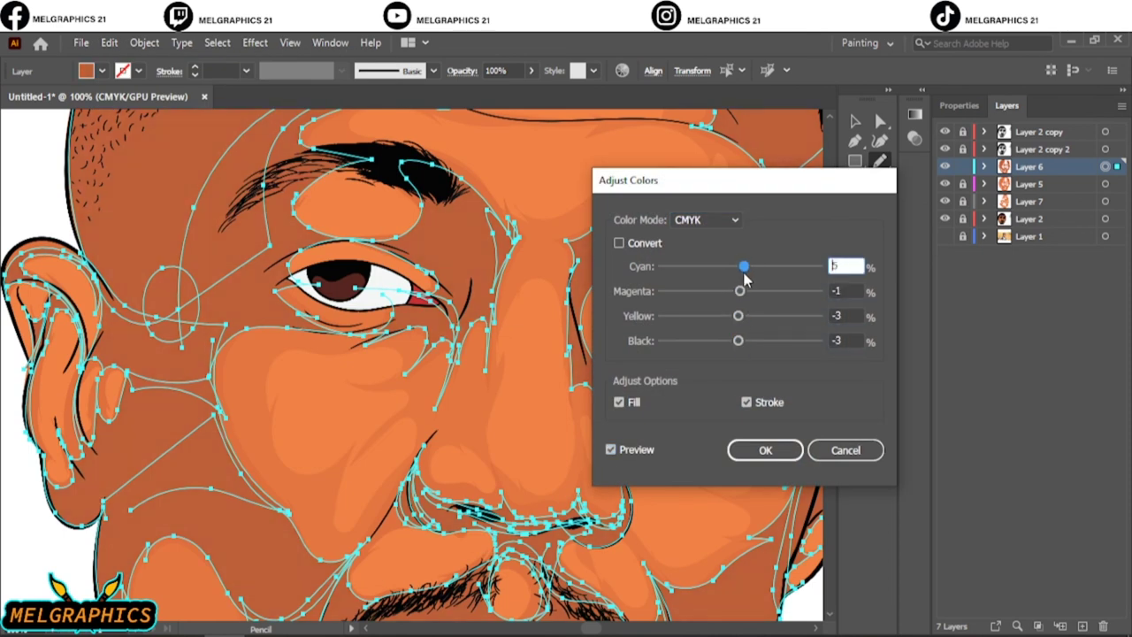
pyautogui.press('Return')
pyautogui.hotkey('ctrl', '0')
pyautogui.click(644, 160)
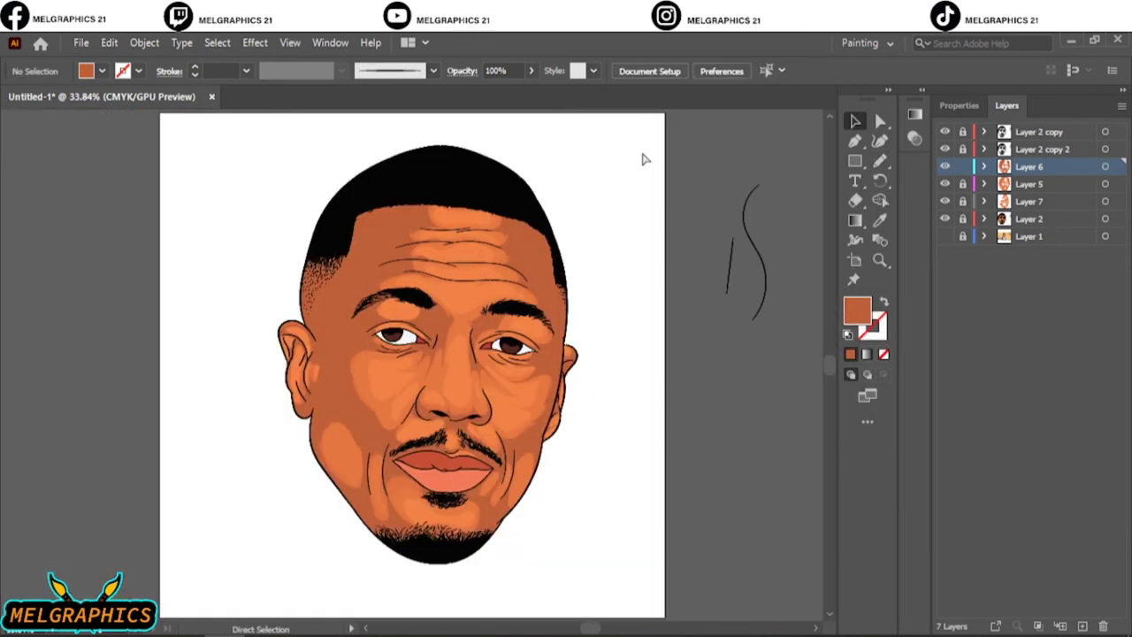
# Create Layer 8 and set a light orange fill sampled from the skin tone
pyautogui.click(1034, 218)
pyautogui.hotkey('ctrl', 'l')
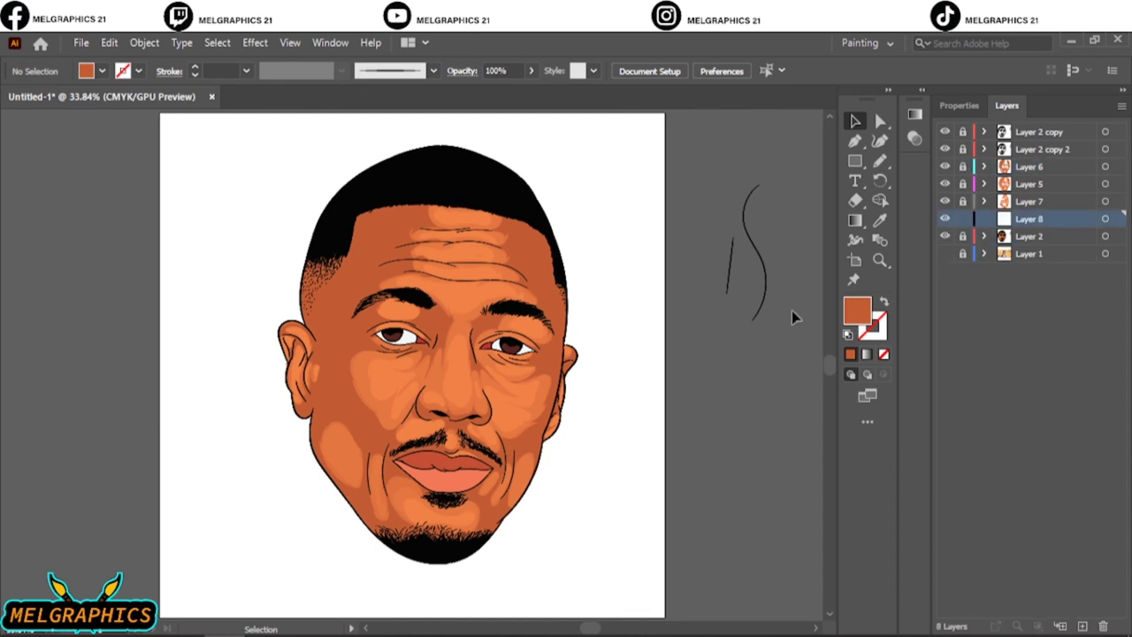
pyautogui.press('i')
pyautogui.click(478, 199)
pyautogui.scroll(4, 477, 199)
pyautogui.doubleClick(857, 310)
pyautogui.click(791, 230)
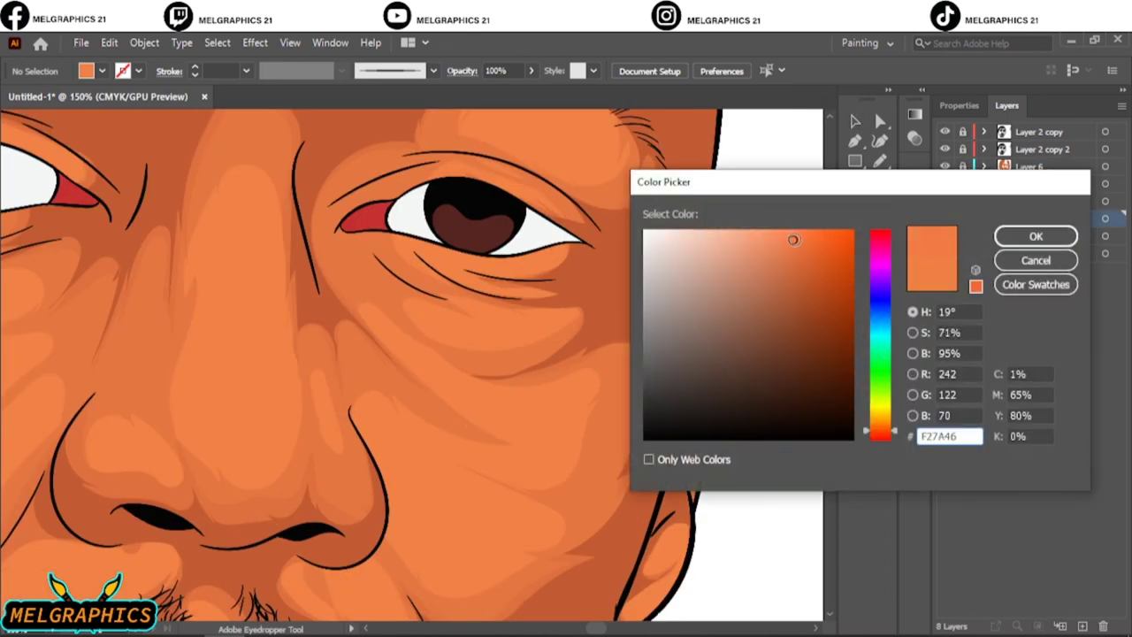
pyautogui.click(1036, 235)
# Pencil-draw light orange highlights on the lower cheek, upper cheek and nose tip
pyautogui.click(945, 236)
pyautogui.press('n')
pyautogui.moveTo(404, 479); pyautogui.dragTo(397, 447)
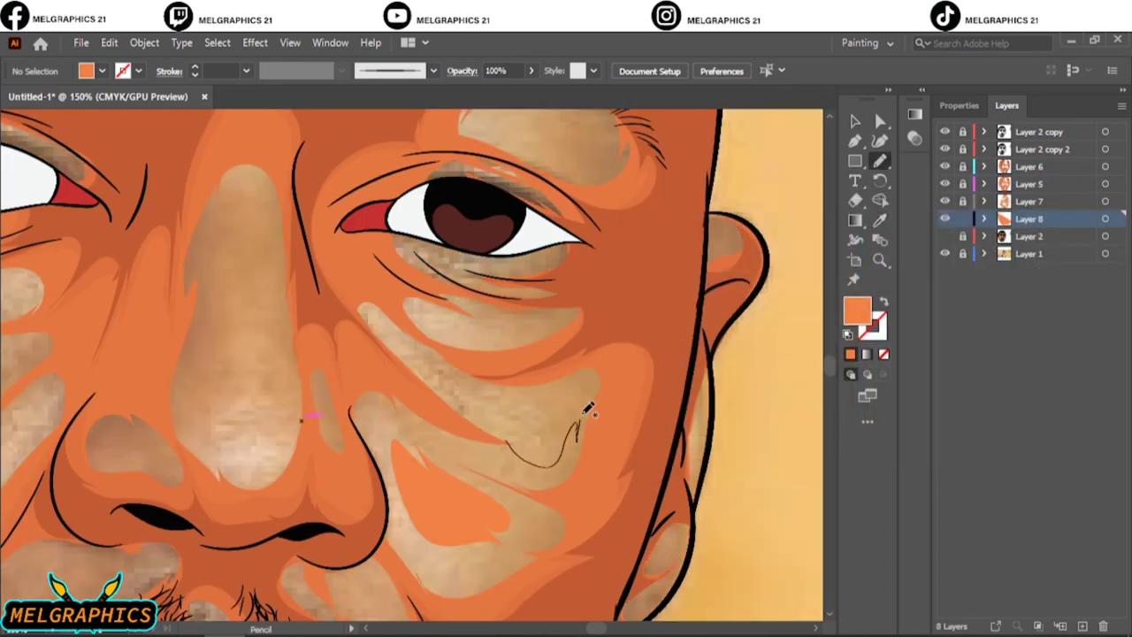
pyautogui.moveTo(513, 460); pyautogui.dragTo(531, 416)
pyautogui.moveTo(301, 423); pyautogui.dragTo(227, 414)
pyautogui.hotkey('ctrl', '-')
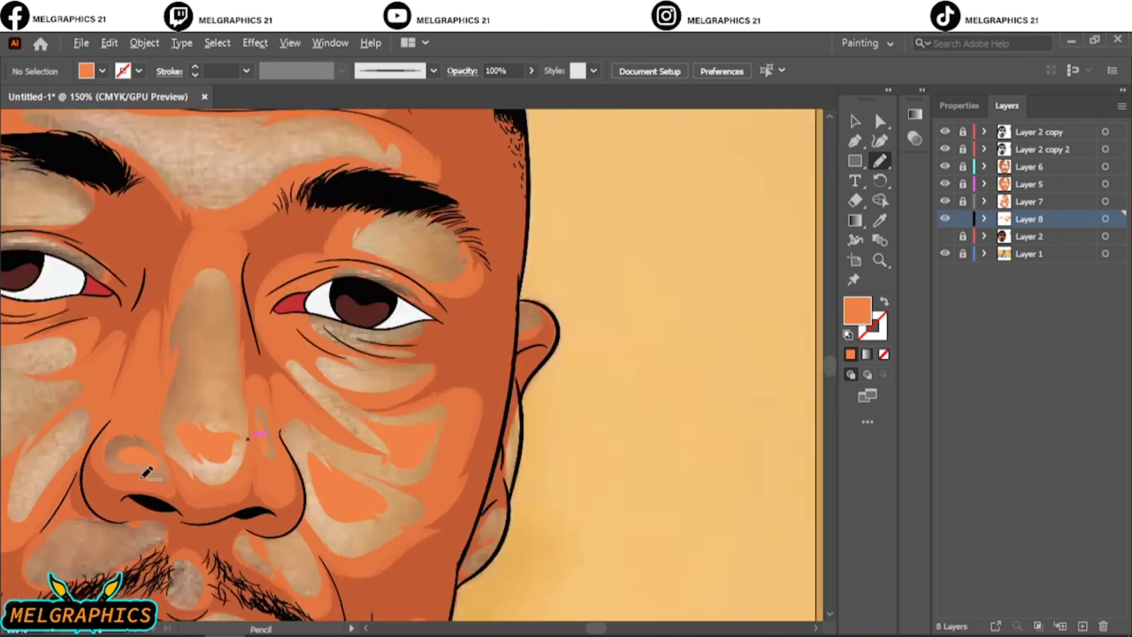
pyautogui.hotkey('ctrl', '-')
pyautogui.hotkey('ctrl', '+')
pyautogui.hotkey('ctrl', '+')
pyautogui.hotkey('ctrl', '+')
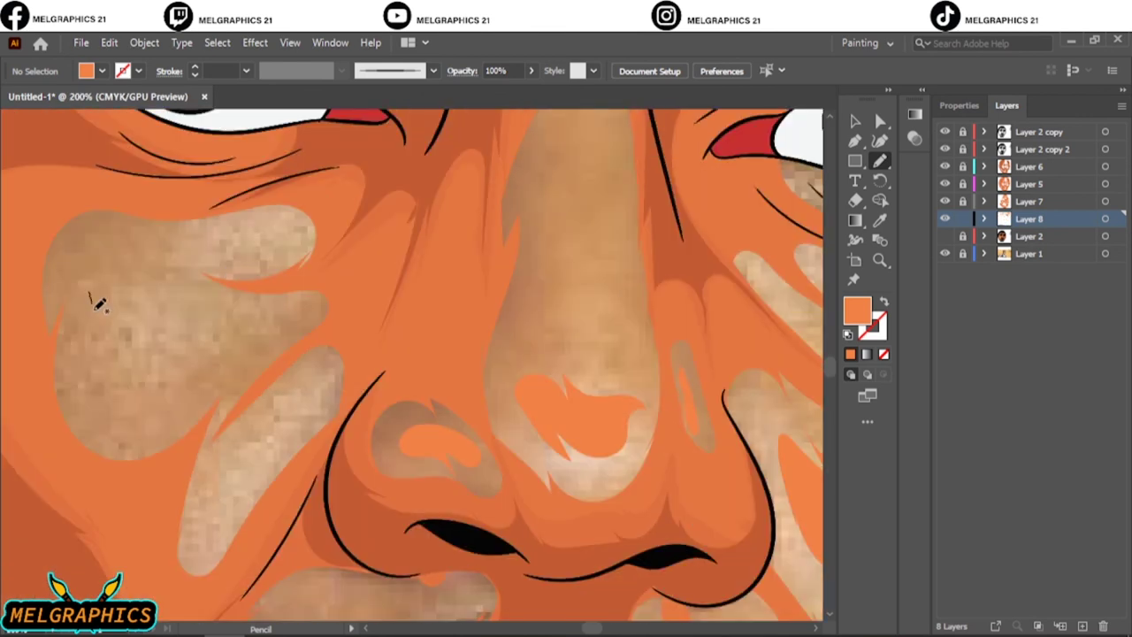
# Add more highlight strokes around the nose and cheeks
pyautogui.moveTo(263, 353); pyautogui.dragTo(93, 292)
pyautogui.scroll(10, 407, 354)
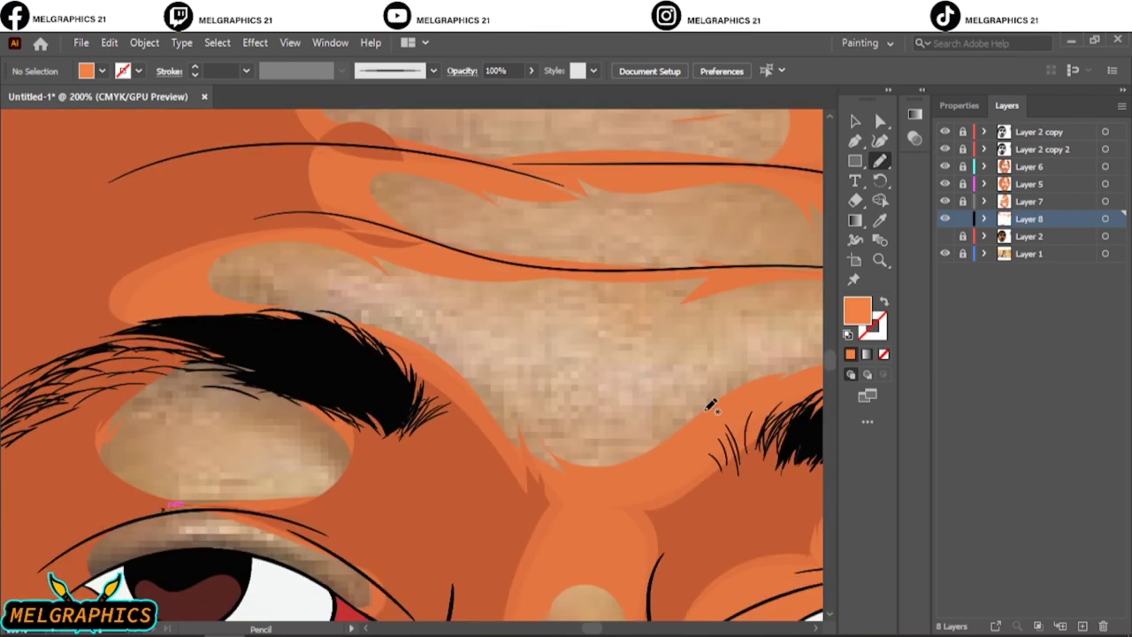
pyautogui.moveTo(155, 424); pyautogui.dragTo(285, 428)
pyautogui.moveTo(429, 328)
pyautogui.mouseDown()
pyautogui.moveTo(530, 392)
pyautogui.moveTo(587, 316)
pyautogui.moveTo(442, 323)
pyautogui.mouseUp()
pyautogui.hscroll(4, 658, 310)
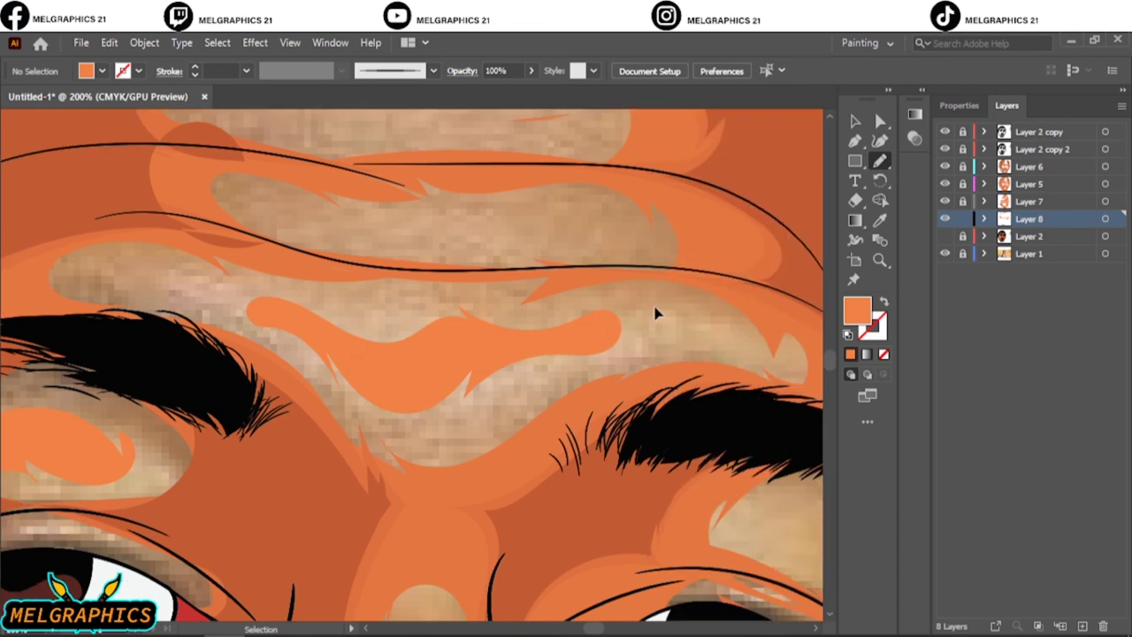
pyautogui.hscroll(4, 570, 496)
pyautogui.scroll(5, 571, 496)
pyautogui.scroll(5, 354, 460)
# Draw the forehead wrinkle highlight after undoing two misplaced strokes, then fit the artboard
pyautogui.moveTo(202, 357); pyautogui.dragTo(460, 389)
pyautogui.hotkey('ctrl', 'z')
pyautogui.moveTo(235, 245); pyautogui.dragTo(500, 260)
pyautogui.hotkey('ctrl', 'z')
pyautogui.scroll(5, 171, 313)
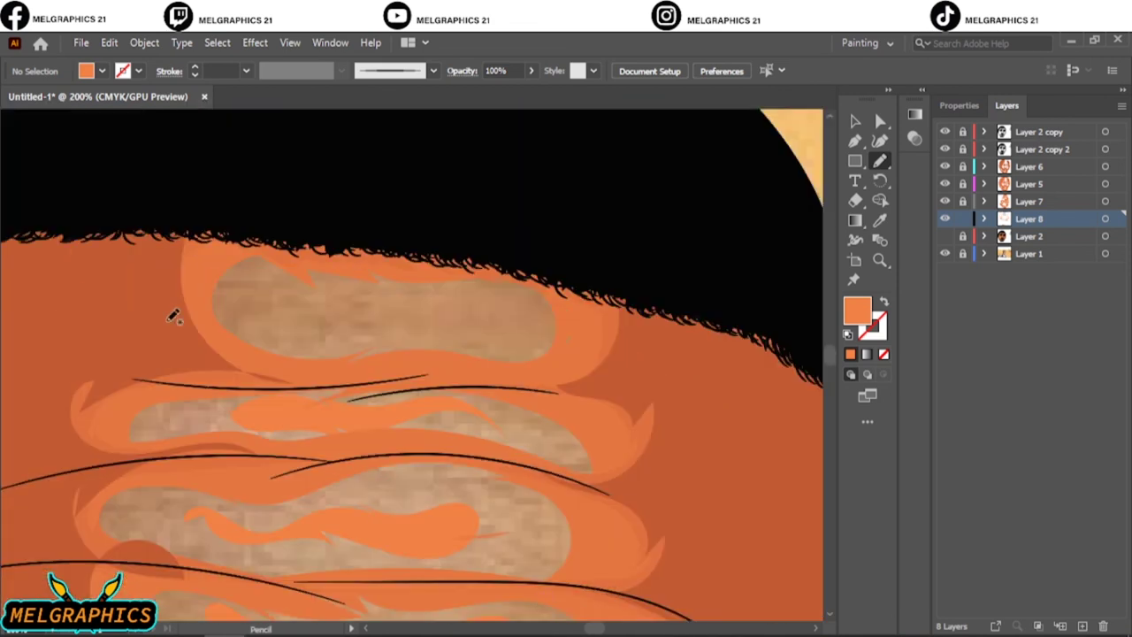
pyautogui.moveTo(262, 301)
pyautogui.mouseDown()
pyautogui.moveTo(518, 334)
pyautogui.moveTo(265, 305)
pyautogui.mouseUp()
pyautogui.hotkey('ctrl', '0')
# Recolor all Layer 8 highlights to saturation 67 and brightness 94
pyautogui.click(944, 254)
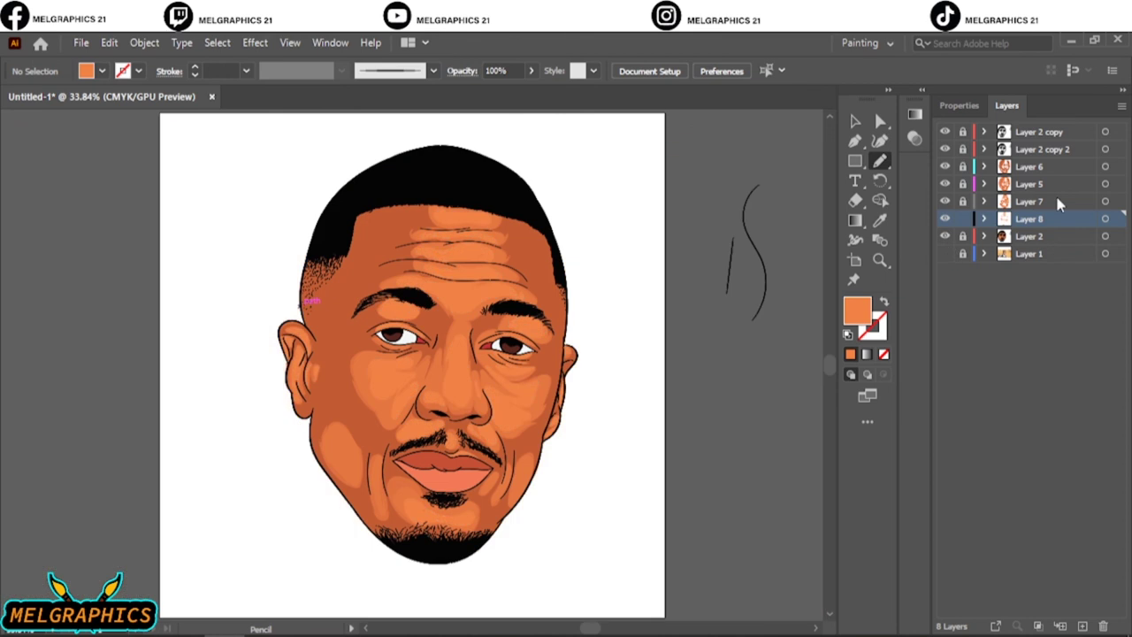
pyautogui.click(1106, 218)
pyautogui.click(109, 42)
pyautogui.click(451, 262)
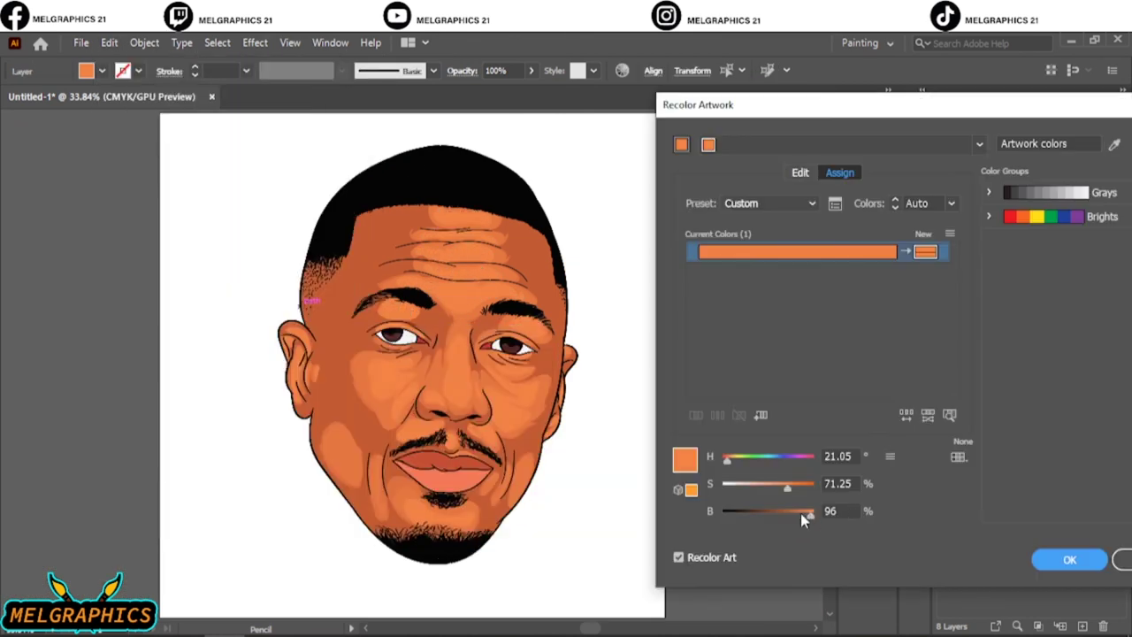
pyautogui.moveTo(789, 491); pyautogui.dragTo(811, 520)
pyautogui.click(1070, 559)
# Compare with the shading layer hidden, then select Layer 6 art and check its fill unchanged
pyautogui.click(944, 167)
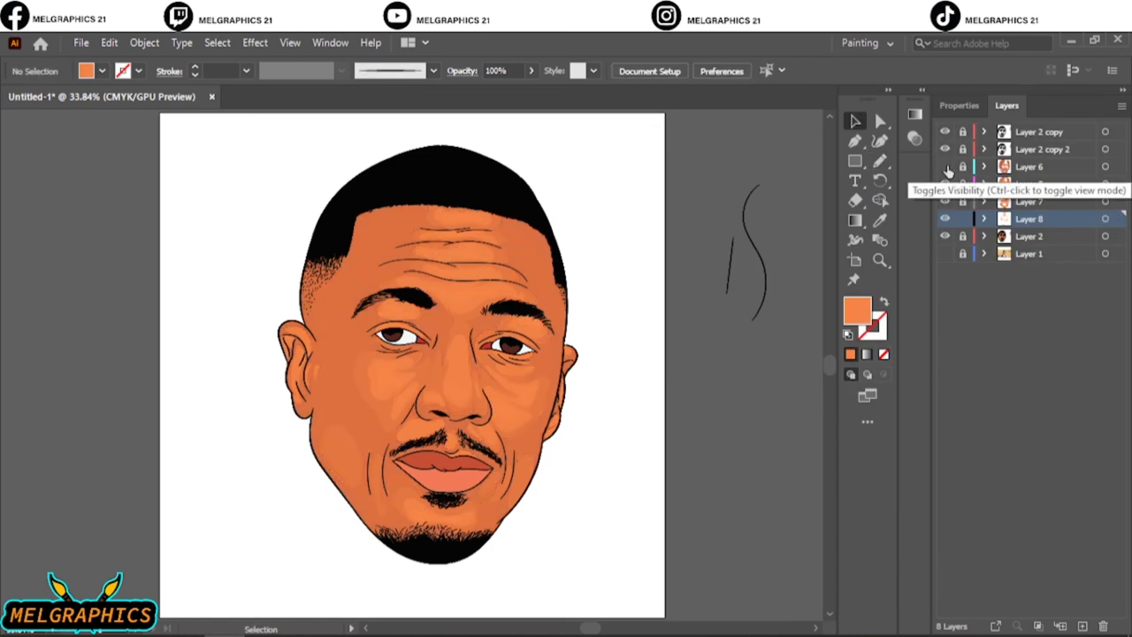
pyautogui.click(1106, 166)
pyautogui.scroll(5, 442, 354)
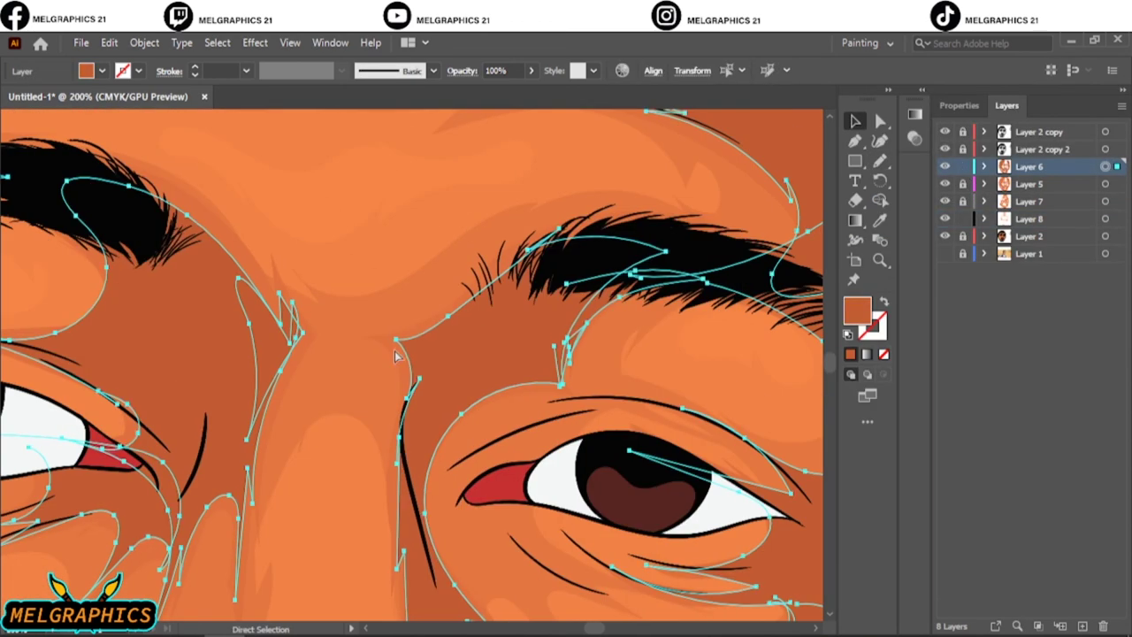
pyautogui.press('i')
pyautogui.scroll(-3, 311, 442)
pyautogui.scroll(-2, 311, 442)
pyautogui.scroll(-2, 310, 442)
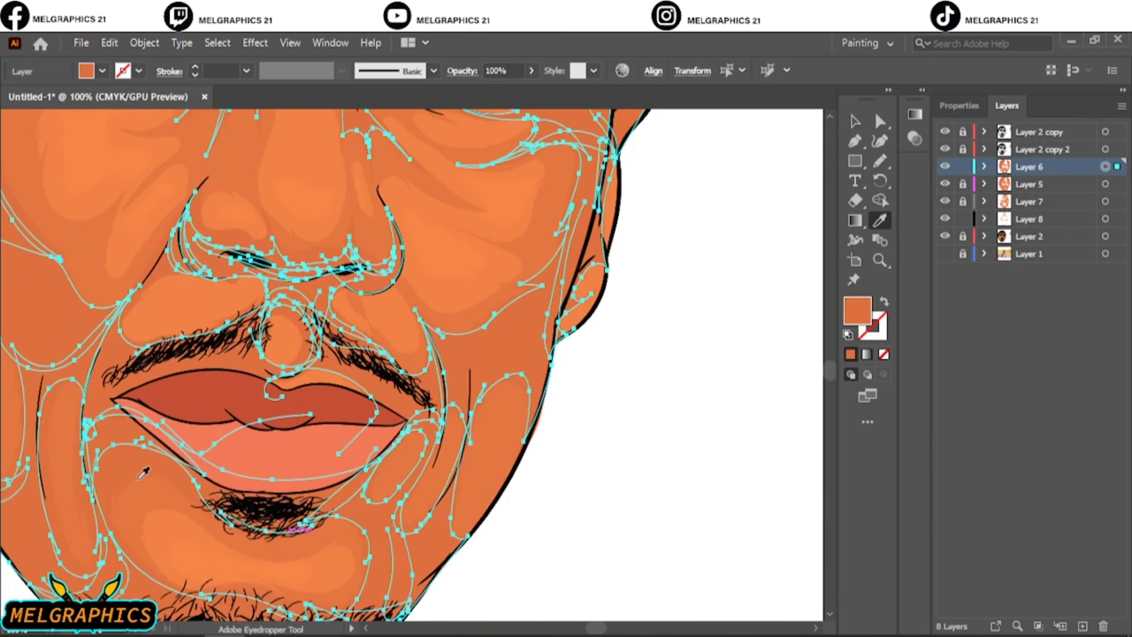
pyautogui.scroll(4, 310, 443)
pyautogui.doubleClick(856, 309)
pyautogui.press('Return')
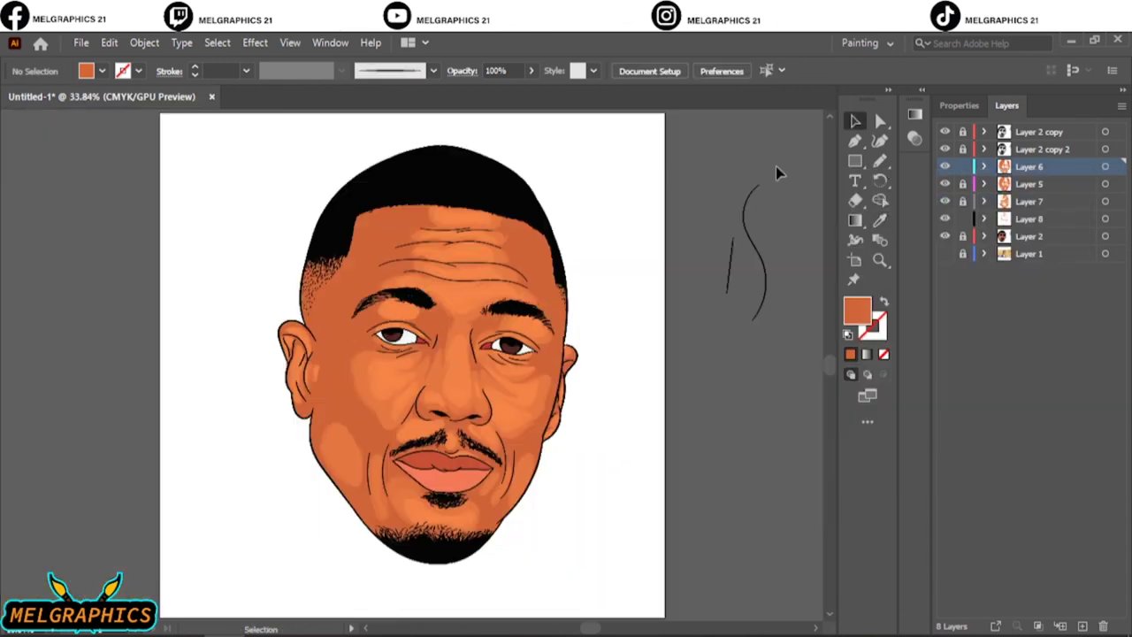
# Lock Layers 6 and 8, add a new Layer 9, and set a pale purple fill
pyautogui.click(962, 166)
pyautogui.click(962, 219)
pyautogui.click(1068, 149)
pyautogui.hotkey('ctrl', 'l')
pyautogui.press('i')
pyautogui.scroll(10, 496, 300)
pyautogui.doubleClick(856, 310)
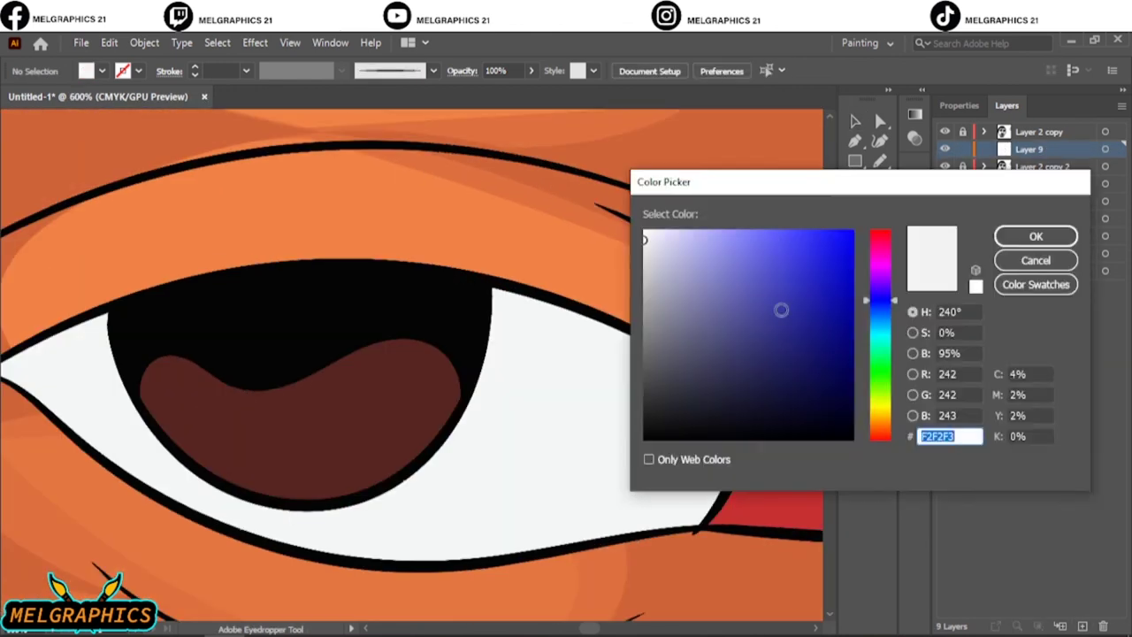
pyautogui.click(685, 293)
pyautogui.click(1040, 235)
# Pencil-draw closed purple shadow shapes across the upper eye whites of both eyes
pyautogui.press('n')
pyautogui.moveTo(272, 366); pyautogui.dragTo(261, 304)
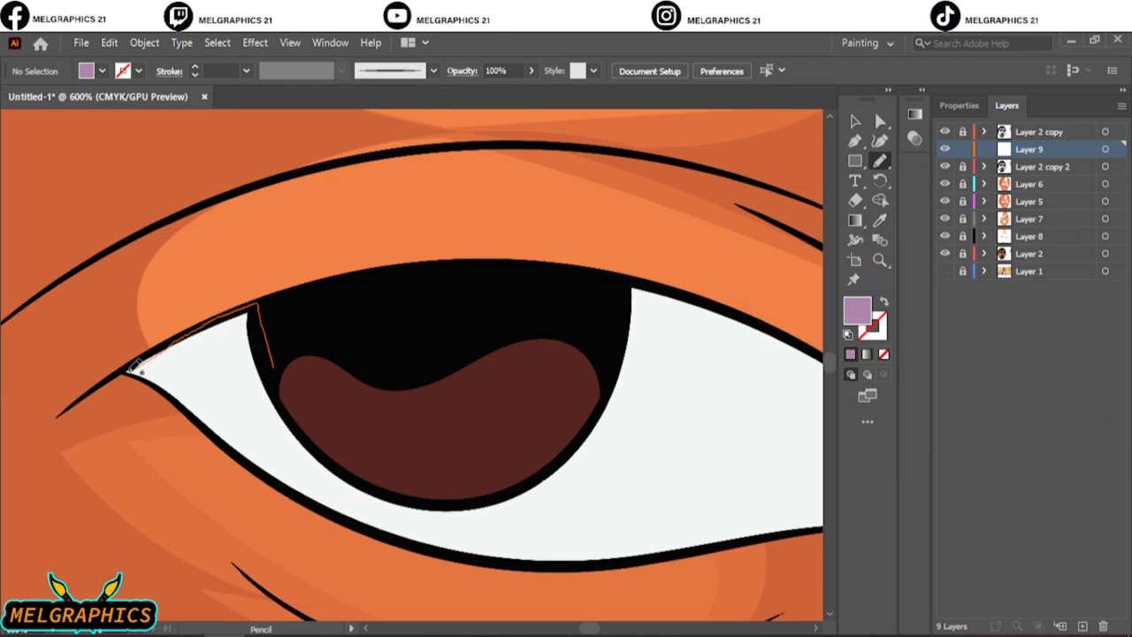
pyautogui.moveTo(263, 367); pyautogui.dragTo(270, 367)
pyautogui.moveTo(728, 404); pyautogui.dragTo(489, 411)
pyautogui.moveTo(372, 314)
pyautogui.mouseDown()
pyautogui.moveTo(378, 366)
pyautogui.moveTo(627, 500)
pyautogui.mouseUp()
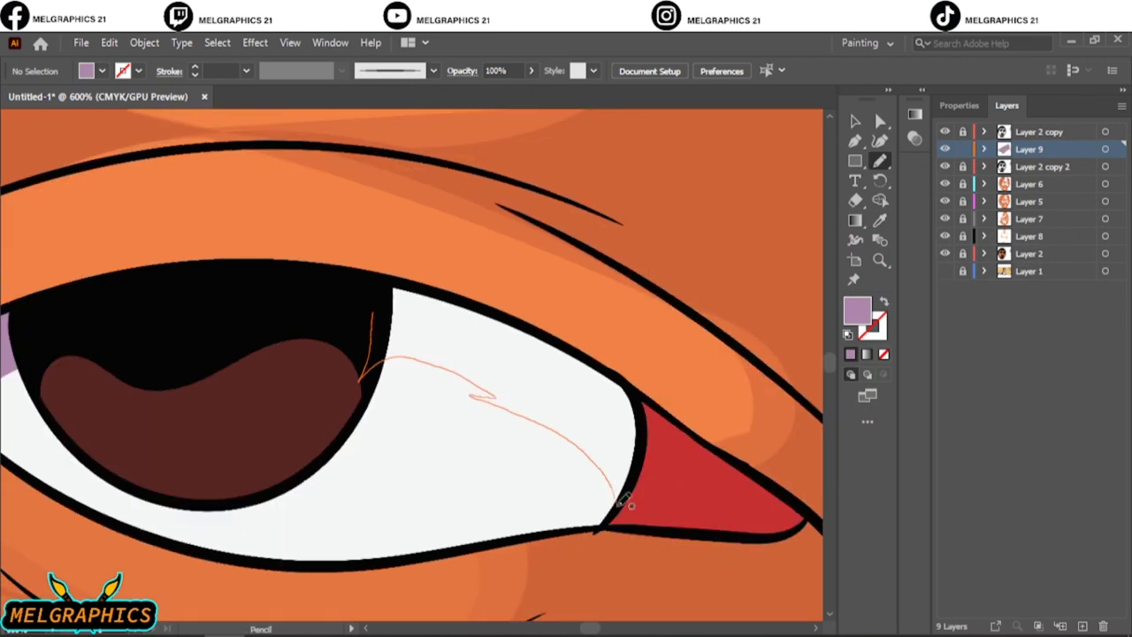
pyautogui.moveTo(556, 337); pyautogui.dragTo(372, 314)
pyautogui.hscroll(-10, 411, 363)
pyautogui.moveTo(356, 411)
pyautogui.mouseDown()
pyautogui.moveTo(522, 248)
pyautogui.moveTo(363, 354)
pyautogui.mouseUp()
pyautogui.hscroll(10, 587, 555)
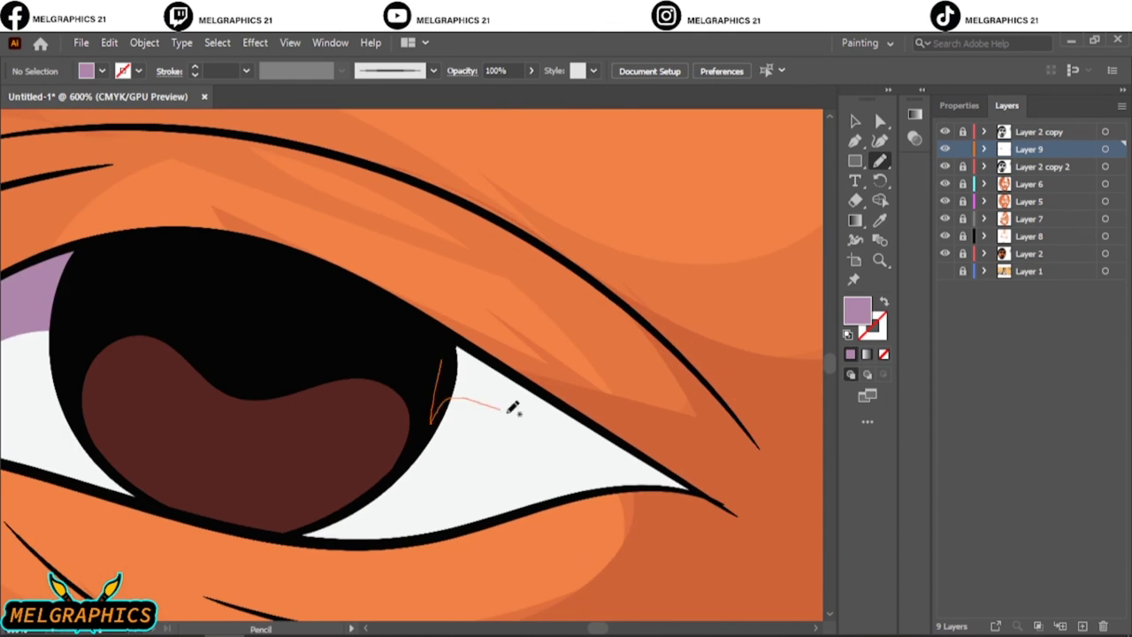
pyautogui.moveTo(655, 456); pyautogui.dragTo(442, 371)
pyautogui.hotkey('ctrl', '0')
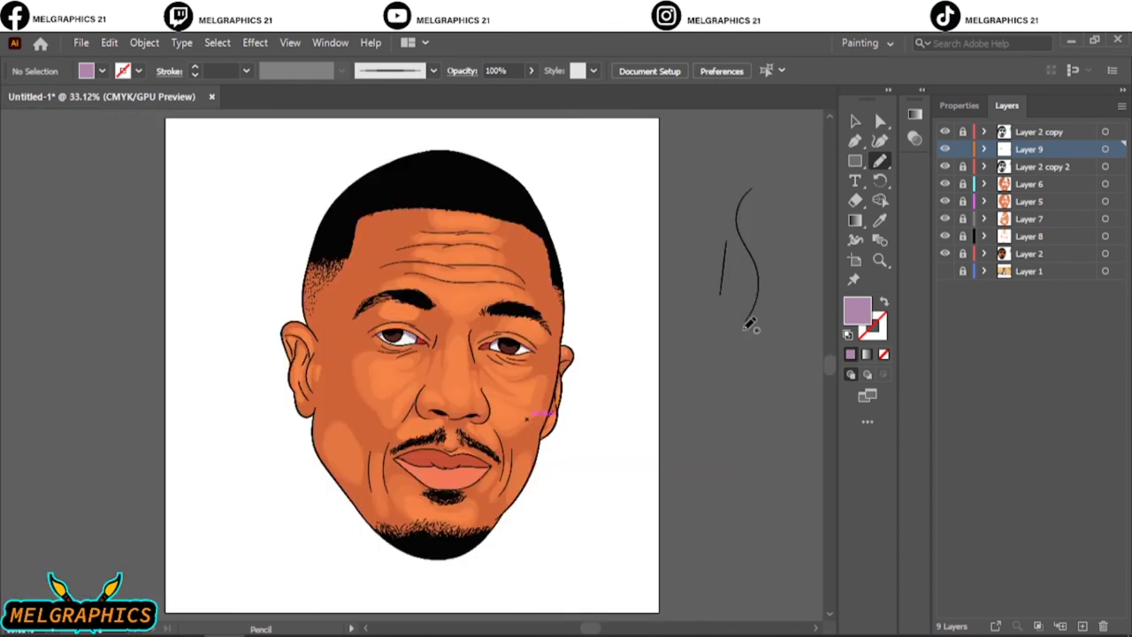
# Hide the stack of shading layers and adjust the fill to a shadow red
pyautogui.press('i')
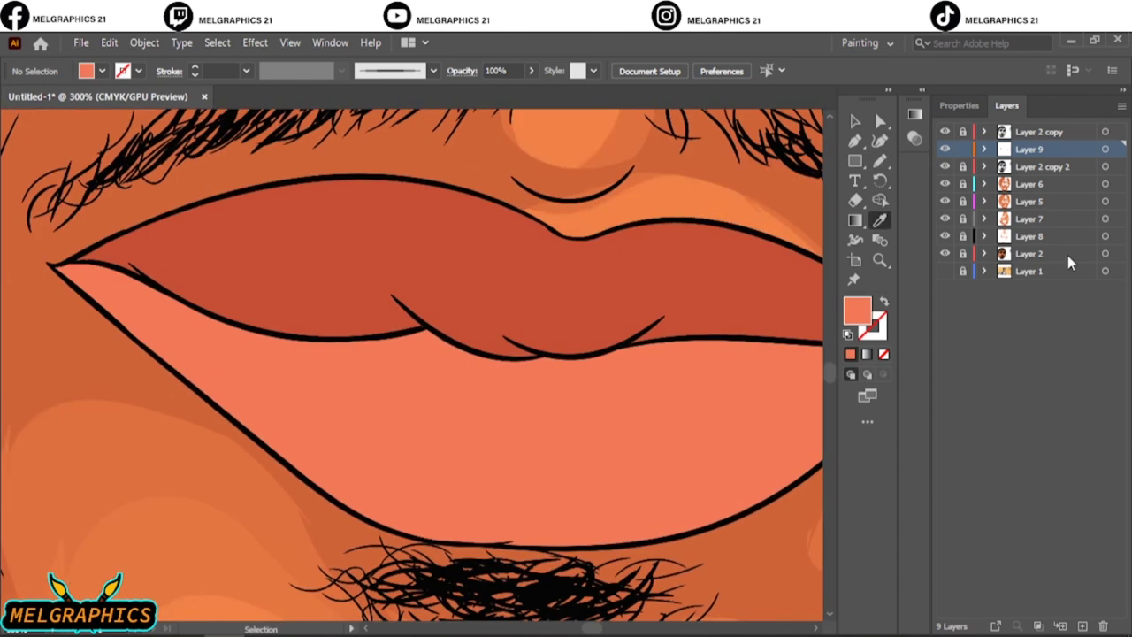
pyautogui.click(944, 270)
pyautogui.moveTo(944, 166); pyautogui.dragTo(945, 254)
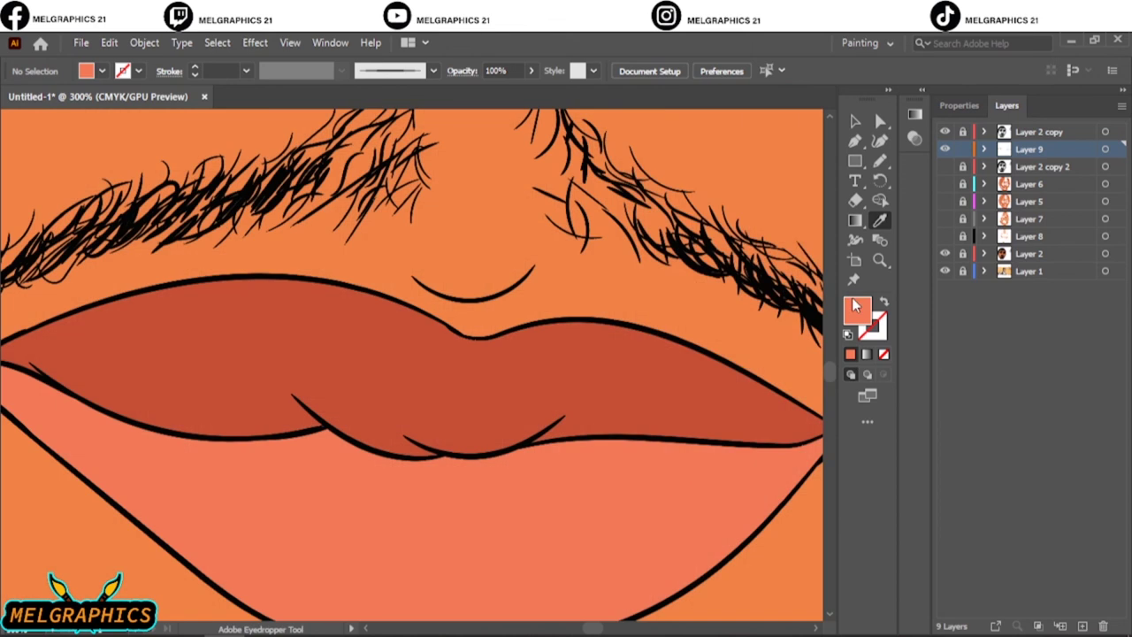
pyautogui.doubleClick(856, 310)
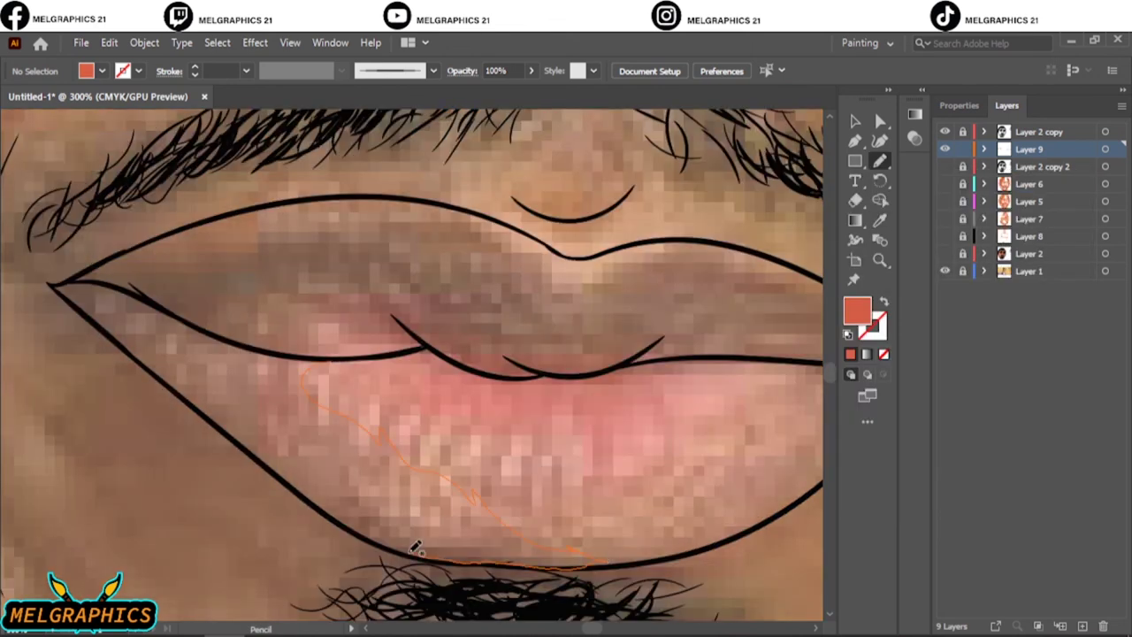
# Draw closed red shadow shapes along the lower-left lip outline and lower lip edge
pyautogui.moveTo(414, 547); pyautogui.dragTo(220, 413)
pyautogui.moveTo(299, 356); pyautogui.dragTo(301, 358)
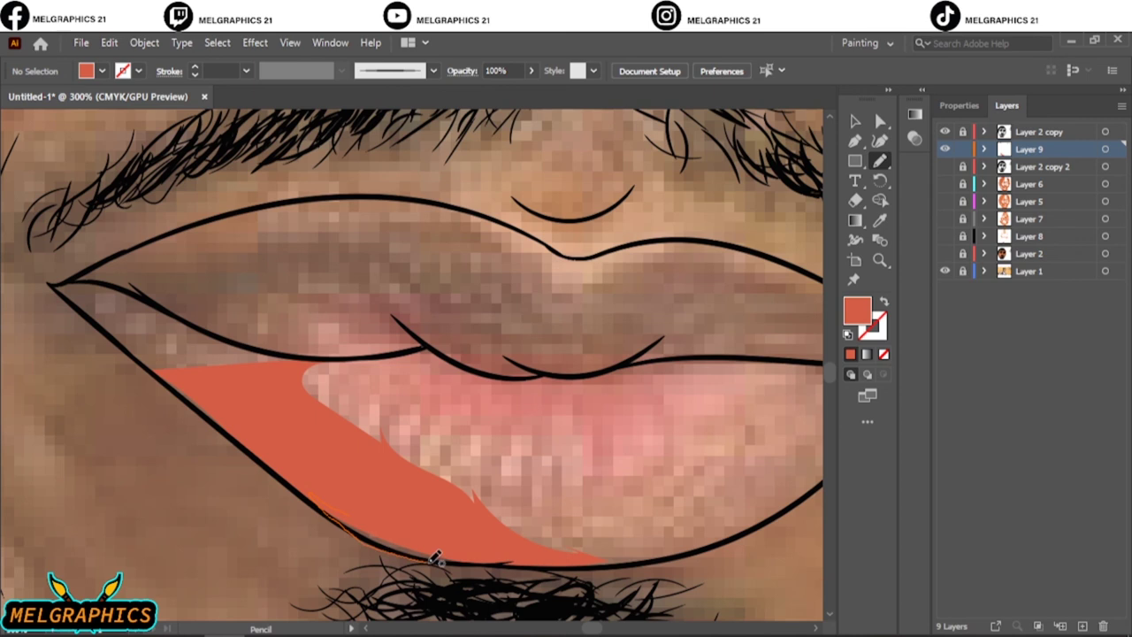
pyautogui.scroll(2, 53, 292)
pyautogui.moveTo(447, 566)
pyautogui.mouseDown()
pyautogui.moveTo(108, 270)
pyautogui.moveTo(599, 434)
pyautogui.mouseUp()
pyautogui.scroll(-4, 474, 506)
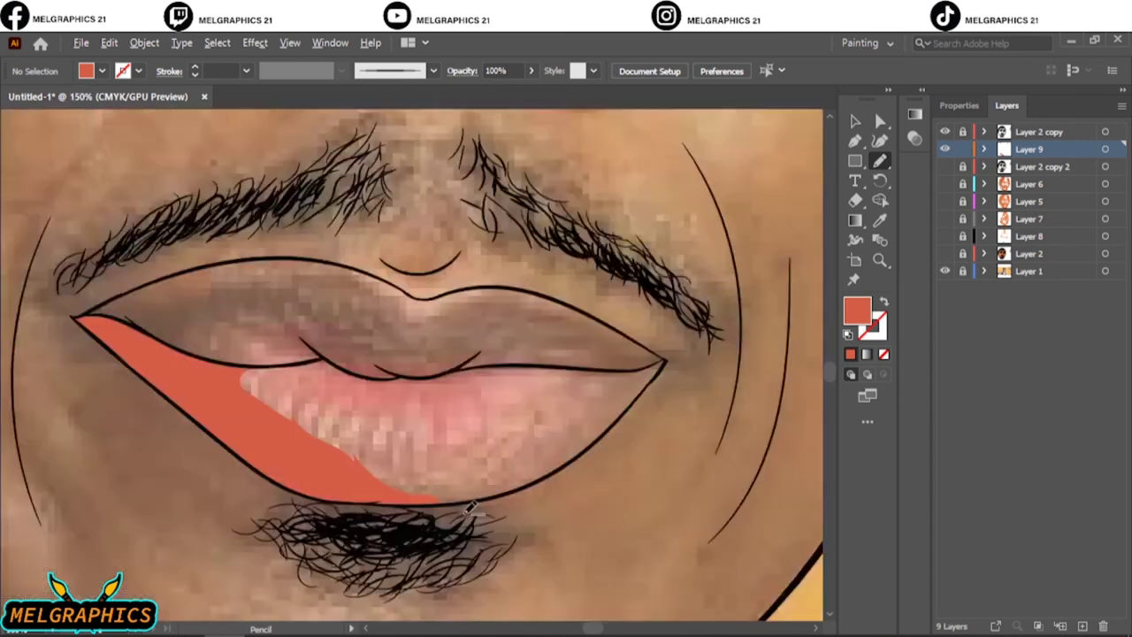
pyautogui.scroll(2, 473, 506)
pyautogui.moveTo(537, 579); pyautogui.dragTo(496, 589)
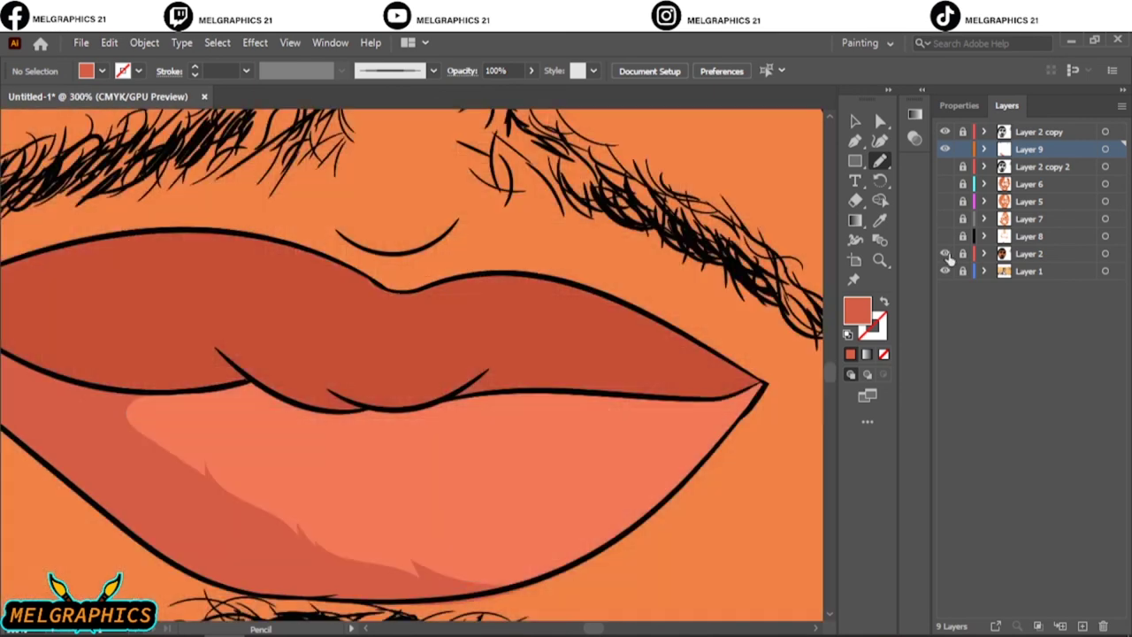
# Pick a darker red and draw an upper lip shadow, redrawing it after one undo
pyautogui.press('i')
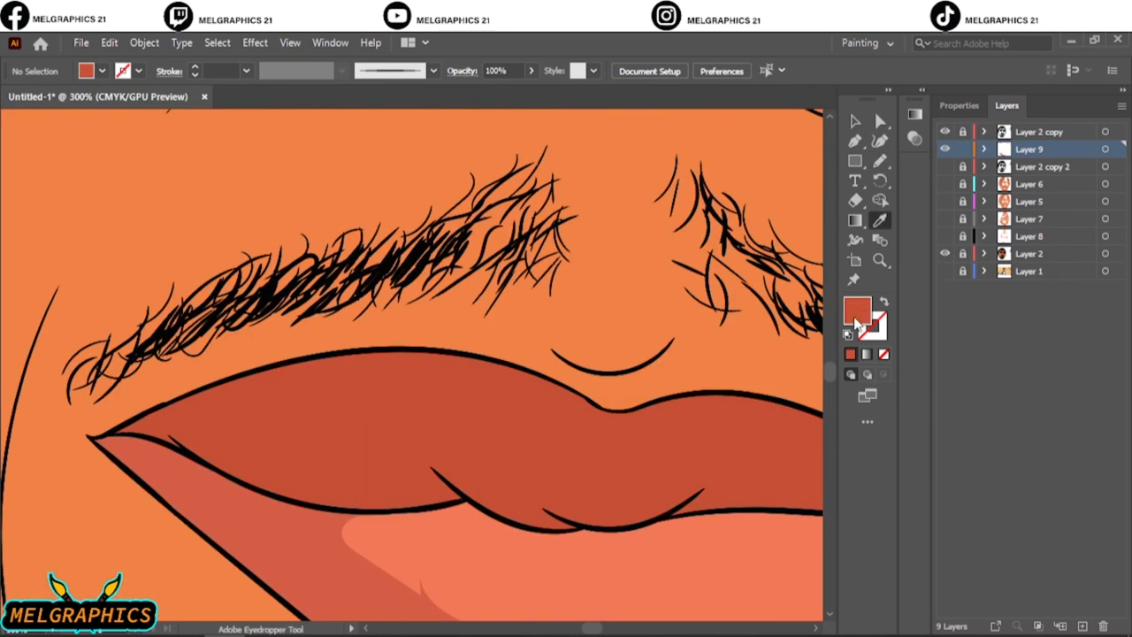
pyautogui.doubleClick(856, 310)
pyautogui.press('Return')
pyautogui.click(945, 254)
pyautogui.scroll(1, 417, 473)
pyautogui.press('n')
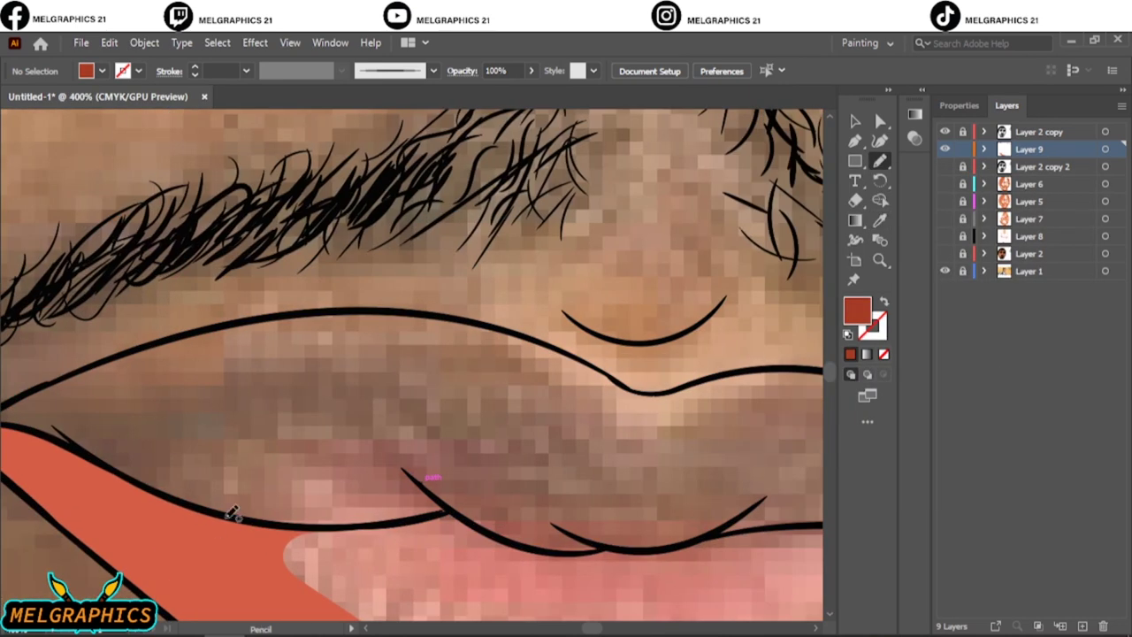
pyautogui.moveTo(536, 471); pyautogui.dragTo(537, 473)
pyautogui.hotkey('ctrl', 'z')
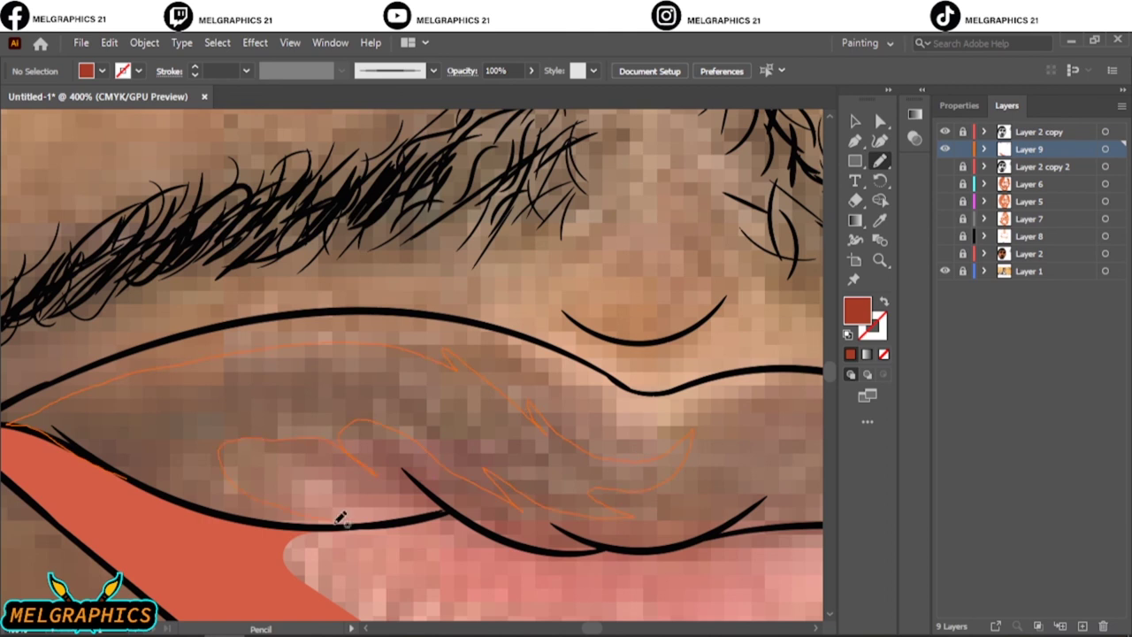
pyautogui.moveTo(340, 517); pyautogui.dragTo(340, 518)
pyautogui.hotkey('ctrl', '0')
# Draw a dark shadow shape reaching the right lip corner, comparing against the photo
pyautogui.click(944, 254)
pyautogui.scroll(3, 522, 427)
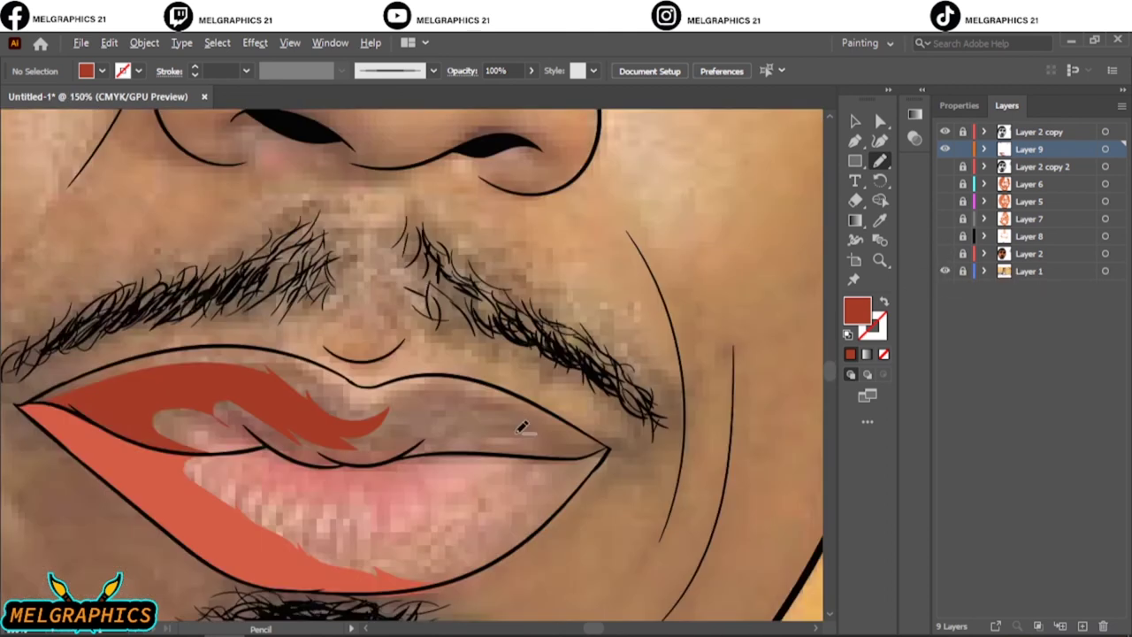
pyautogui.scroll(2, 522, 428)
pyautogui.moveTo(584, 427); pyautogui.dragTo(554, 457)
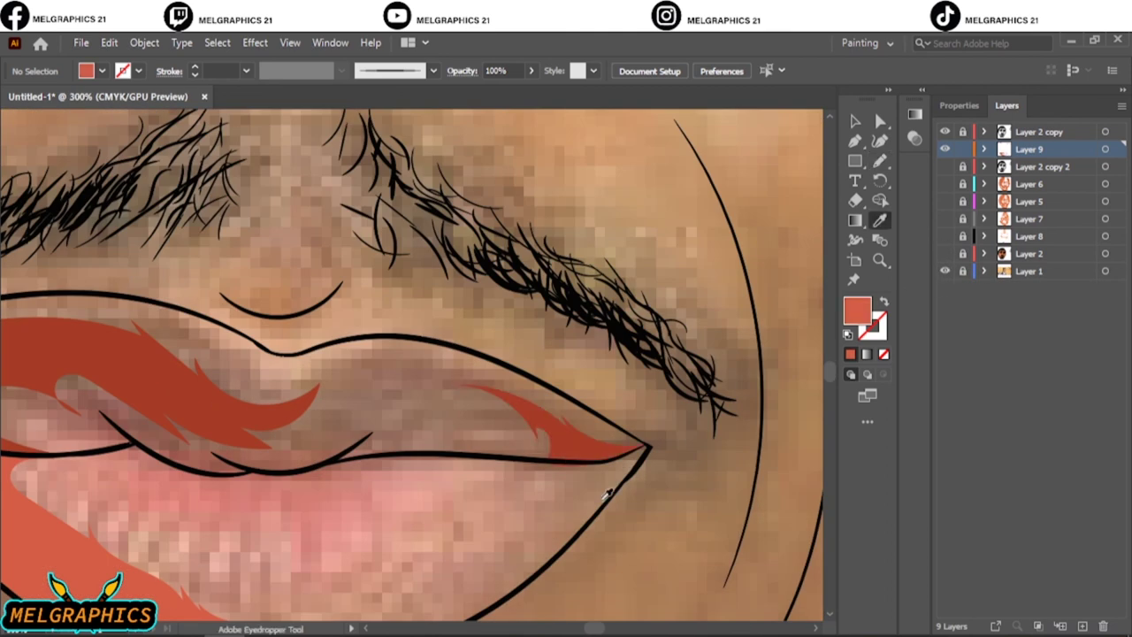
pyautogui.moveTo(555, 542); pyautogui.dragTo(555, 542)
pyautogui.hotkey('ctrl', '0')
pyautogui.click(945, 253)
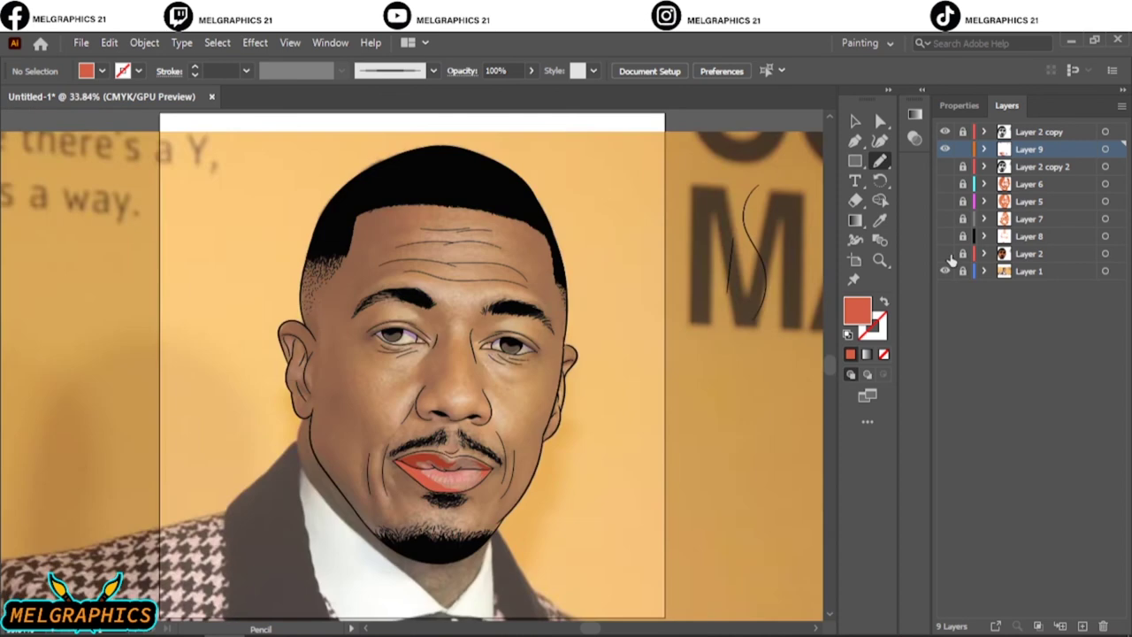
# On a new layer with a deeper red fill, trace shadows along the lower lip edge
pyautogui.click(1083, 625)
pyautogui.doubleClick(857, 311)
pyautogui.click(1029, 210)
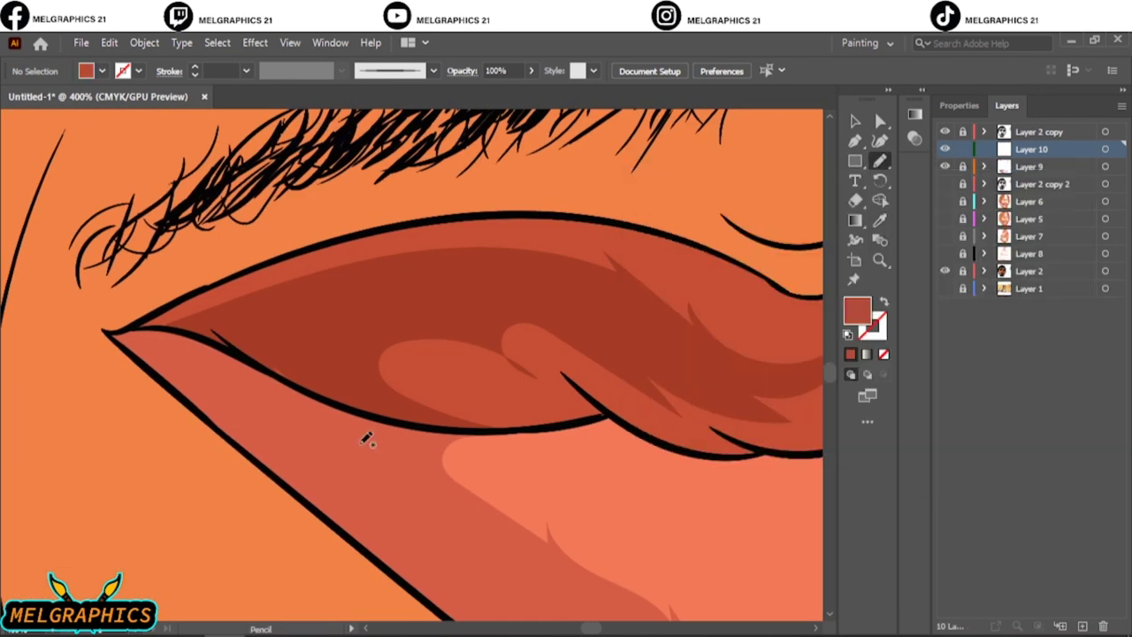
pyautogui.moveTo(436, 432)
pyautogui.mouseDown()
pyautogui.moveTo(435, 586)
pyautogui.moveTo(209, 421)
pyautogui.mouseUp()
pyautogui.moveTo(279, 369); pyautogui.dragTo(415, 421)
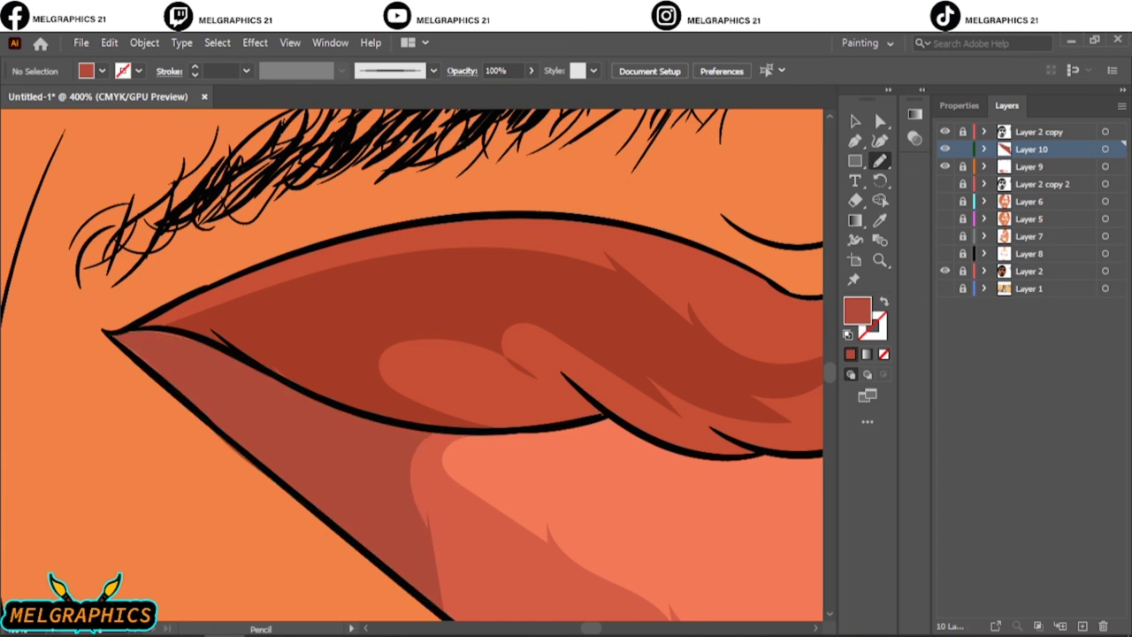
pyautogui.moveTo(578, 602); pyautogui.dragTo(409, 434)
pyautogui.moveTo(181, 325); pyautogui.dragTo(162, 334)
pyautogui.hotkey('ctrl', '0')
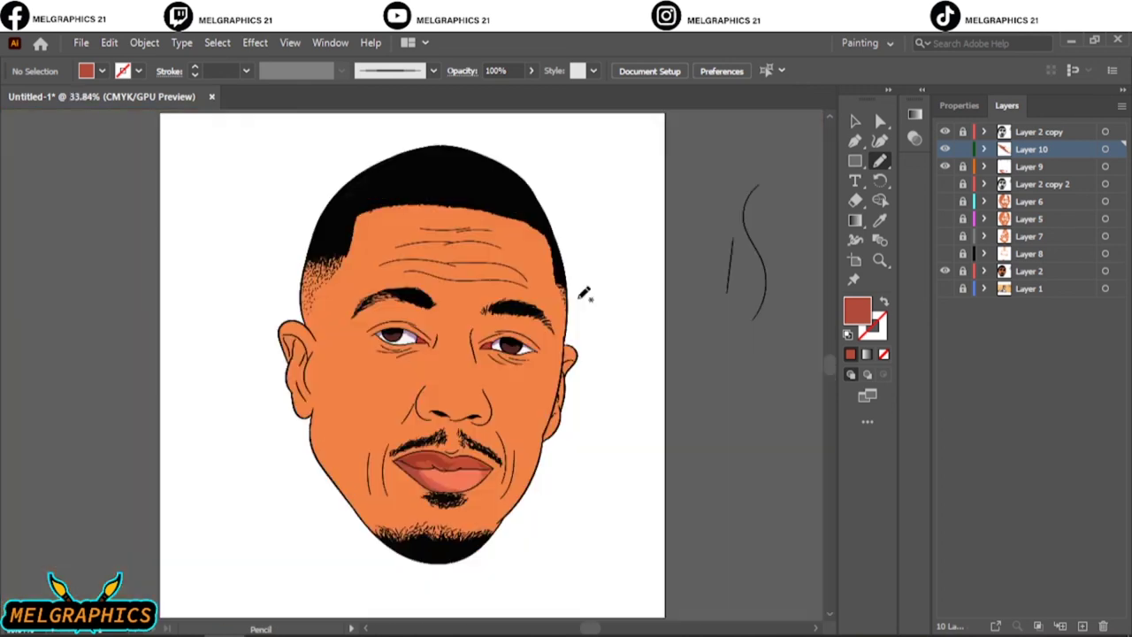
pyautogui.scroll(5, 455, 455)
# Sample and darken the lip red, then draw a darker shadow along the upper lip's top edge
pyautogui.press('i')
pyautogui.click(720, 369)
pyautogui.doubleClick(857, 311)
pyautogui.press('Return')
pyautogui.hotkey('ctrl', '-')
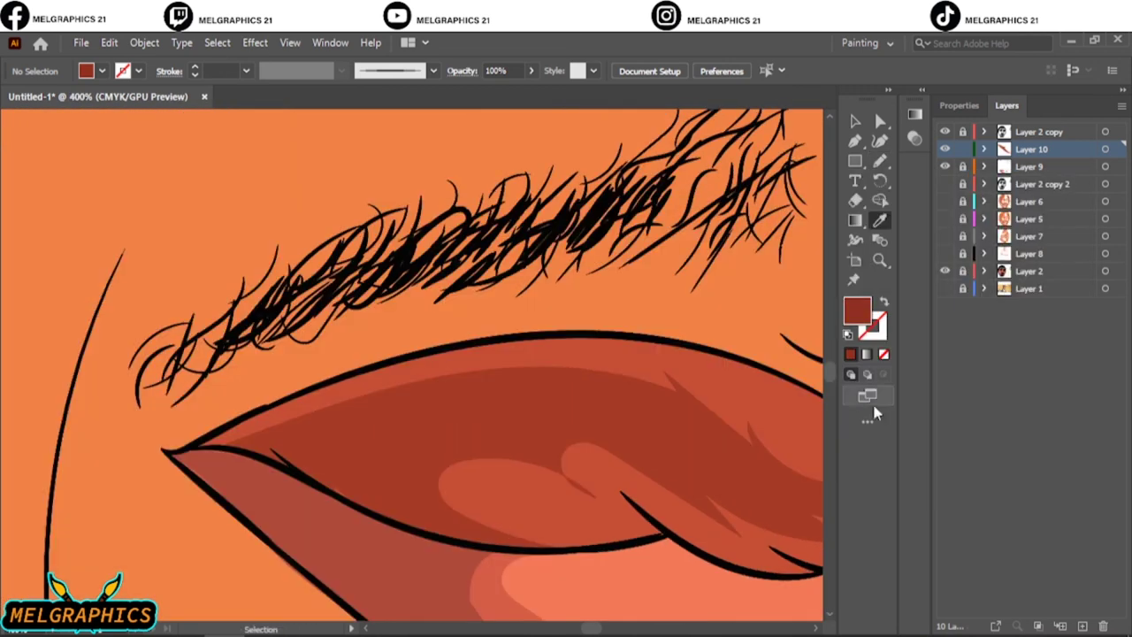
pyautogui.scroll(-2, 412, 365)
pyautogui.press('n')
pyautogui.moveTo(339, 543); pyautogui.dragTo(93, 466)
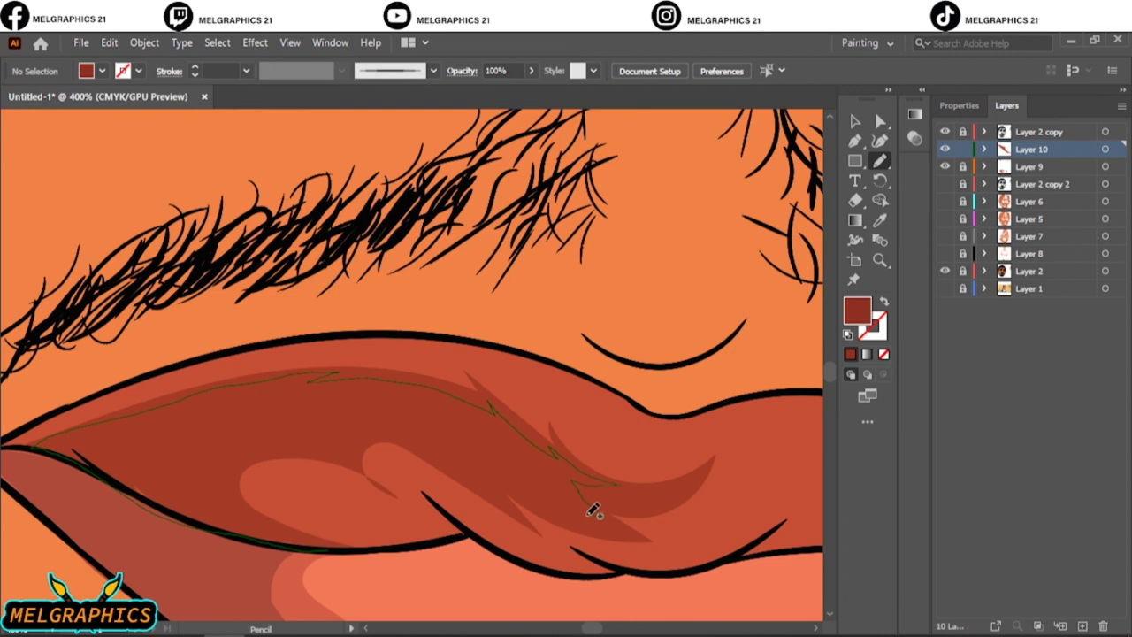
pyautogui.moveTo(273, 432); pyautogui.dragTo(265, 515)
pyautogui.hotkey('ctrl', '0')
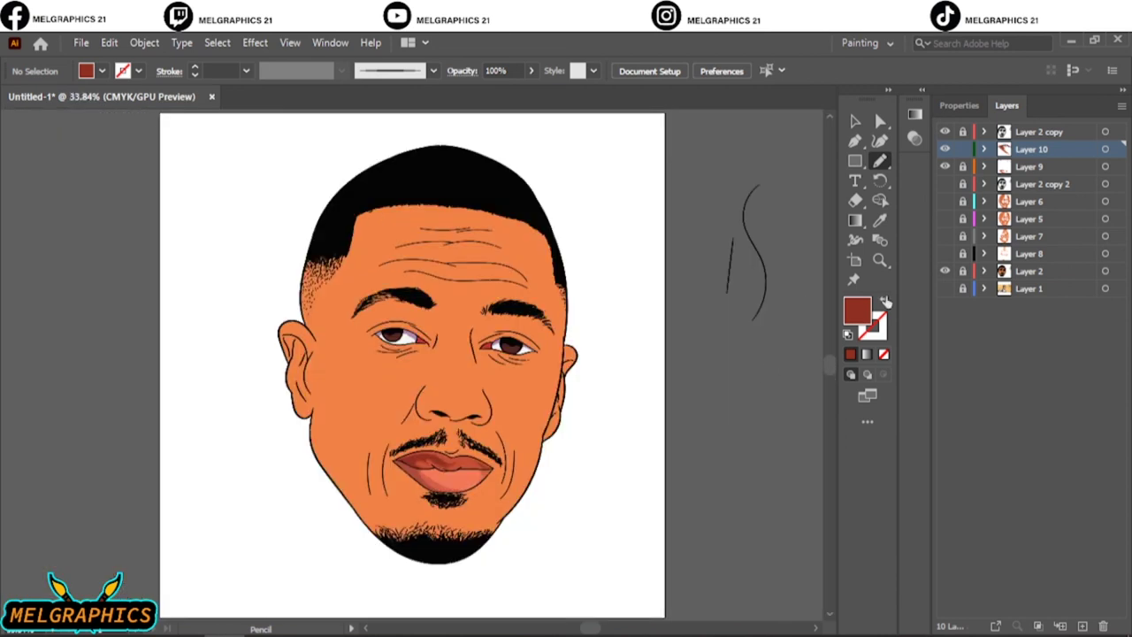
pyautogui.press('i')
pyautogui.hotkey('ctrl', 'l')
# Pencil a light salmon highlight shape onto the lower lip
pyautogui.doubleClick(869, 321)
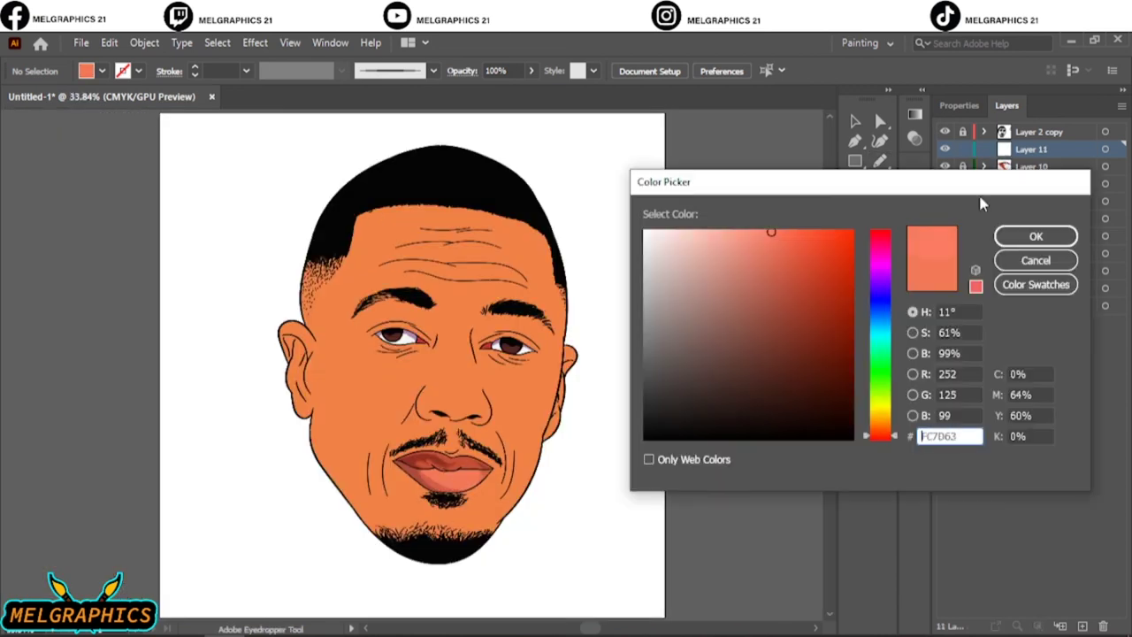
pyautogui.press('Return')
pyautogui.scroll(5, 495, 410)
pyautogui.press('n')
pyautogui.moveTo(276, 414); pyautogui.dragTo(308, 458)
pyautogui.moveTo(406, 360); pyautogui.dragTo(409, 364)
# Sample the upper-lip red, brighten it, and draw a sheen shape on the upper lip
pyautogui.press('i')
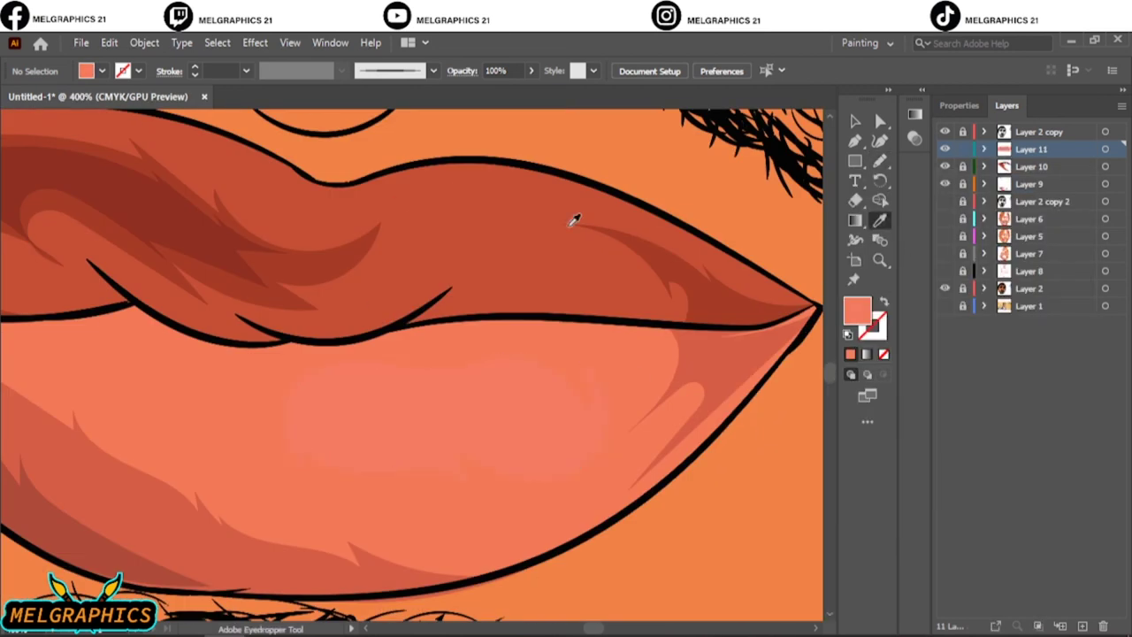
pyautogui.click(575, 219)
pyautogui.doubleClick(857, 310)
pyautogui.press('Return')
pyautogui.moveTo(442, 221); pyautogui.dragTo(560, 281)
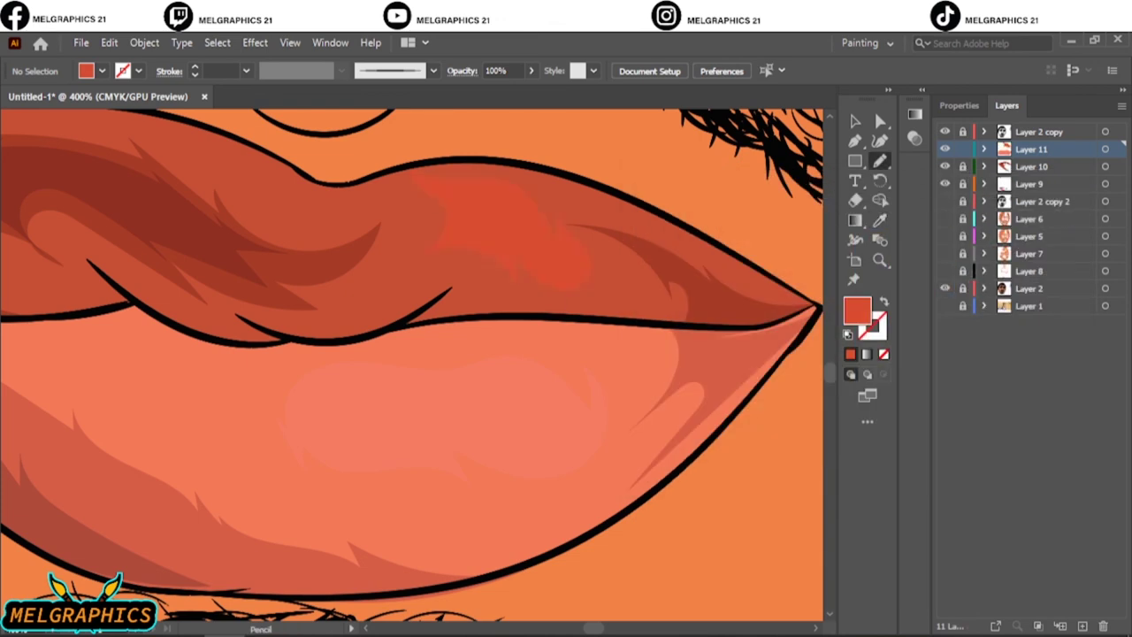
pyautogui.hotkey('ctrl', '0')
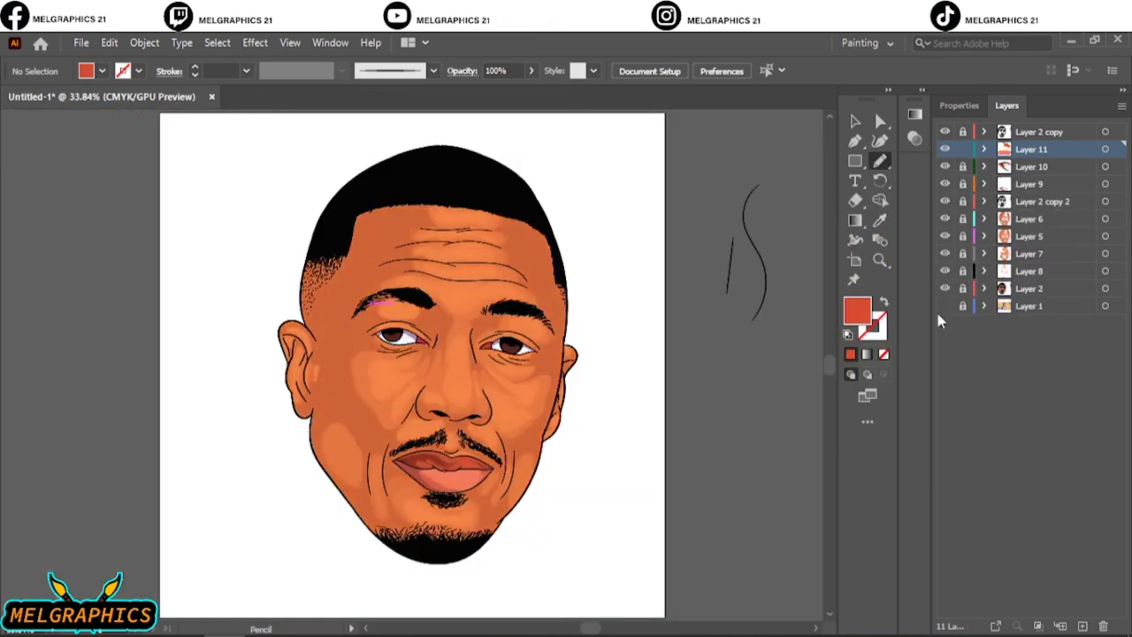
# Sample the iris colour, darken it to dark brown, and pencil a shadow over the iris
pyautogui.scroll(10, 396, 334)
pyautogui.press('i')
pyautogui.click(347, 398)
pyautogui.doubleClick(857, 311)
pyautogui.press('Return')
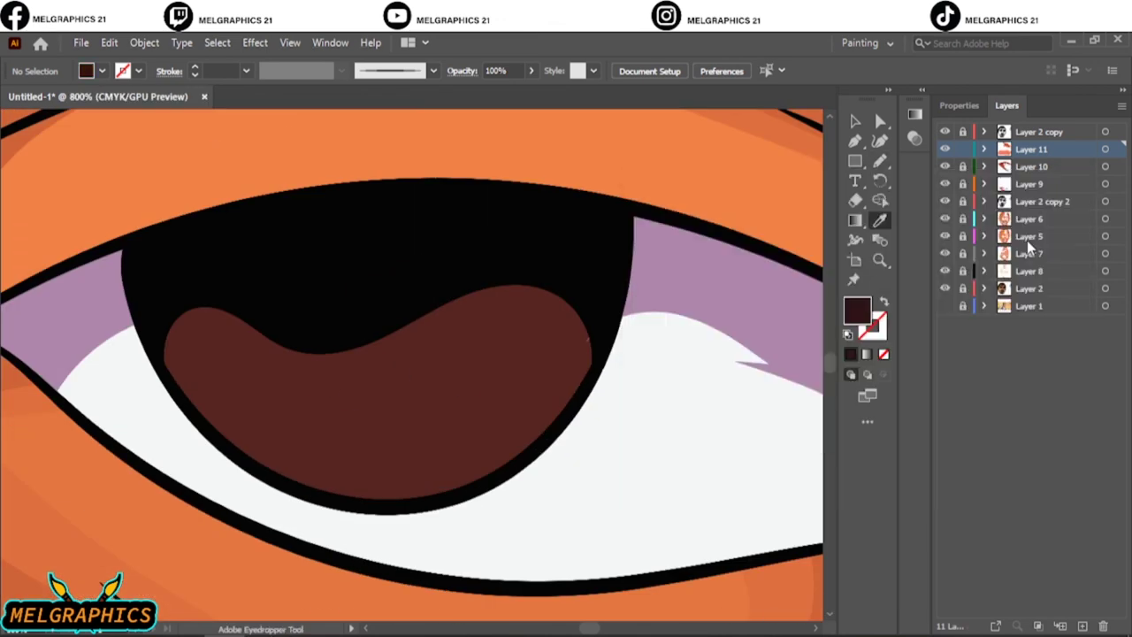
pyautogui.press('n')
pyautogui.moveTo(281, 481)
pyautogui.mouseDown()
pyautogui.moveTo(576, 396)
pyautogui.moveTo(222, 444)
pyautogui.mouseUp()
# Add a dark-brown shadow around the lower iris, then show the reference photo layer
pyautogui.scroll(-5, 399, 475)
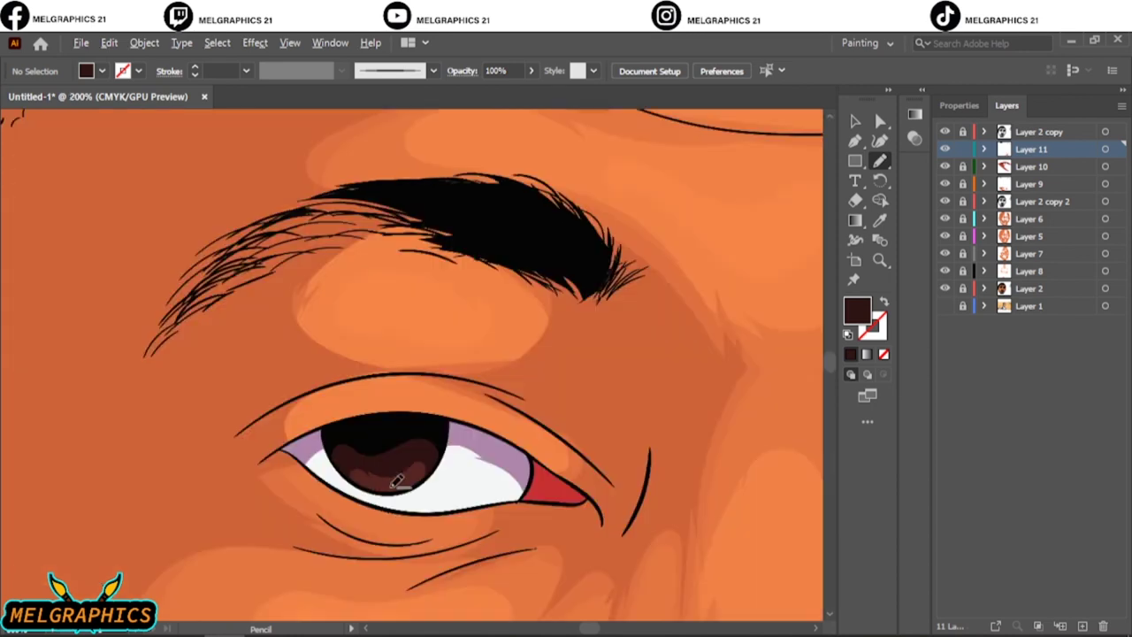
pyautogui.scroll(5, 556, 551)
pyautogui.scroll(3, 271, 573)
pyautogui.moveTo(271, 573)
pyautogui.mouseDown()
pyautogui.moveTo(607, 581)
pyautogui.moveTo(83, 397)
pyautogui.moveTo(606, 587)
pyautogui.mouseUp()
pyautogui.hotkey('ctrl', '0')
pyautogui.click(944, 305)
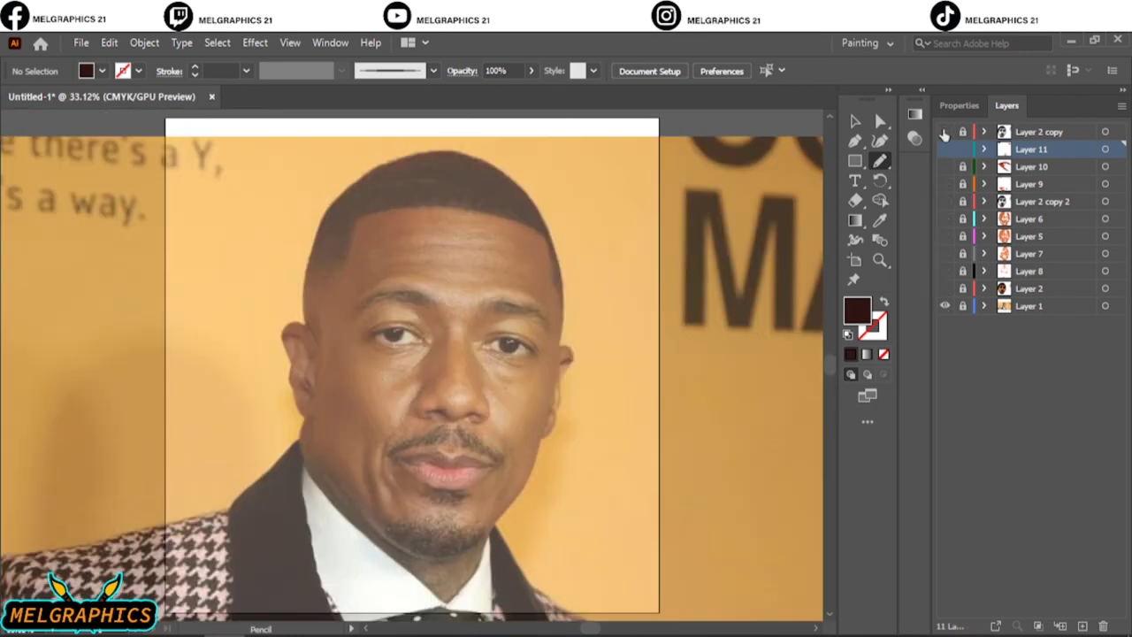
# On a new layer, paint white 1 pt round-brush catchlight dots on the pupils
pyautogui.hotkey('ctrl', 'l')
pyautogui.press('i')
pyautogui.click(433, 71)
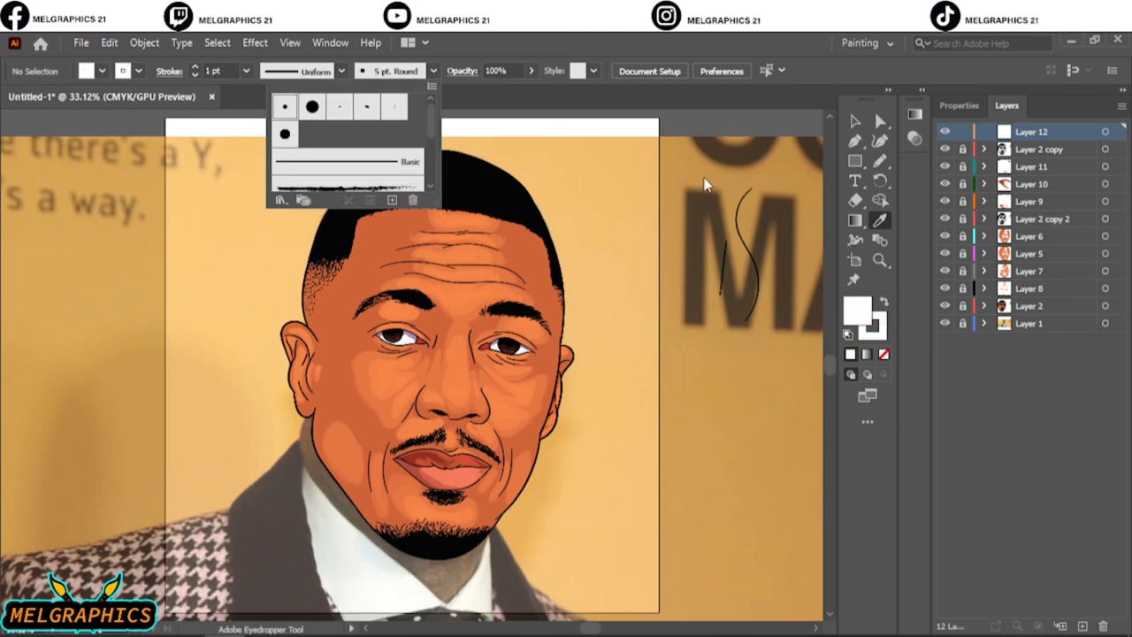
pyautogui.press('b')
pyautogui.hotkey('shift', 'x')
pyautogui.scroll(7, 495, 331)
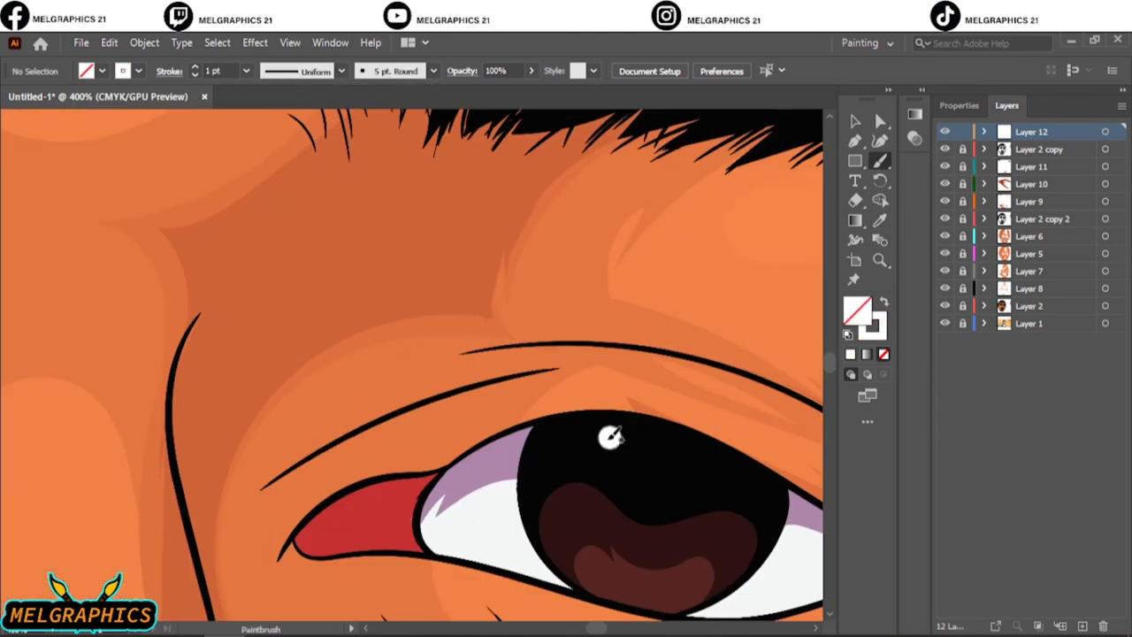
pyautogui.click(195, 75)
pyautogui.hotkey('ctrl', '0')
pyautogui.scroll(6, 298, 376)
pyautogui.click(195, 67)
pyautogui.moveTo(250, 388); pyautogui.dragTo(254, 389)
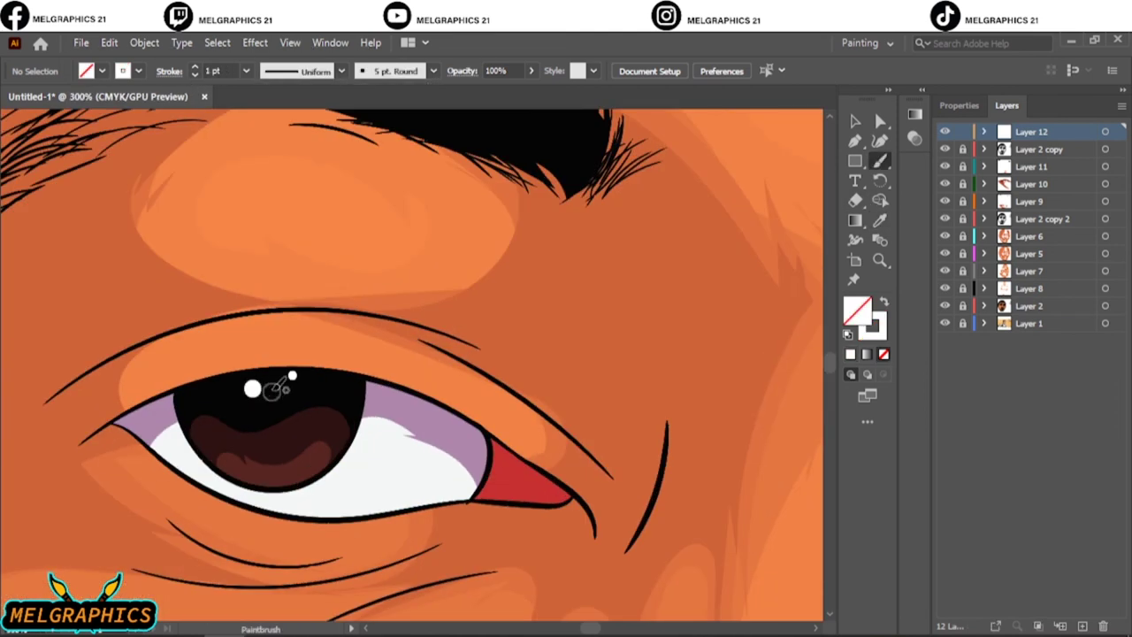
# Hide the reference photo layer and add a new empty layer
pyautogui.hotkey('ctrl', '0')
pyautogui.click(945, 322)
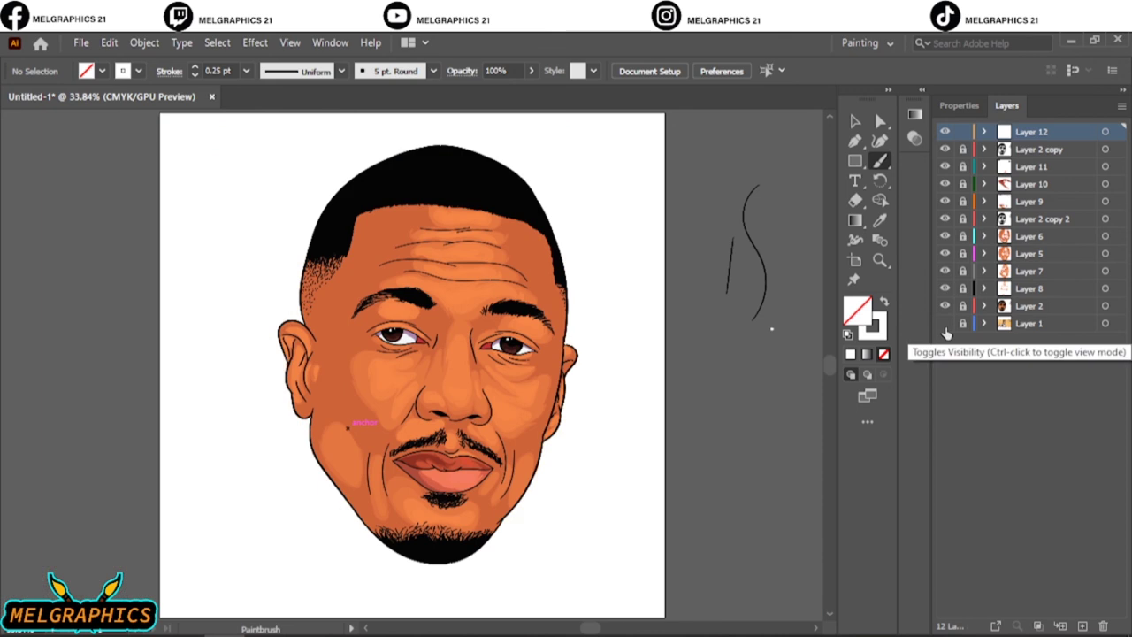
pyautogui.hotkey('ctrl', 'l')
pyautogui.scroll(3, 654, 478)
pyautogui.scroll(3, 654, 478)
# Draw a long thin ellipse and give it a gradient fill
pyautogui.press('l')
pyautogui.moveTo(176, 336); pyautogui.dragTo(754, 351)
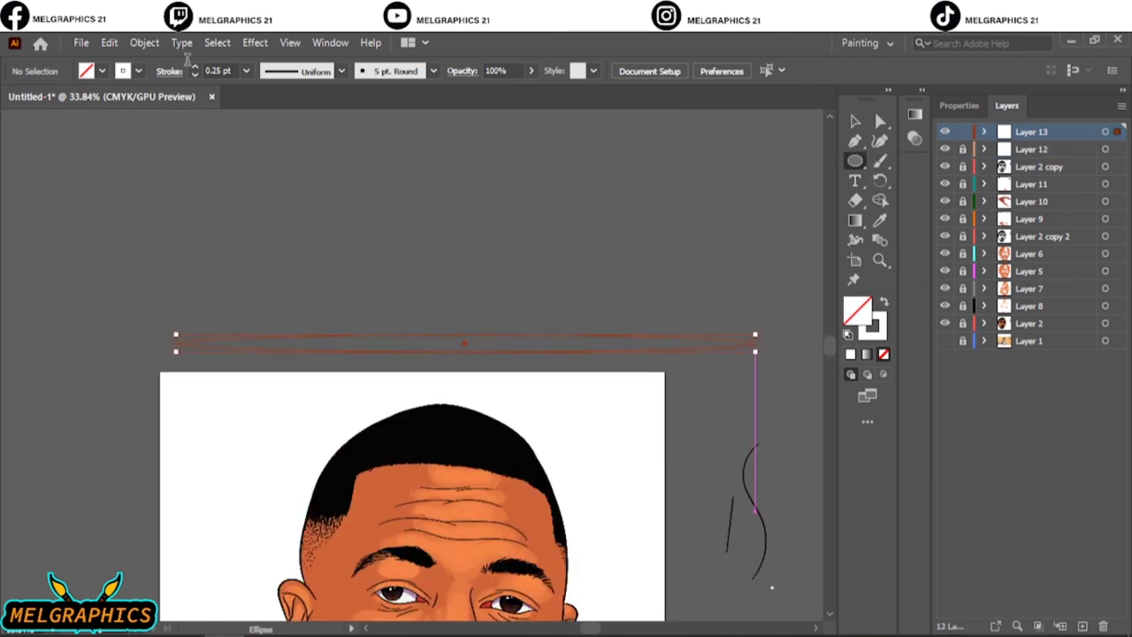
pyautogui.hotkey('shift', 'x')
pyautogui.click(102, 71)
pyautogui.click(67, 149)
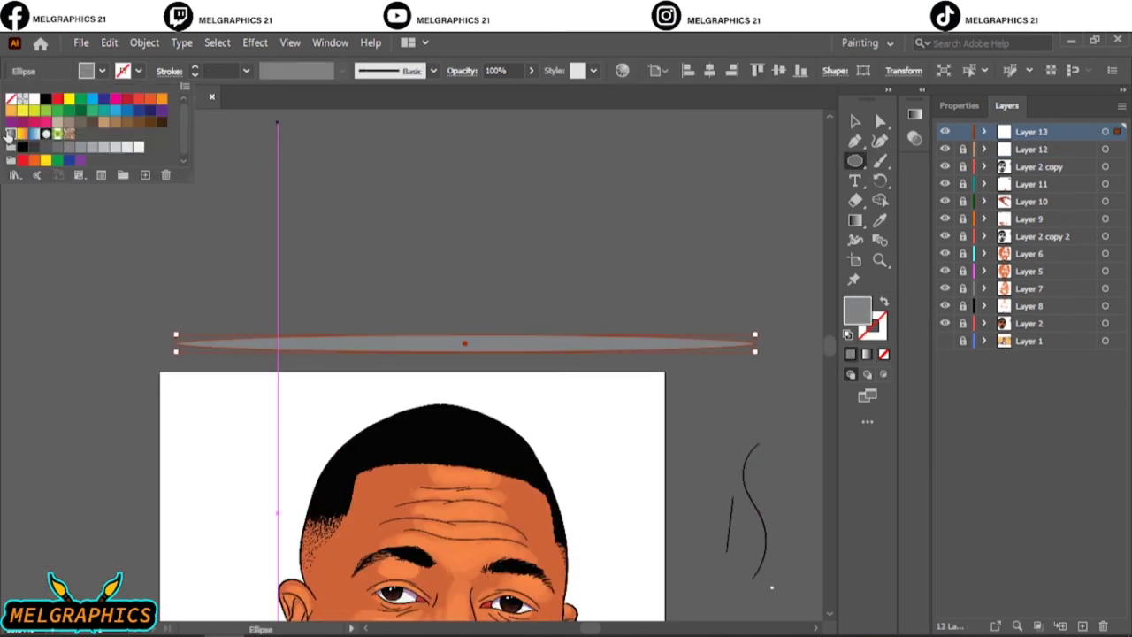
# Make the gradient end stops black, nudge the midpoint left, and paint a test brush curve
pyautogui.doubleClick(855, 219)
pyautogui.doubleClick(723, 241)
pyautogui.click(840, 317)
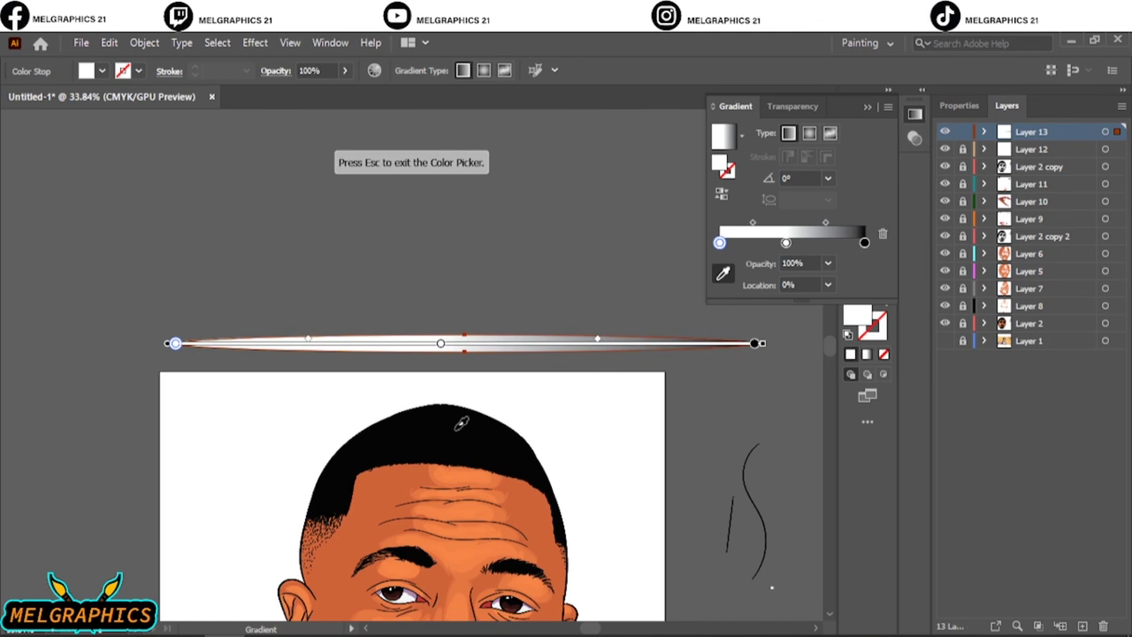
pyautogui.doubleClick(864, 241)
pyautogui.click(686, 294)
pyautogui.doubleClick(786, 242)
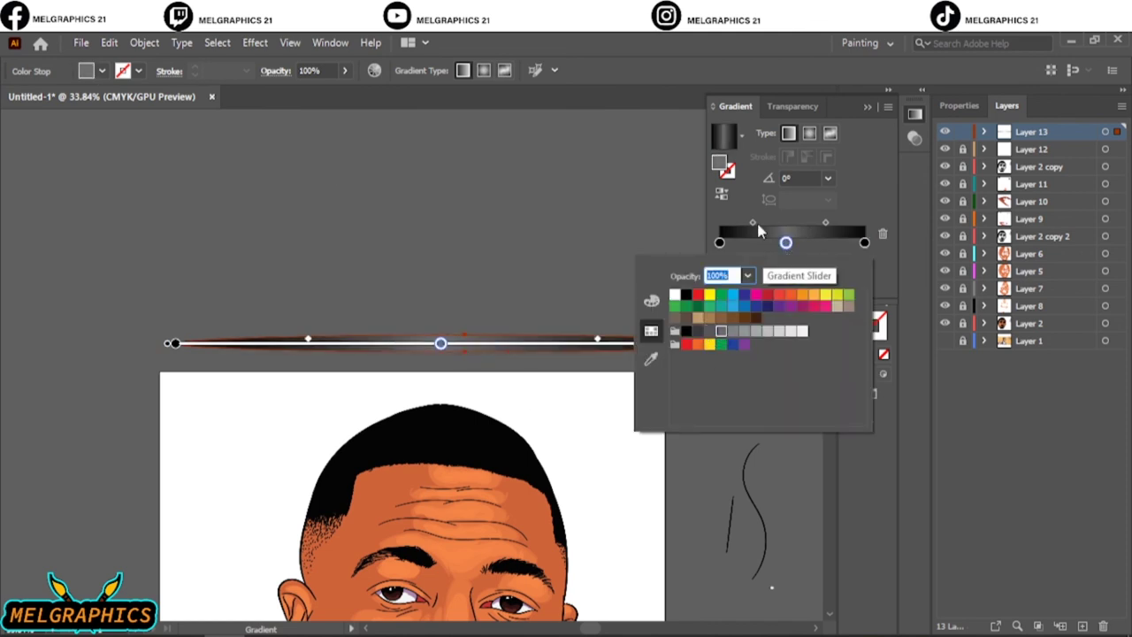
pyautogui.moveTo(825, 223); pyautogui.dragTo(820, 223)
pyautogui.click(867, 107)
pyautogui.press('b')
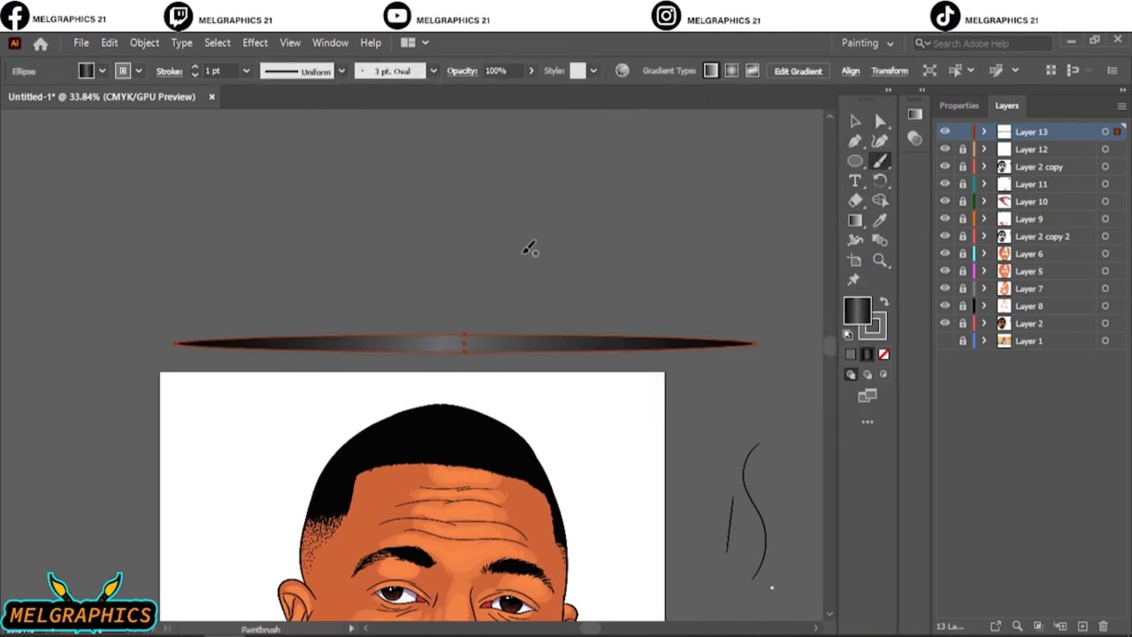
pyautogui.moveTo(683, 232); pyautogui.dragTo(591, 286)
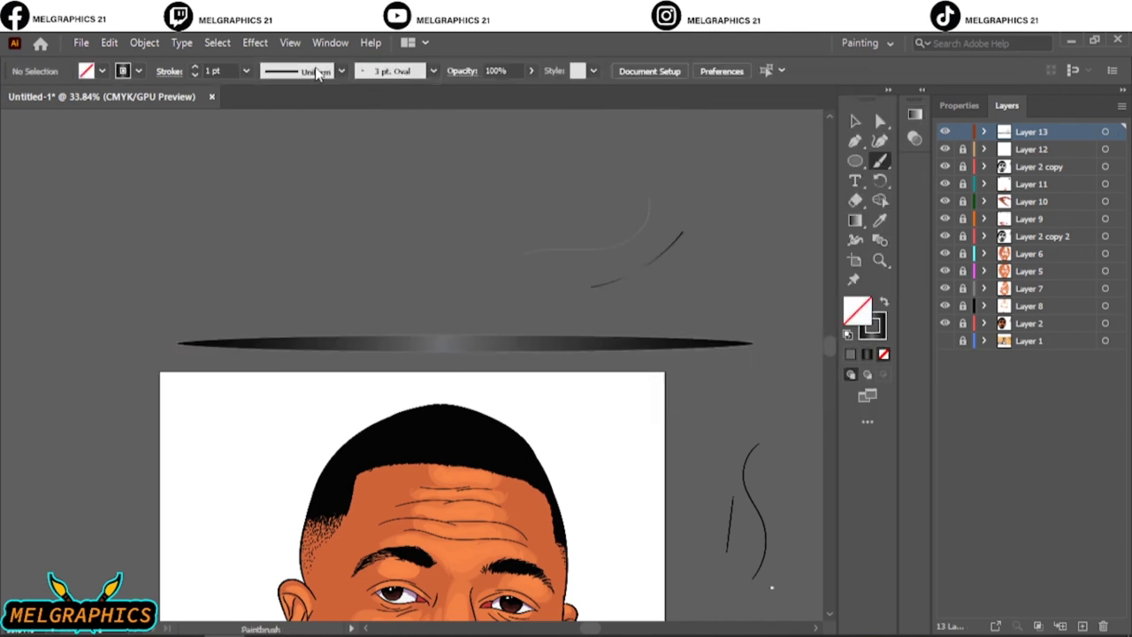
# Paint 0.25 pt light sheen strokes on the hair and move them higher up
pyautogui.click(196, 75)
pyautogui.hotkey('ctrl', '1')
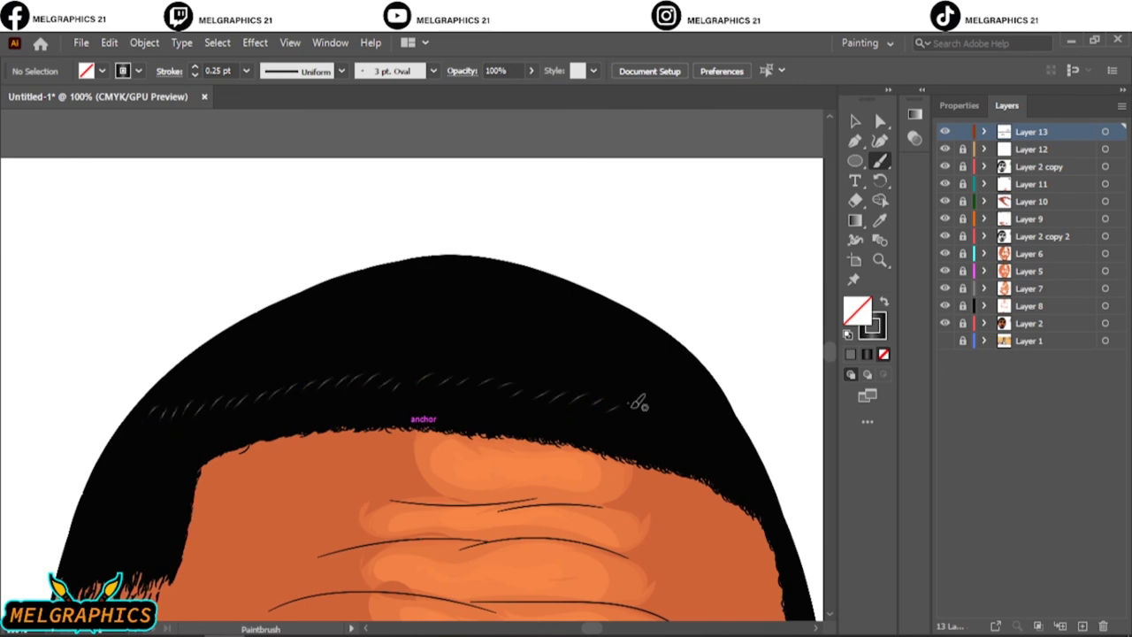
pyautogui.press('v')
pyautogui.moveTo(329, 336); pyautogui.dragTo(577, 445)
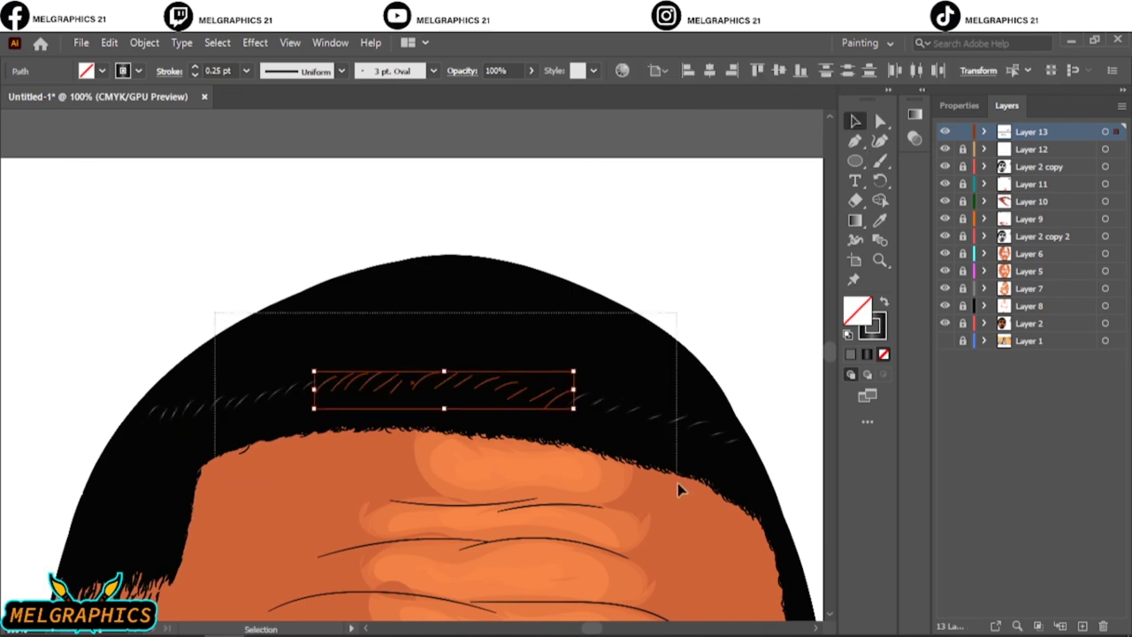
pyautogui.moveTo(678, 483); pyautogui.dragTo(212, 345)
pyautogui.moveTo(467, 383); pyautogui.dragTo(450, 353)
# Alt-drag two more rows of sheen strokes further up the hair
pyautogui.moveTo(269, 253); pyautogui.dragTo(645, 389)
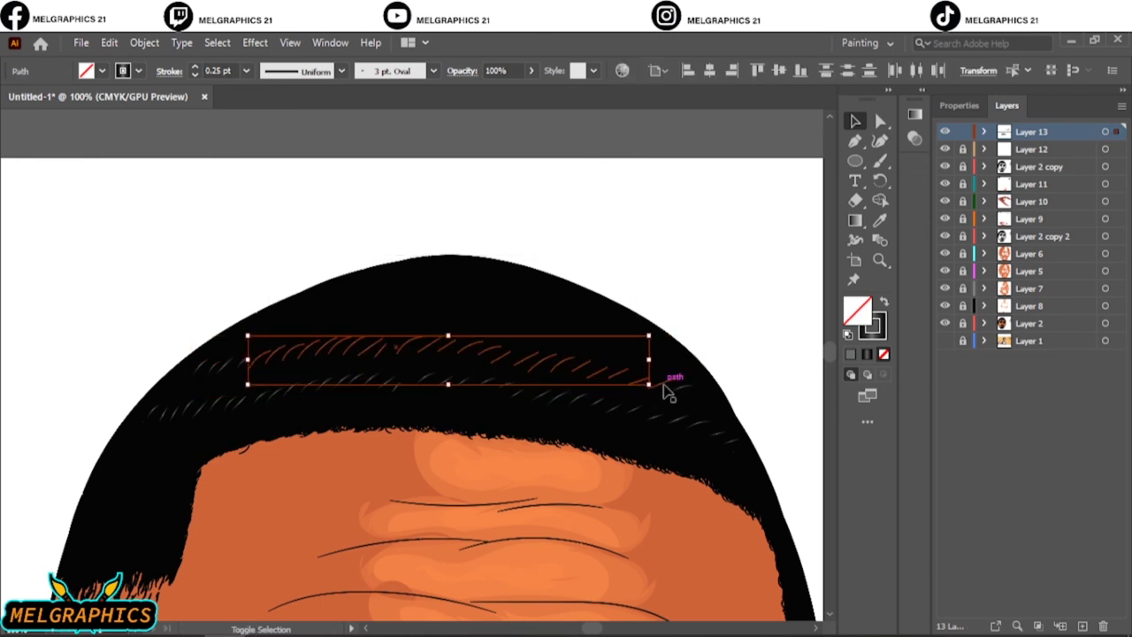
pyautogui.moveTo(473, 343); pyautogui.dragTo(476, 315)
pyautogui.moveTo(349, 273); pyautogui.dragTo(580, 345)
pyautogui.moveTo(475, 313); pyautogui.dragTo(485, 289)
pyautogui.scroll(3, 430, 392)
# Paint a few extra sheen strokes, undoing the latest beard strokes, and review the portrait
pyautogui.press('b')
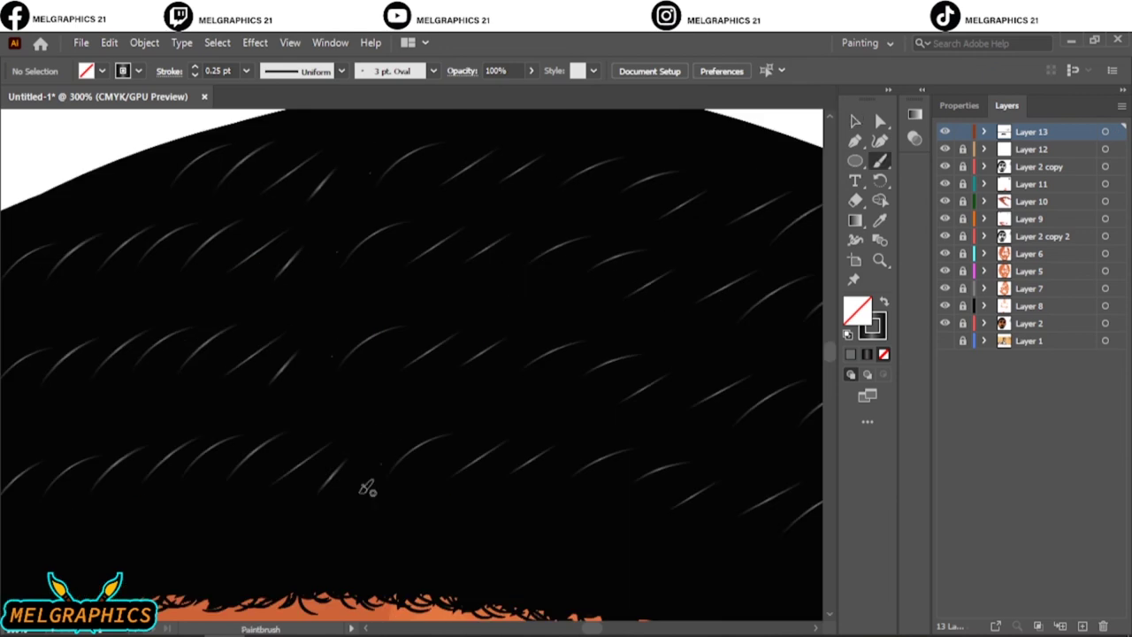
pyautogui.moveTo(376, 203); pyautogui.dragTo(381, 199)
pyautogui.scroll(3, 581, 361)
pyautogui.moveTo(531, 245); pyautogui.dragTo(601, 219)
pyautogui.hotkey('ctrl', '0')
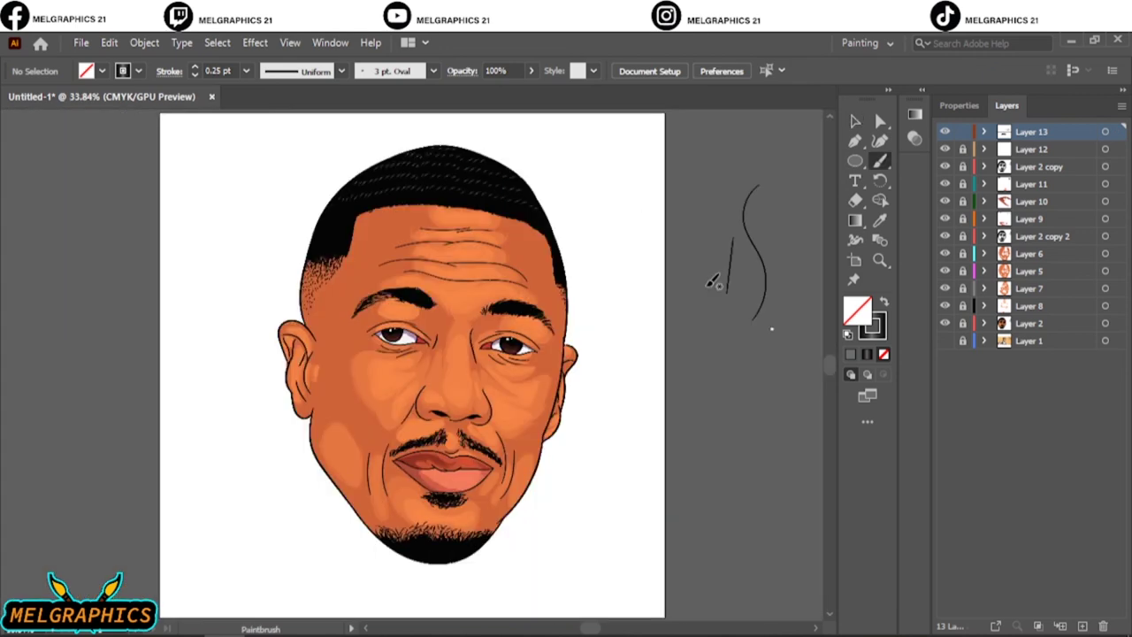
pyautogui.scroll(5, 442, 556)
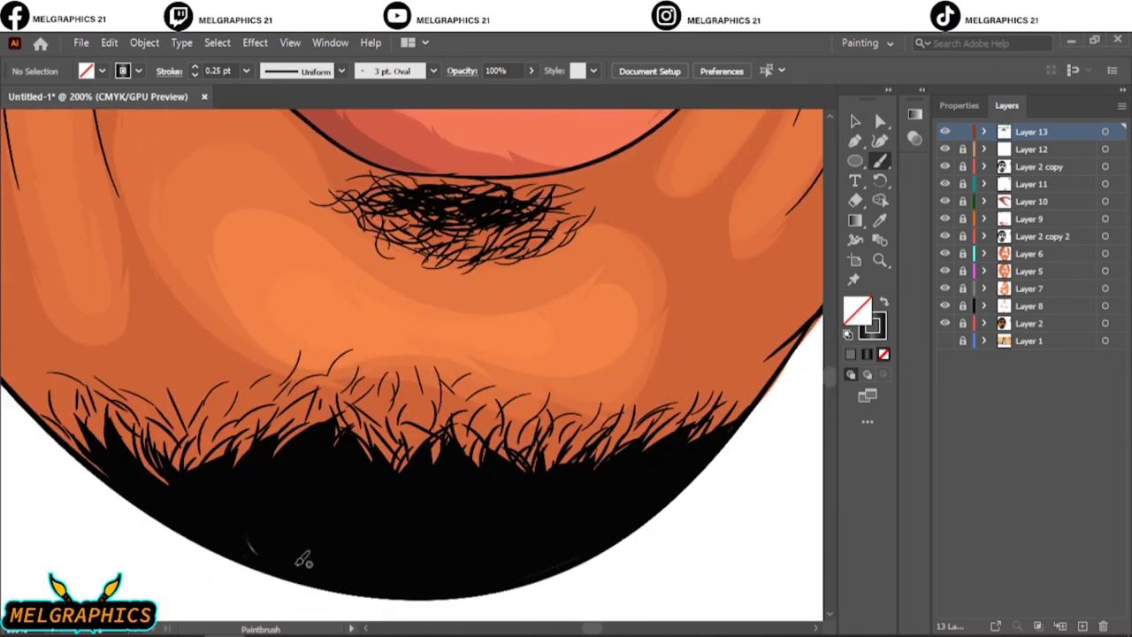
pyautogui.hotkey('ctrl', 'z')
pyautogui.hotkey('ctrl', 'z')
pyautogui.hotkey('ctrl', 'z')
pyautogui.hotkey('ctrl', 'z')
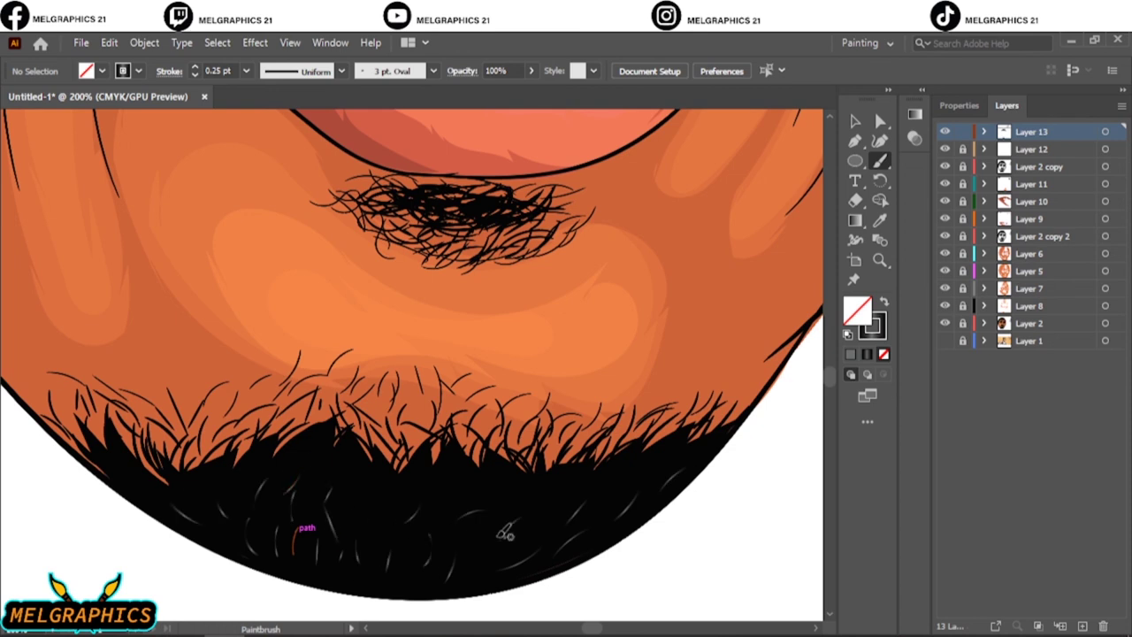
pyautogui.hotkey('ctrl', '0')
pyautogui.click(842, 127)
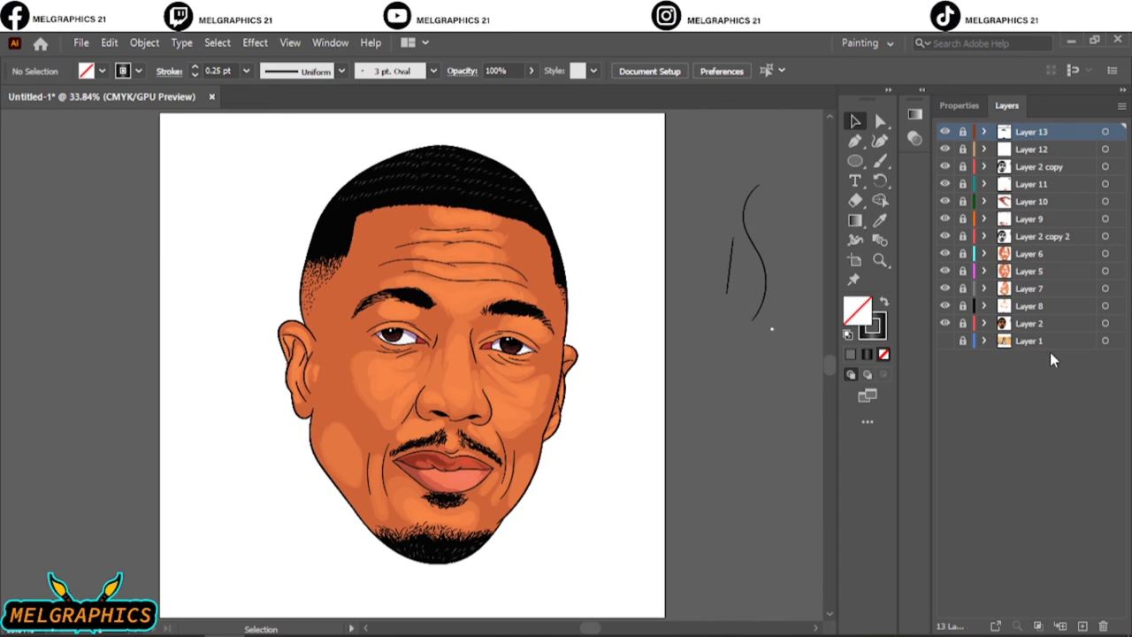
# Add a new layer above Layer 11 and compare the face against the reference photo
pyautogui.click(1029, 323)
pyautogui.click(1031, 184)
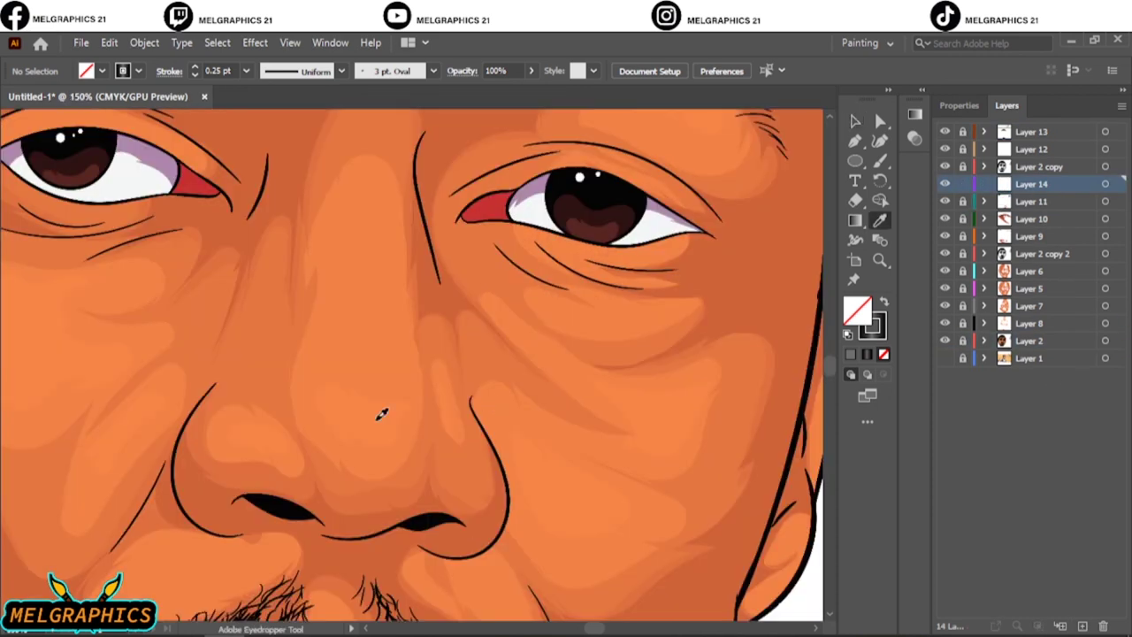
pyautogui.hotkey('ctrl', '+')
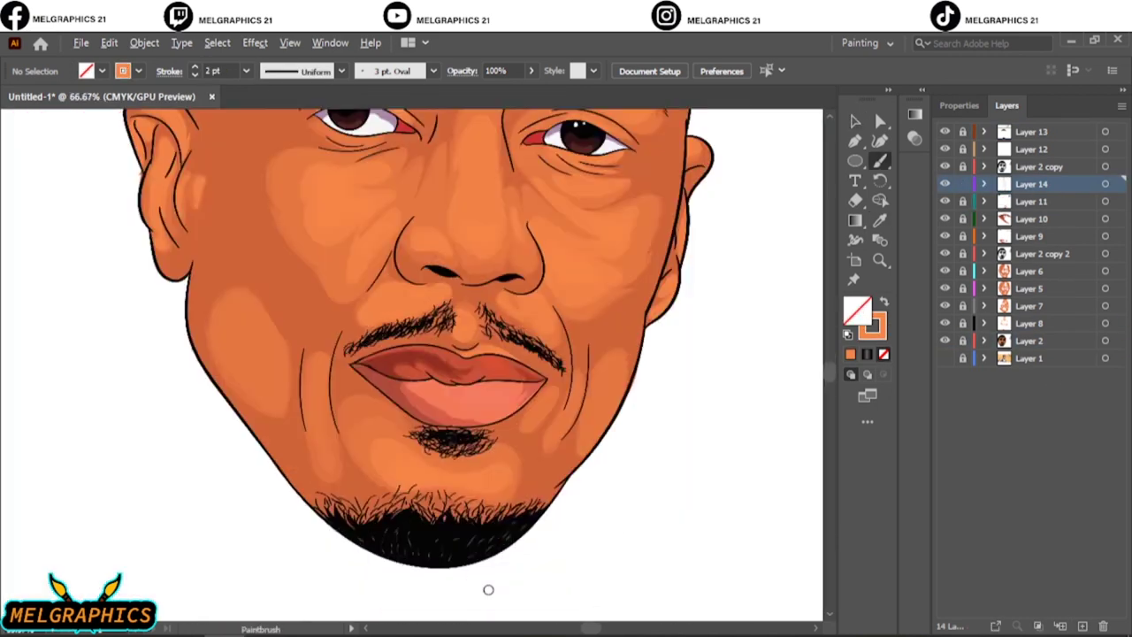
pyautogui.click(945, 358)
pyautogui.scroll(3, 743, 354)
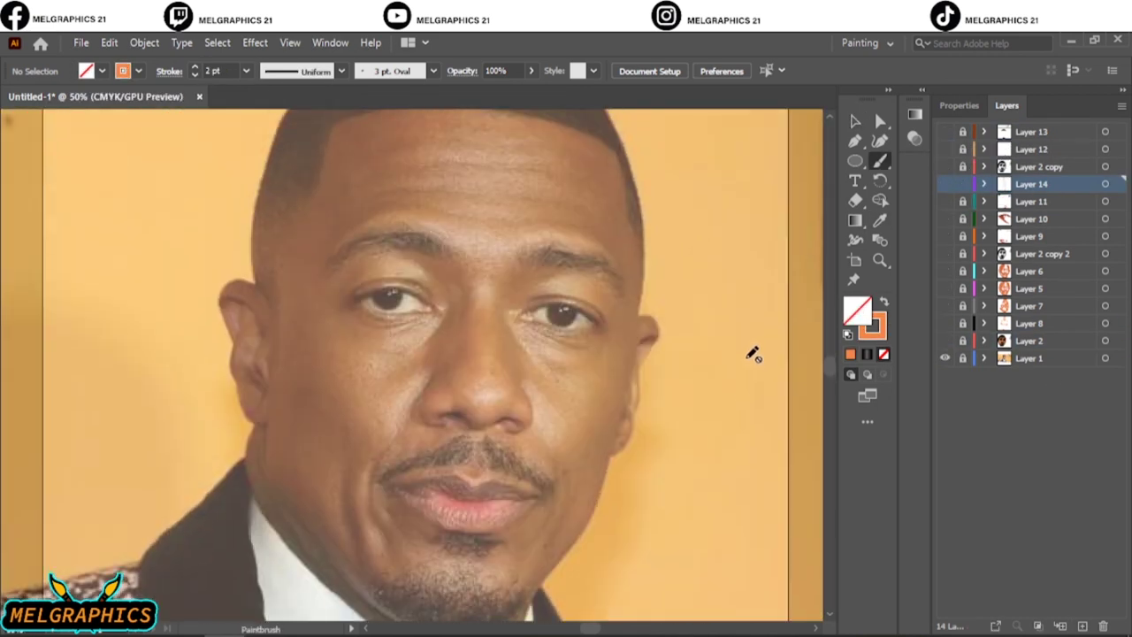
pyautogui.moveTo(945, 131); pyautogui.dragTo(944, 345)
pyautogui.hotkey('ctrl', '+')
pyautogui.hotkey('ctrl', '+')
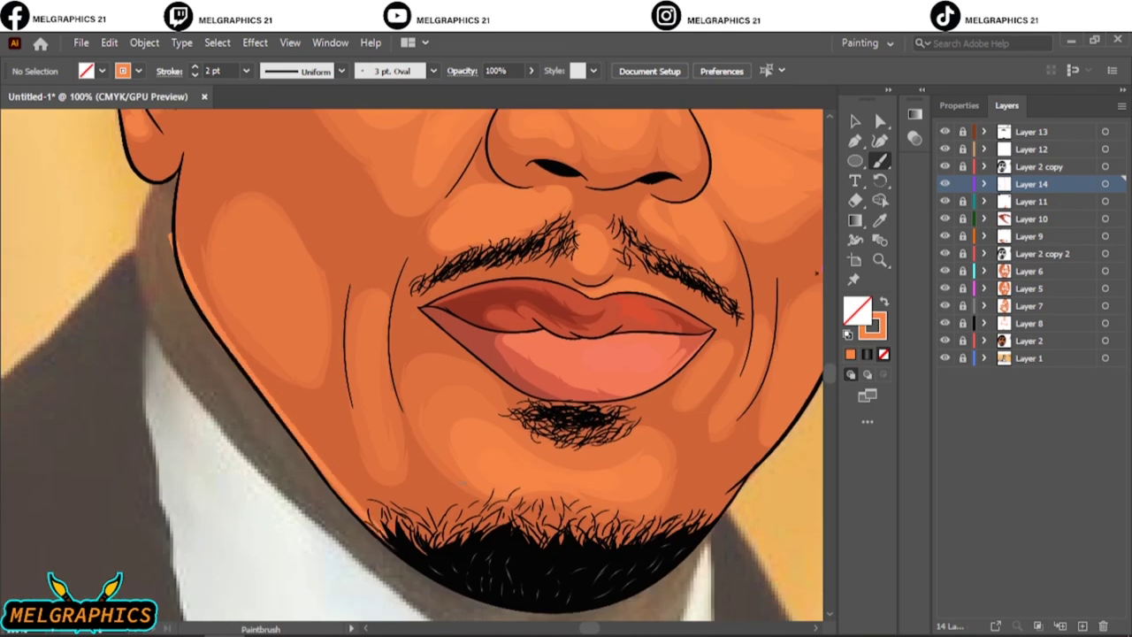
pyautogui.hotkey('ctrl', '0')
# Hide the reference photo and paint 2 pt orange rim-light strokes along the jaw and ear
pyautogui.click(945, 359)
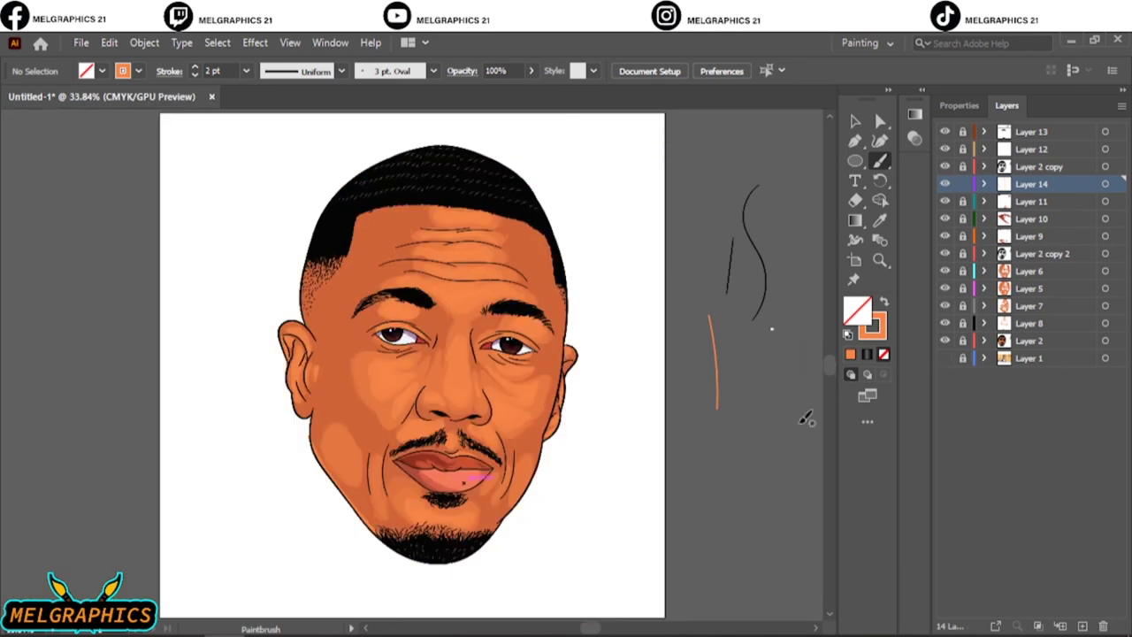
pyautogui.keyDown('alt'); pyautogui.scroll(5, 298, 486); pyautogui.keyUp('alt')
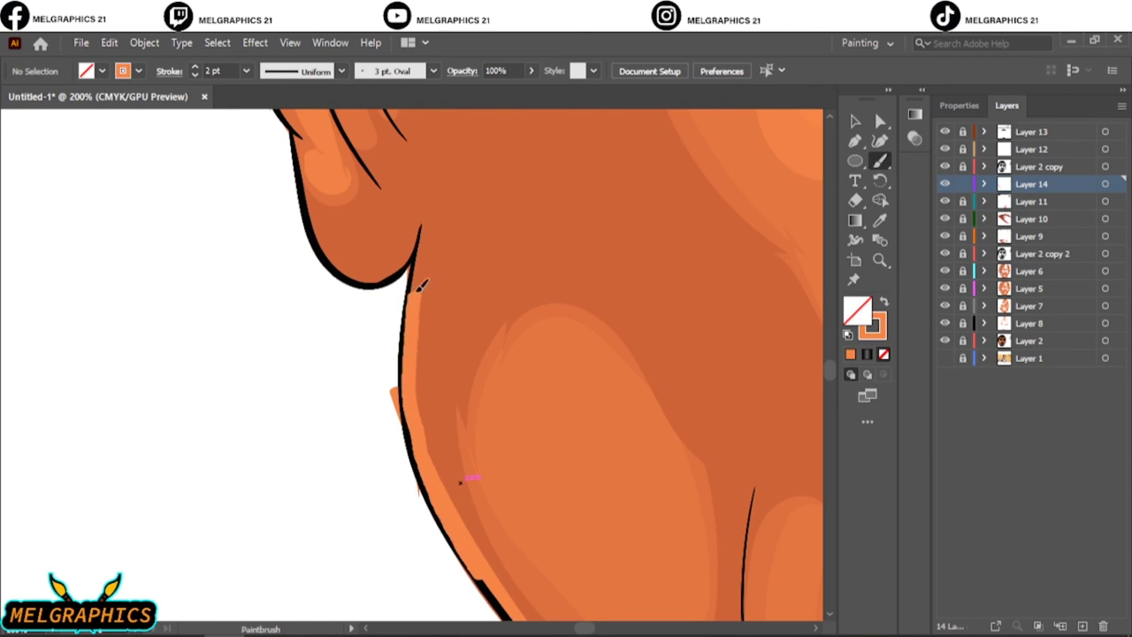
pyautogui.hotkey('ctrl', '0')
pyautogui.keyDown('alt'); pyautogui.scroll(10, 292, 336); pyautogui.keyUp('alt')
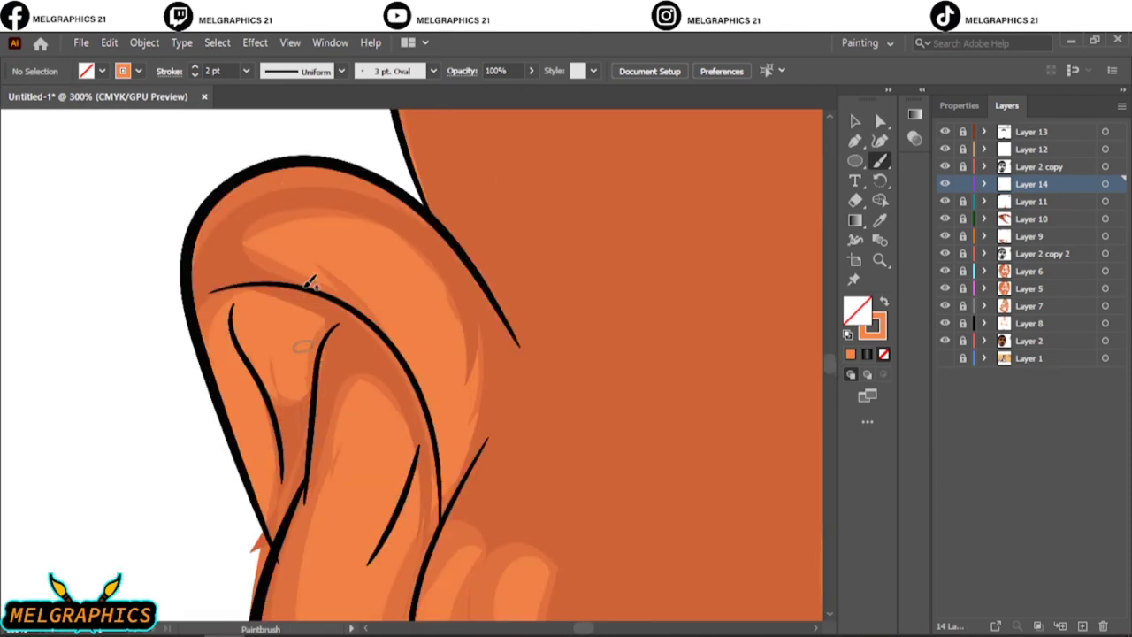
pyautogui.moveTo(190, 254)
pyautogui.mouseDown()
pyautogui.moveTo(416, 199)
pyautogui.moveTo(482, 278)
pyautogui.mouseUp()
pyautogui.hotkey('ctrl', '0')
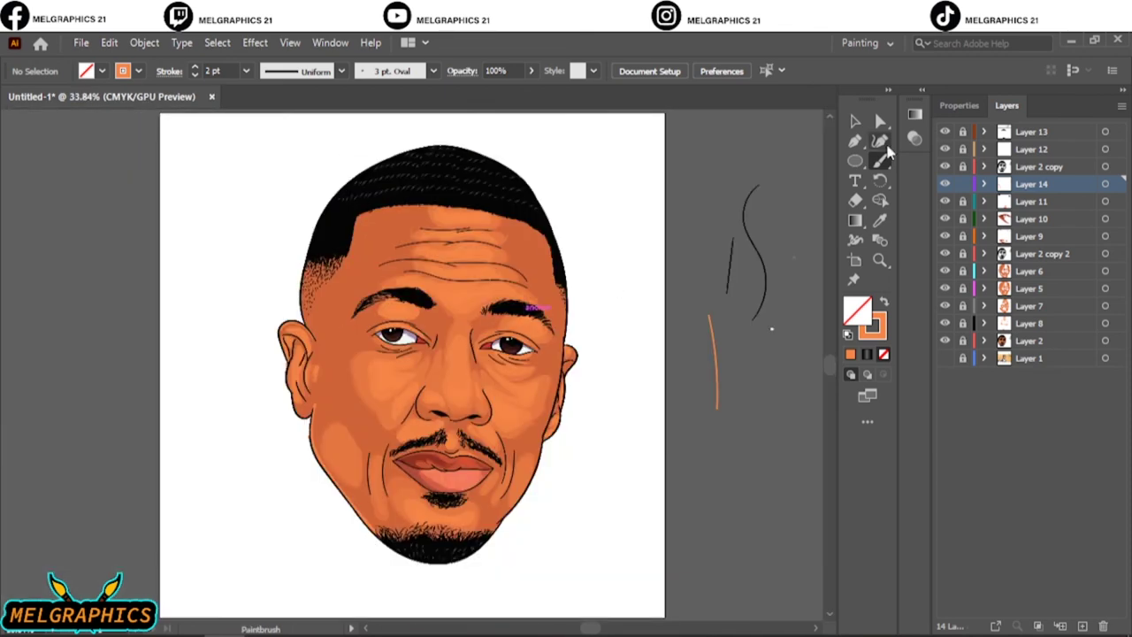